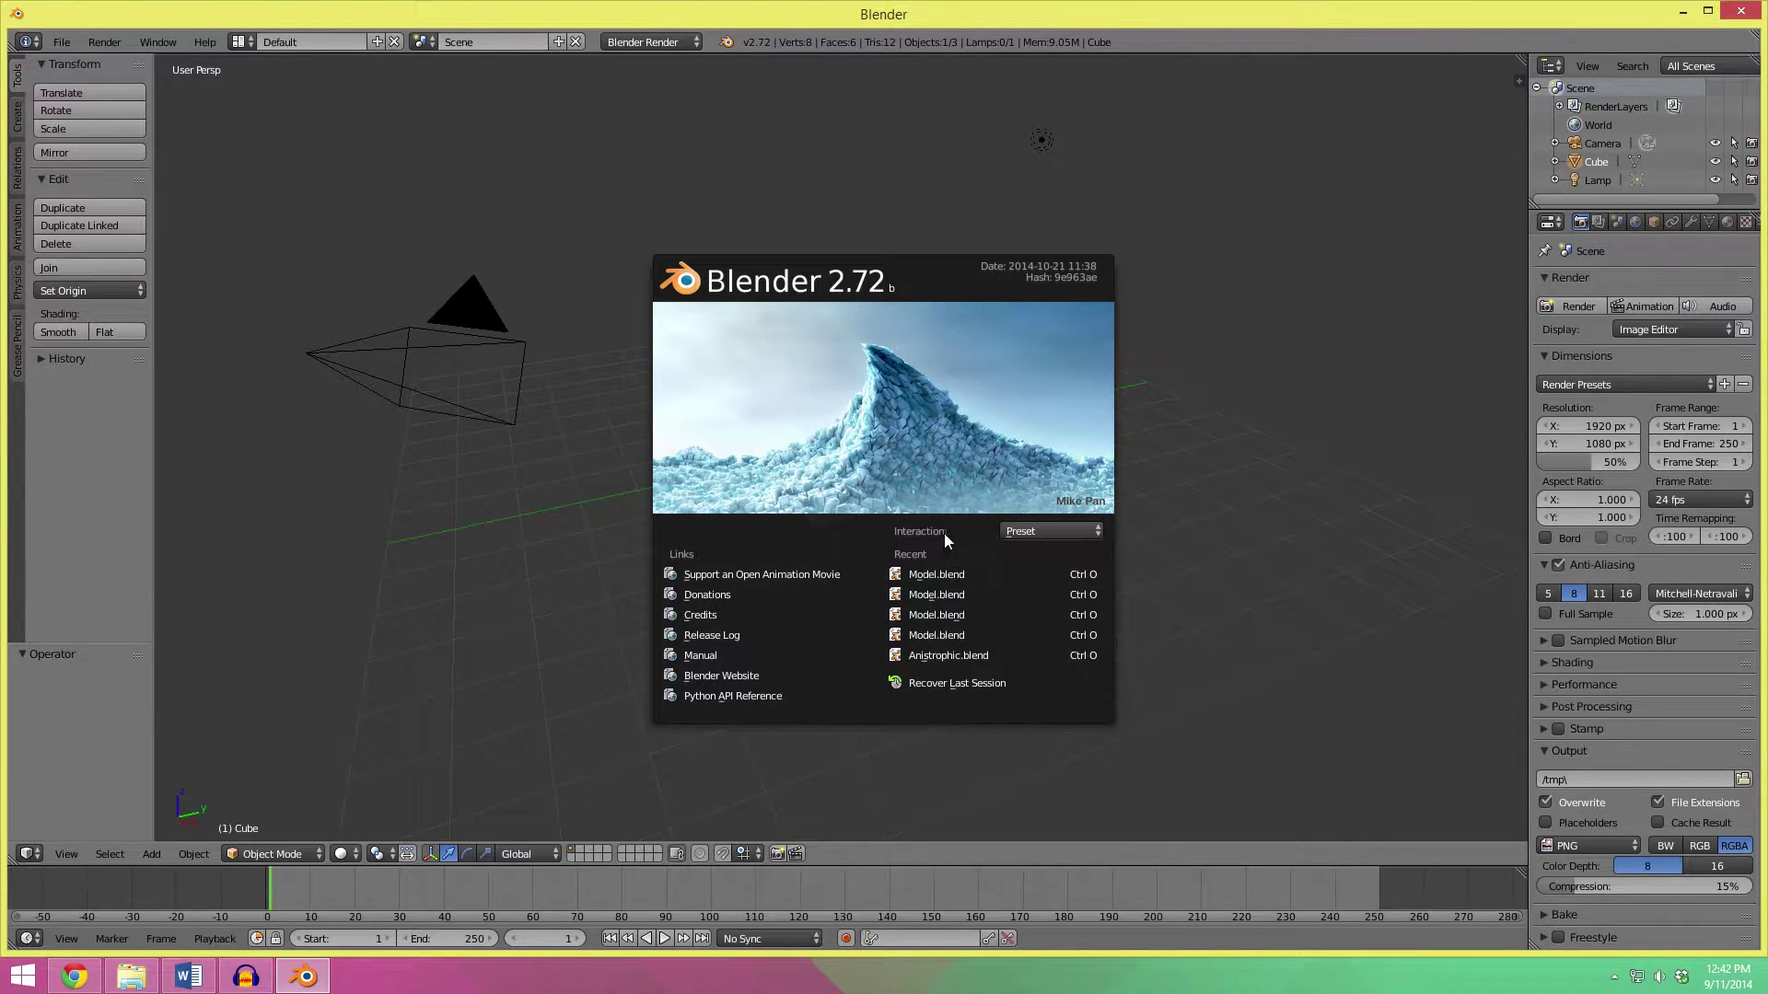
Delete all the default objects in the scene: the cube, camera and lamp.
{"action": "left_click", "coordinate": [1348, 444]}
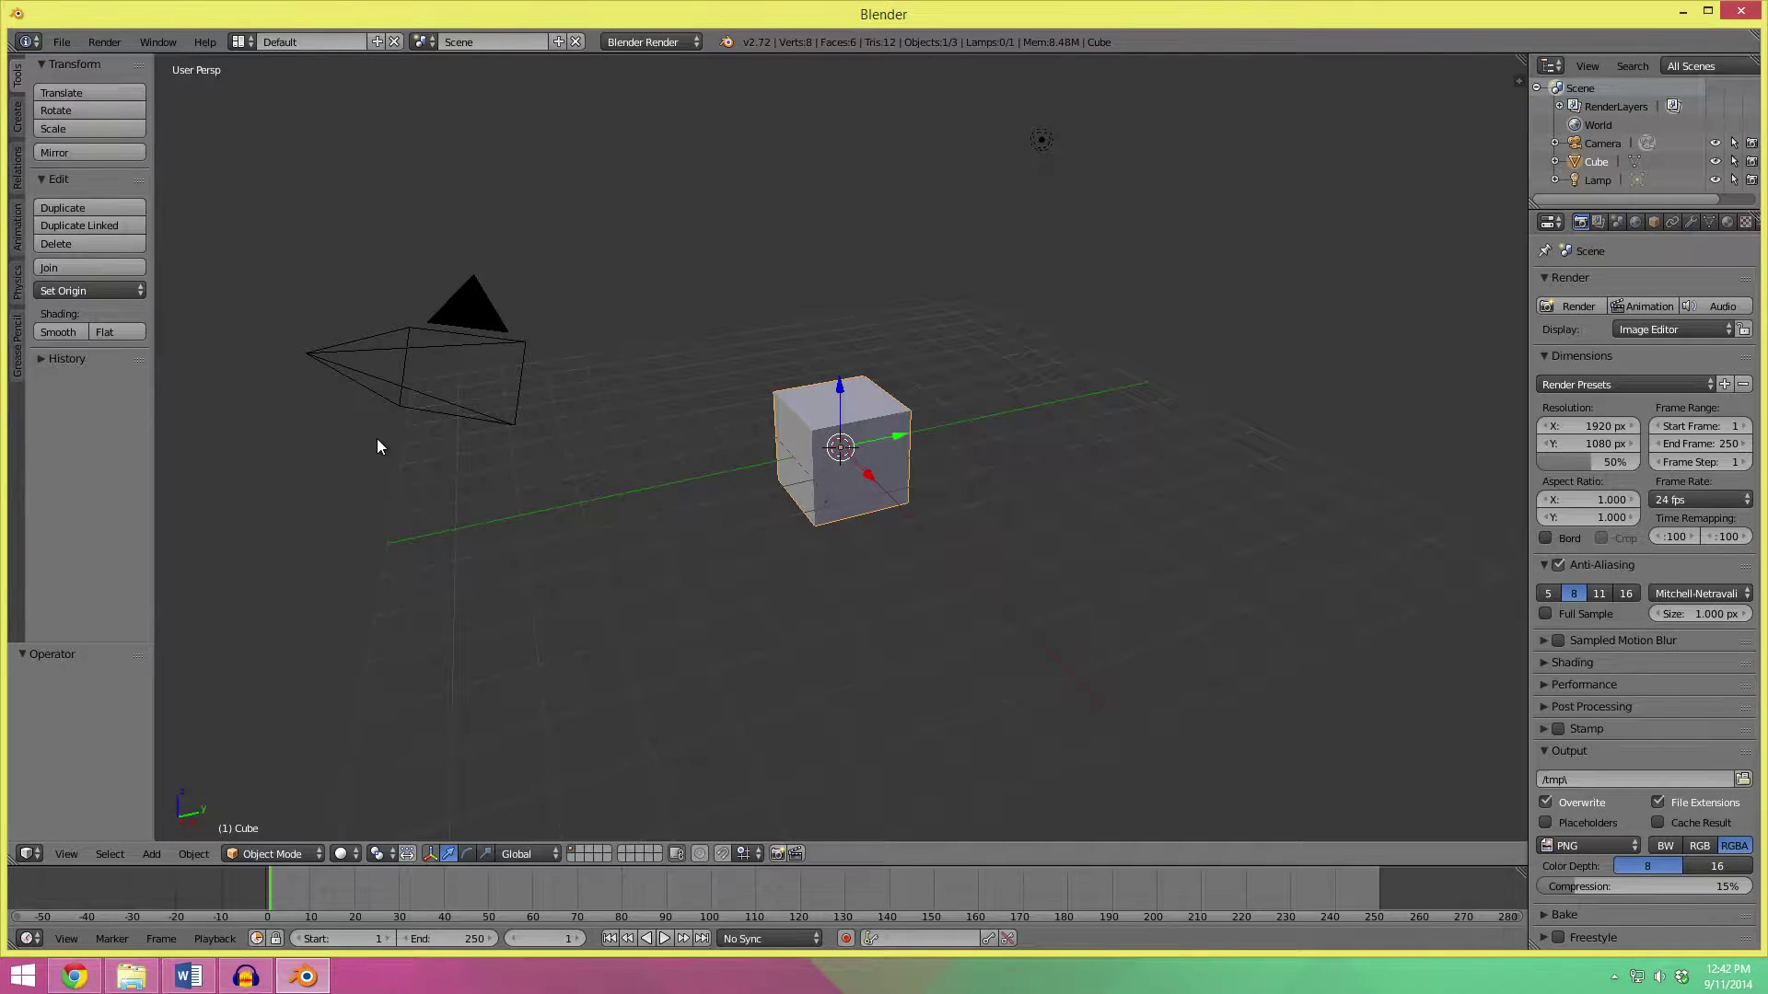
{"action": "key", "text": "a"}
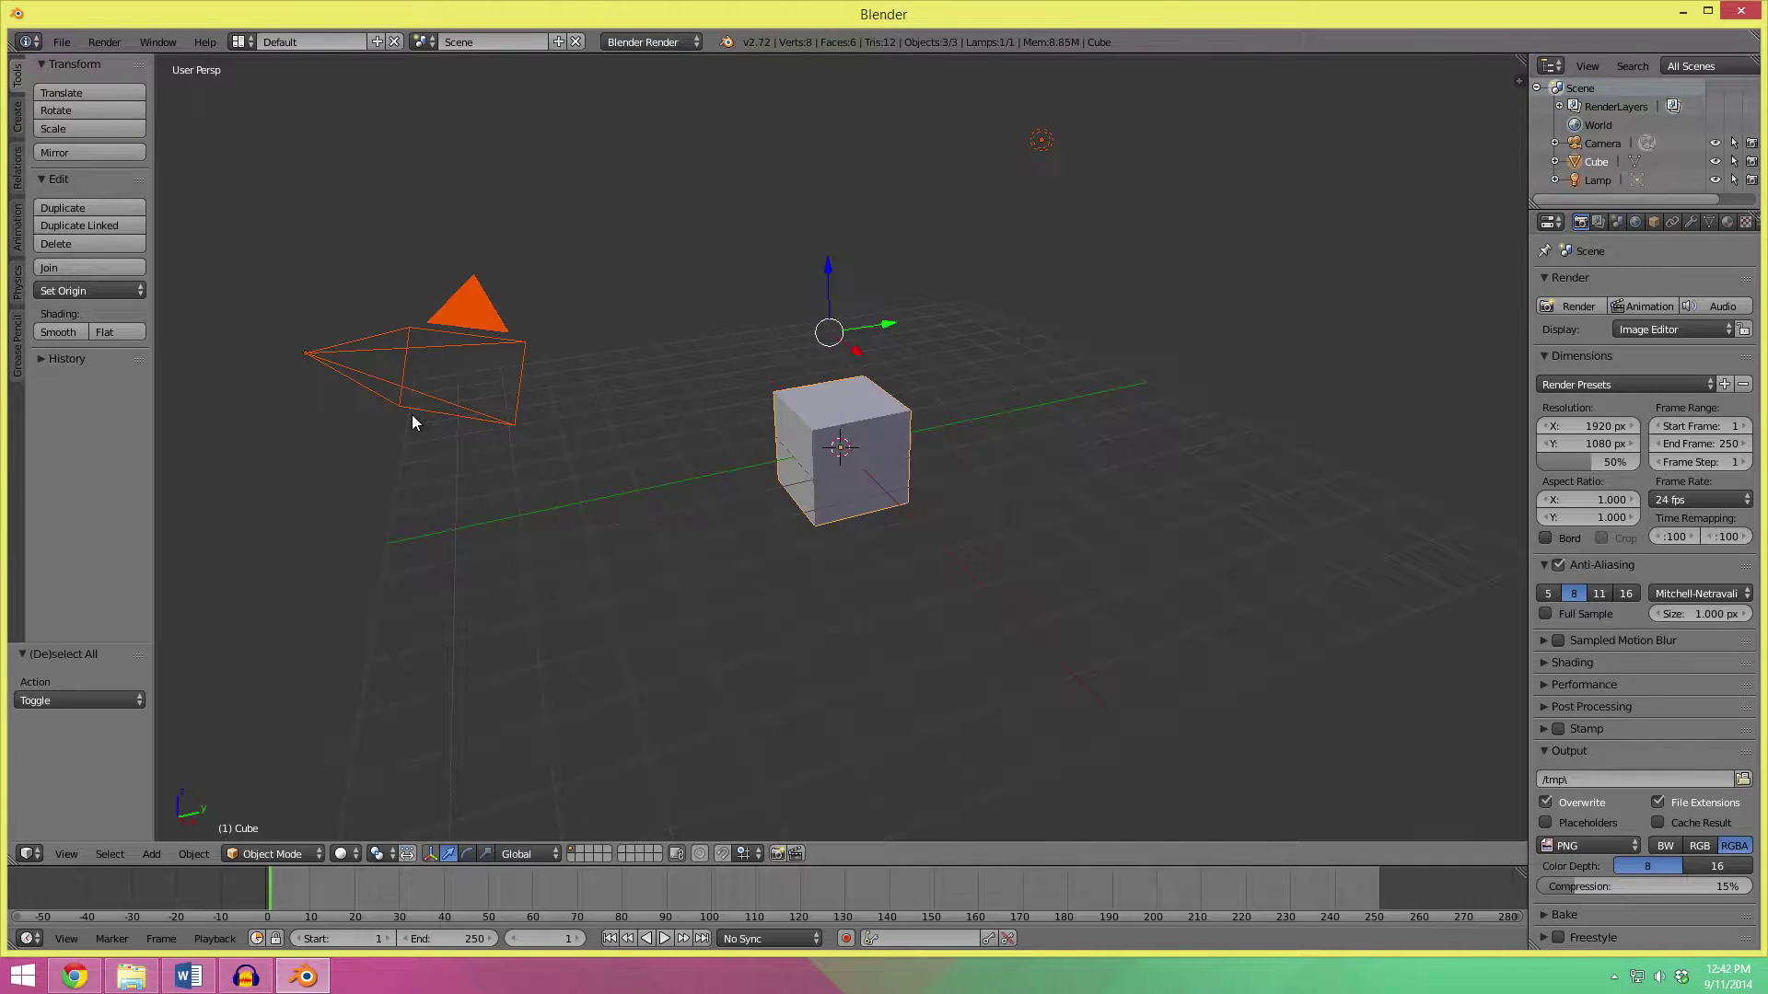
{"action": "key", "text": "x"}
{"action": "left_click", "coordinate": [679, 393]}
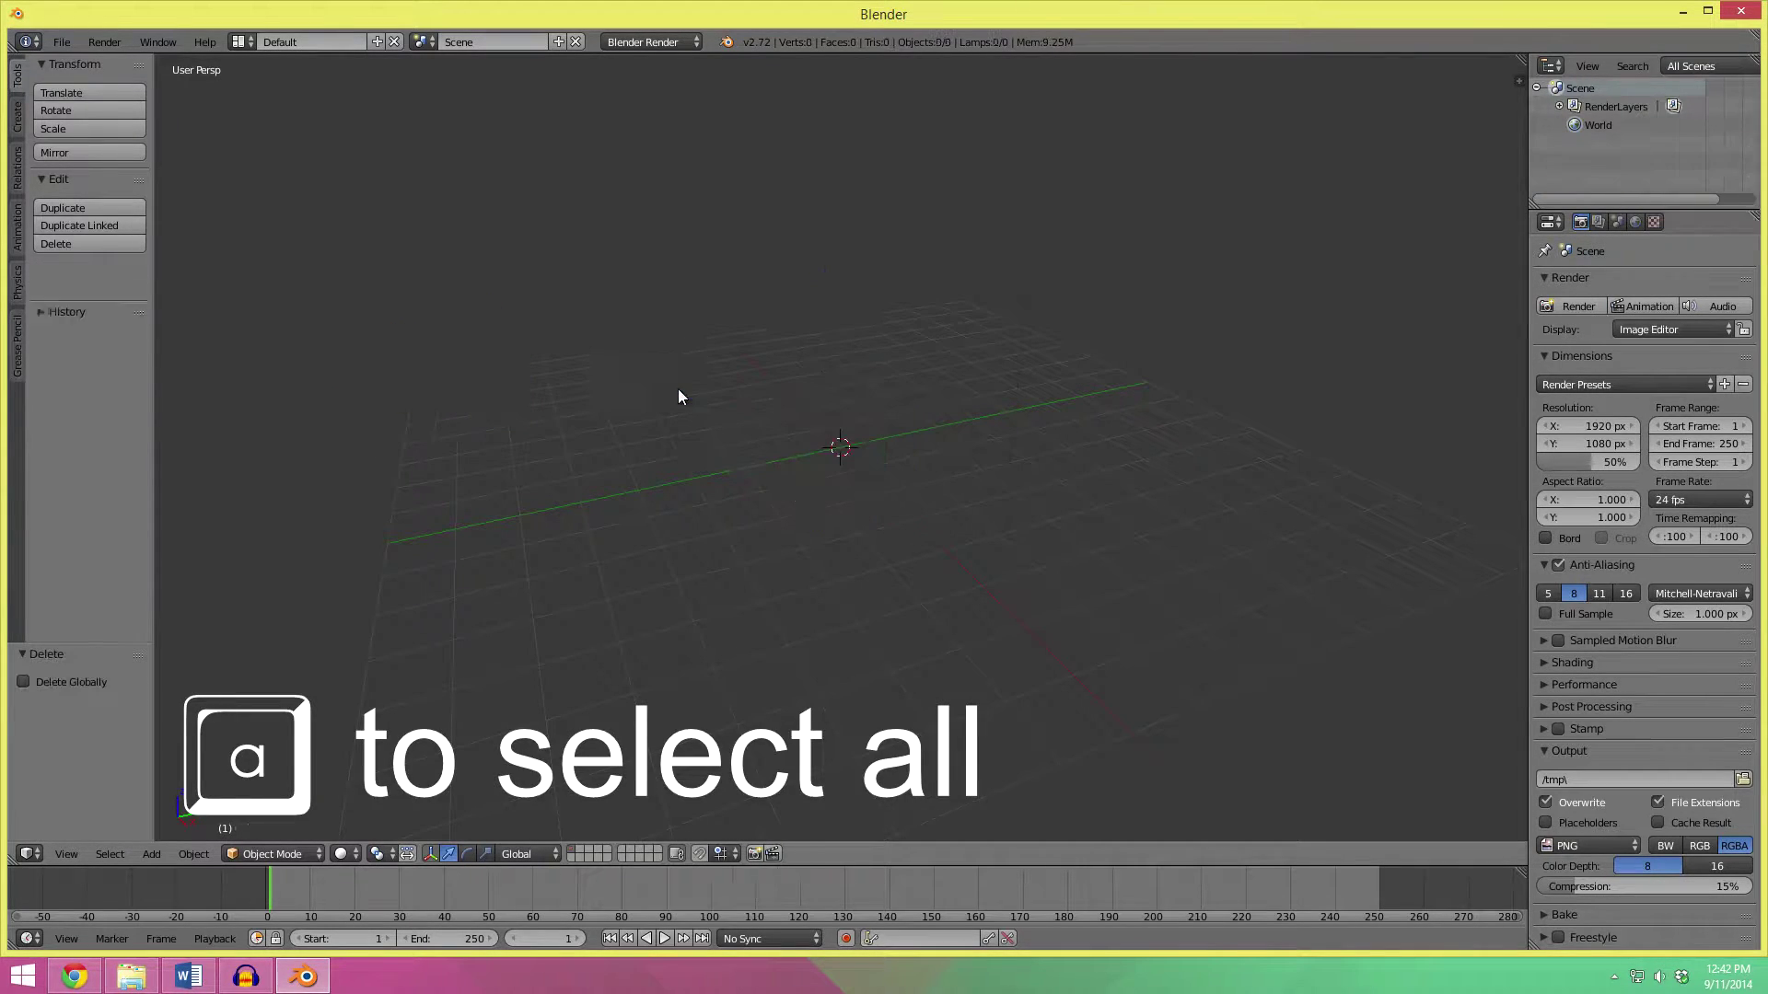
Import Salvador.obj from the Borderlands 2 Salvador - Tuto folder as a Wavefront OBJ.
{"action": "left_click", "coordinate": [62, 43]}
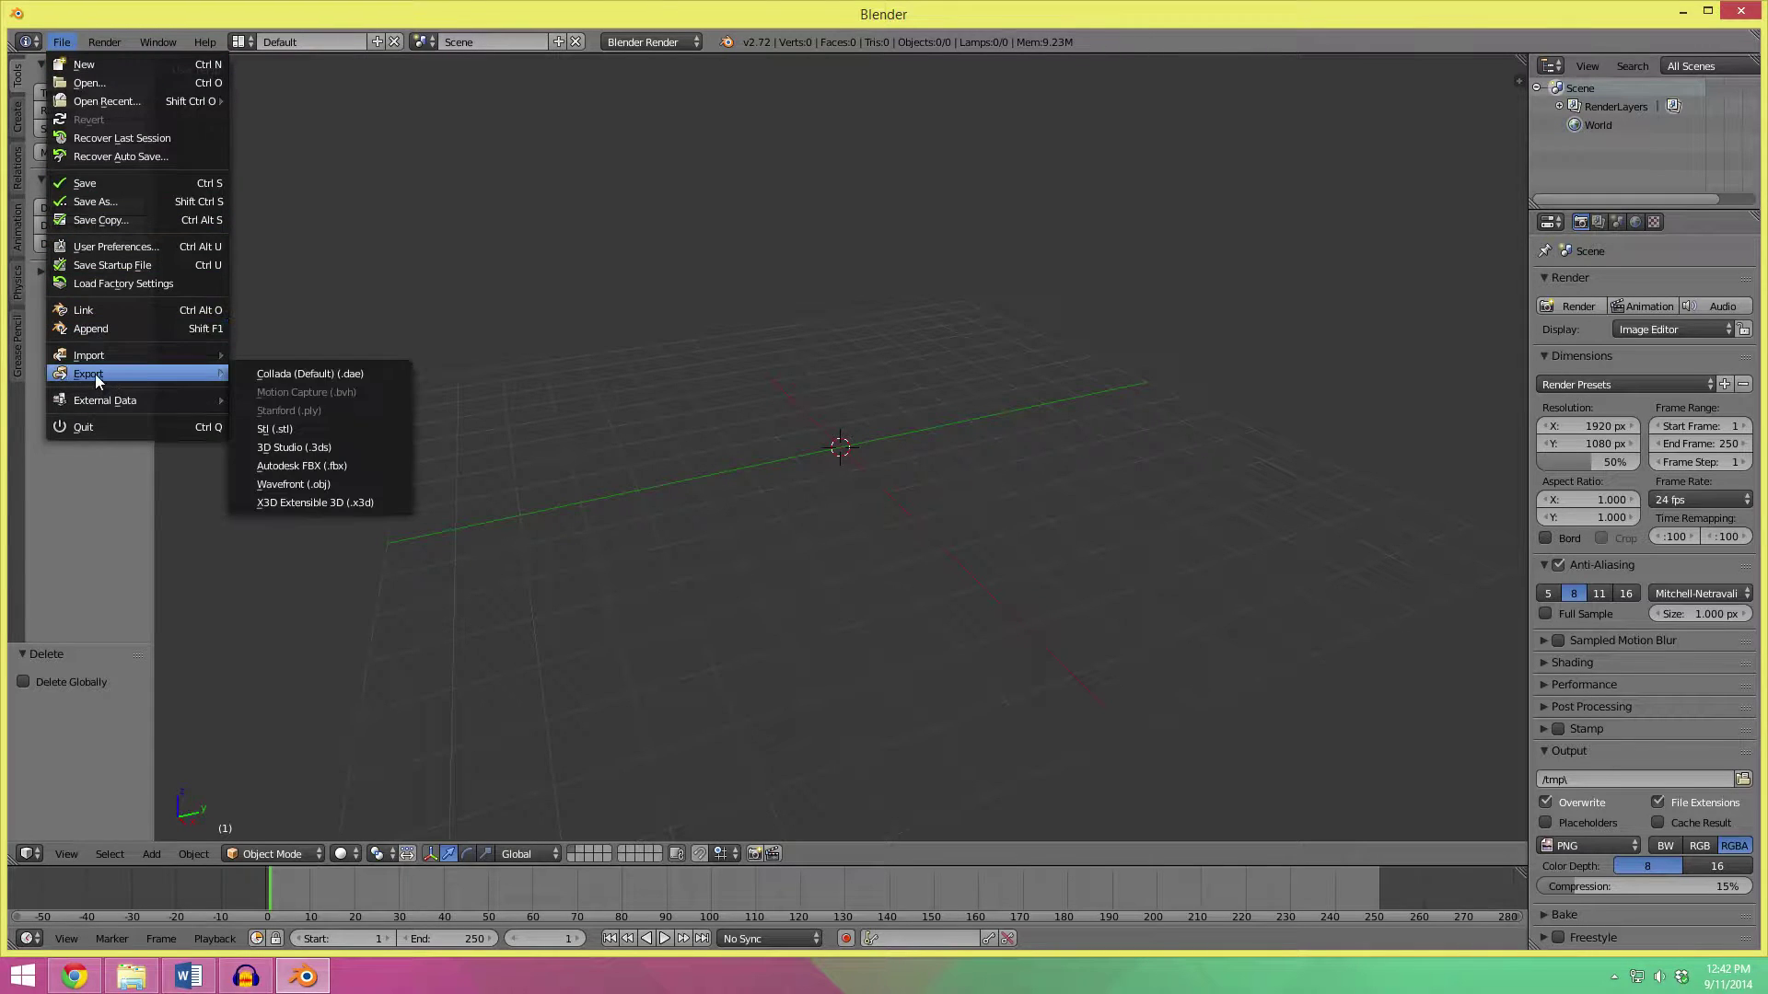
{"action": "mouse_move", "coordinate": [102, 363]}
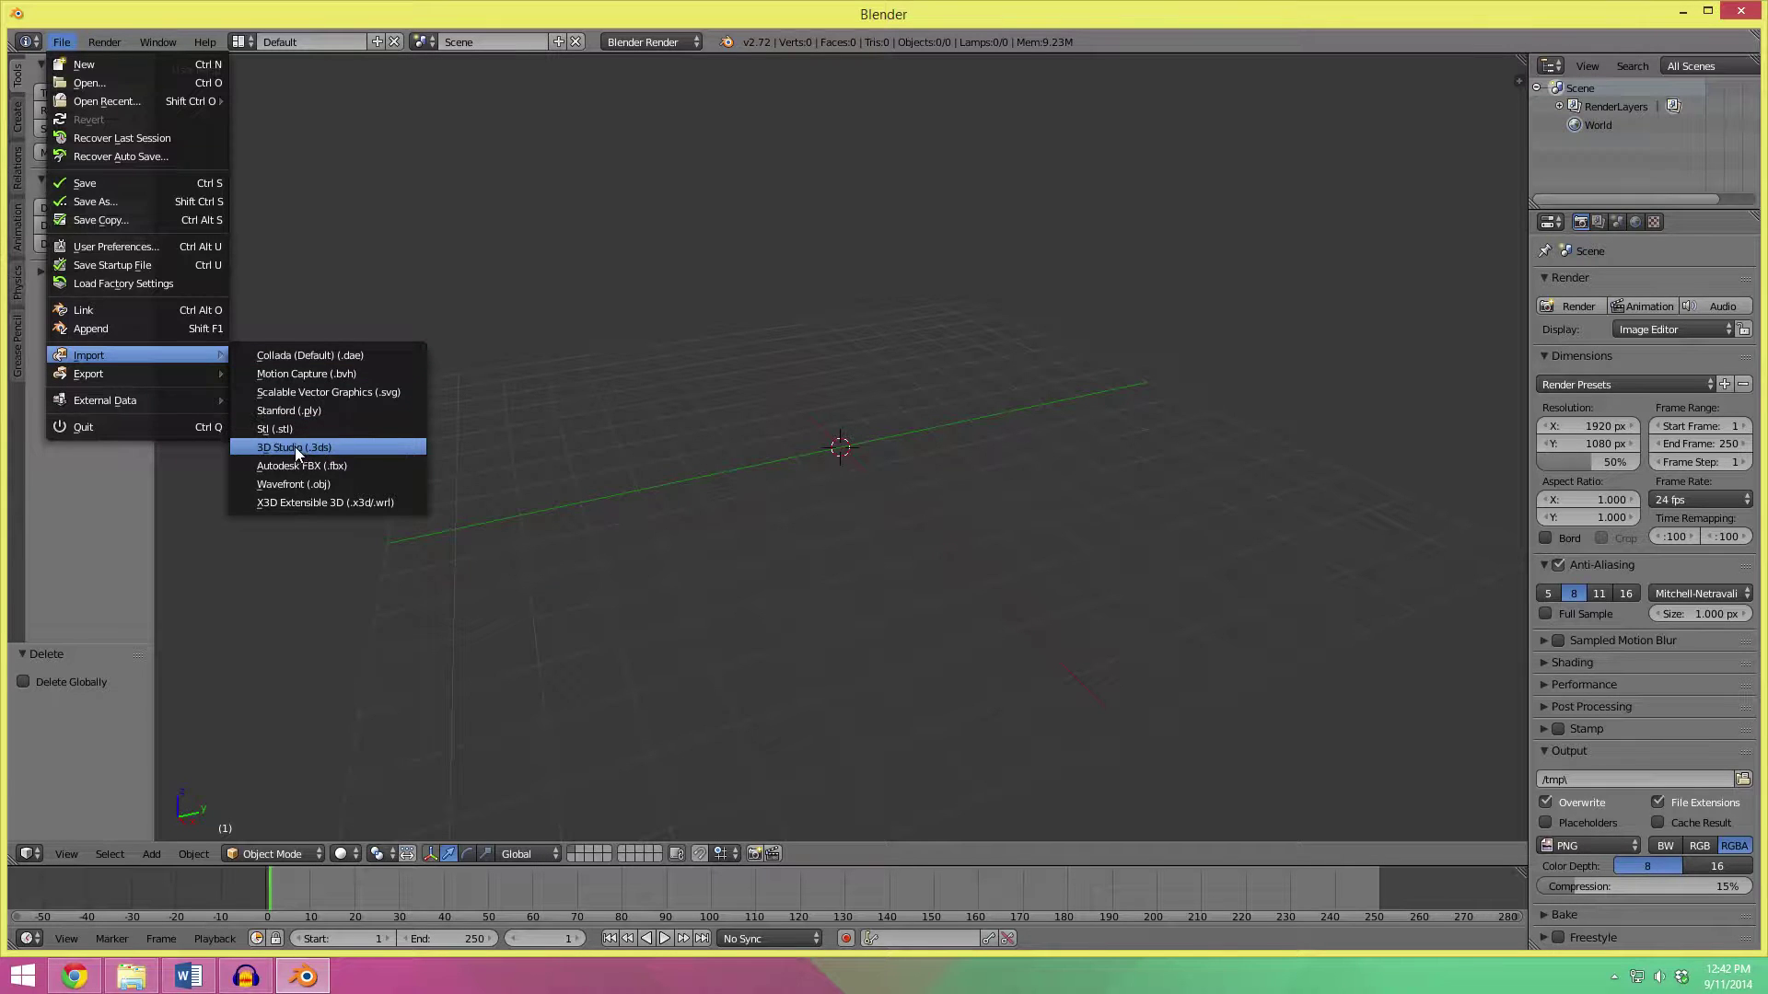
{"action": "left_click", "coordinate": [328, 484]}
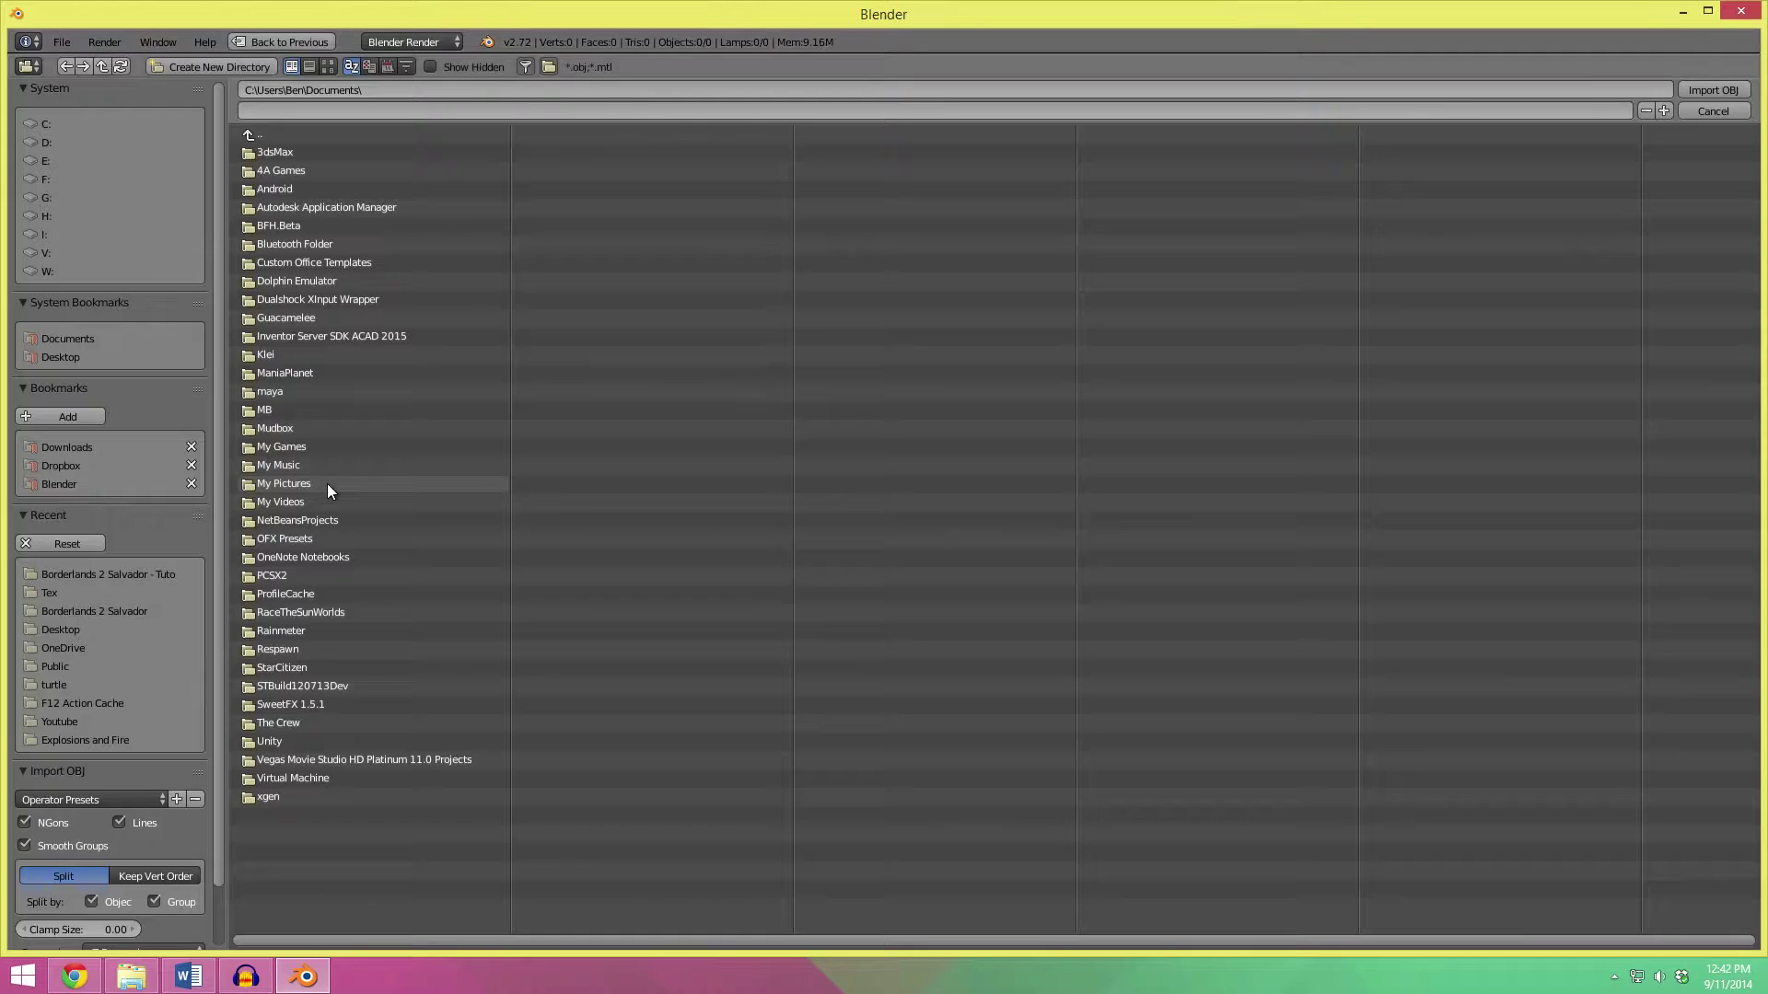
{"action": "left_click", "coordinate": [96, 575]}
{"action": "left_click", "coordinate": [305, 192]}
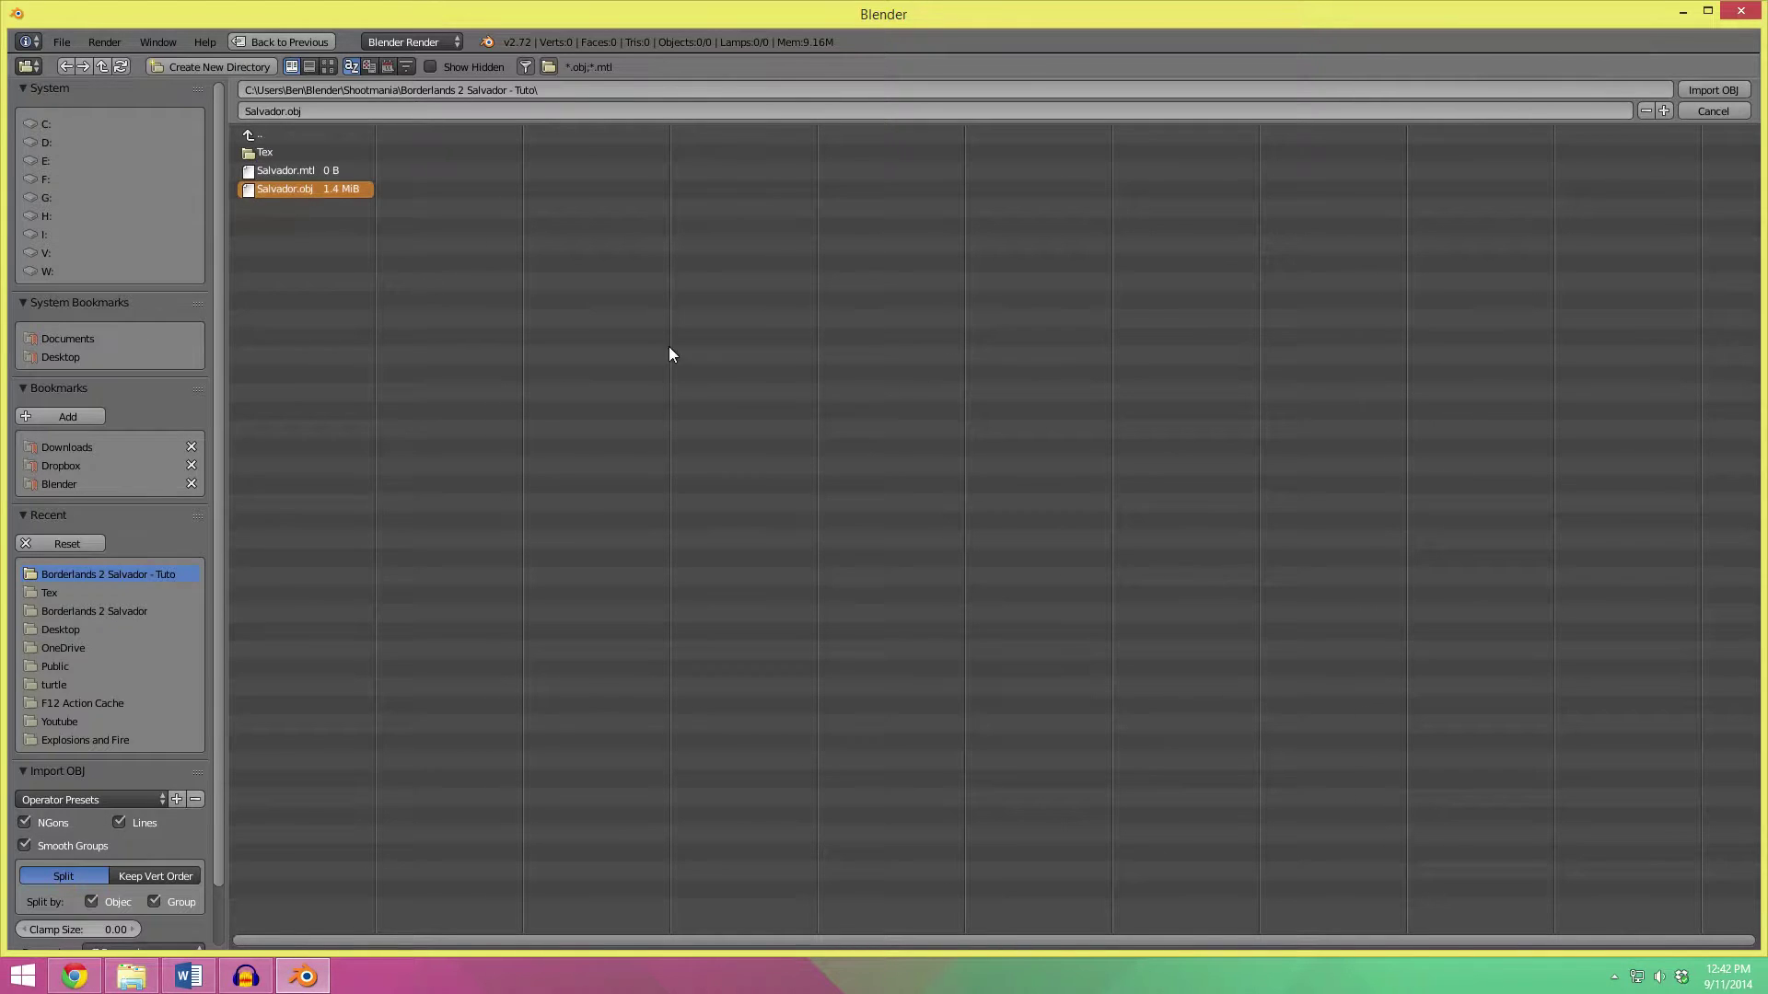
{"action": "left_click", "coordinate": [1712, 89]}
Rotate the imported character -90° about the global X axis so it stands upright.
{"action": "scroll", "coordinate": [895, 407], "scroll_direction": "down", "scroll_amount": 6}
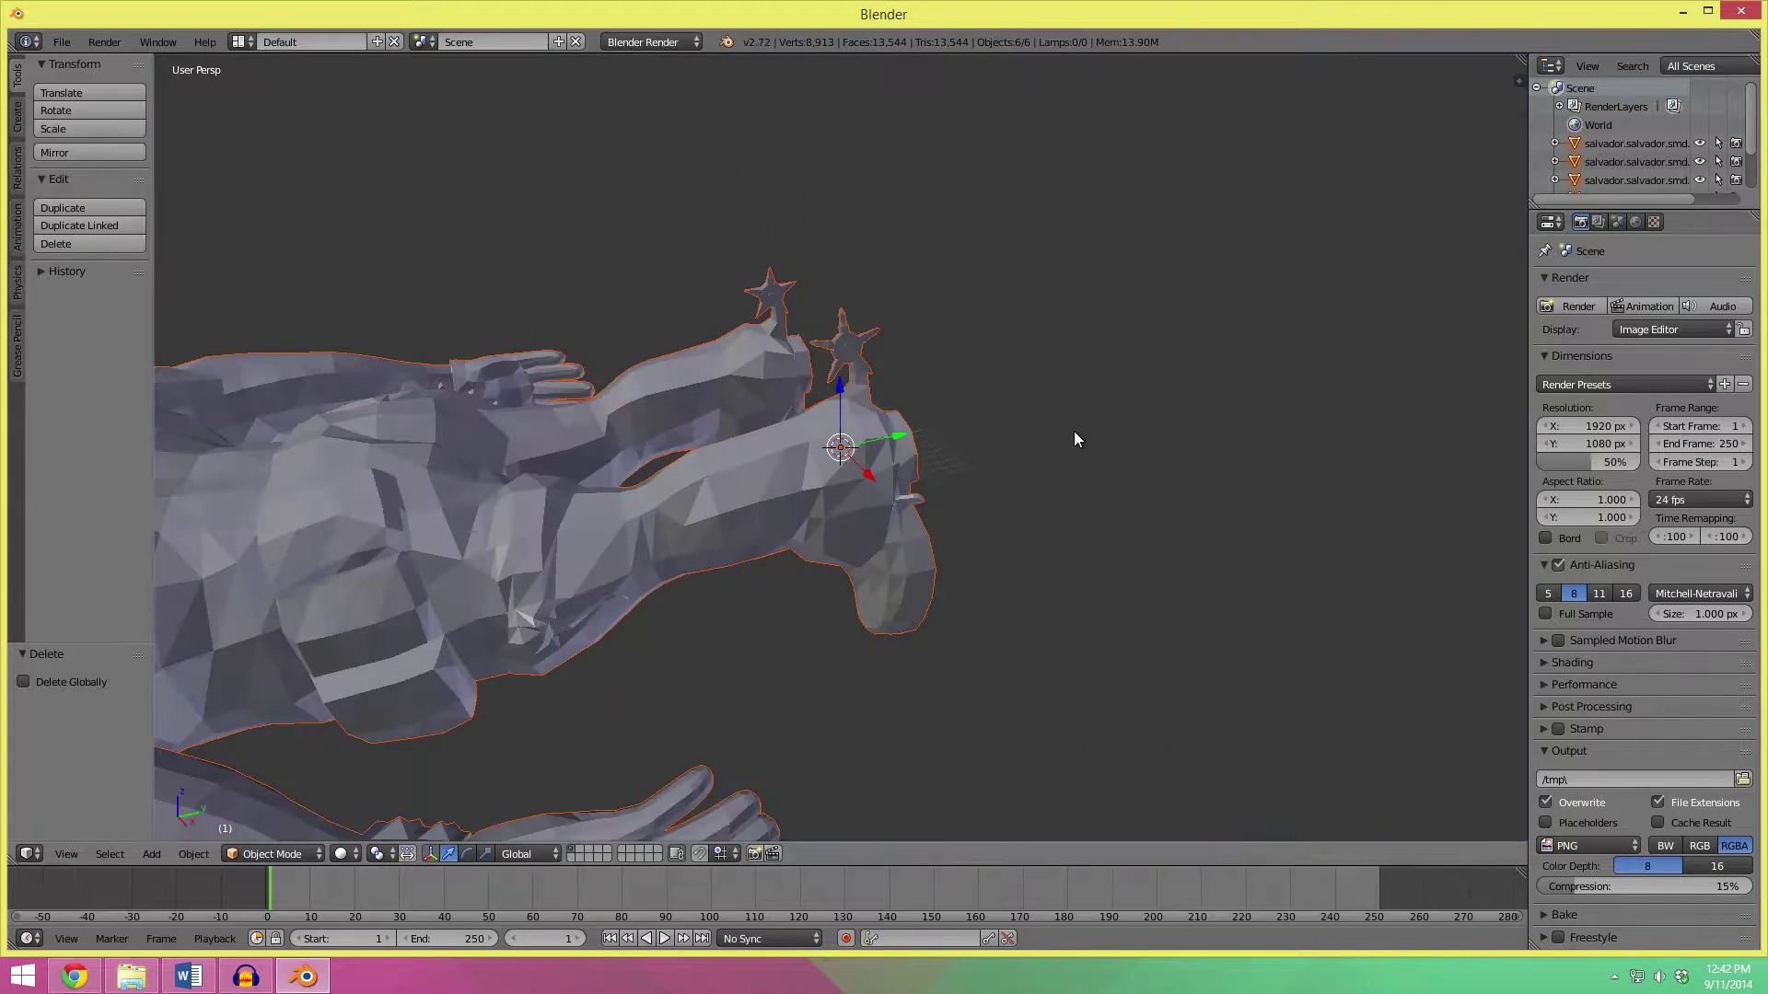
{"action": "middle_click_drag", "start_coordinate": [1014, 462], "coordinate": [909, 472]}
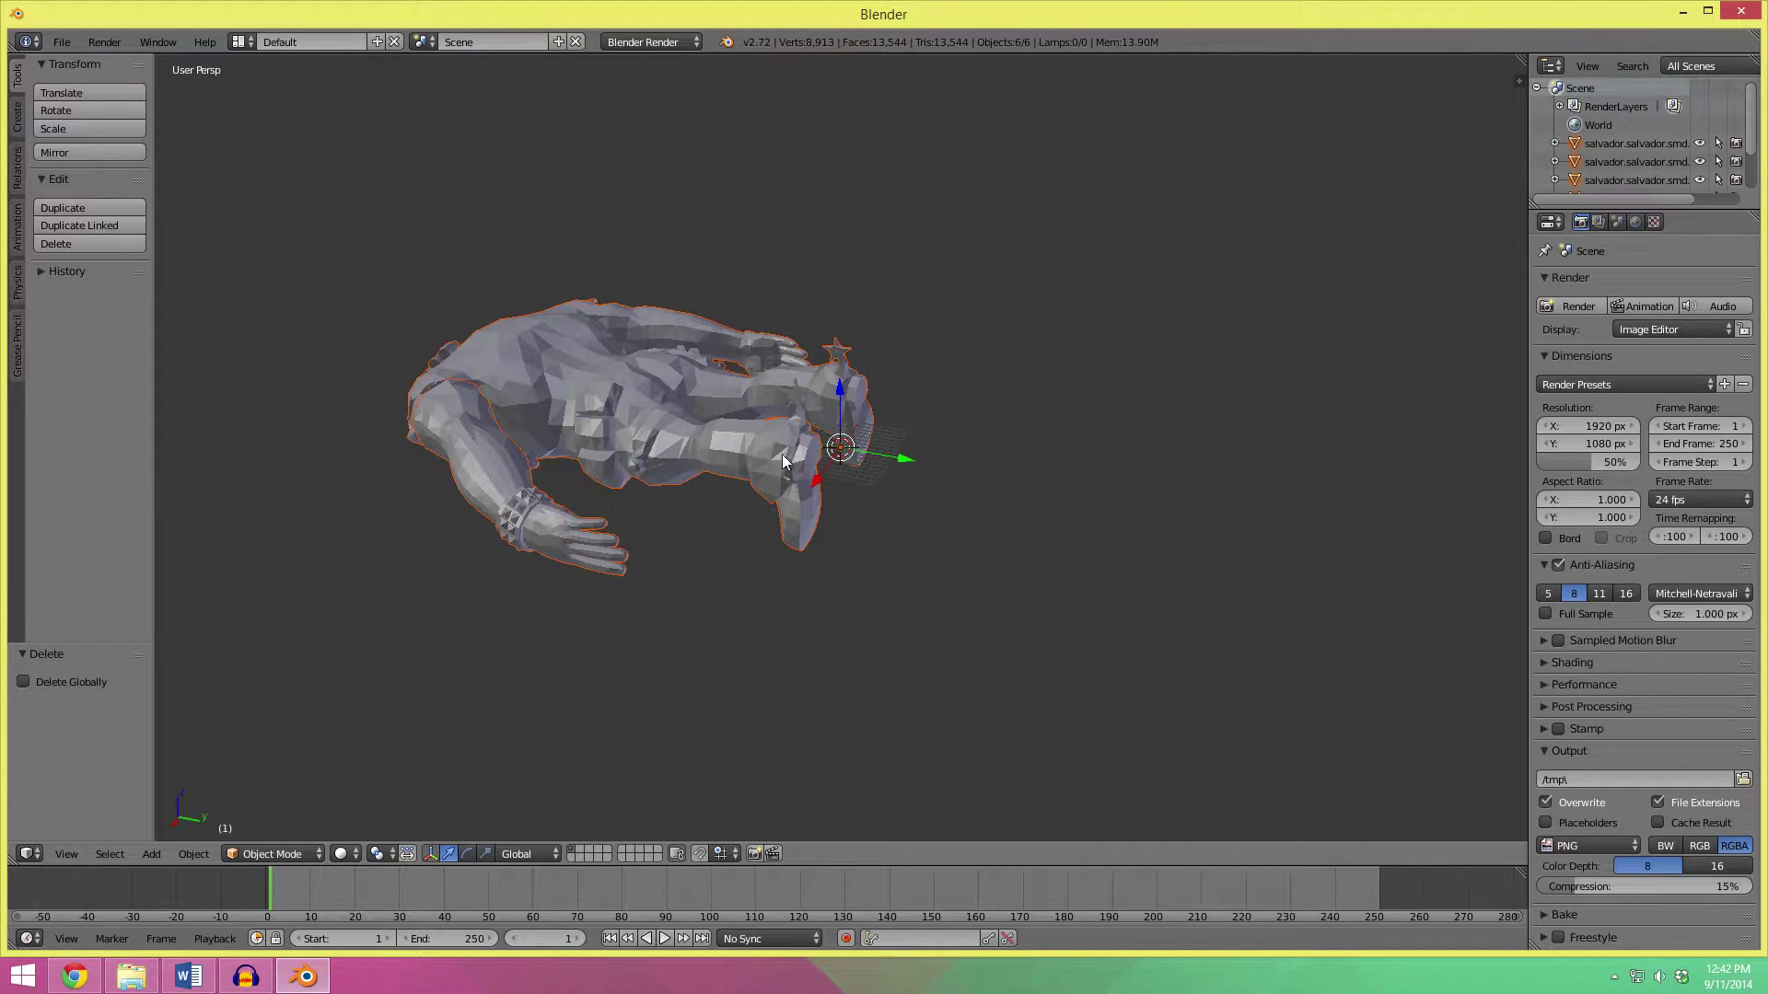
{"action": "key", "text": "r"}
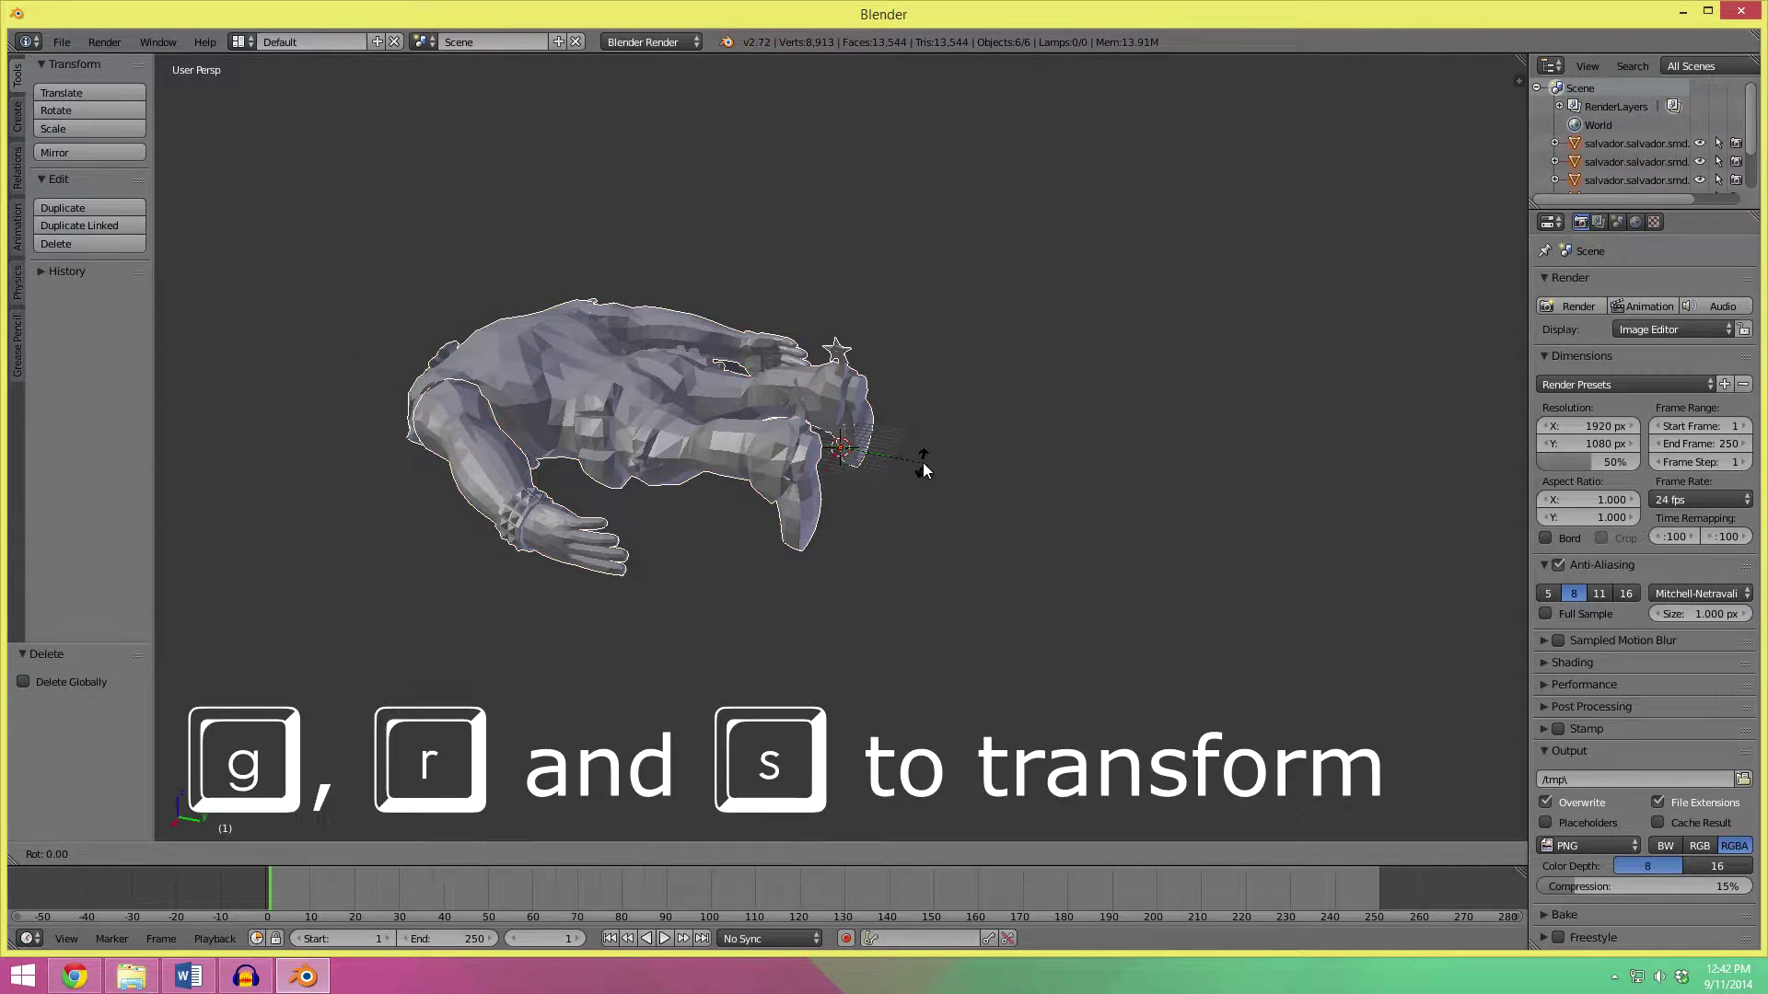
{"action": "type", "text": "x90-"}
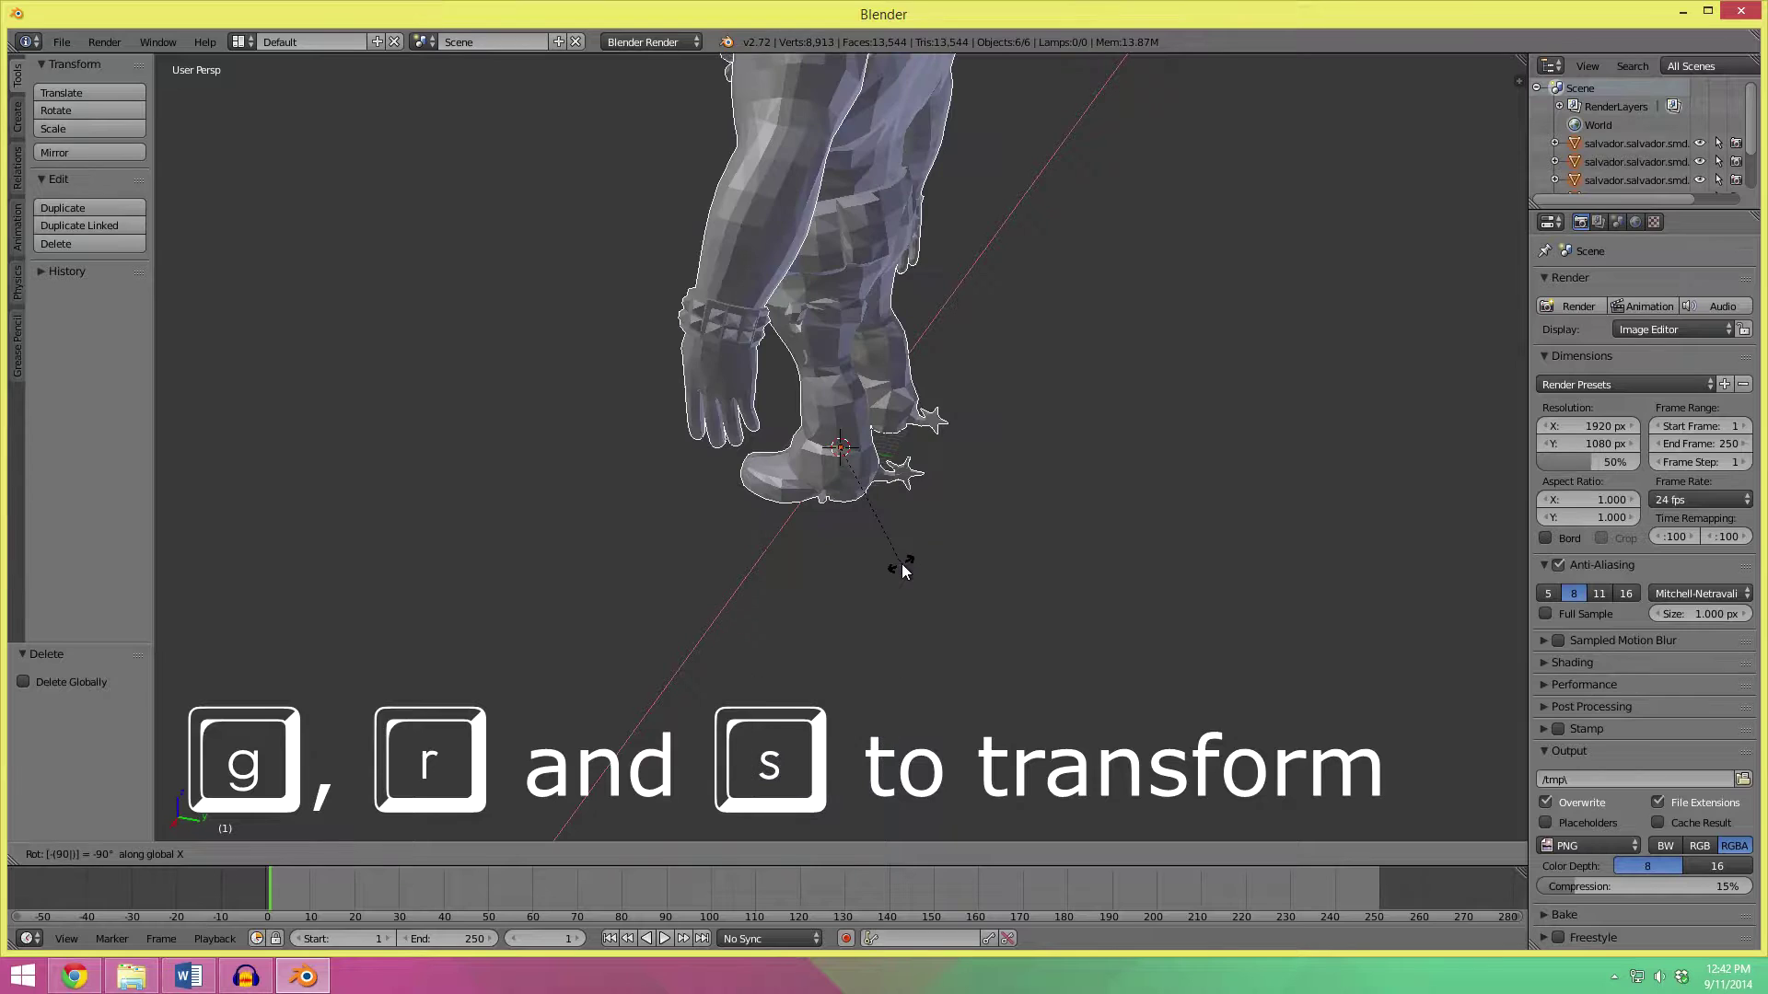
{"action": "key", "text": "Return"}
Scale the whole character down uniformly by a factor of about 0.071, and again by about 0.702.
{"action": "middle_click_drag", "start_coordinate": [903, 564], "coordinate": [942, 481]}
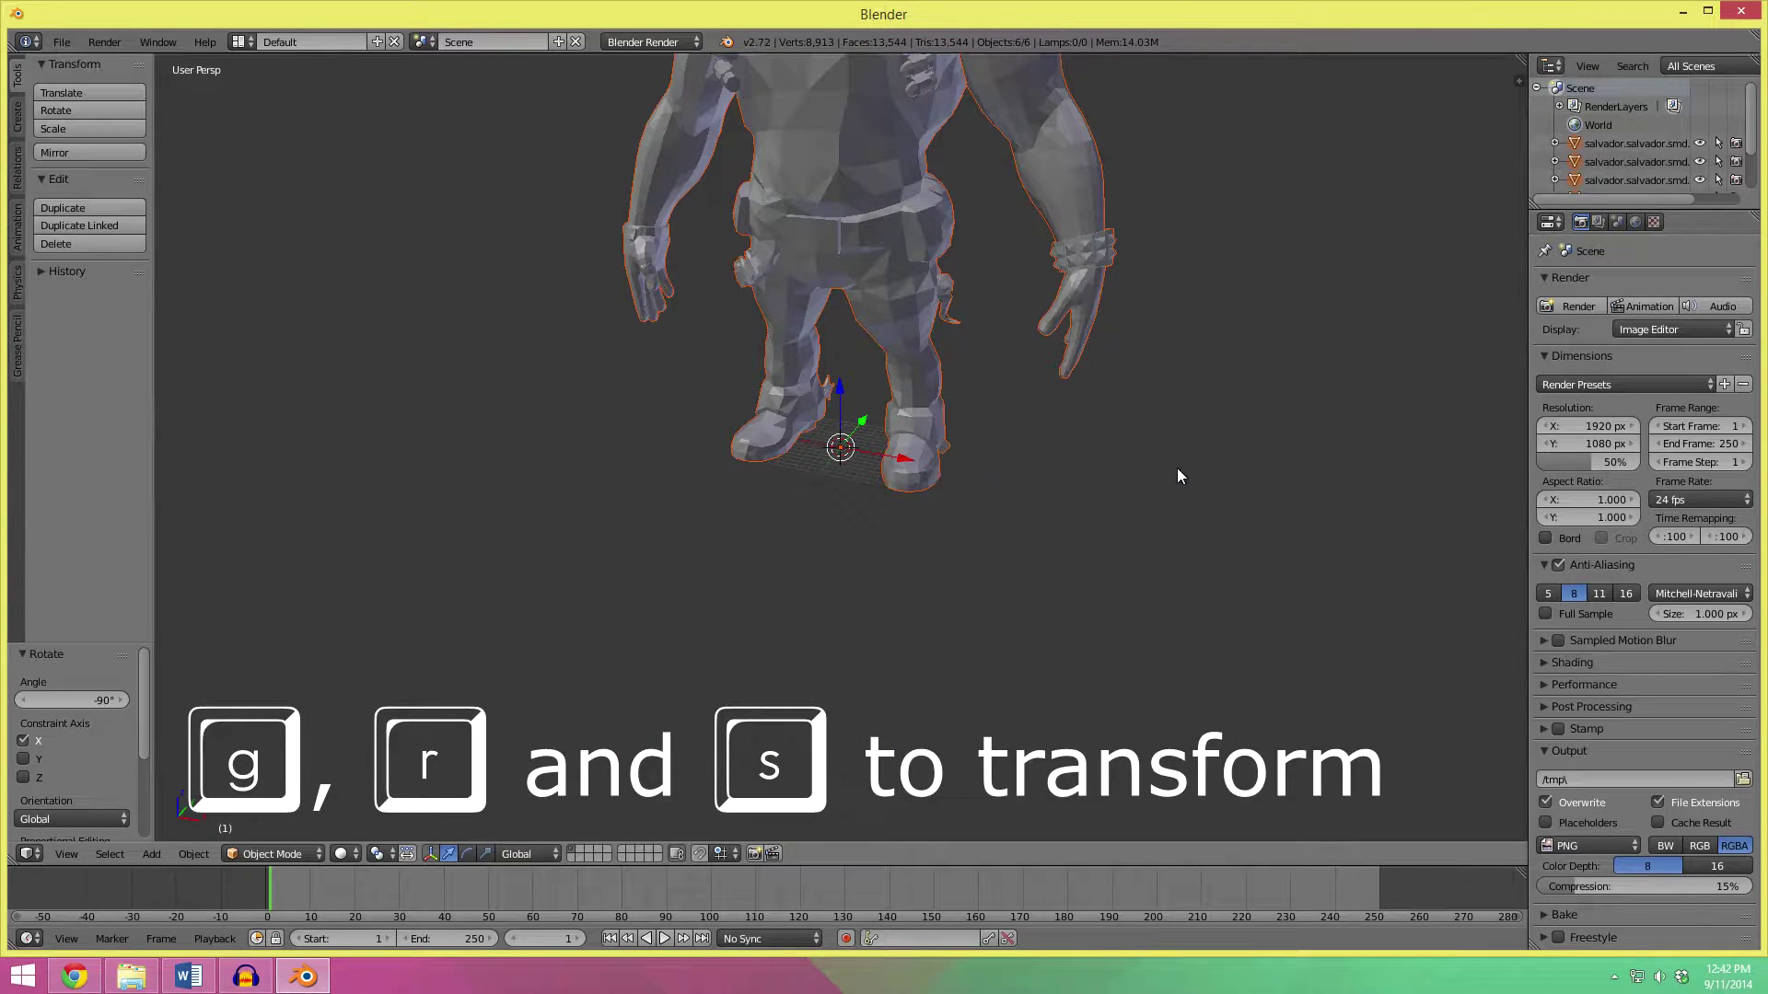
{"action": "key", "text": "s"}
{"action": "left_click", "coordinate": [875, 449]}
{"action": "scroll", "coordinate": [889, 407], "scroll_direction": "up", "scroll_amount": 6}
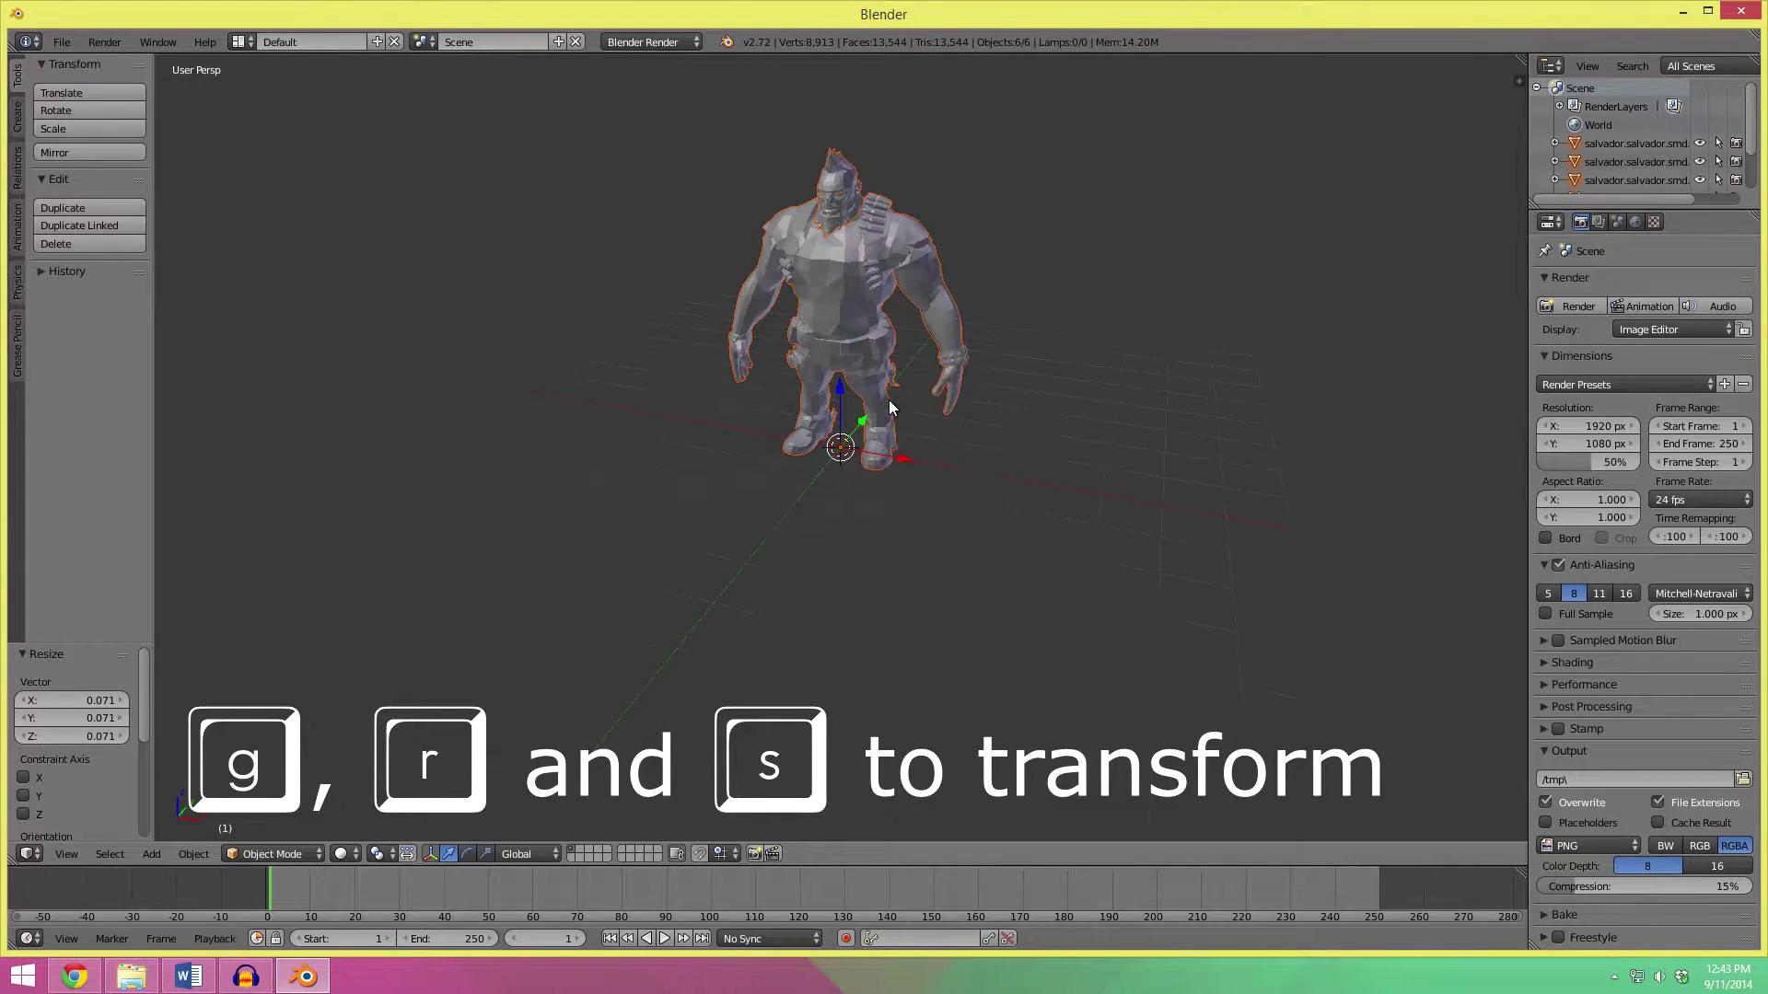
{"action": "scroll", "coordinate": [889, 402], "scroll_direction": "up", "scroll_amount": 1}
{"action": "key", "text": "s"}
{"action": "left_click", "coordinate": [1046, 448]}
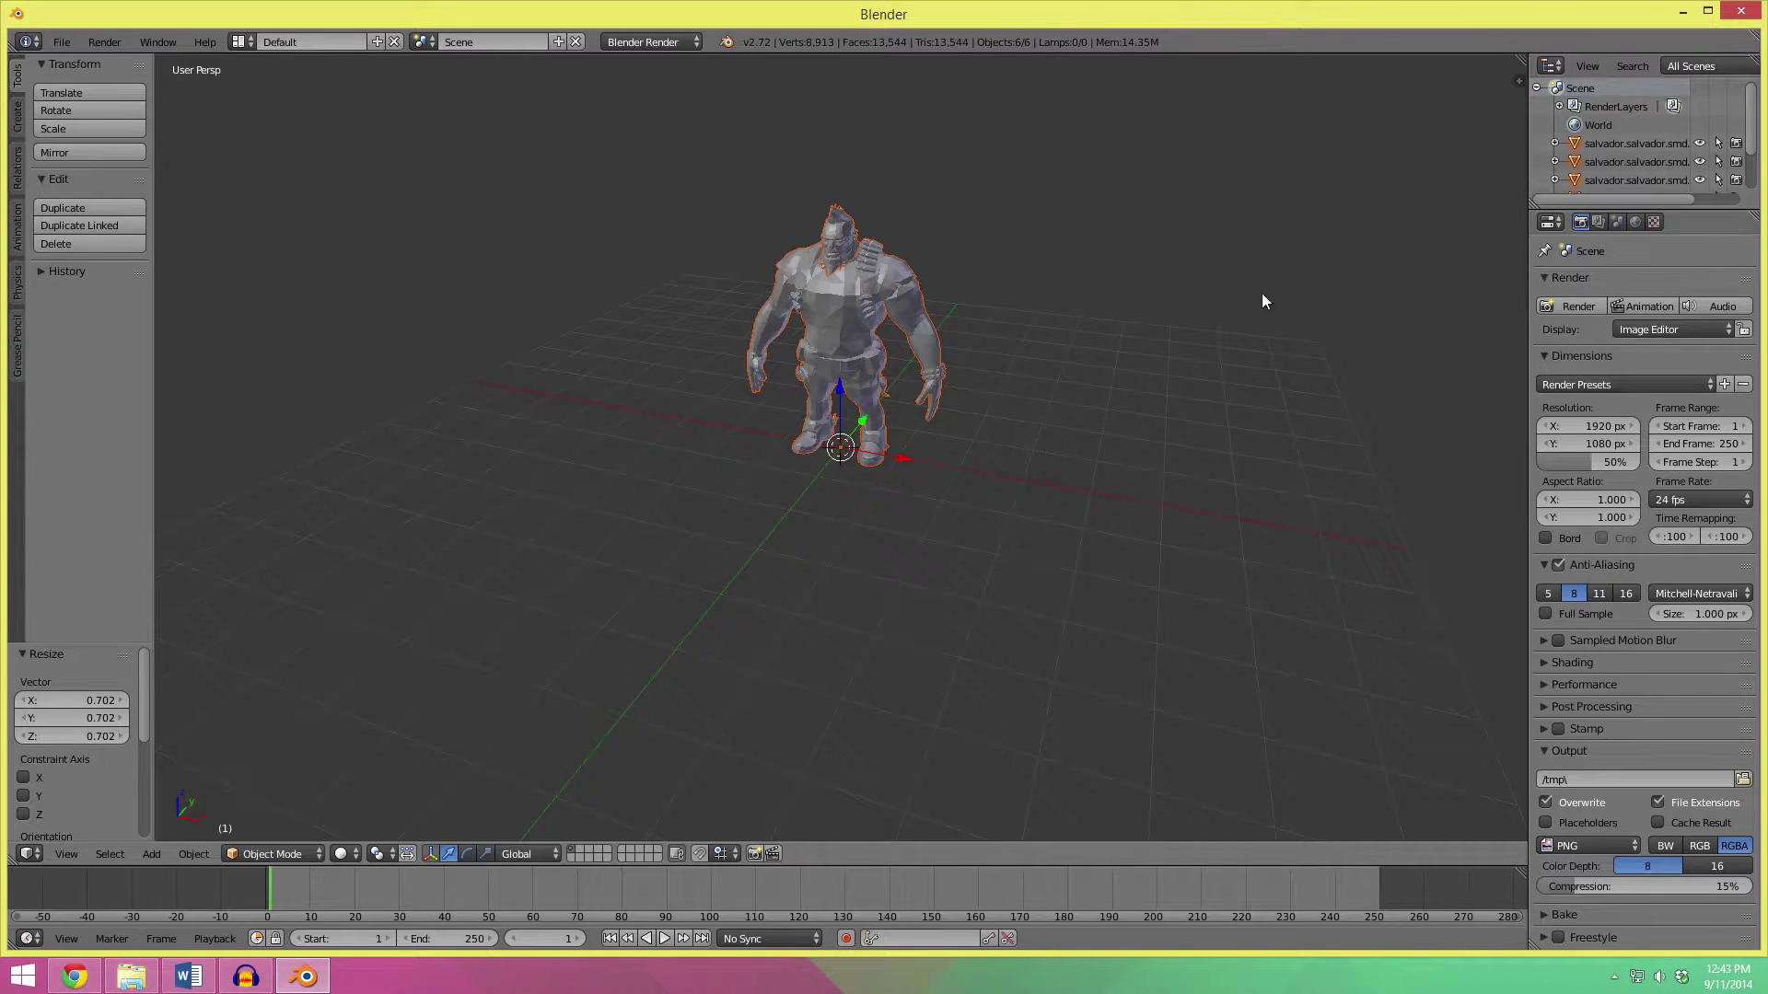
Enlarge the outliner to list every mesh and apply smooth shading to all character meshes.
{"action": "left_click_drag", "start_coordinate": [1586, 208], "coordinate": [1585, 362]}
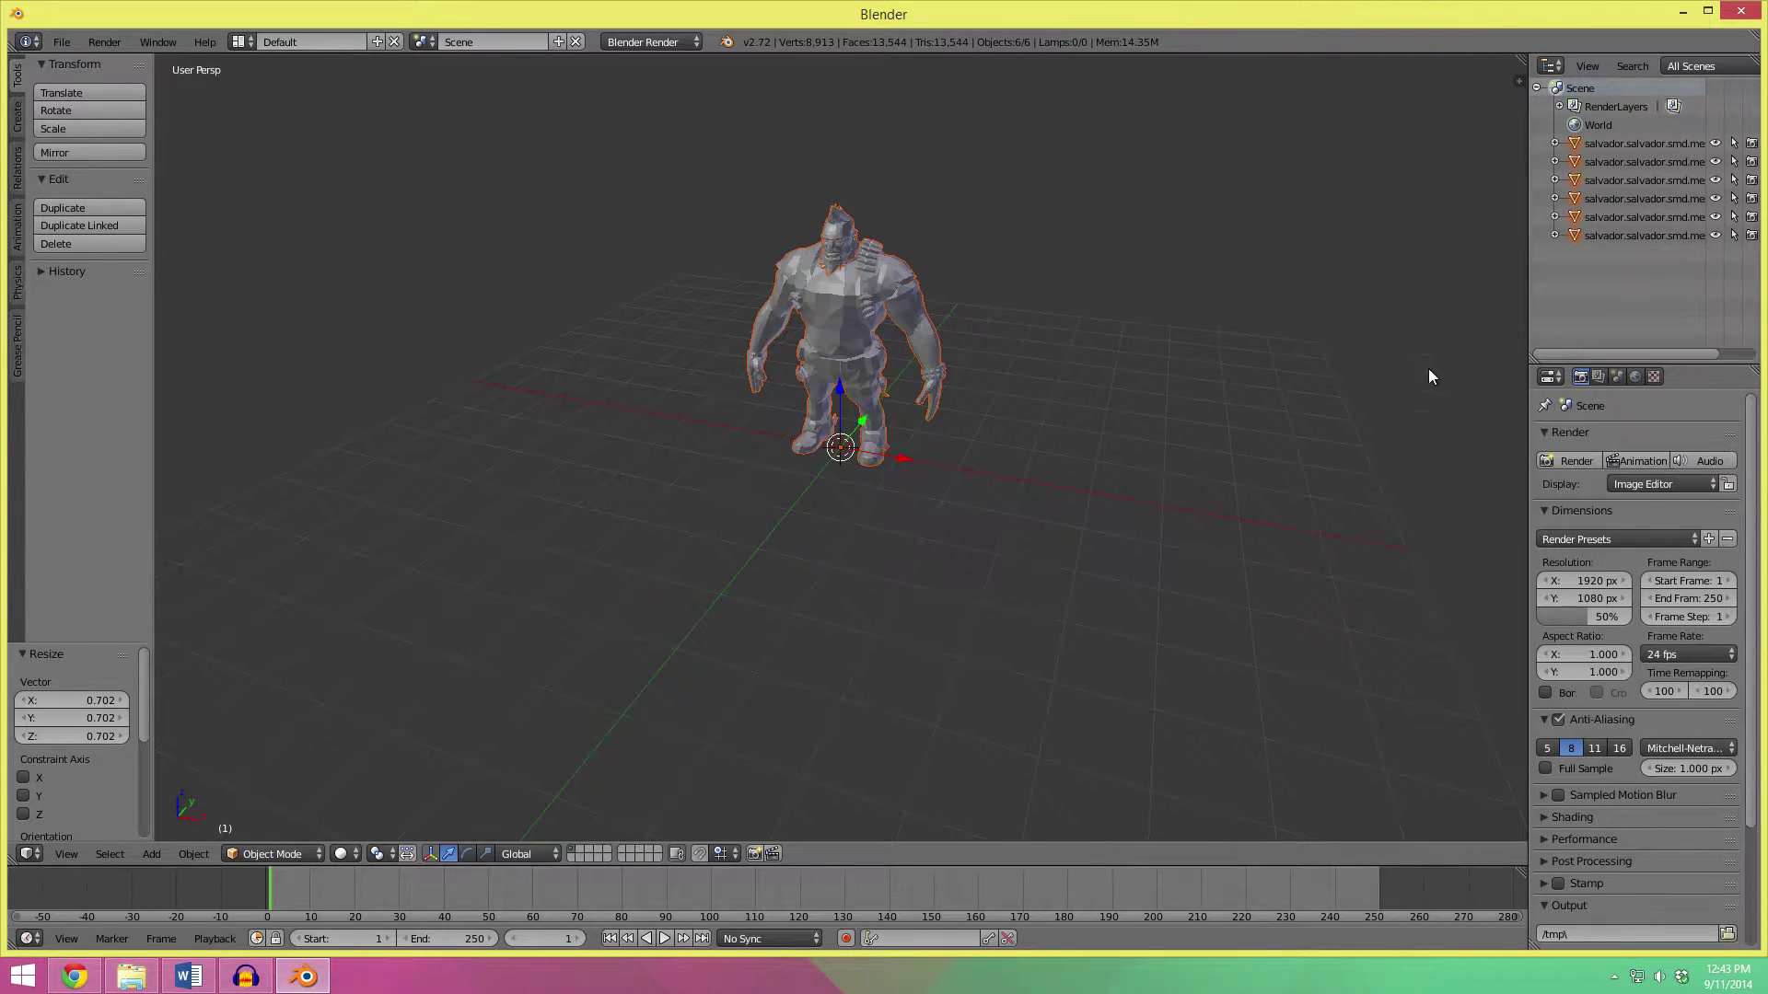
{"action": "right_click", "coordinate": [849, 291]}
{"action": "key", "text": "a"}
{"action": "key", "text": "a"}
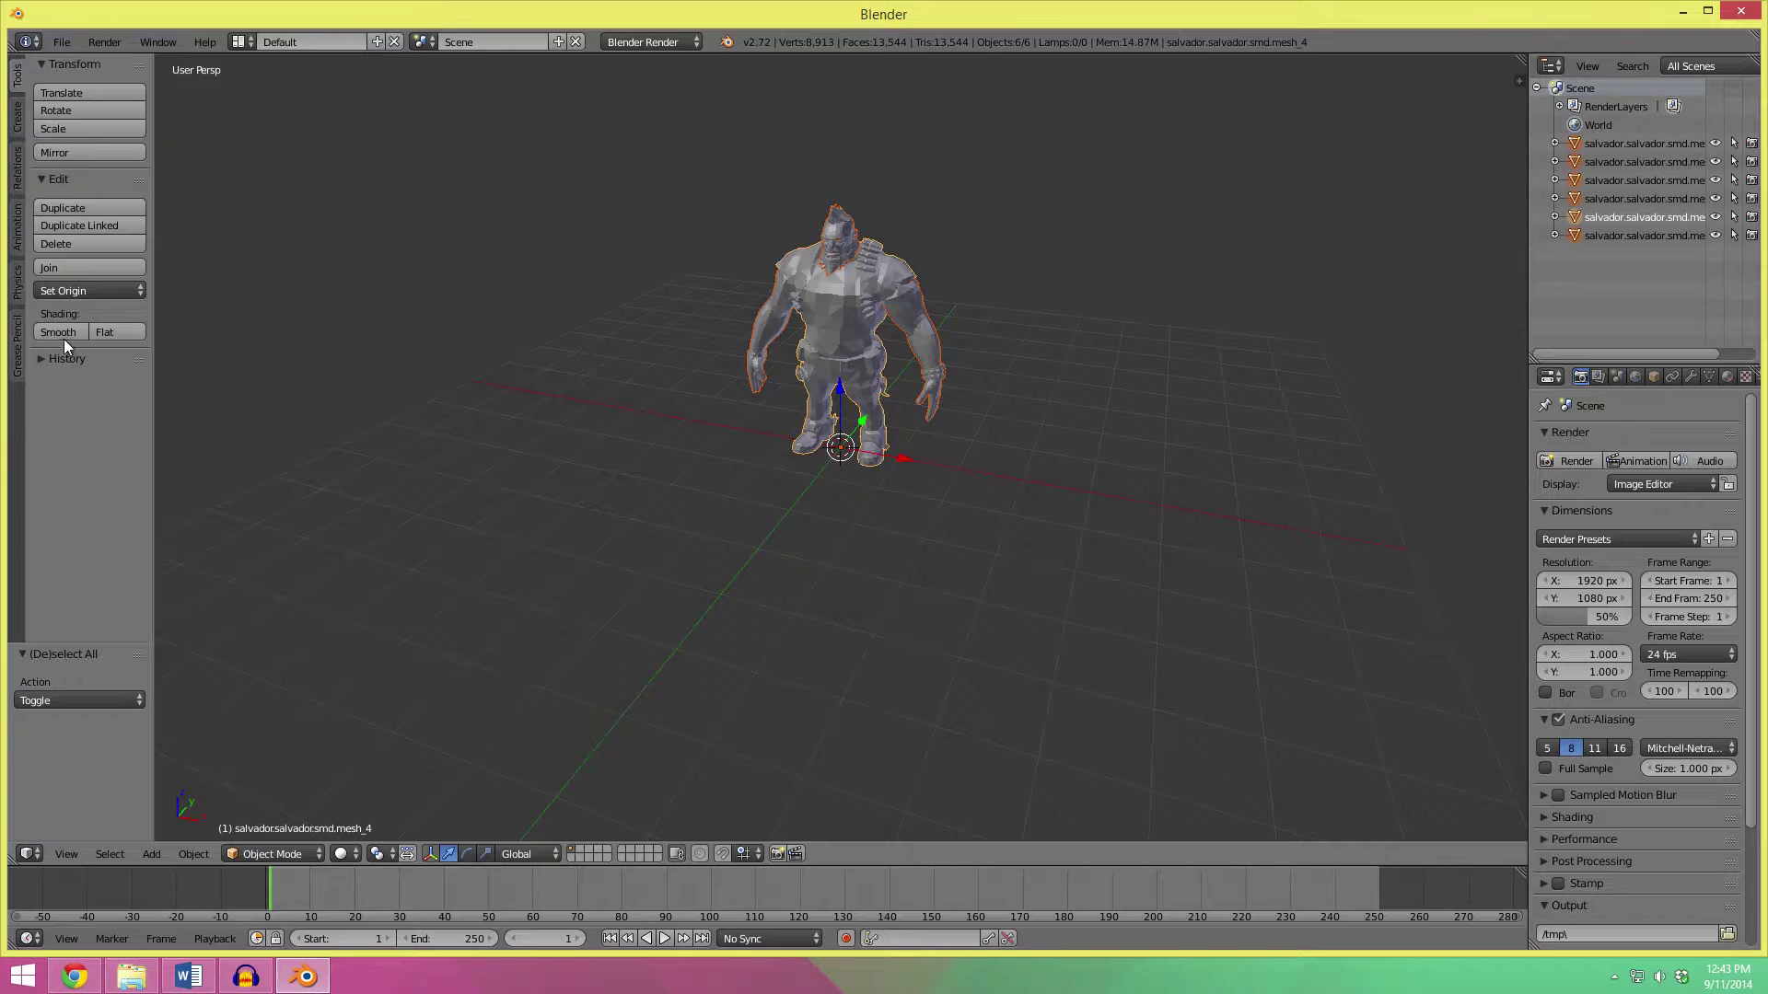
{"action": "left_click", "coordinate": [55, 332]}
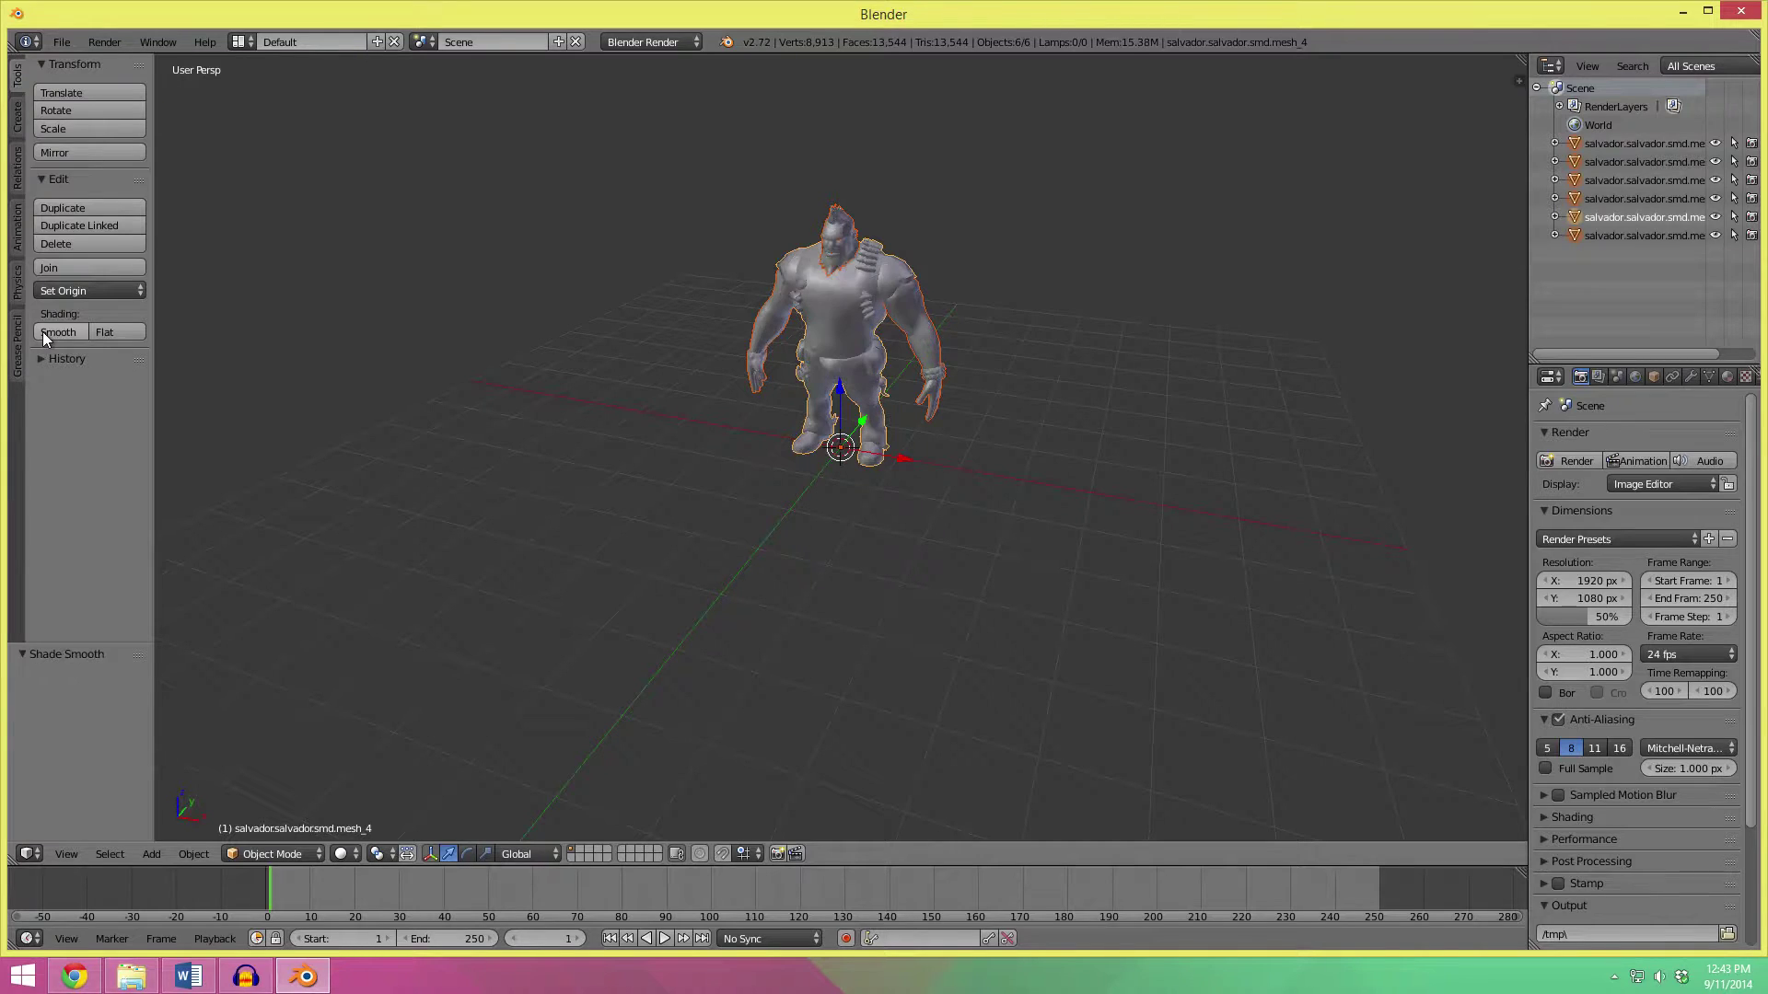
Examine which body part each imported Salvador mesh in the outliner represents.
{"action": "left_click", "coordinate": [1620, 145]}
{"action": "scroll", "coordinate": [902, 205], "scroll_direction": "up", "scroll_amount": 2}
{"action": "middle_click_drag", "start_coordinate": [909, 201], "coordinate": [875, 390], "text": "shift"}
{"action": "scroll", "coordinate": [880, 427], "scroll_direction": "up", "scroll_amount": 2}
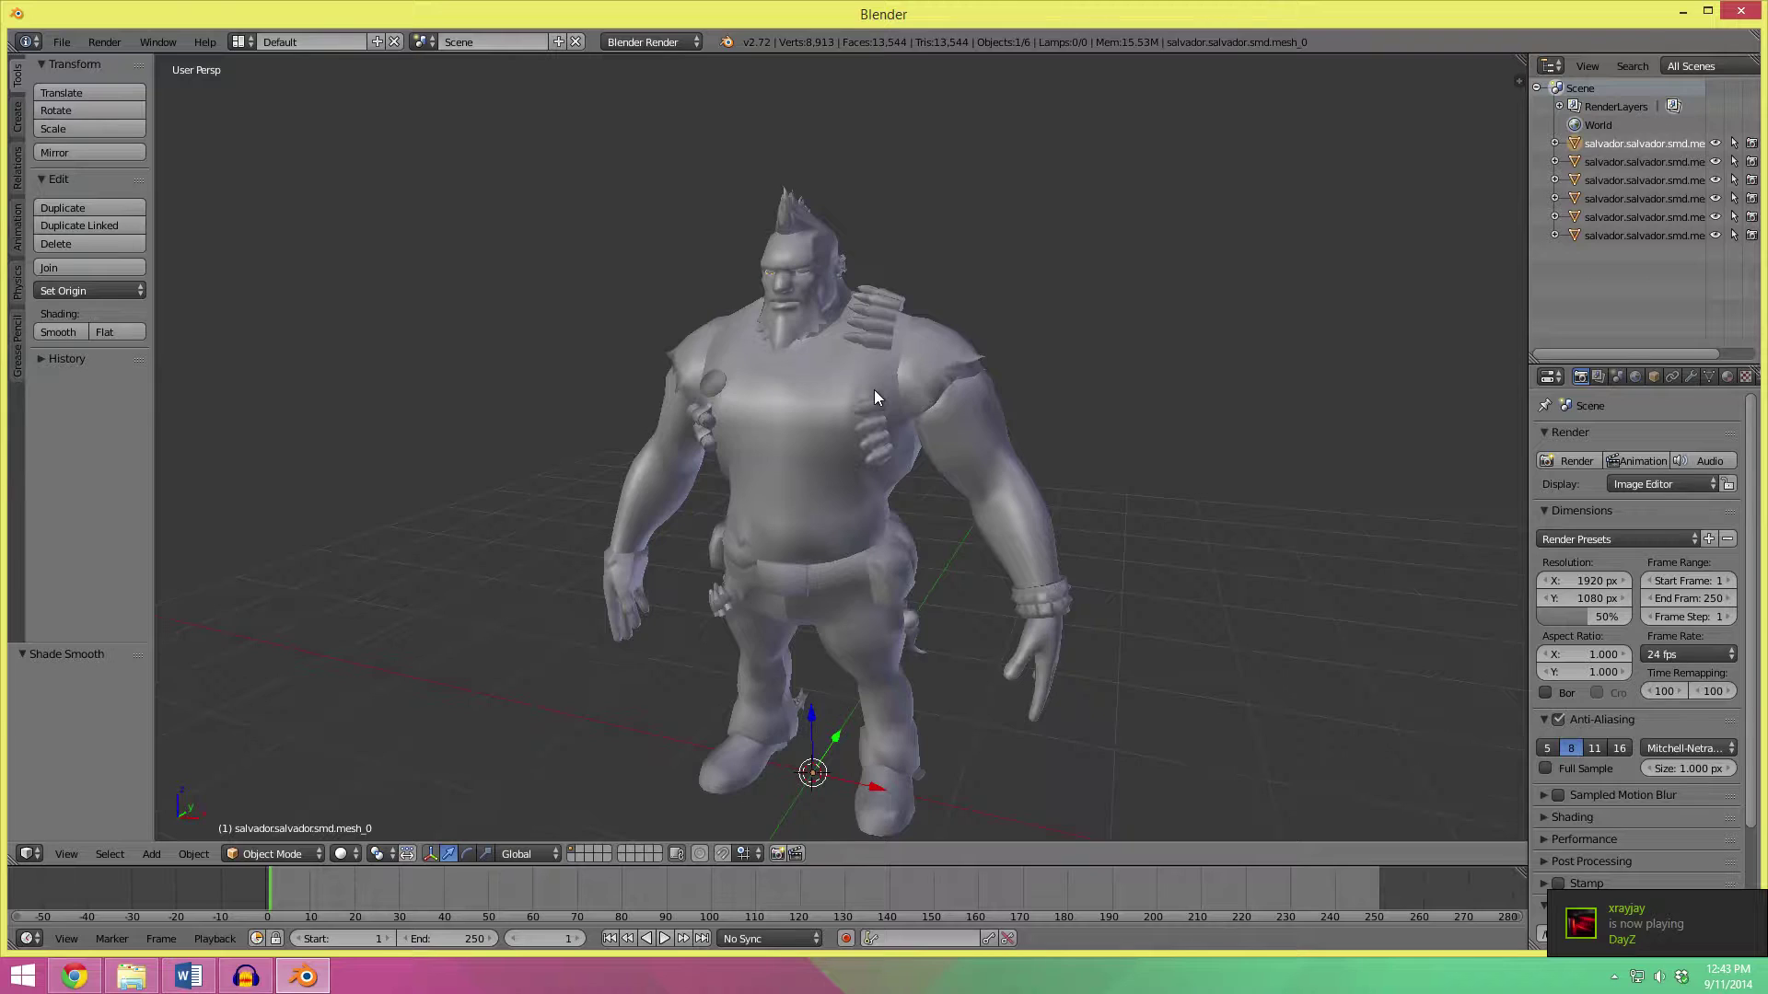
{"action": "left_click", "coordinate": [1606, 162]}
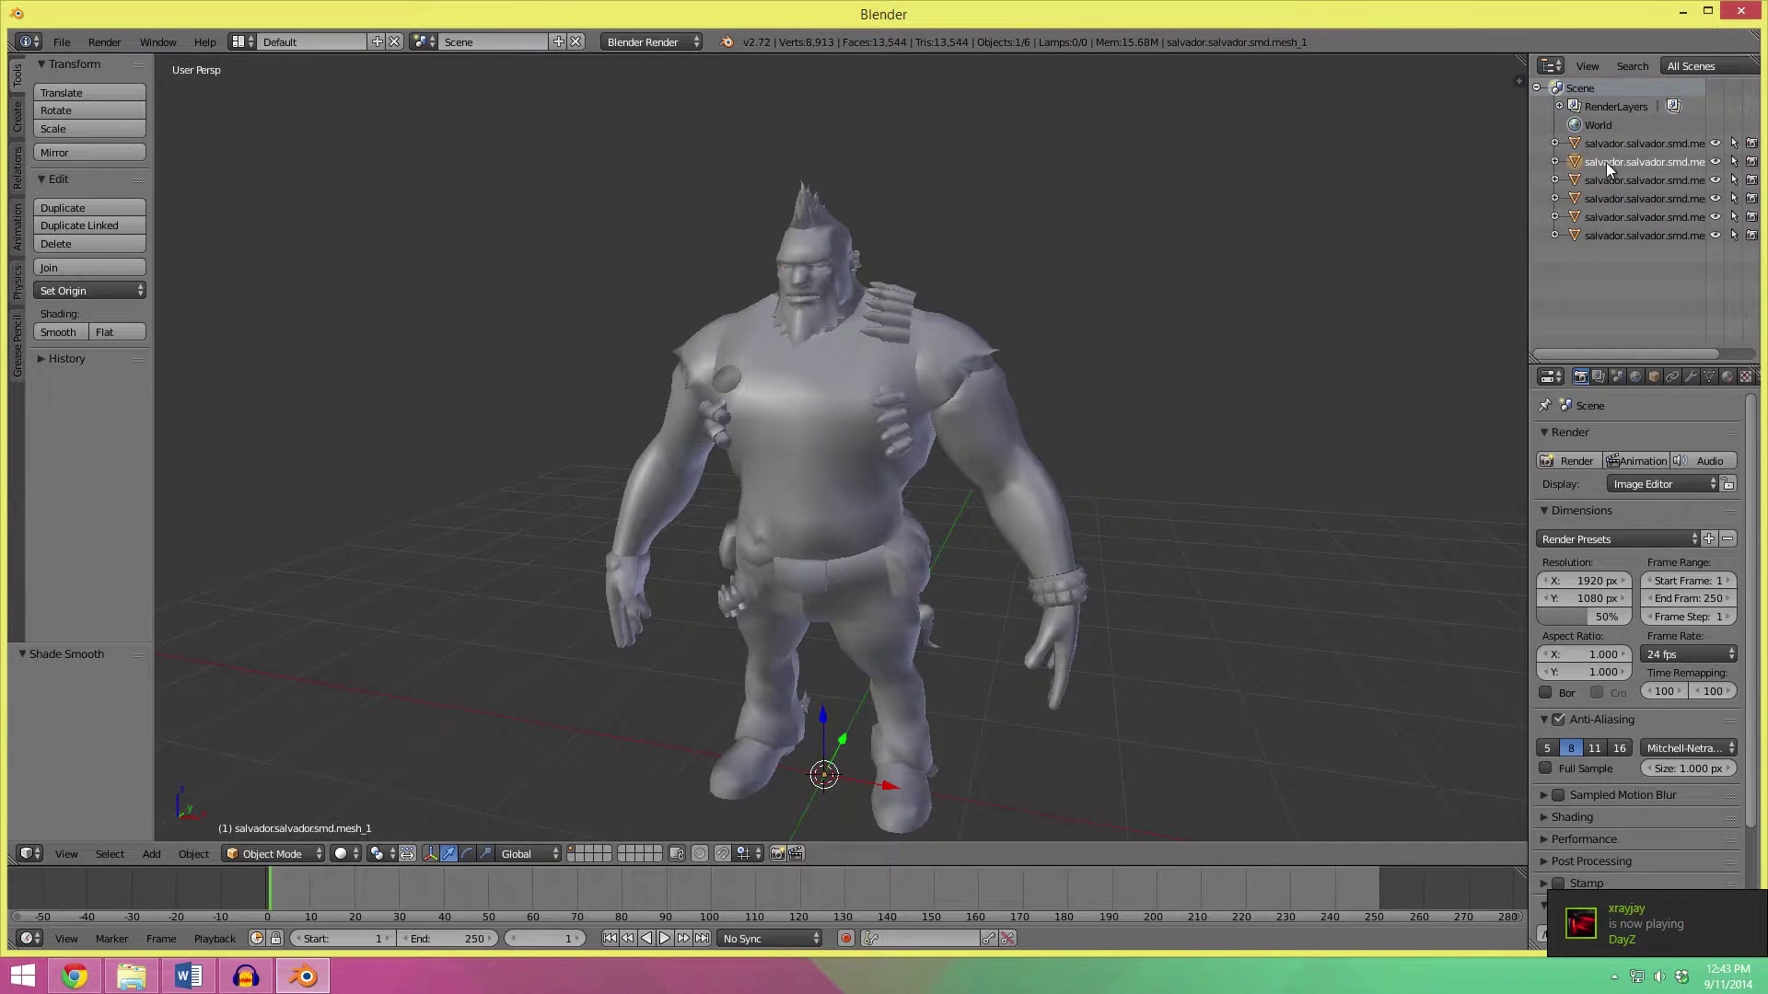
{"action": "left_click", "coordinate": [1616, 236]}
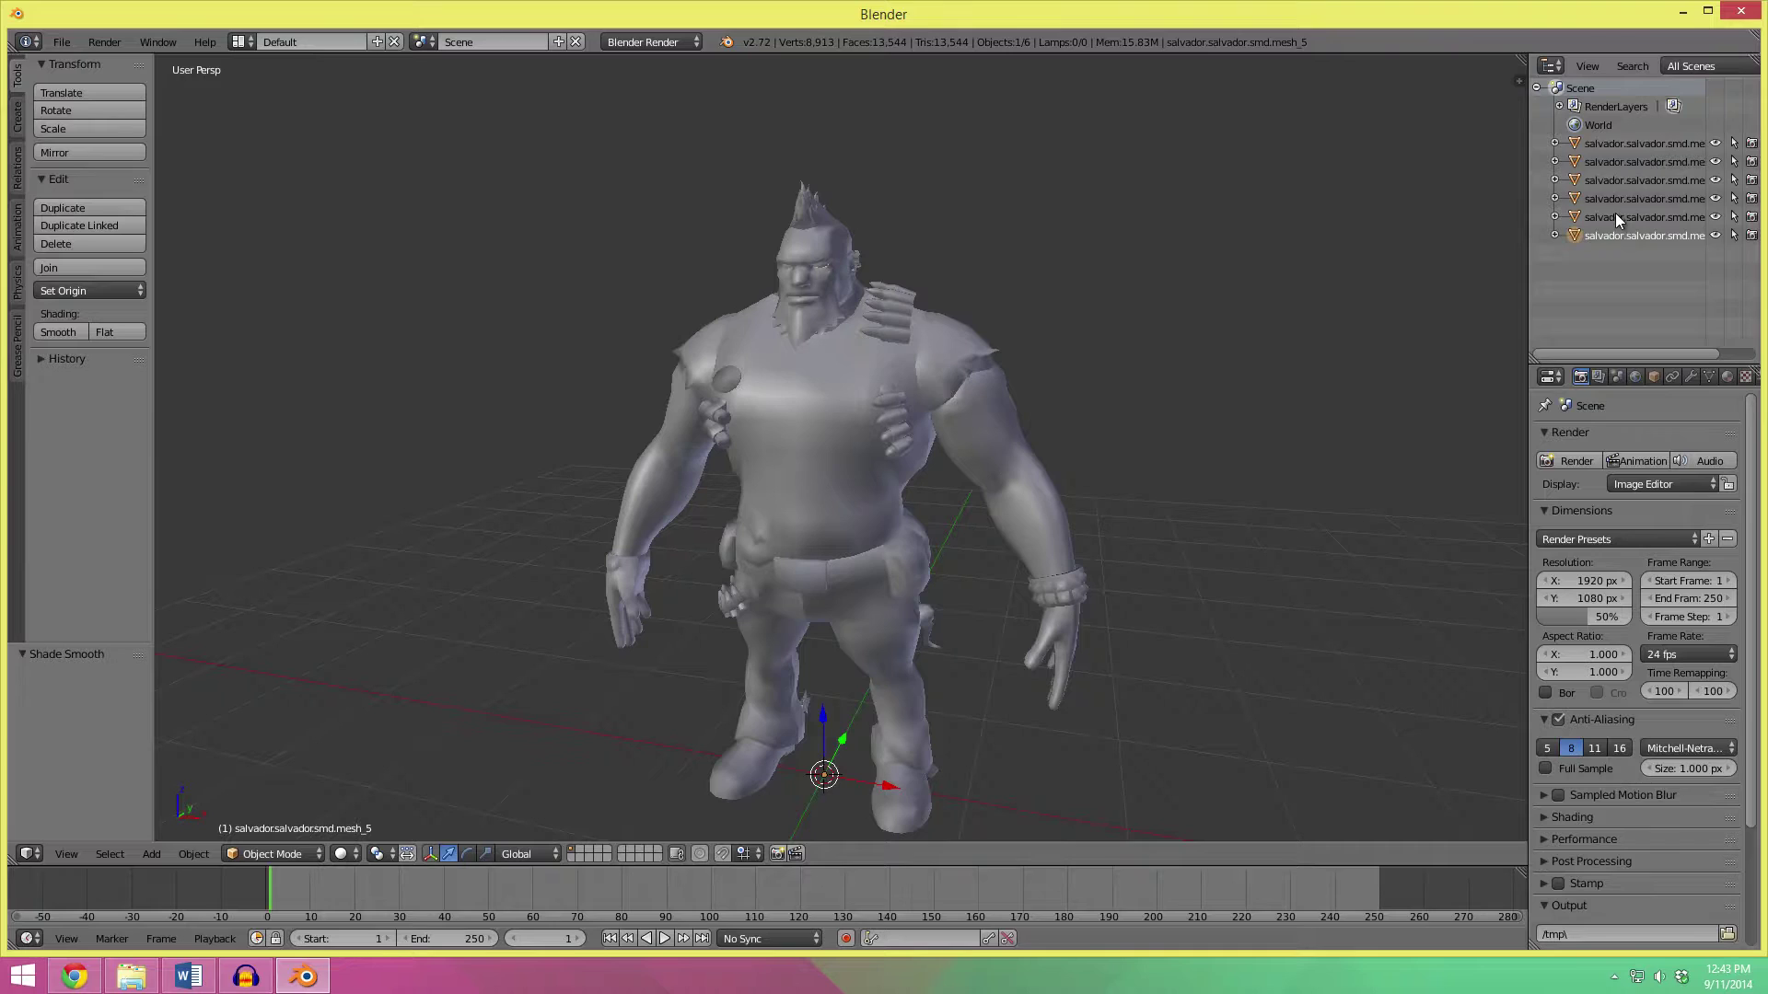
{"action": "left_click", "coordinate": [1617, 202]}
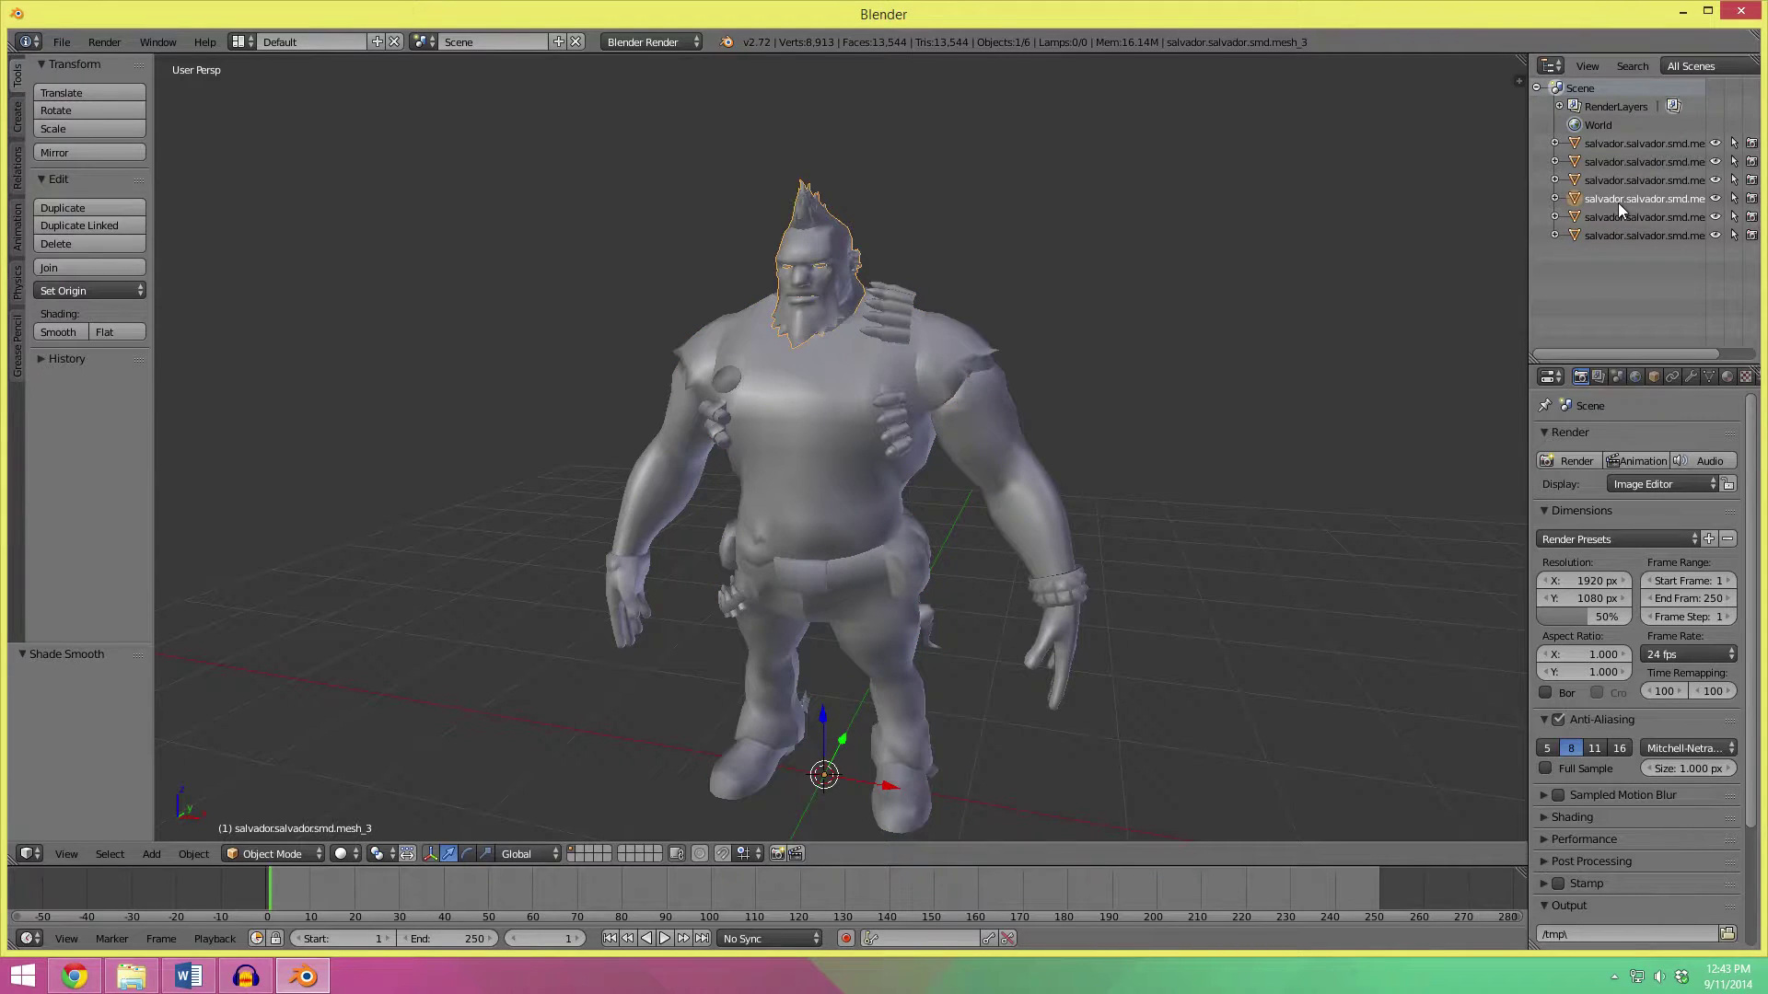
{"action": "left_click", "coordinate": [1619, 181]}
Join the meshes mesh_0, mesh_1 and mesh_5 into one object and rename it eyesmouth.
{"action": "left_click", "coordinate": [1628, 160]}
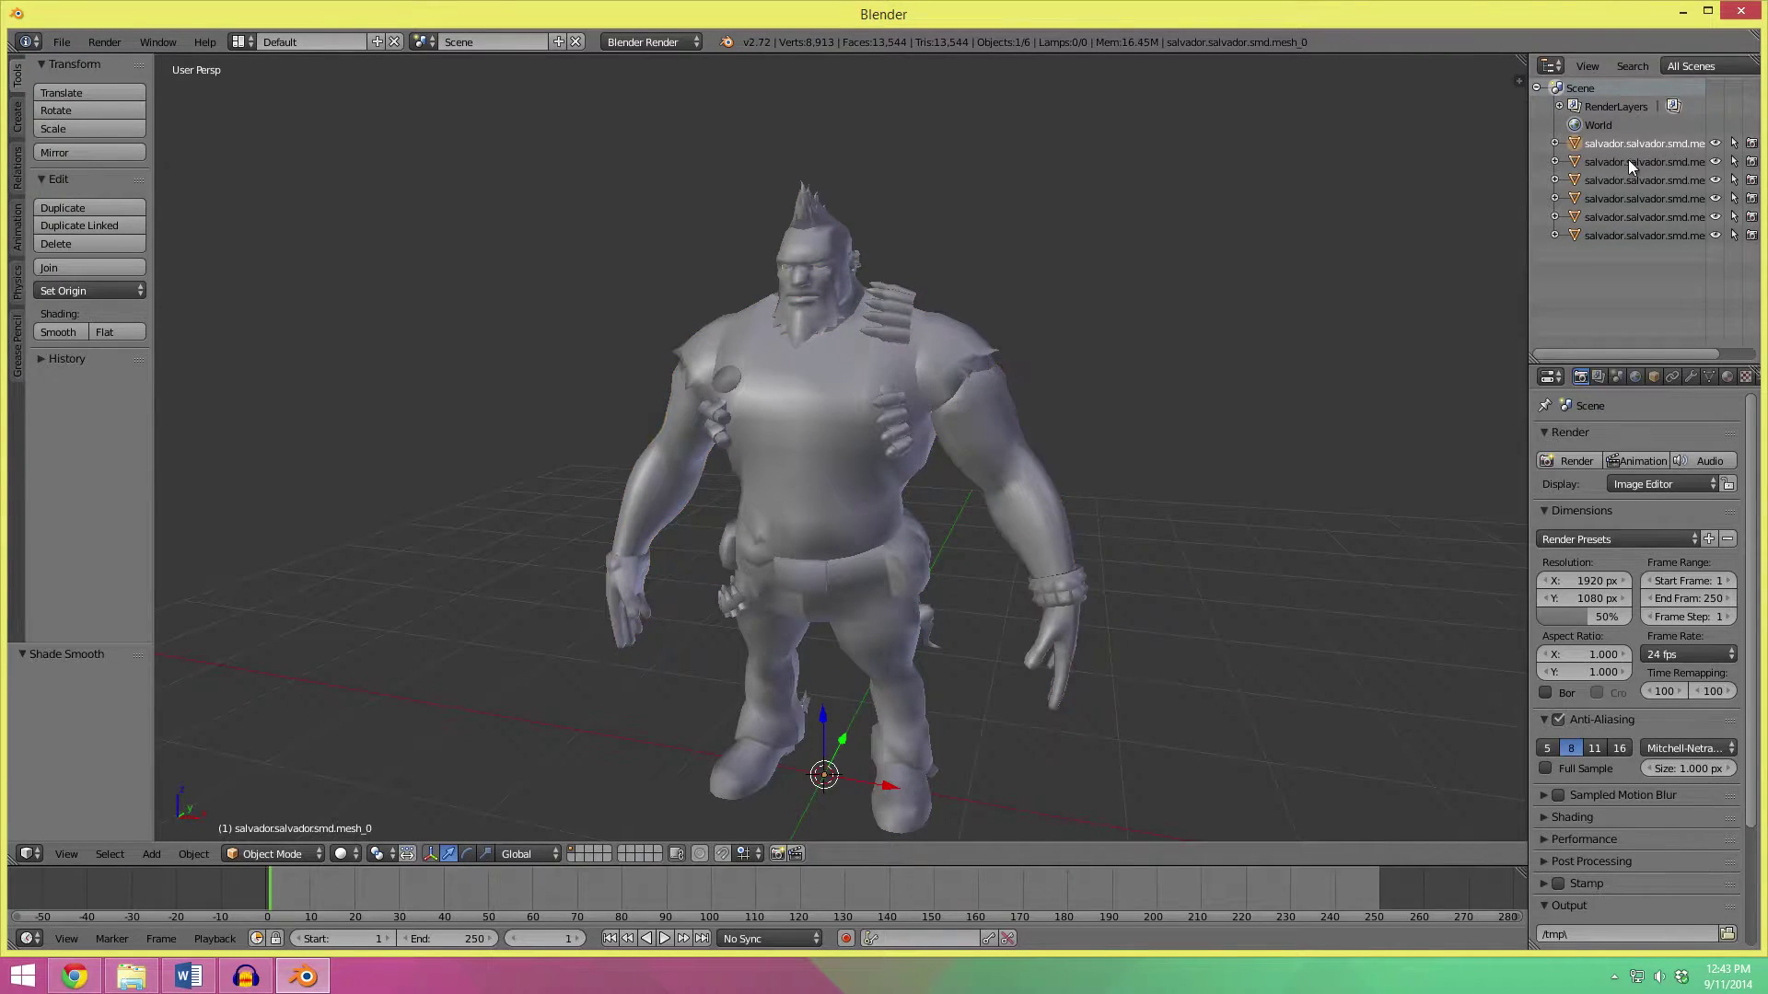
{"action": "left_click", "coordinate": [1635, 238], "text": "shift"}
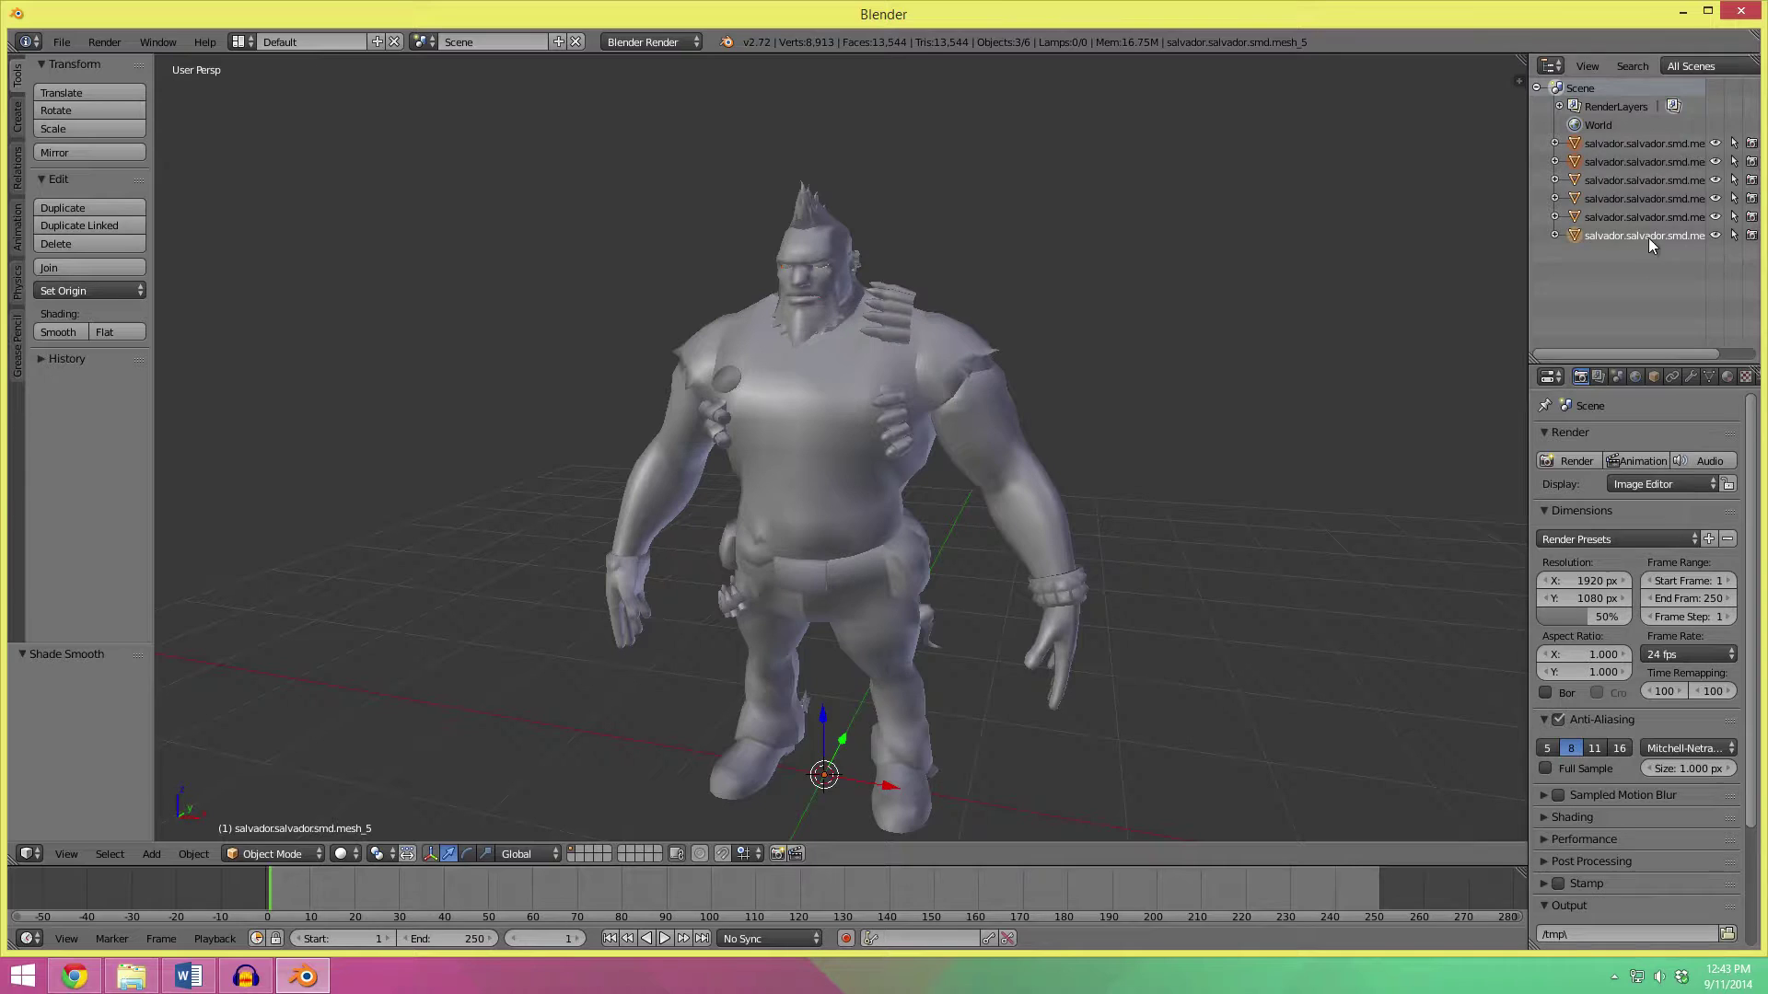
{"action": "left_click", "coordinate": [89, 267]}
{"action": "double_click", "coordinate": [1620, 200]}
{"action": "type", "text": "eyesmouth"}
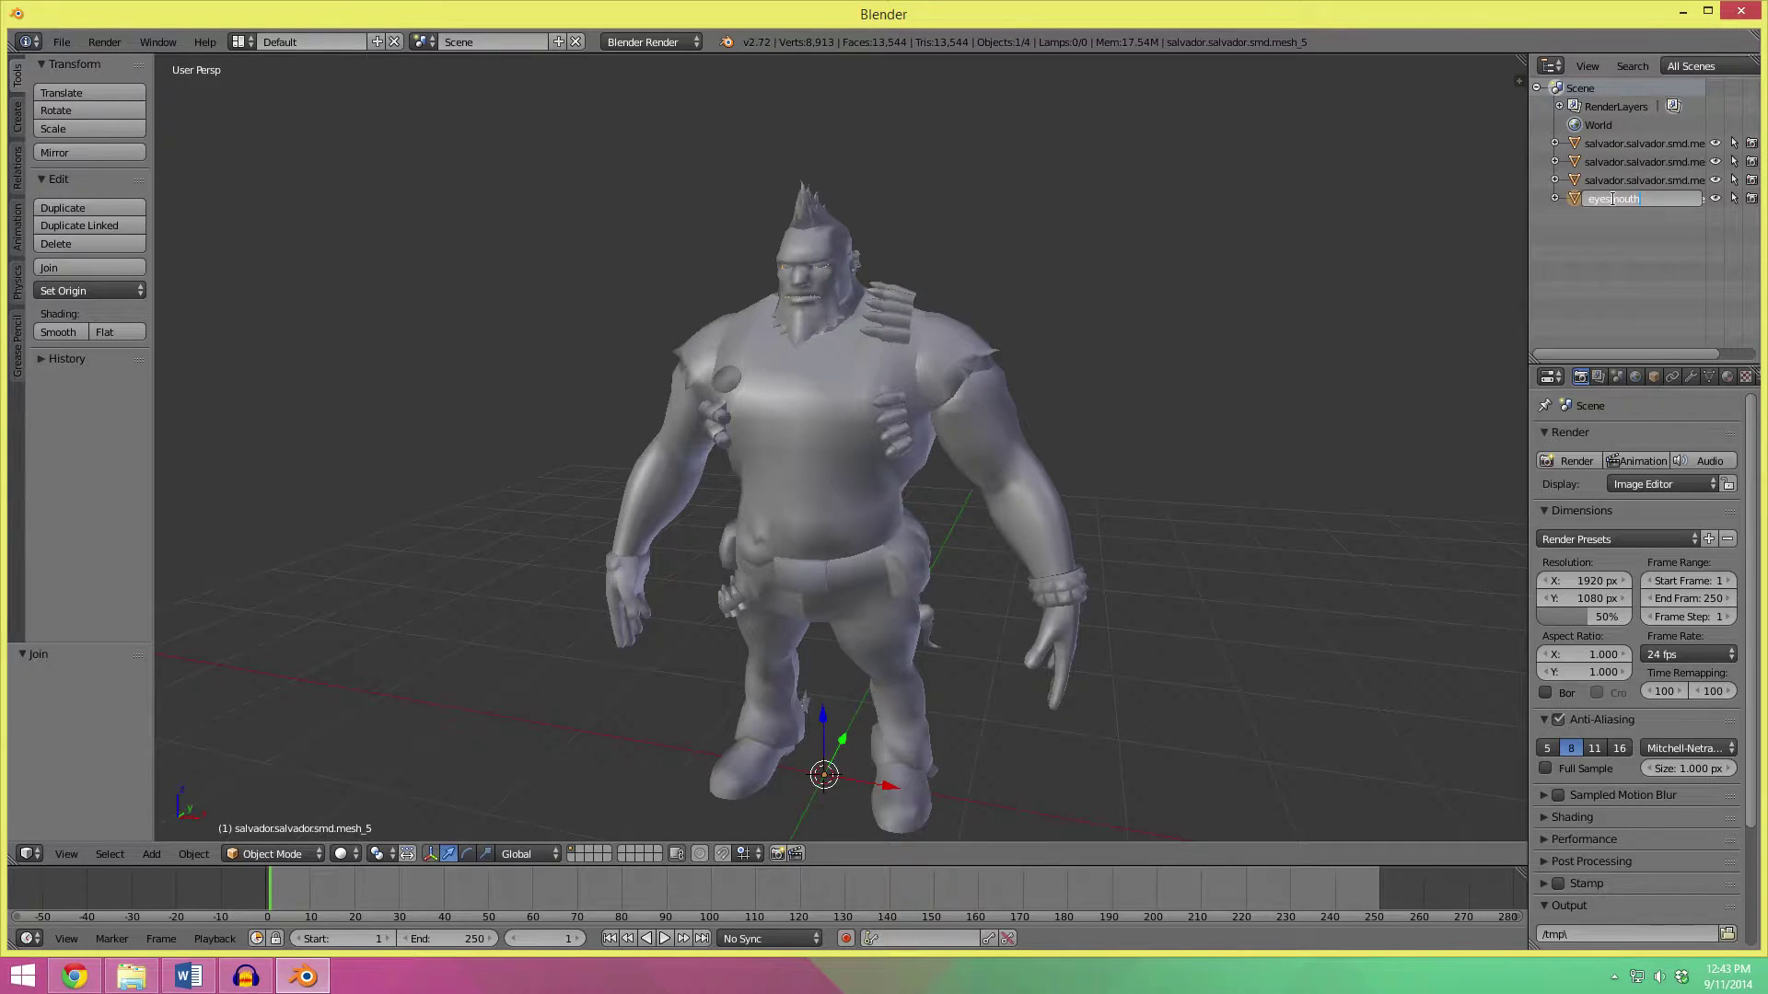
{"action": "key", "text": "Return"}
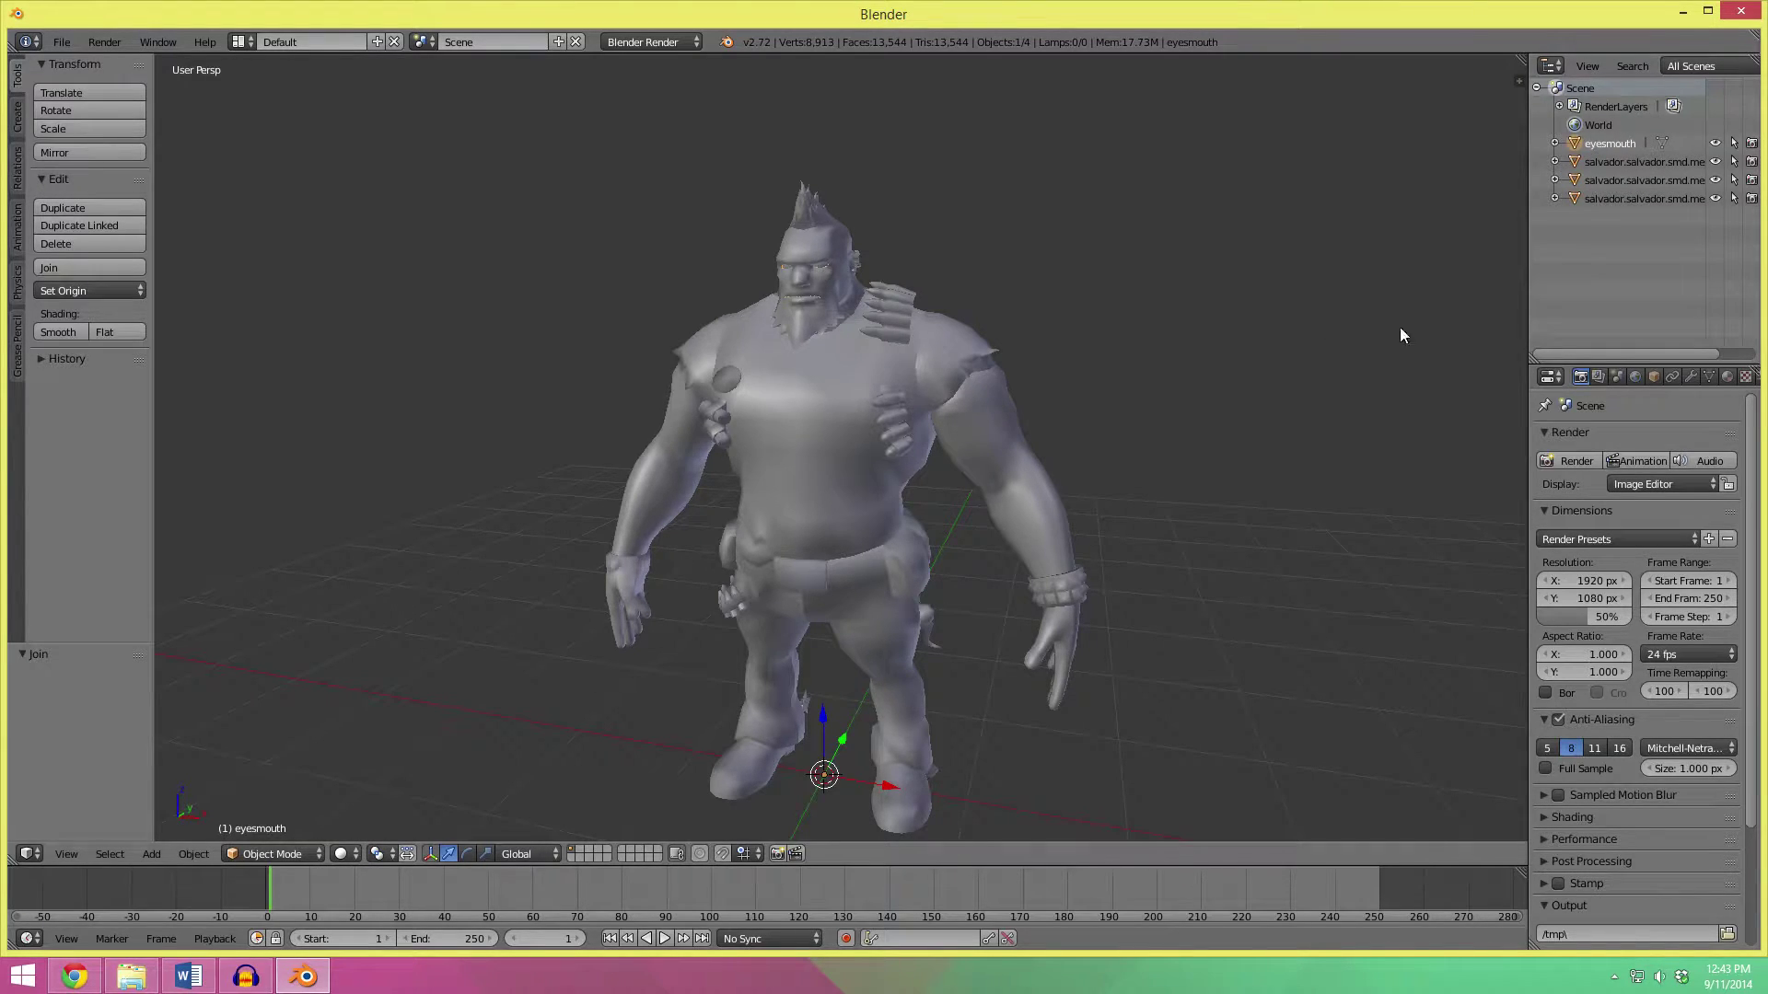
Rename the mesh that contains the character's arms to arms.
{"action": "left_click", "coordinate": [1634, 161]}
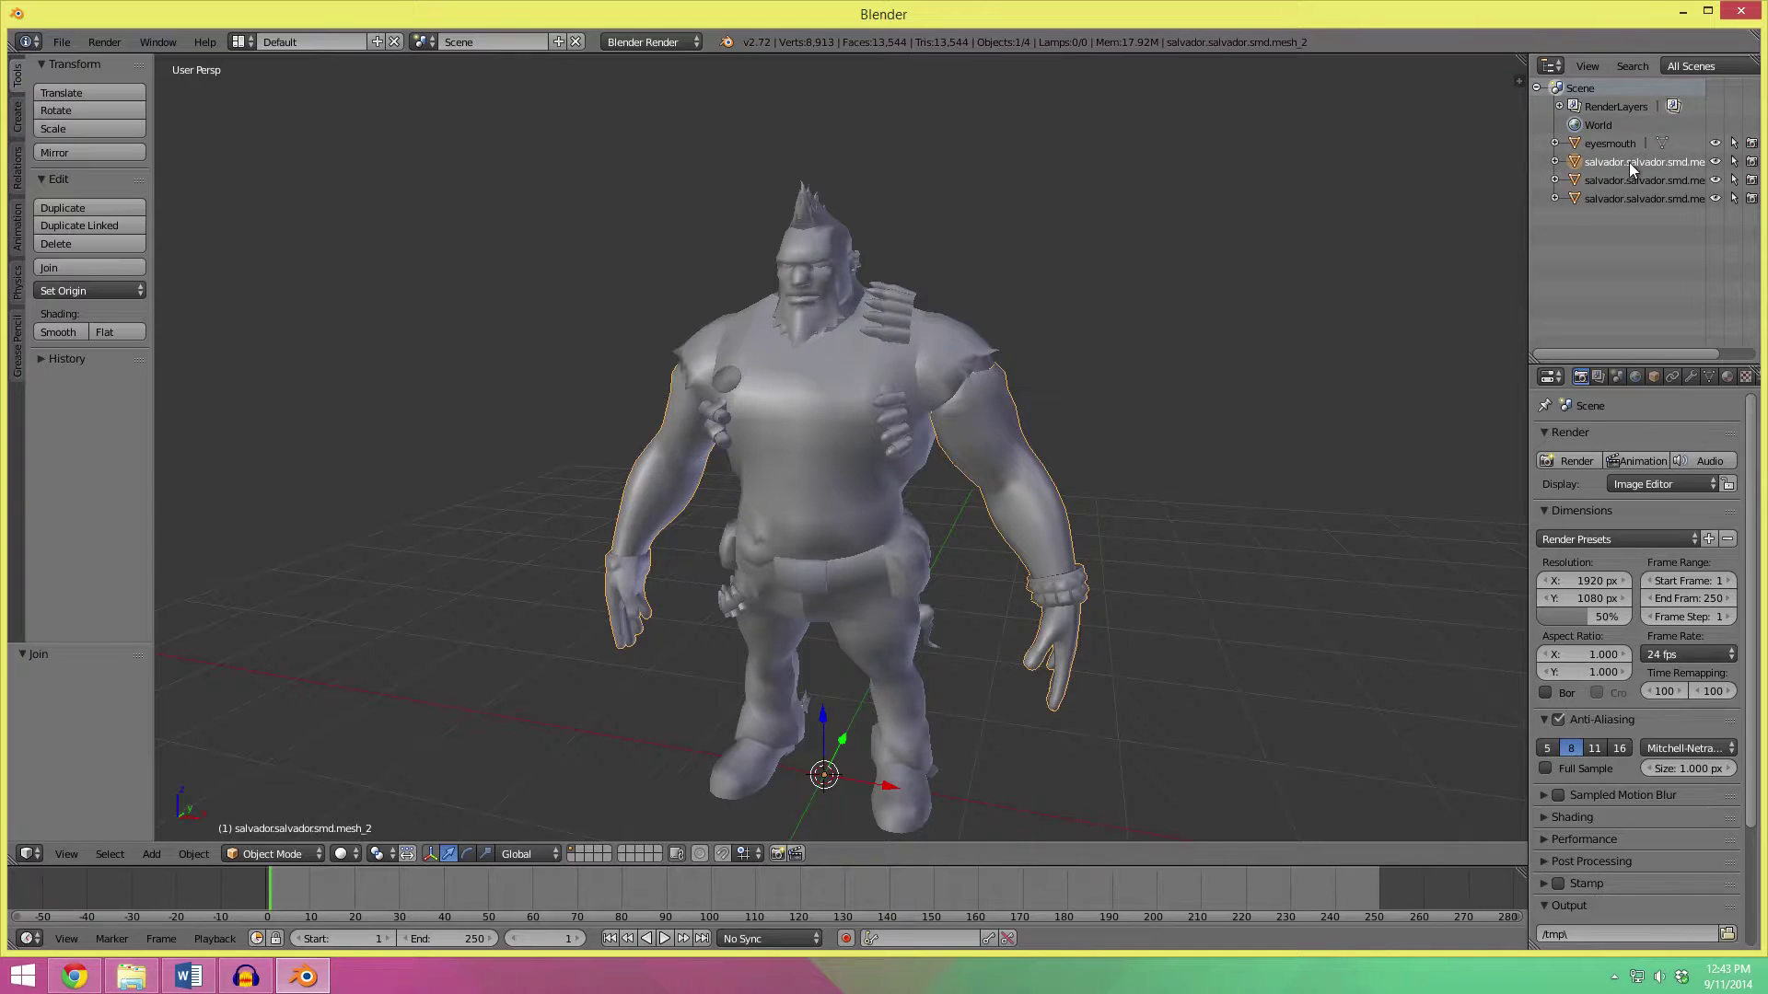
{"action": "double_click", "coordinate": [1628, 162]}
{"action": "type", "text": "arms"}
{"action": "key", "text": "Return"}
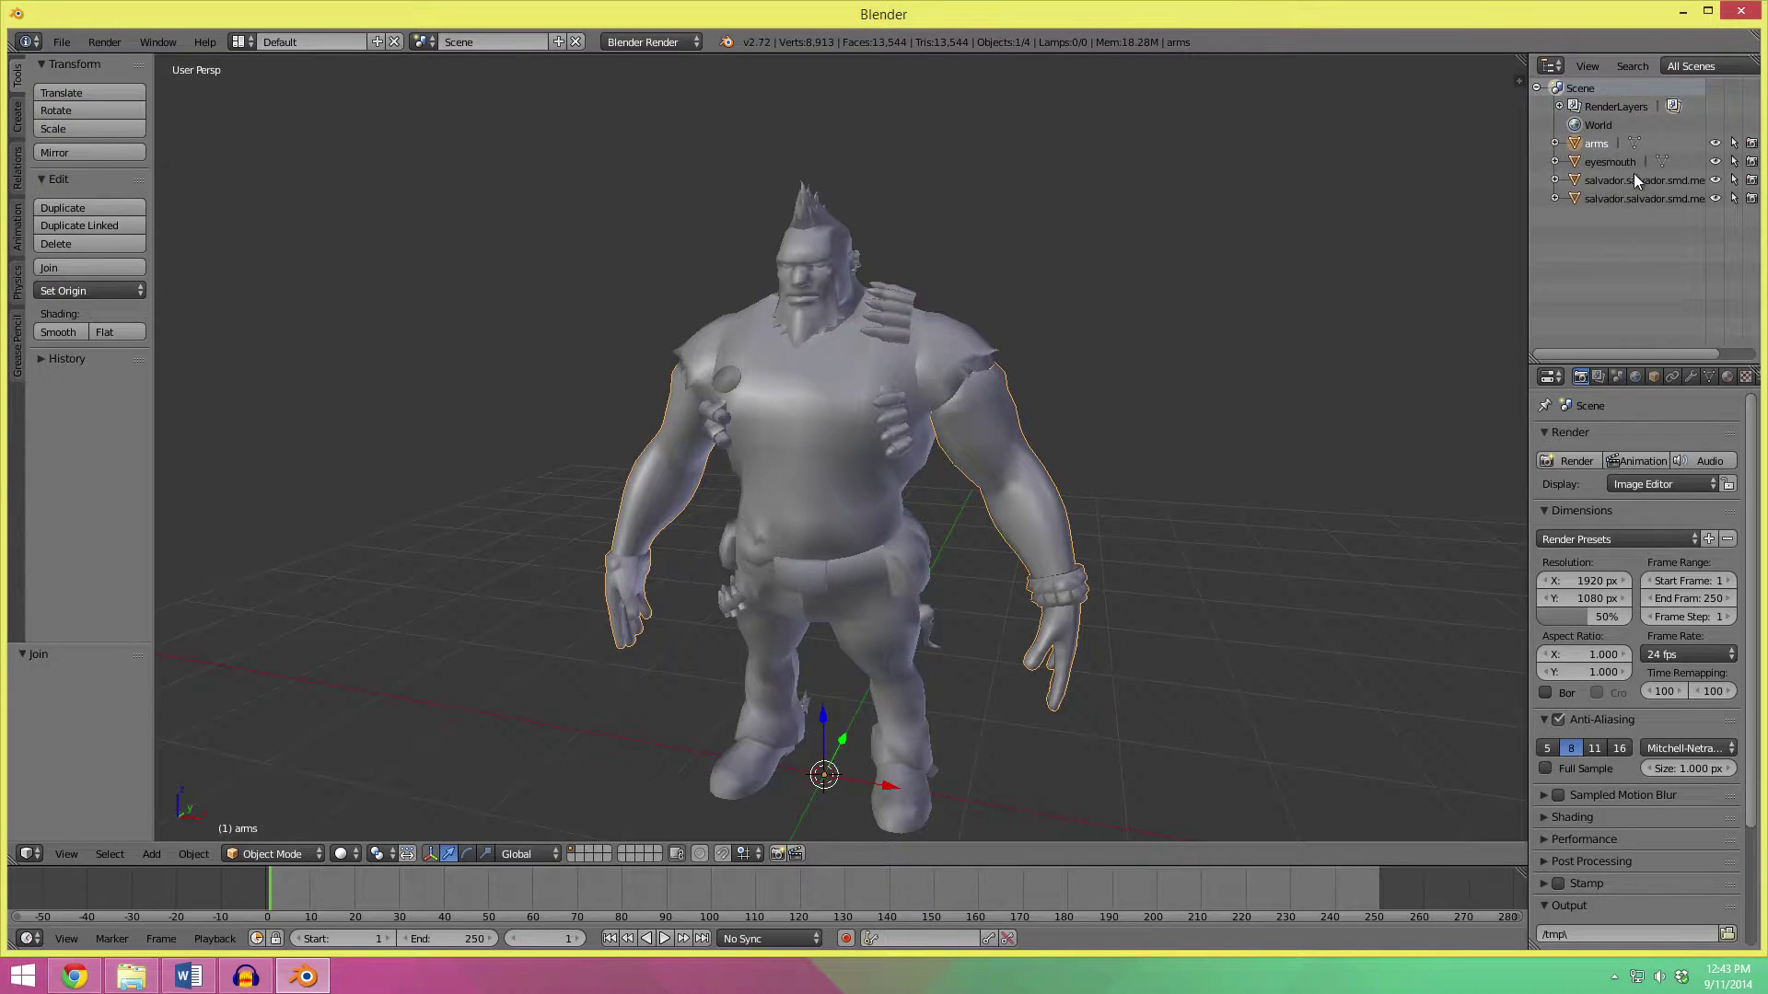
Rename the mesh that contains the character's head to head.
{"action": "left_click", "coordinate": [1635, 179]}
{"action": "double_click", "coordinate": [1633, 180]}
{"action": "type", "text": "head"}
{"action": "key", "text": "Return"}
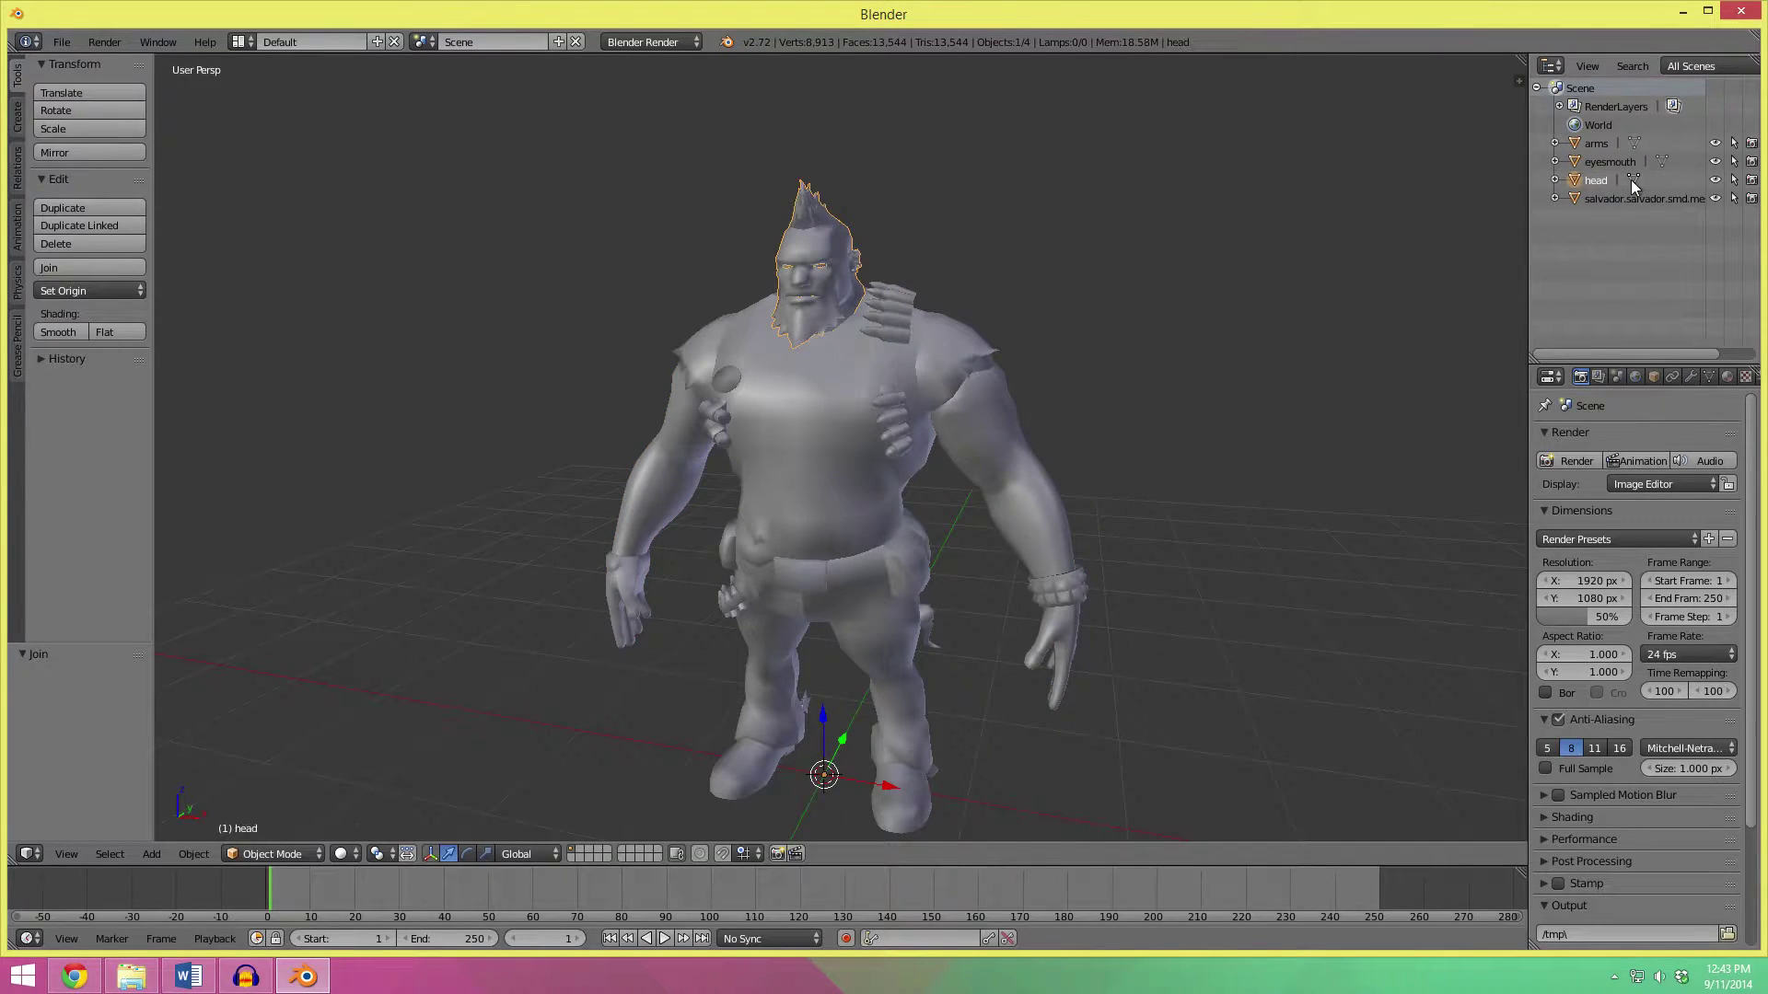
Rename the remaining torso and legs mesh to body.
{"action": "left_click", "coordinate": [1612, 199]}
{"action": "double_click", "coordinate": [1611, 199]}
{"action": "type", "text": "b"}
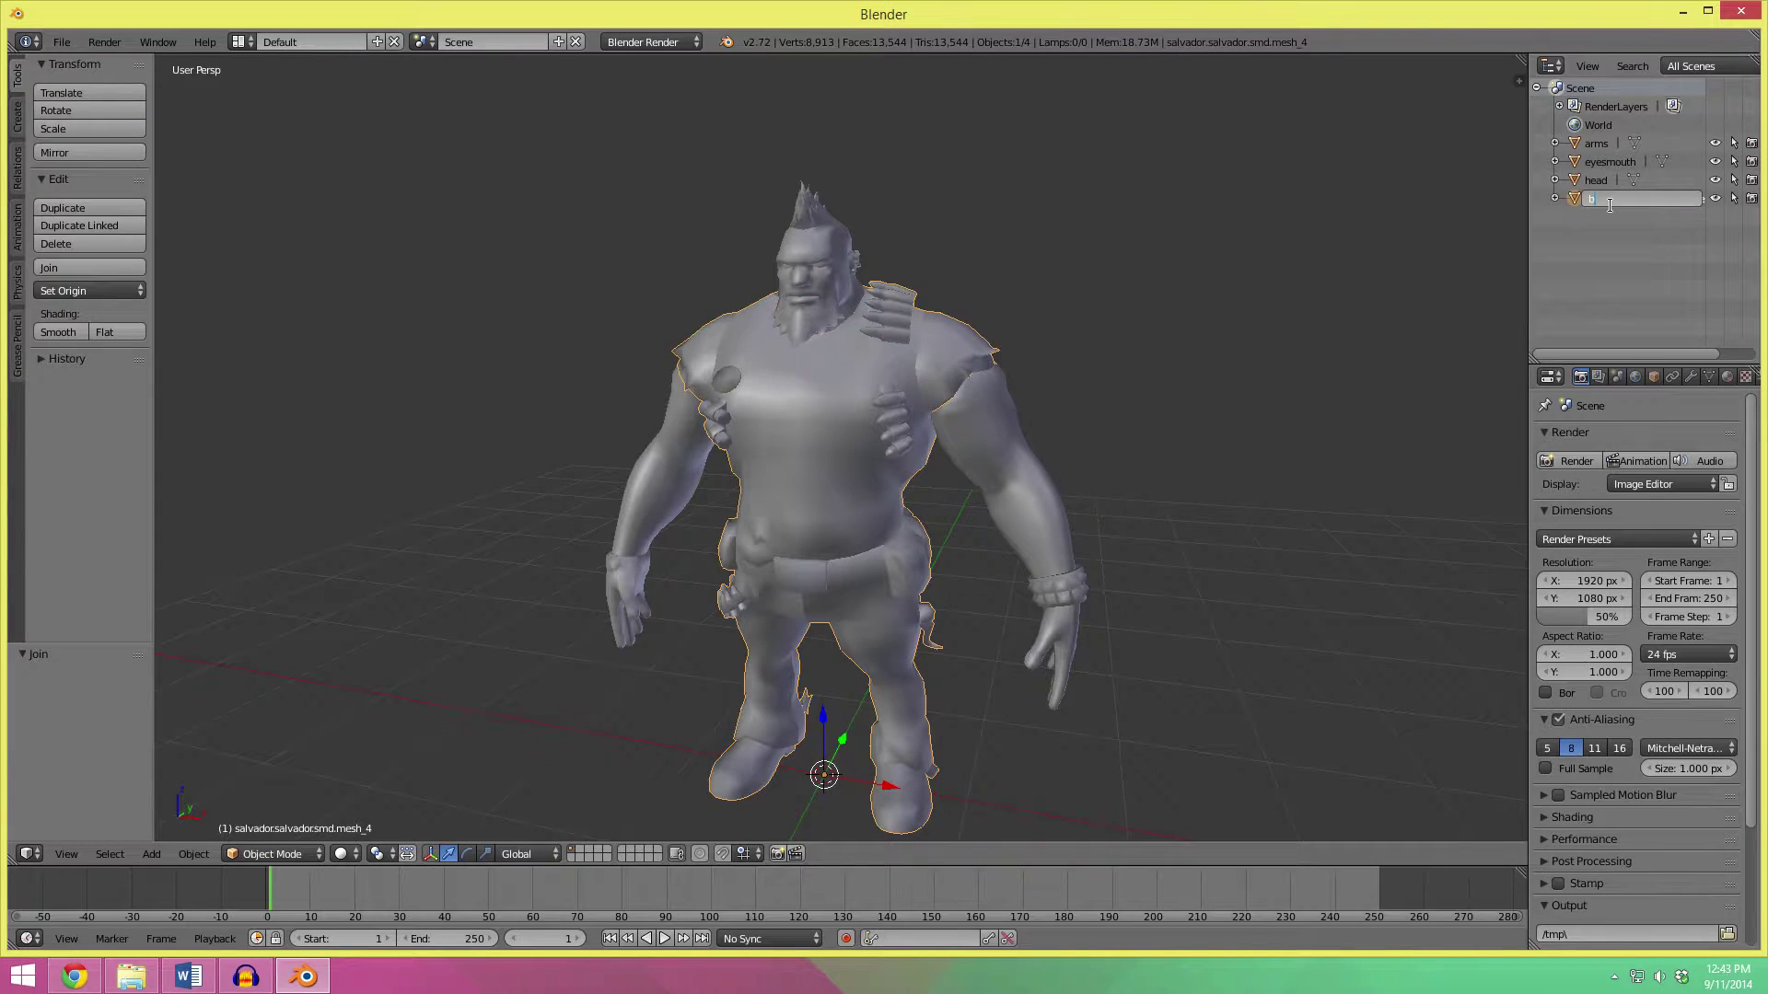
{"action": "type", "text": "ody"}
{"action": "key", "text": "Return"}
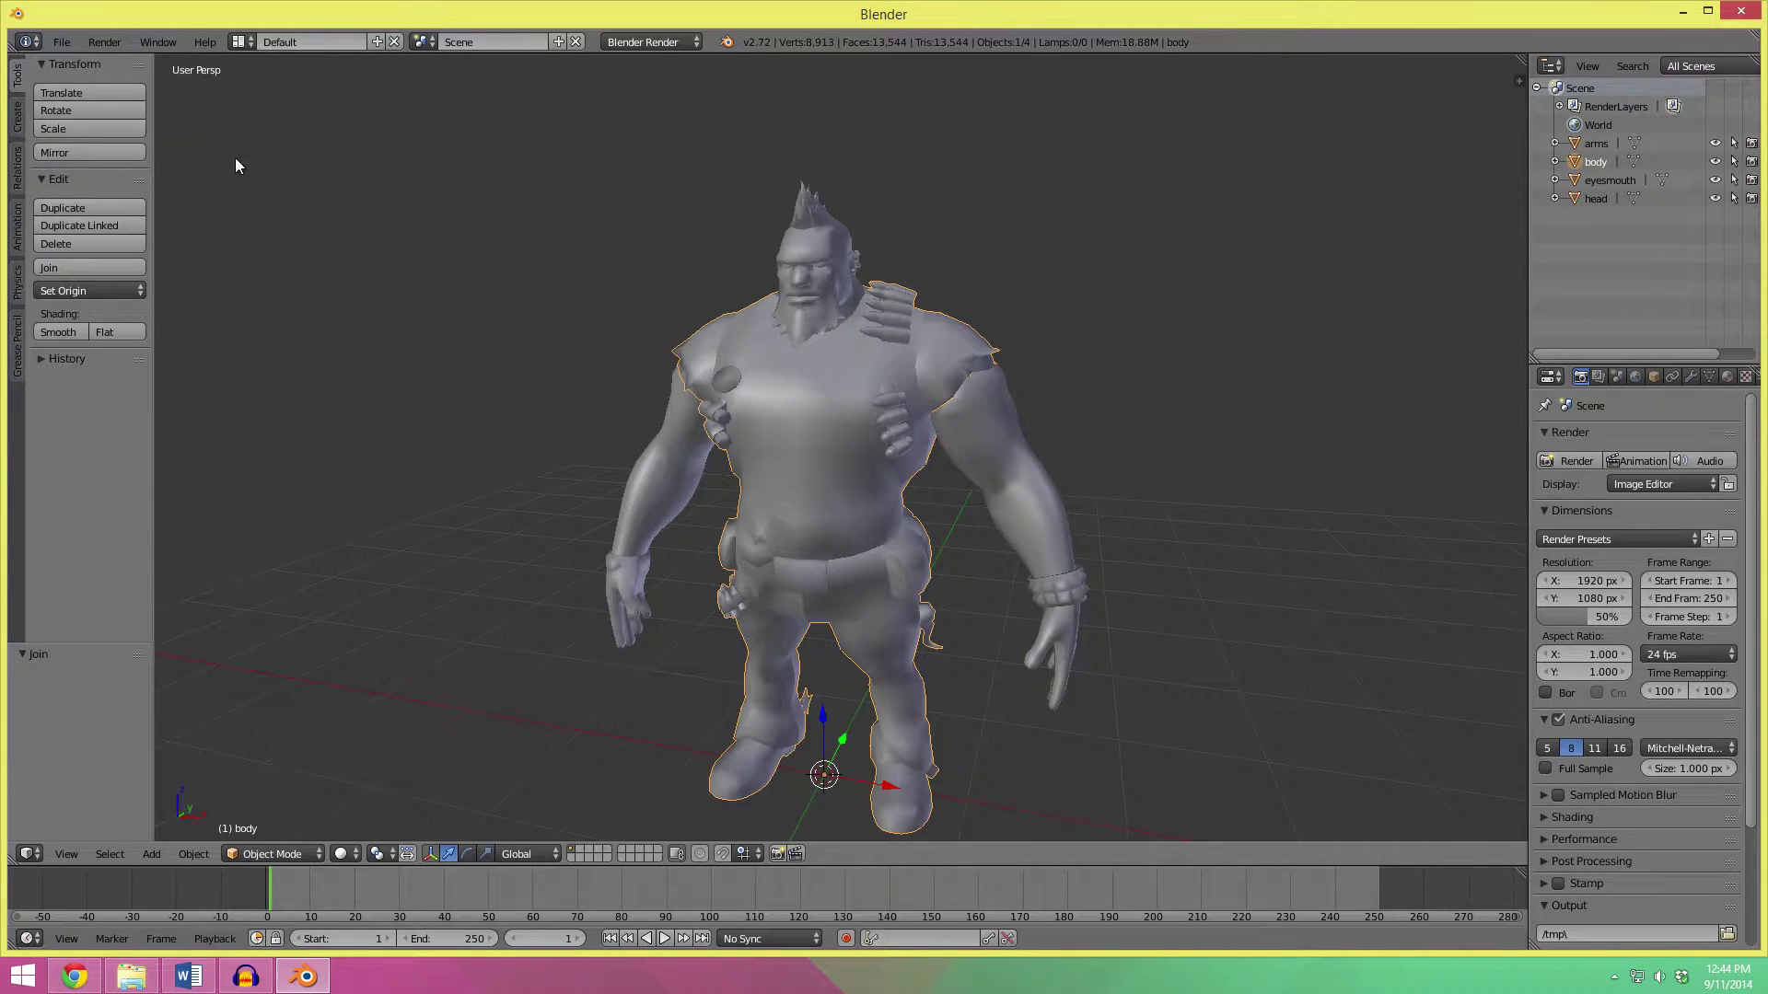
Append the StormMan_Lod0 object from Model.blend in the StormMan folder.
{"action": "left_click", "coordinate": [62, 42]}
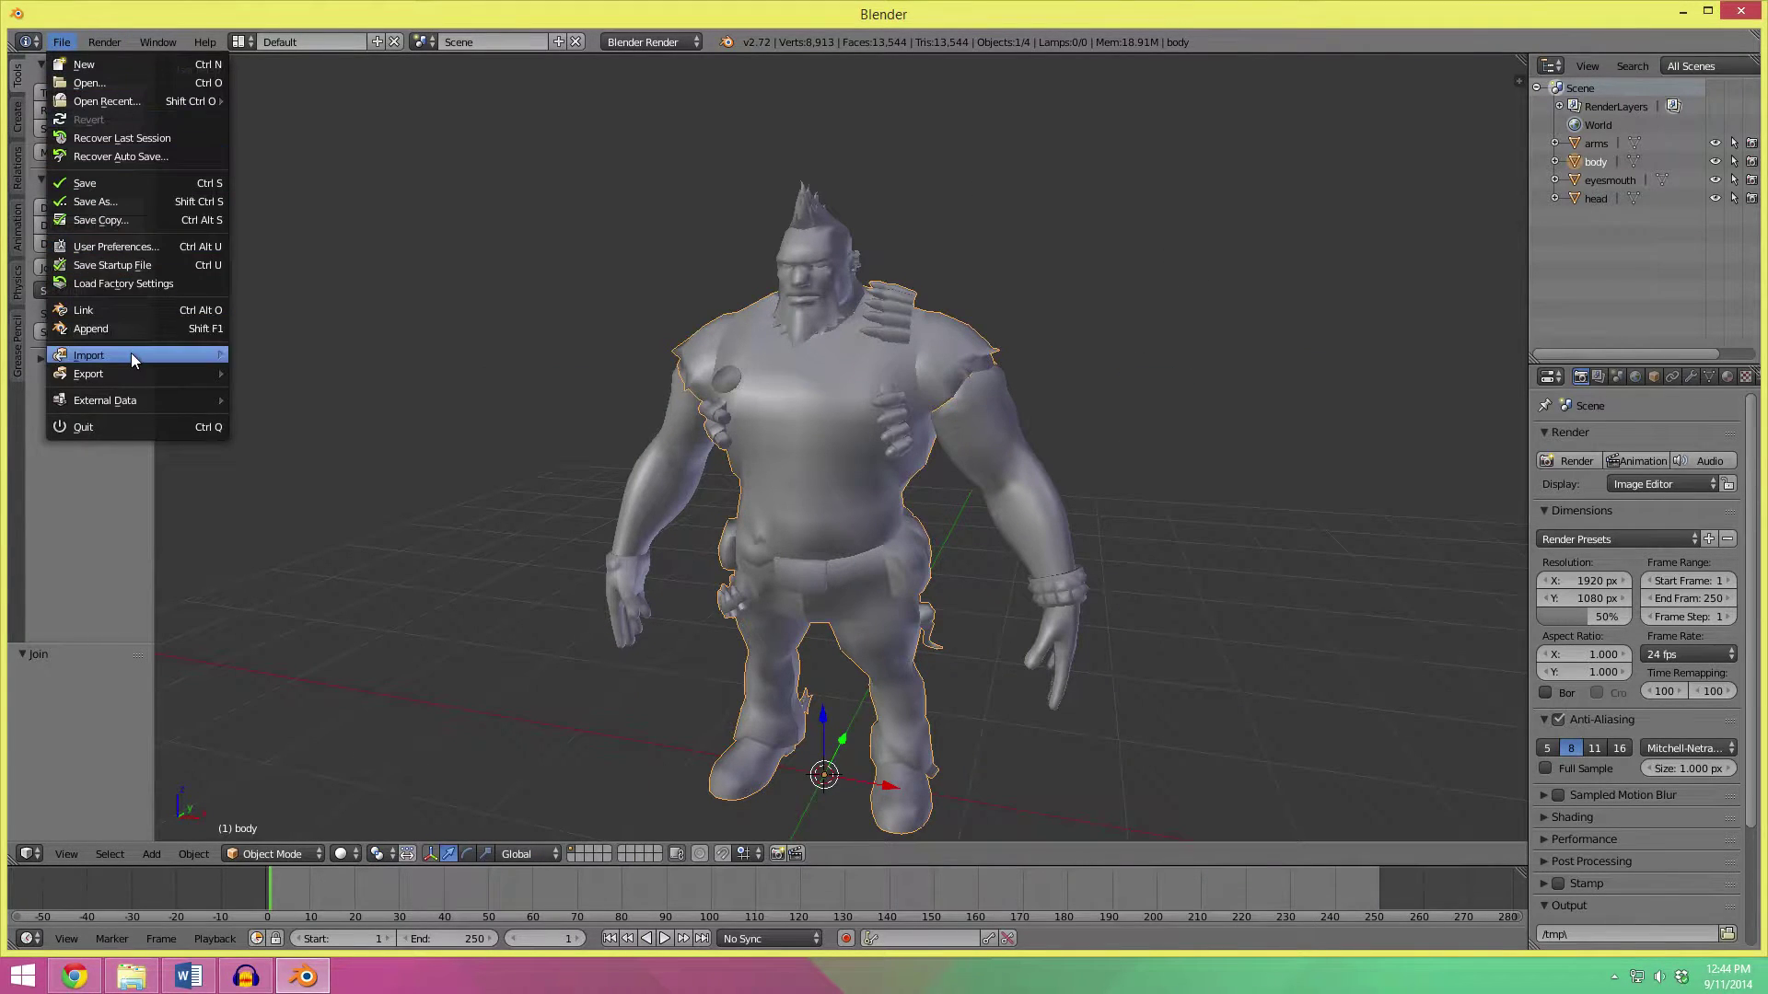
{"action": "mouse_move", "coordinate": [131, 355]}
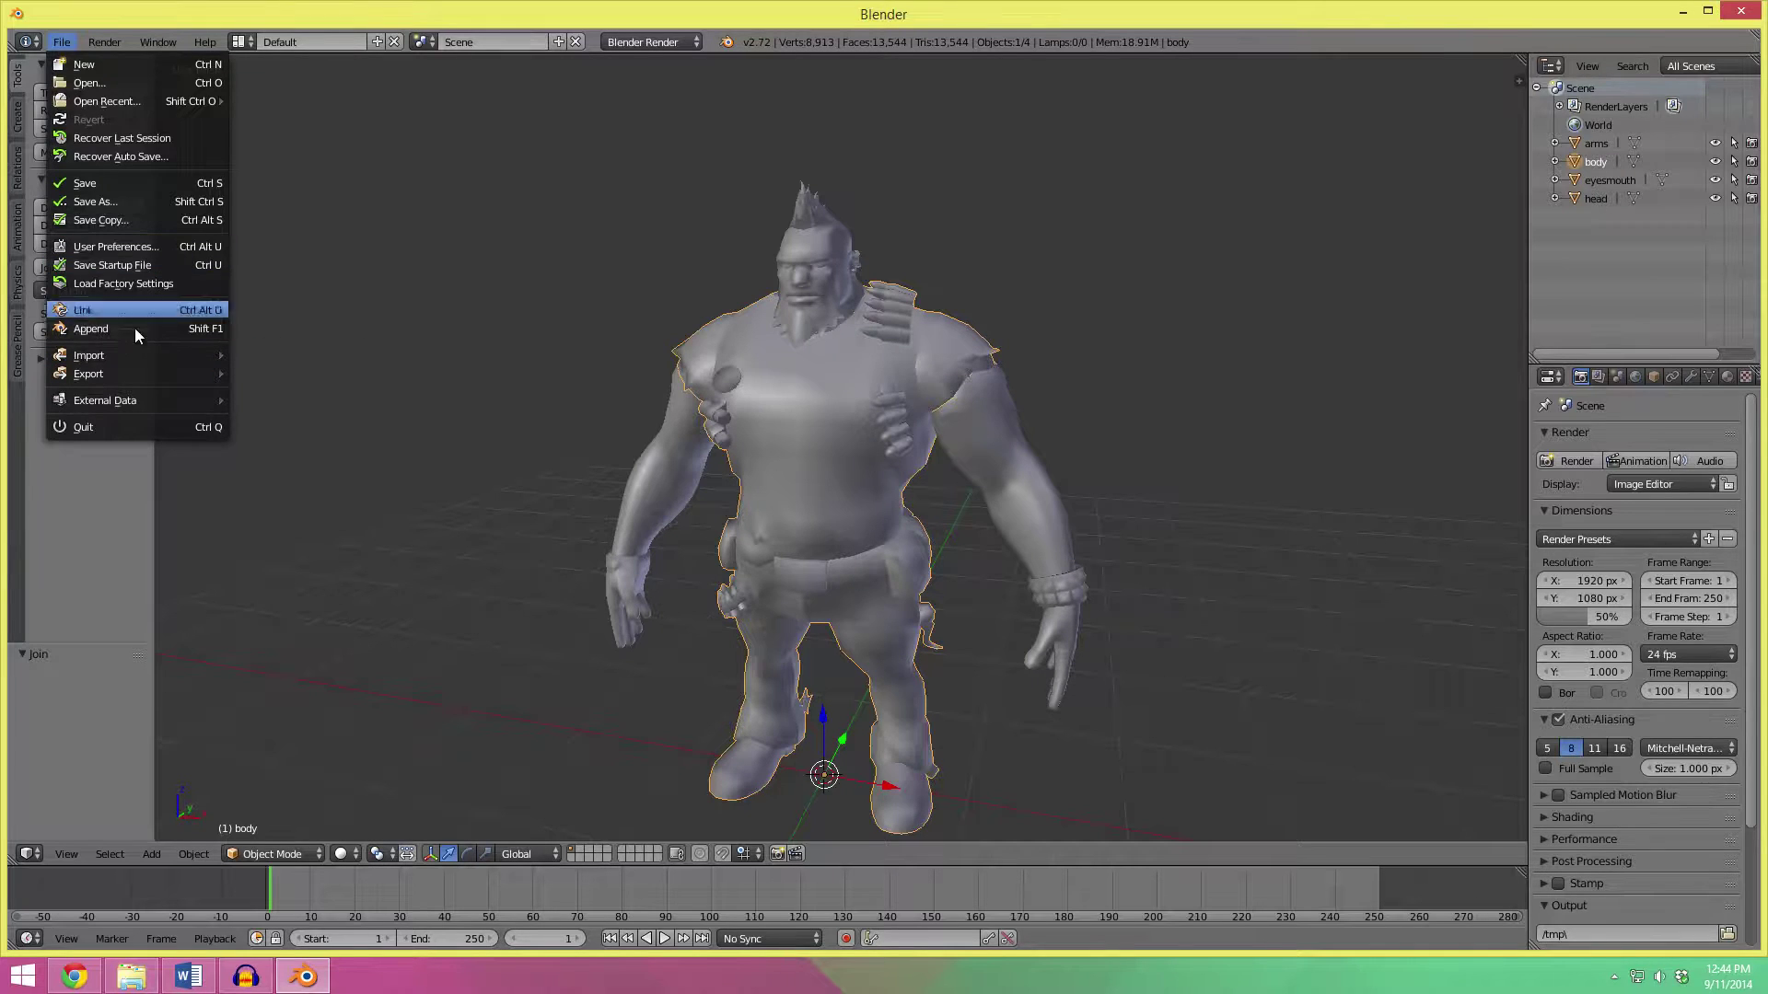
{"action": "left_click", "coordinate": [95, 331]}
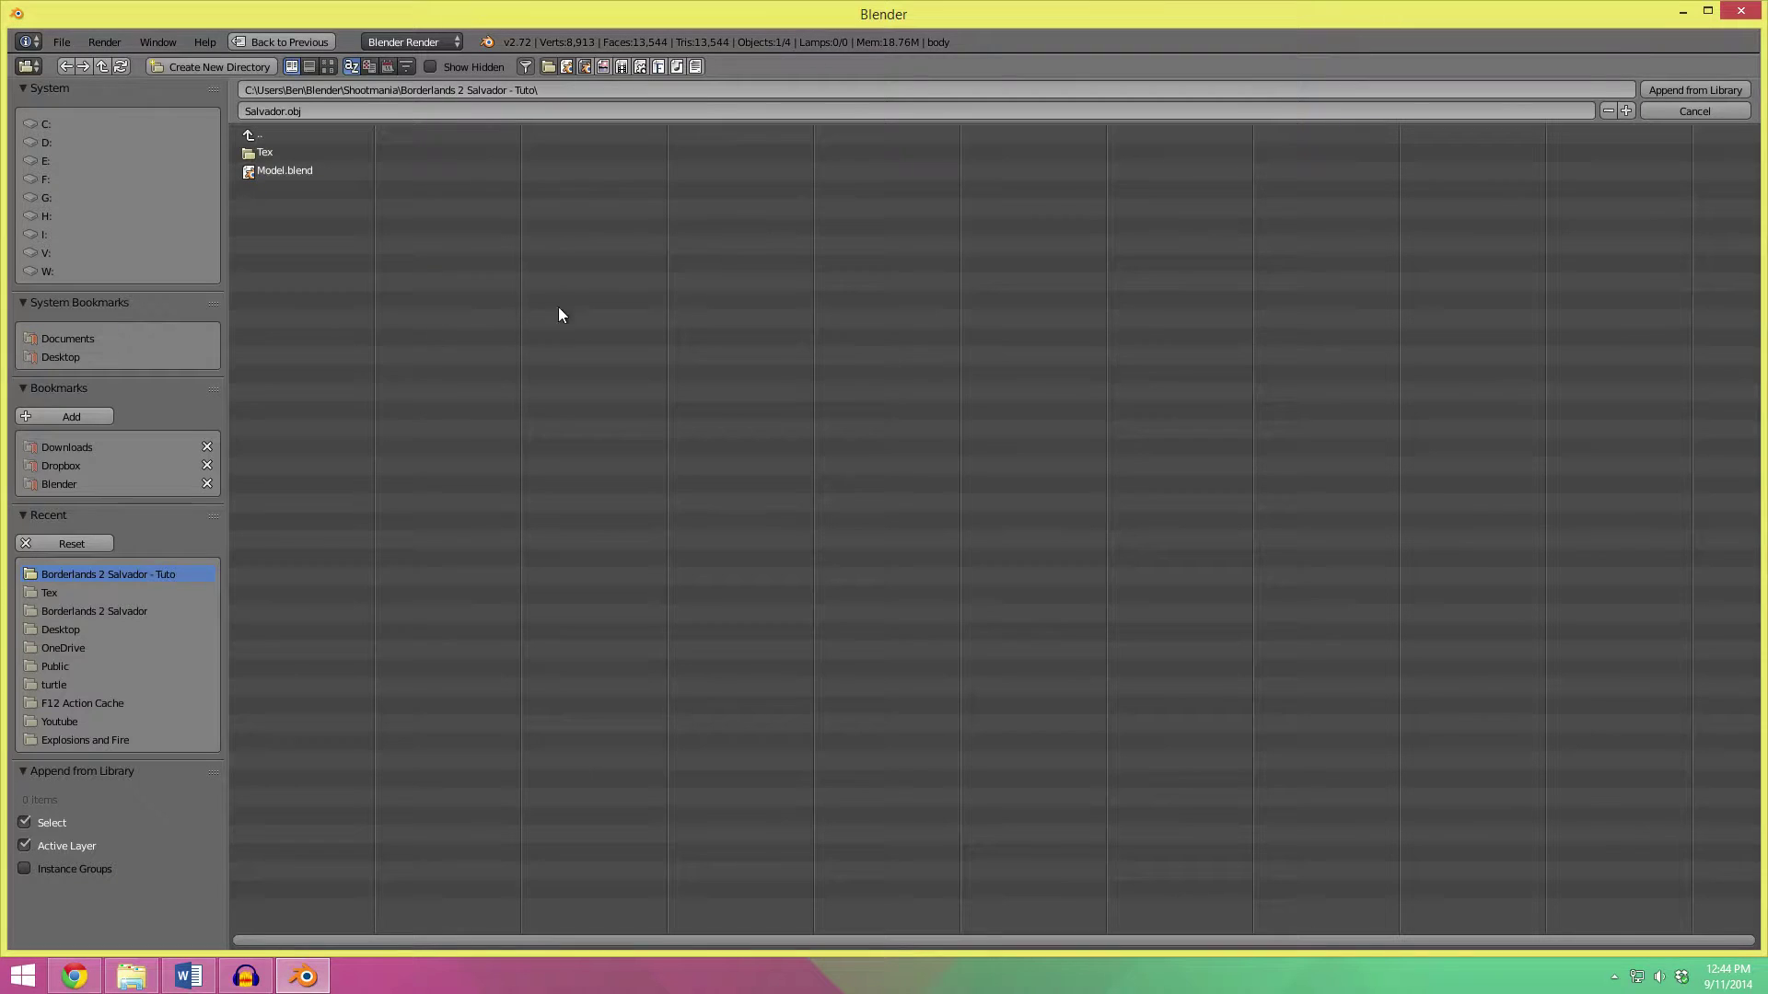
{"action": "left_click", "coordinate": [267, 135]}
{"action": "left_click", "coordinate": [297, 470]}
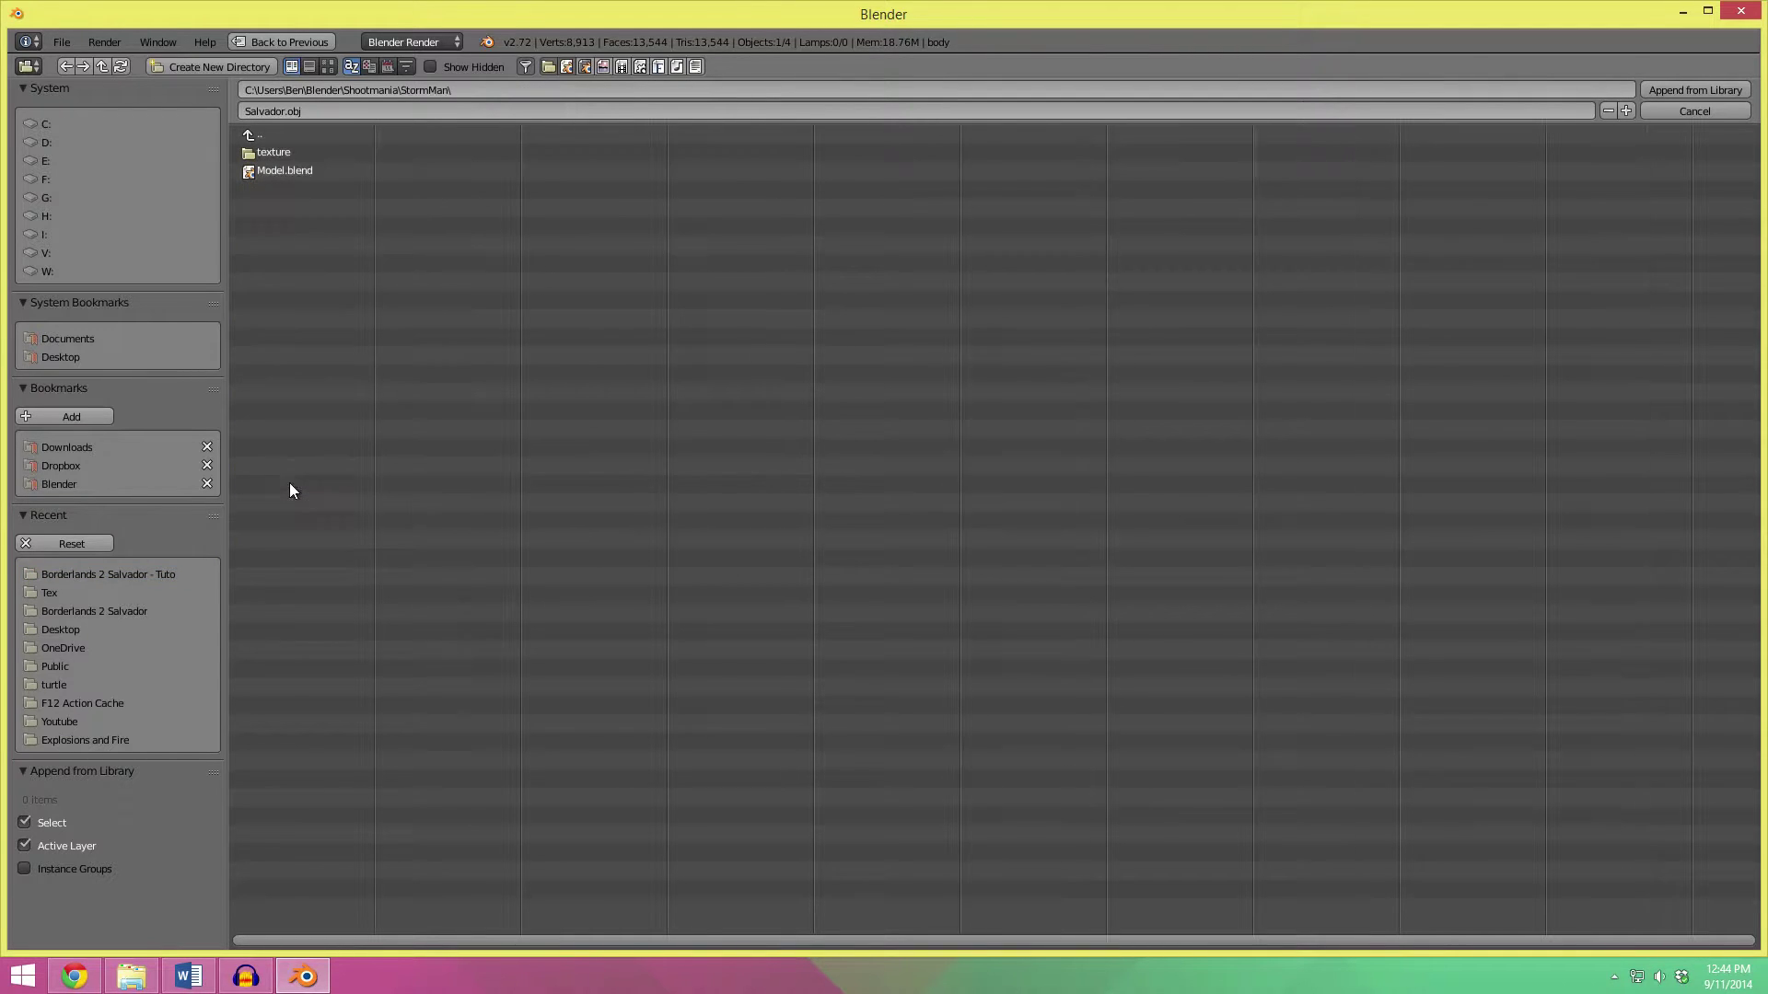
{"action": "left_click", "coordinate": [291, 170]}
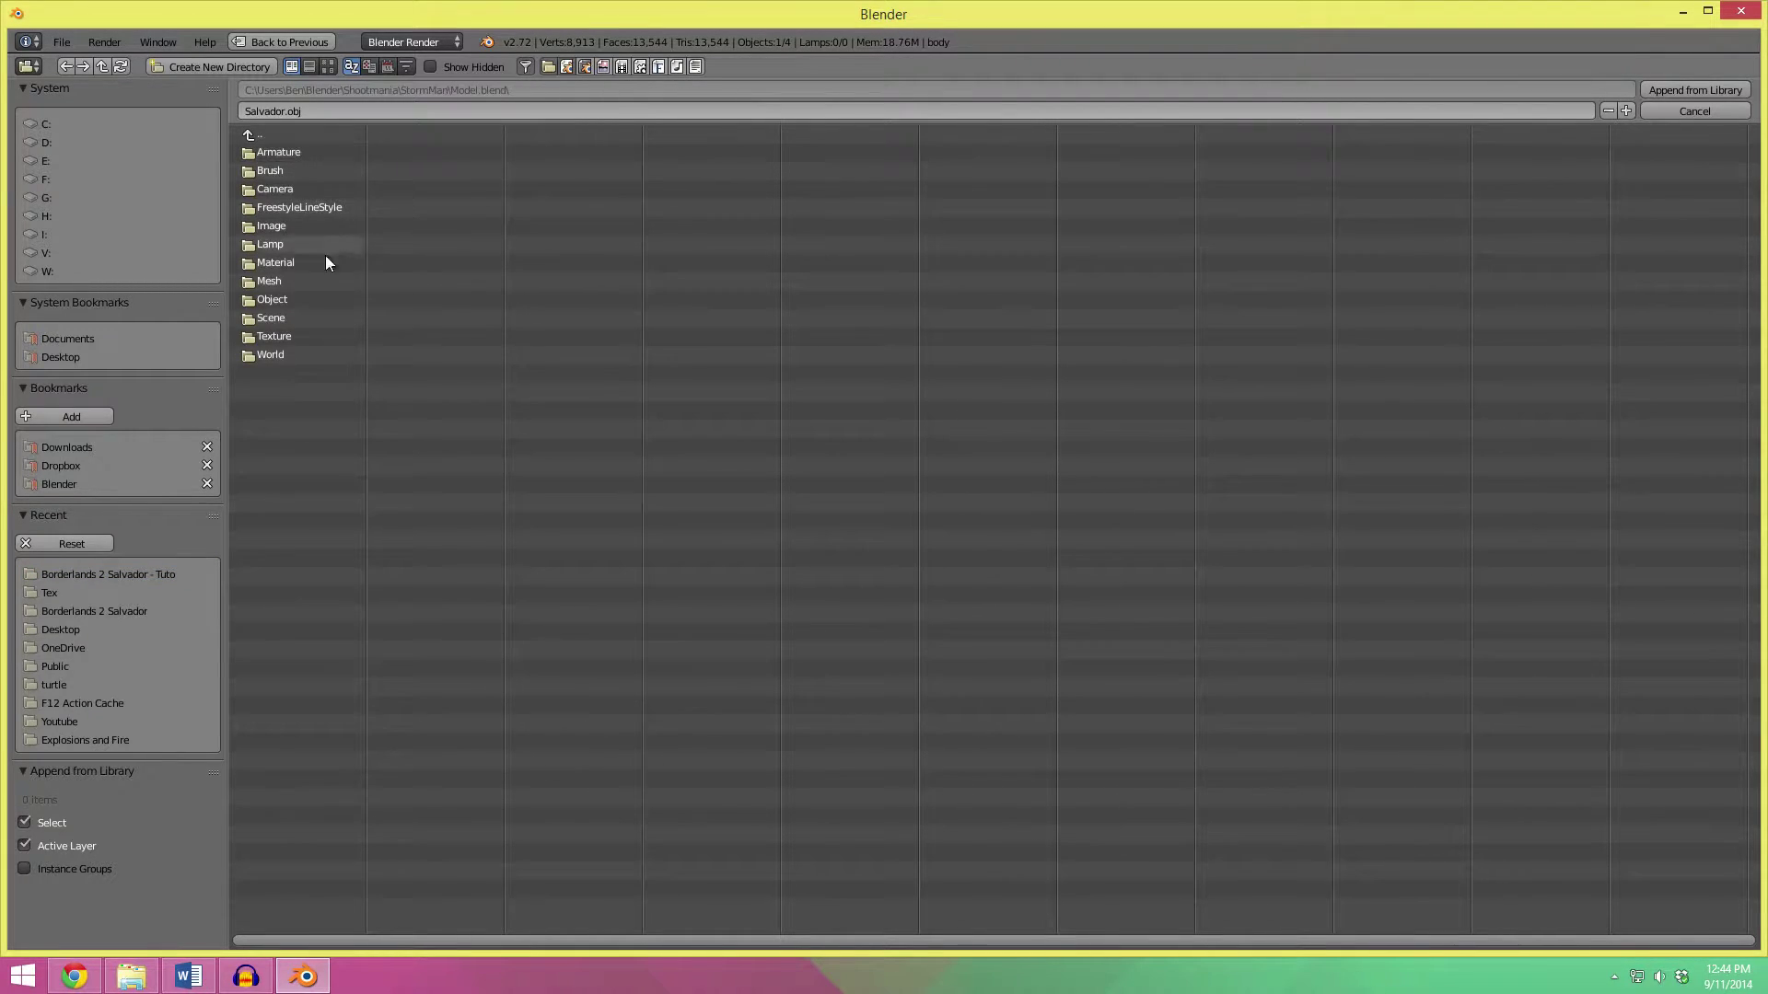
{"action": "left_click", "coordinate": [290, 299]}
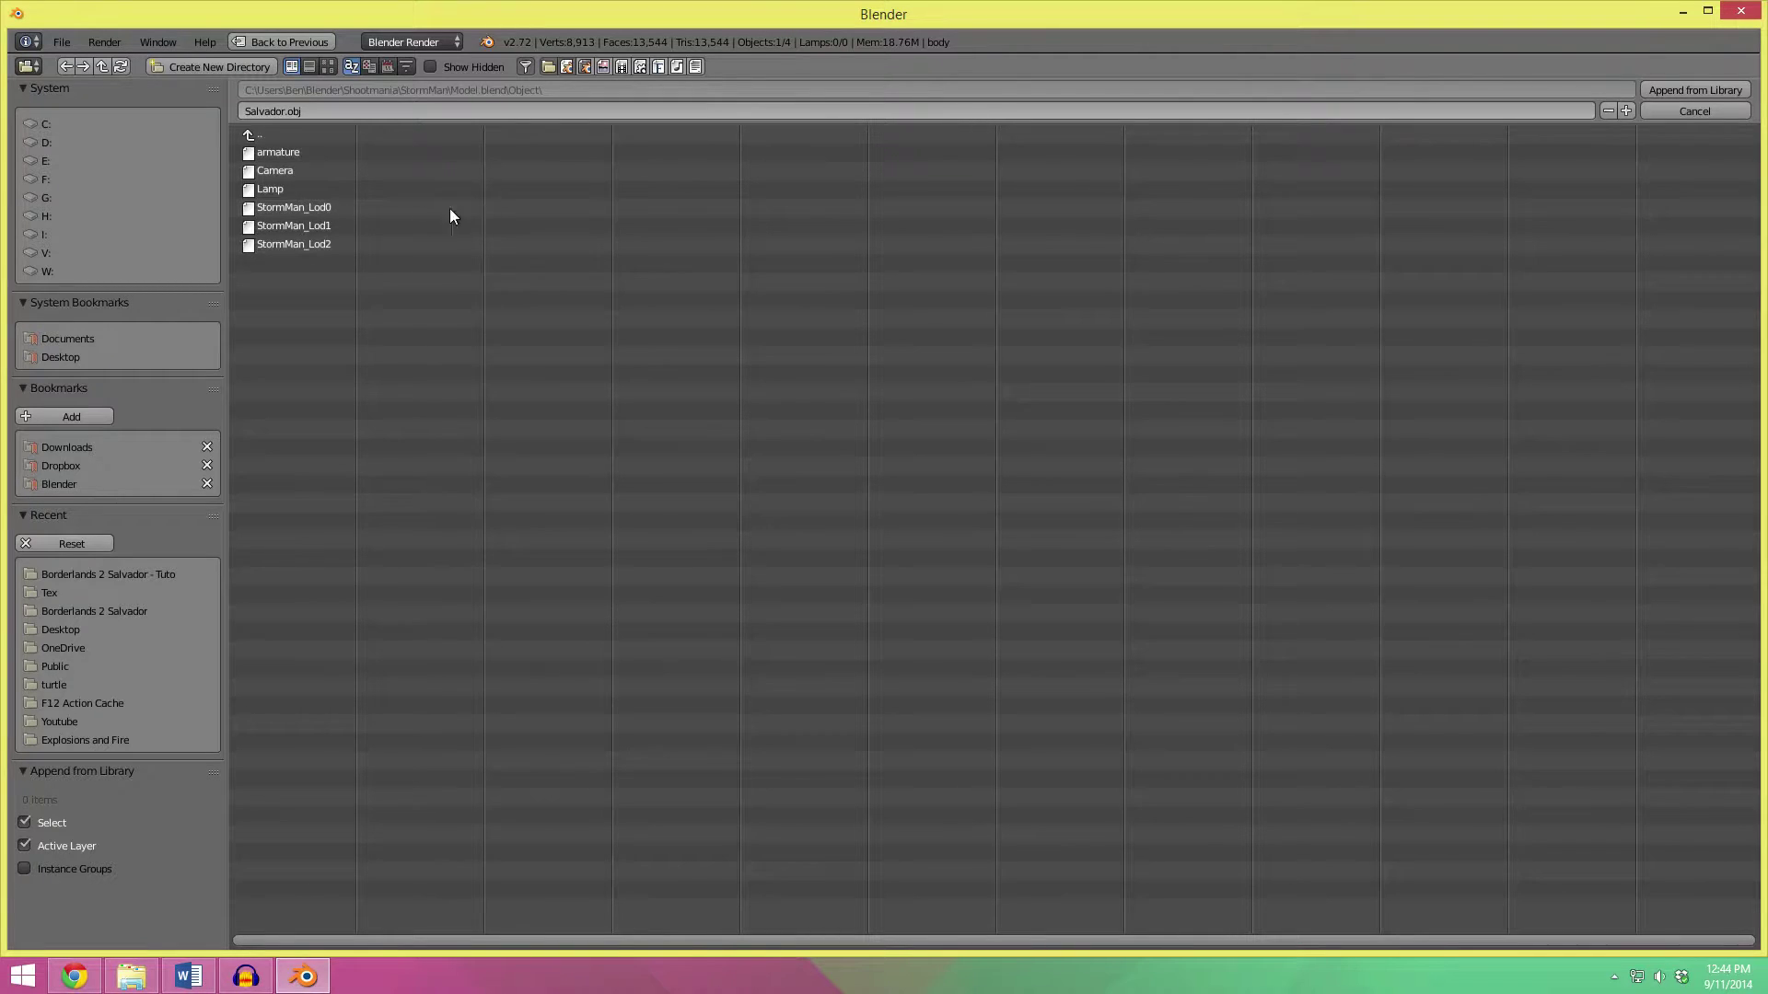
{"action": "left_click", "coordinate": [272, 206]}
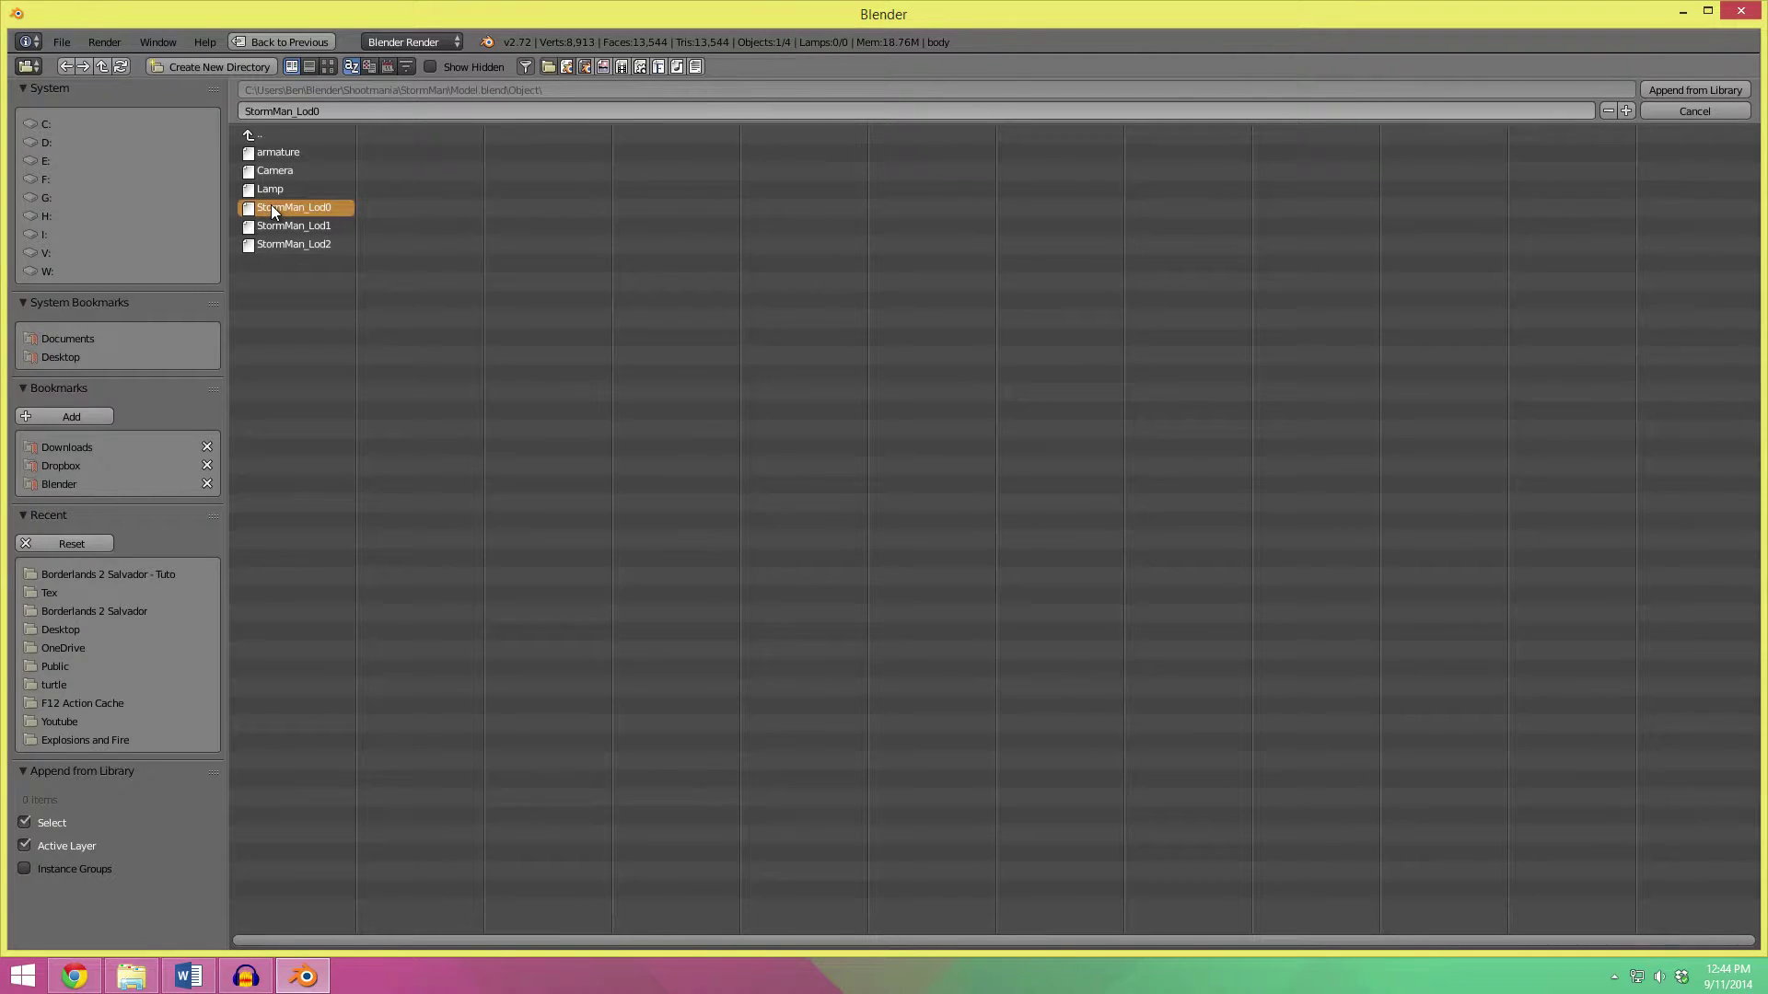
{"action": "left_click", "coordinate": [1668, 90]}
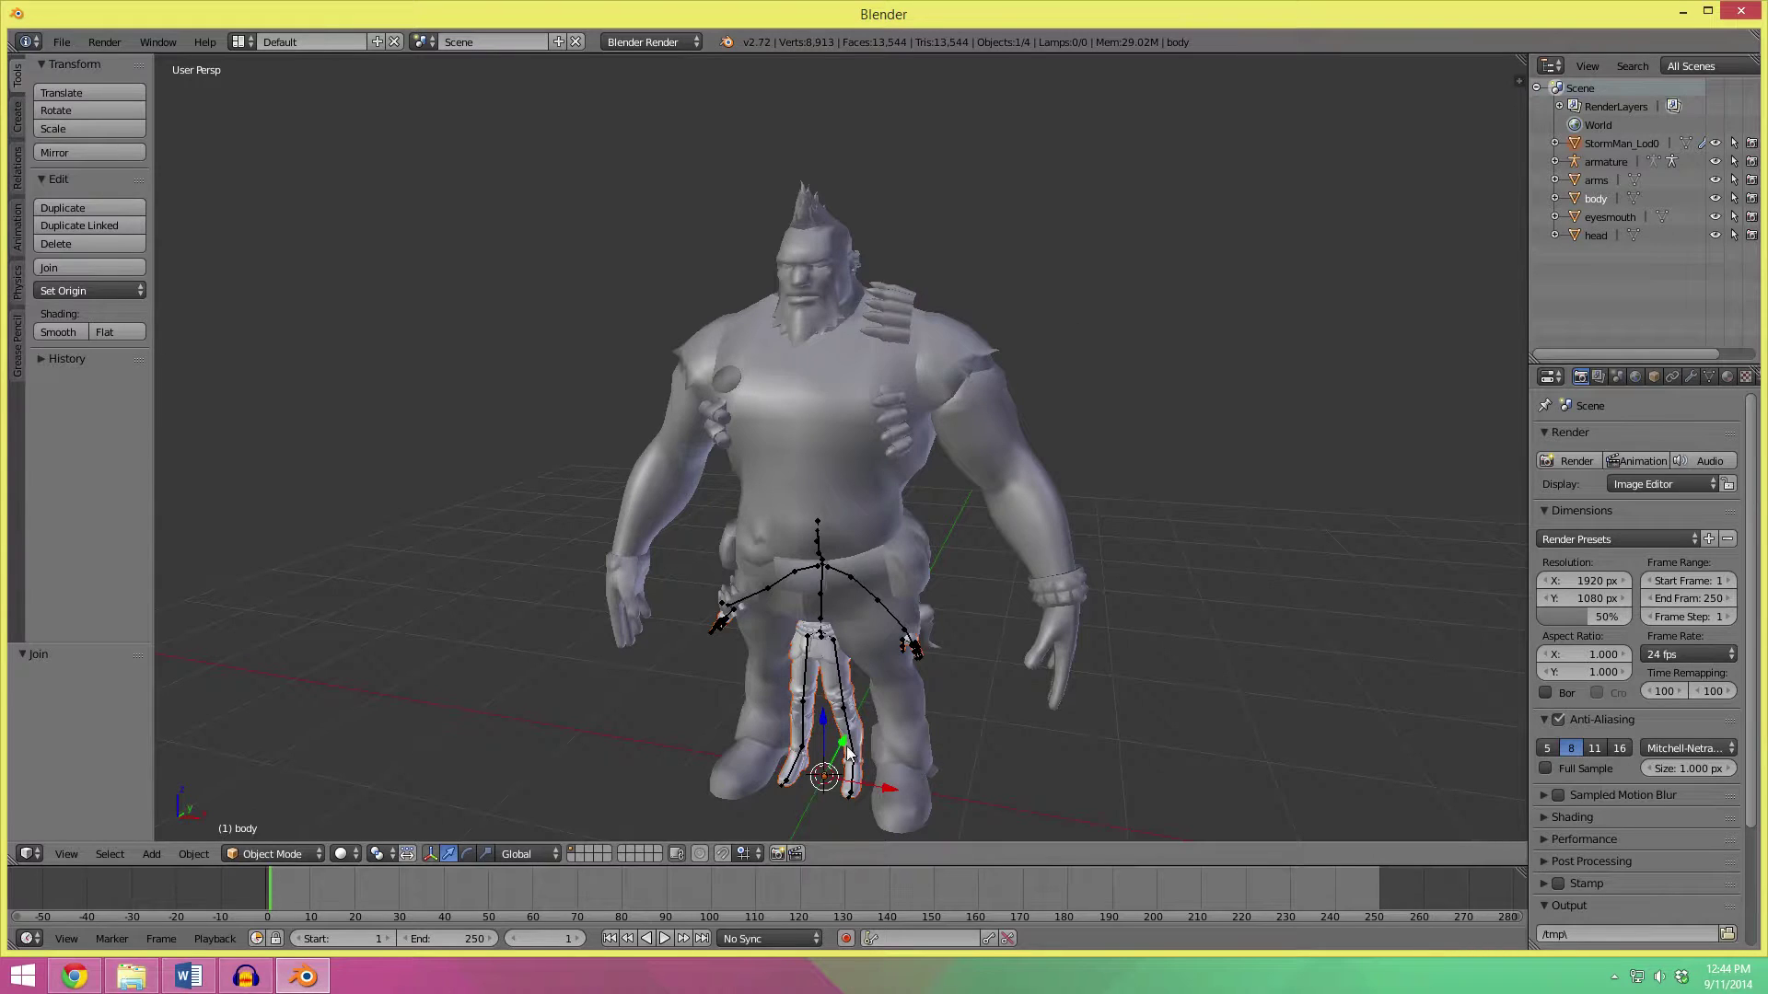
Hide the armature that was appended with the StormMan model.
{"action": "middle_click_drag", "start_coordinate": [833, 674], "coordinate": [868, 462]}
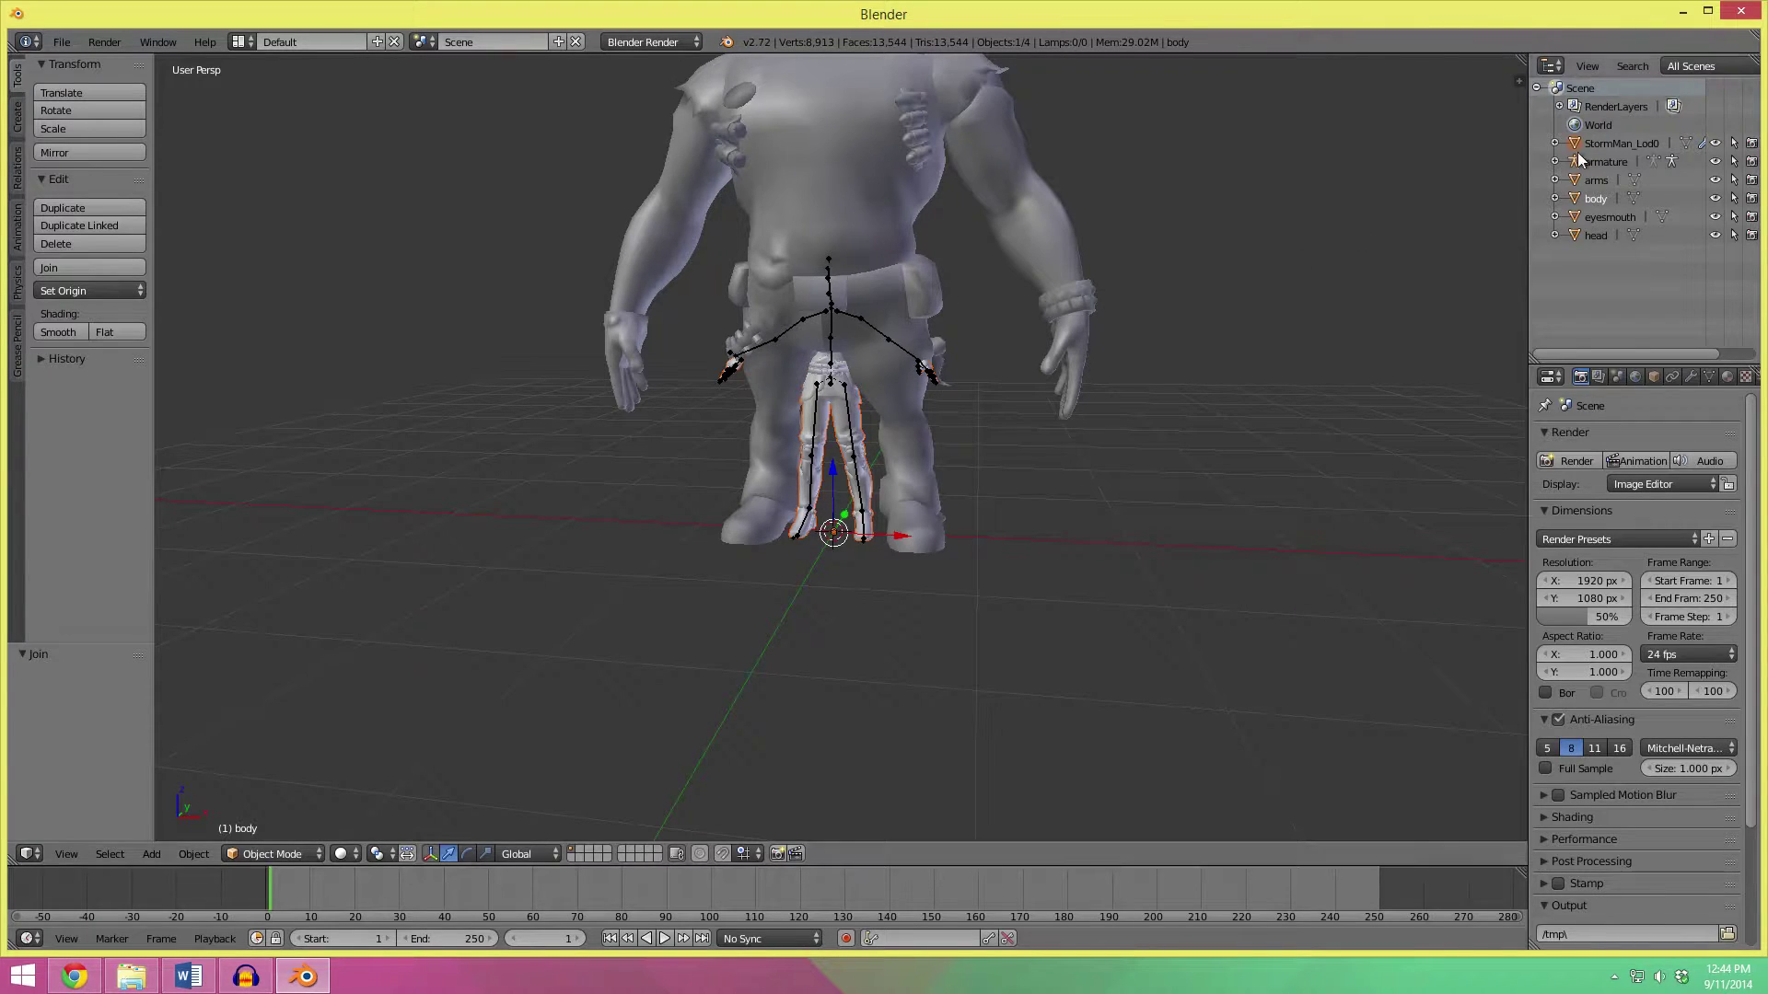
{"action": "left_click", "coordinate": [1599, 162]}
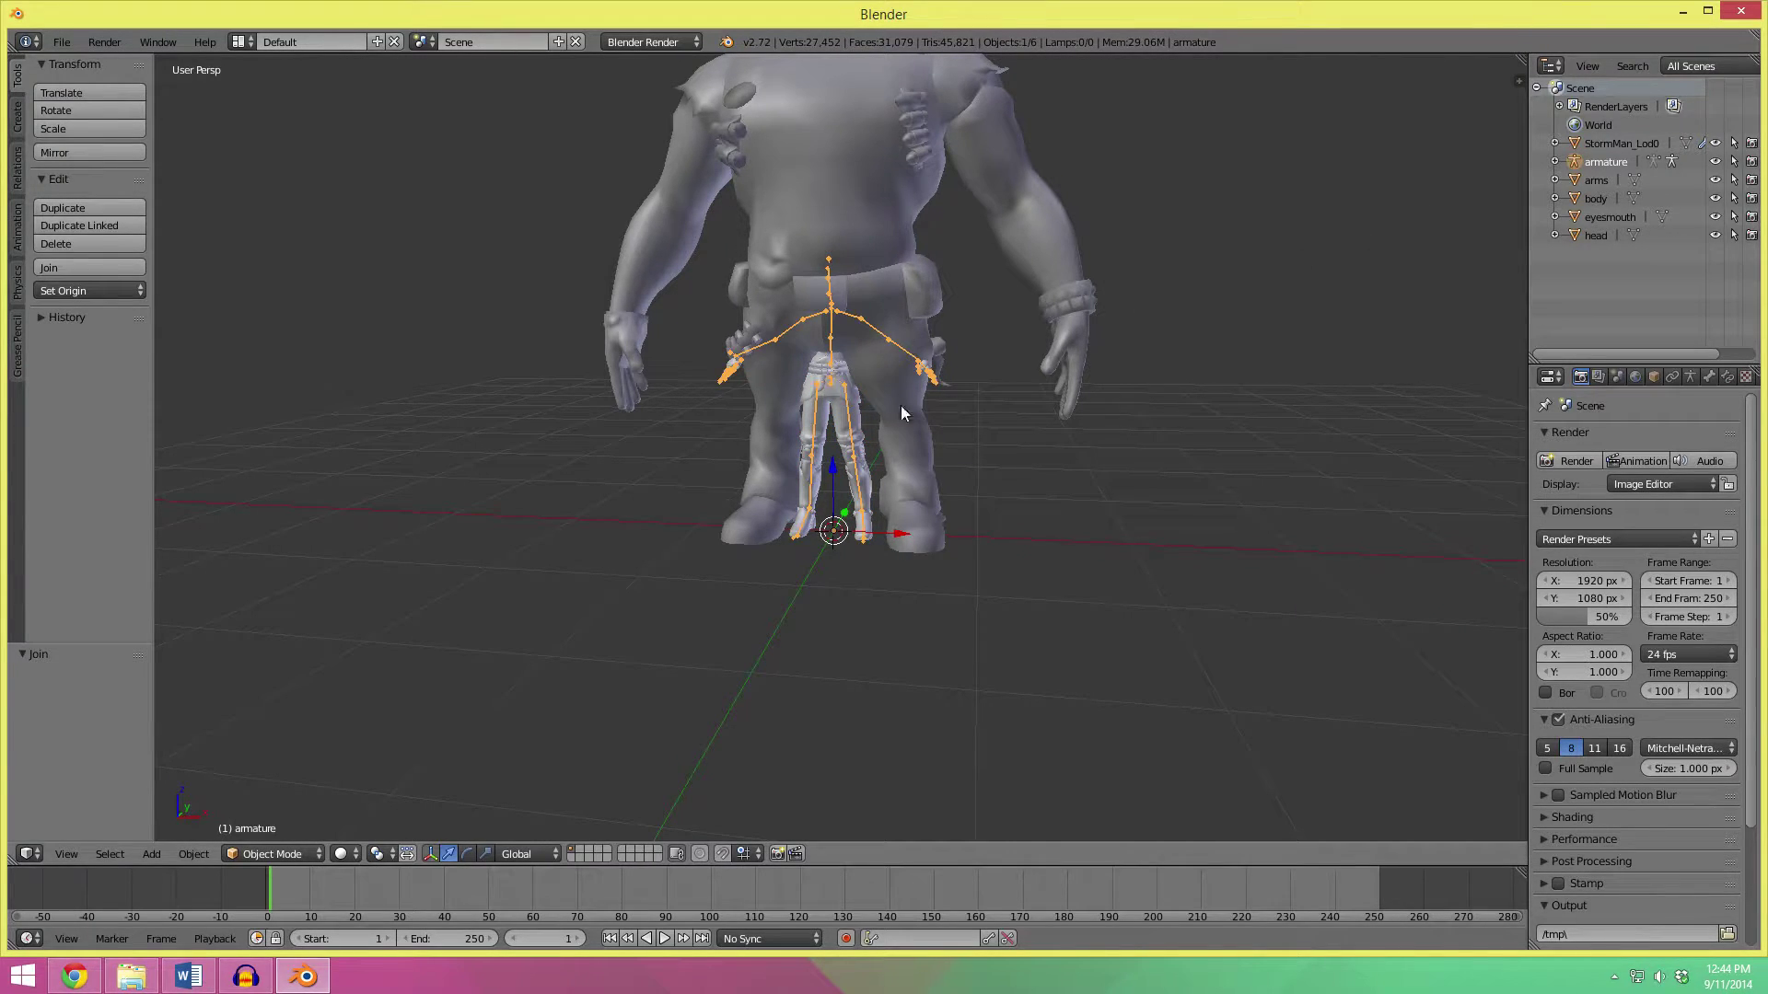
{"action": "key", "text": "h"}
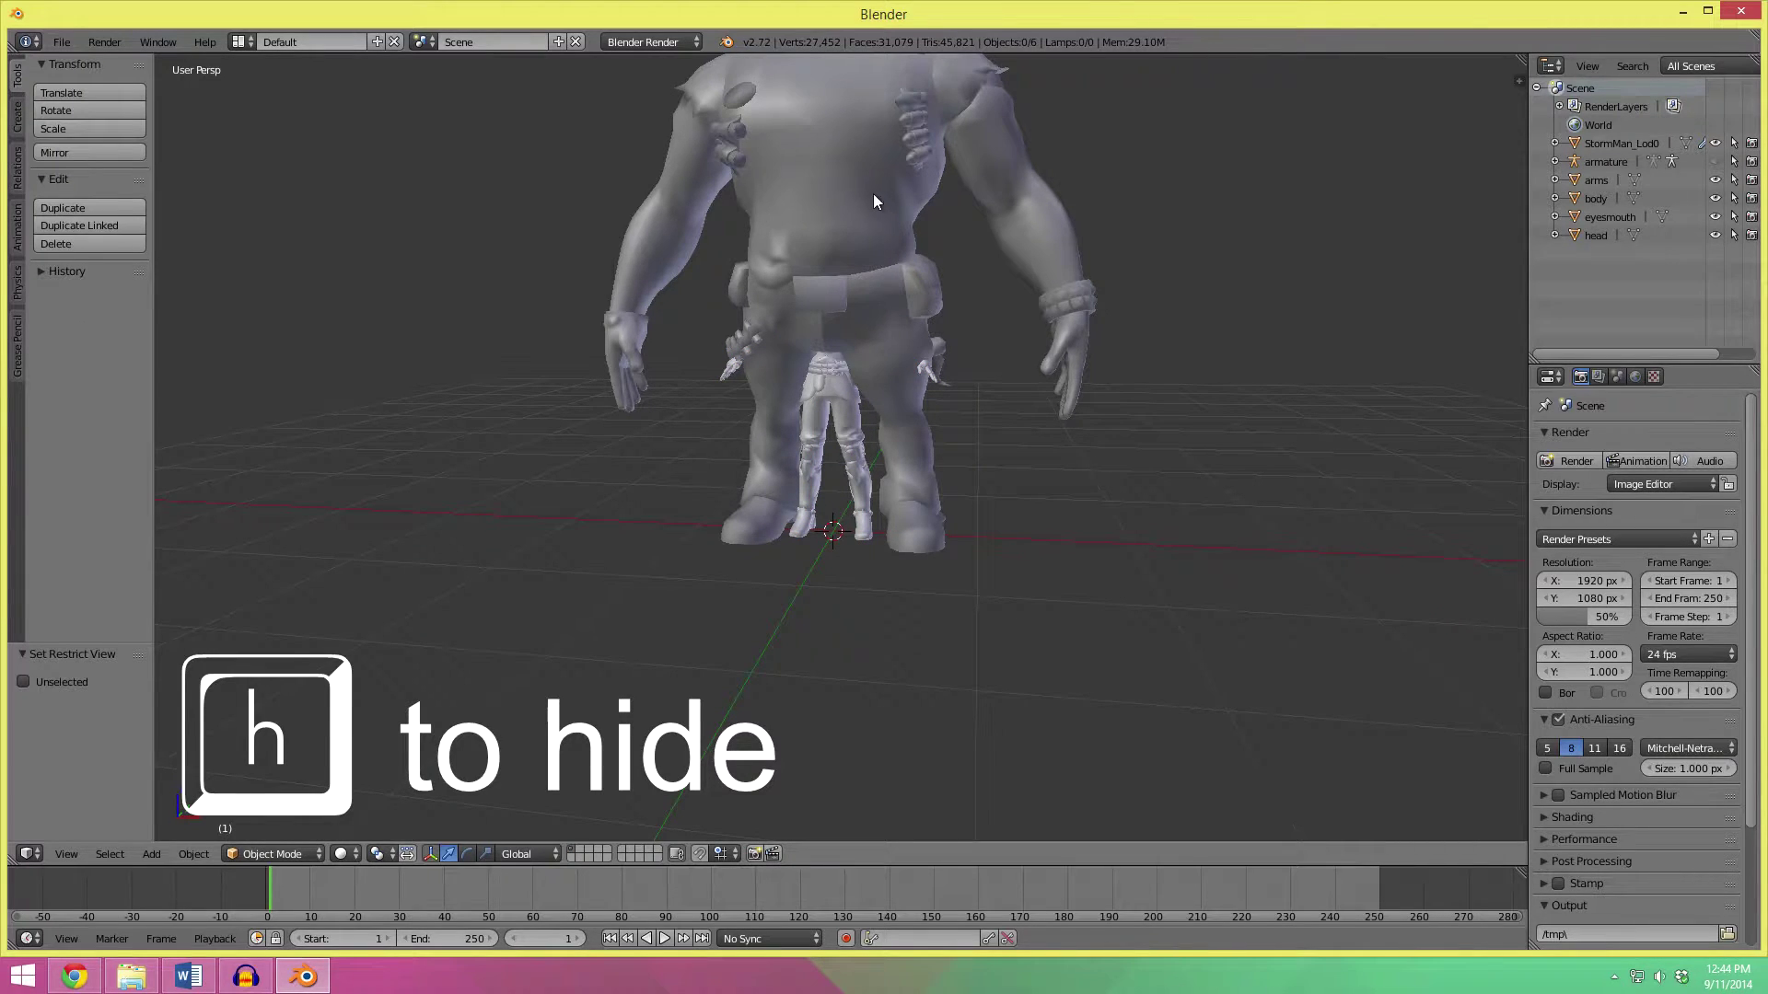
Select the arms, body, eyesmouth and head meshes together.
{"action": "middle_click_drag", "start_coordinate": [873, 193], "coordinate": [858, 373], "text": "shift"}
{"action": "middle_click_drag", "start_coordinate": [736, 410], "coordinate": [746, 398], "text": "shift"}
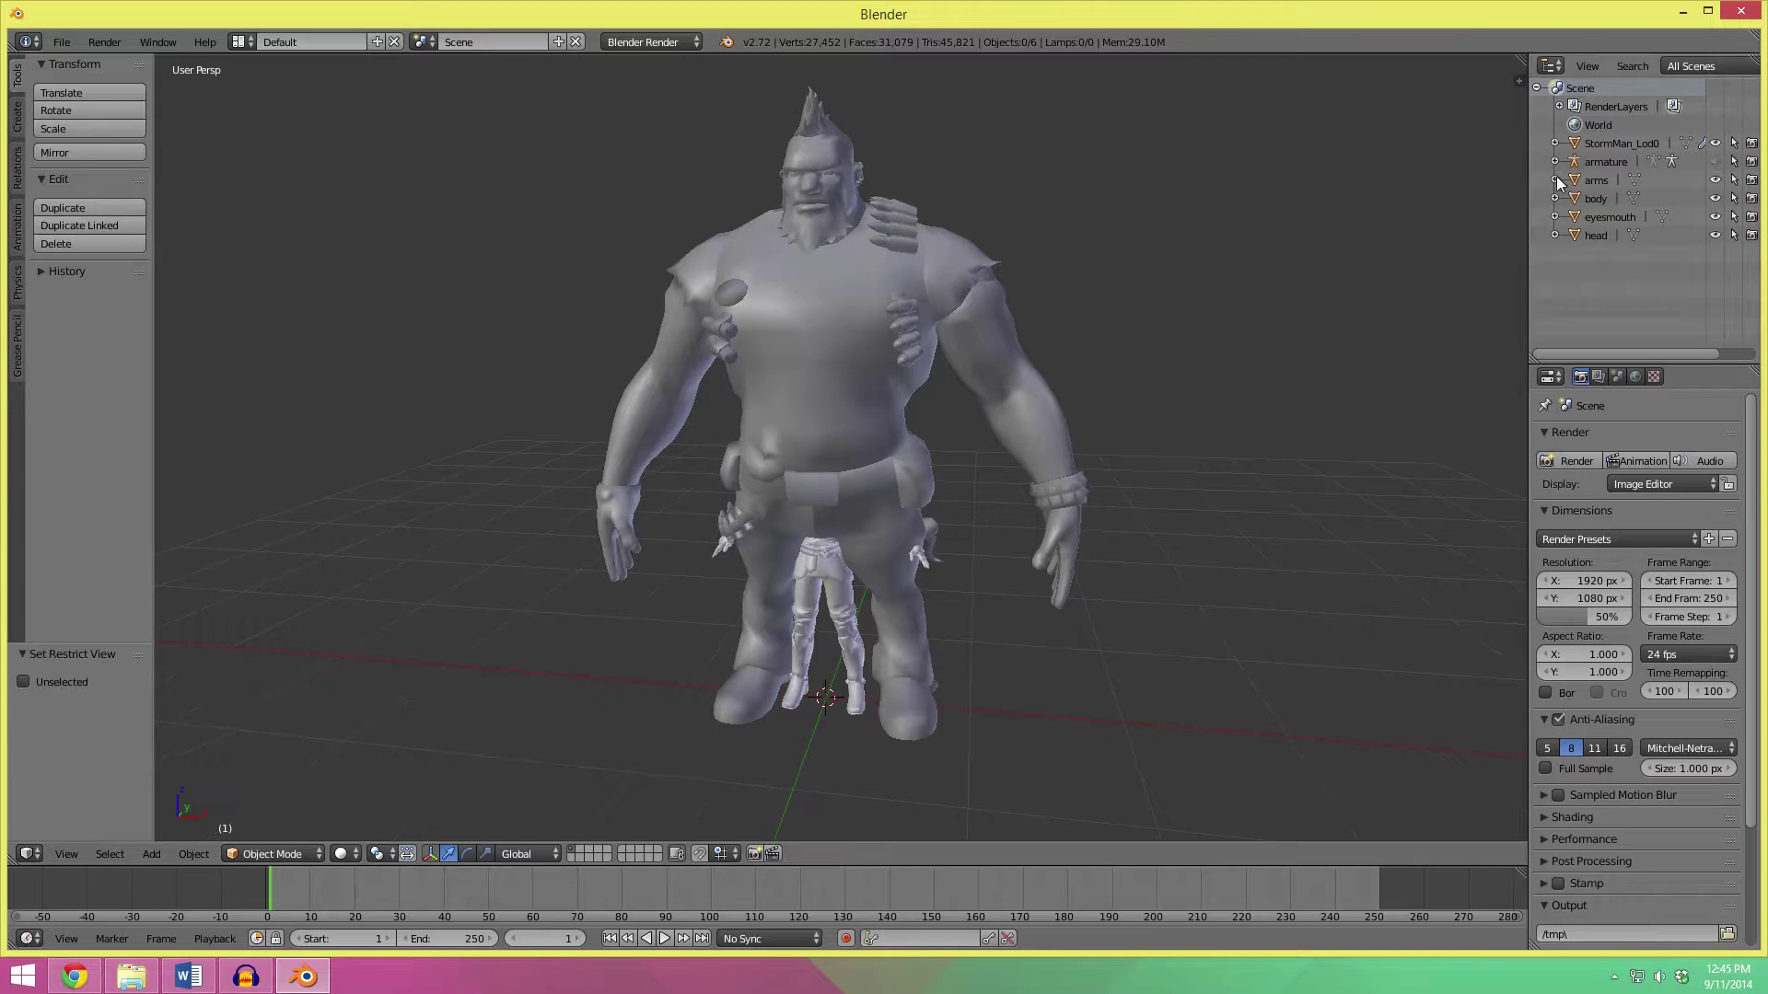
{"action": "left_click", "coordinate": [1595, 181]}
{"action": "left_click", "coordinate": [1595, 199], "text": "ctrl"}
{"action": "left_click", "coordinate": [1610, 217], "text": "ctrl"}
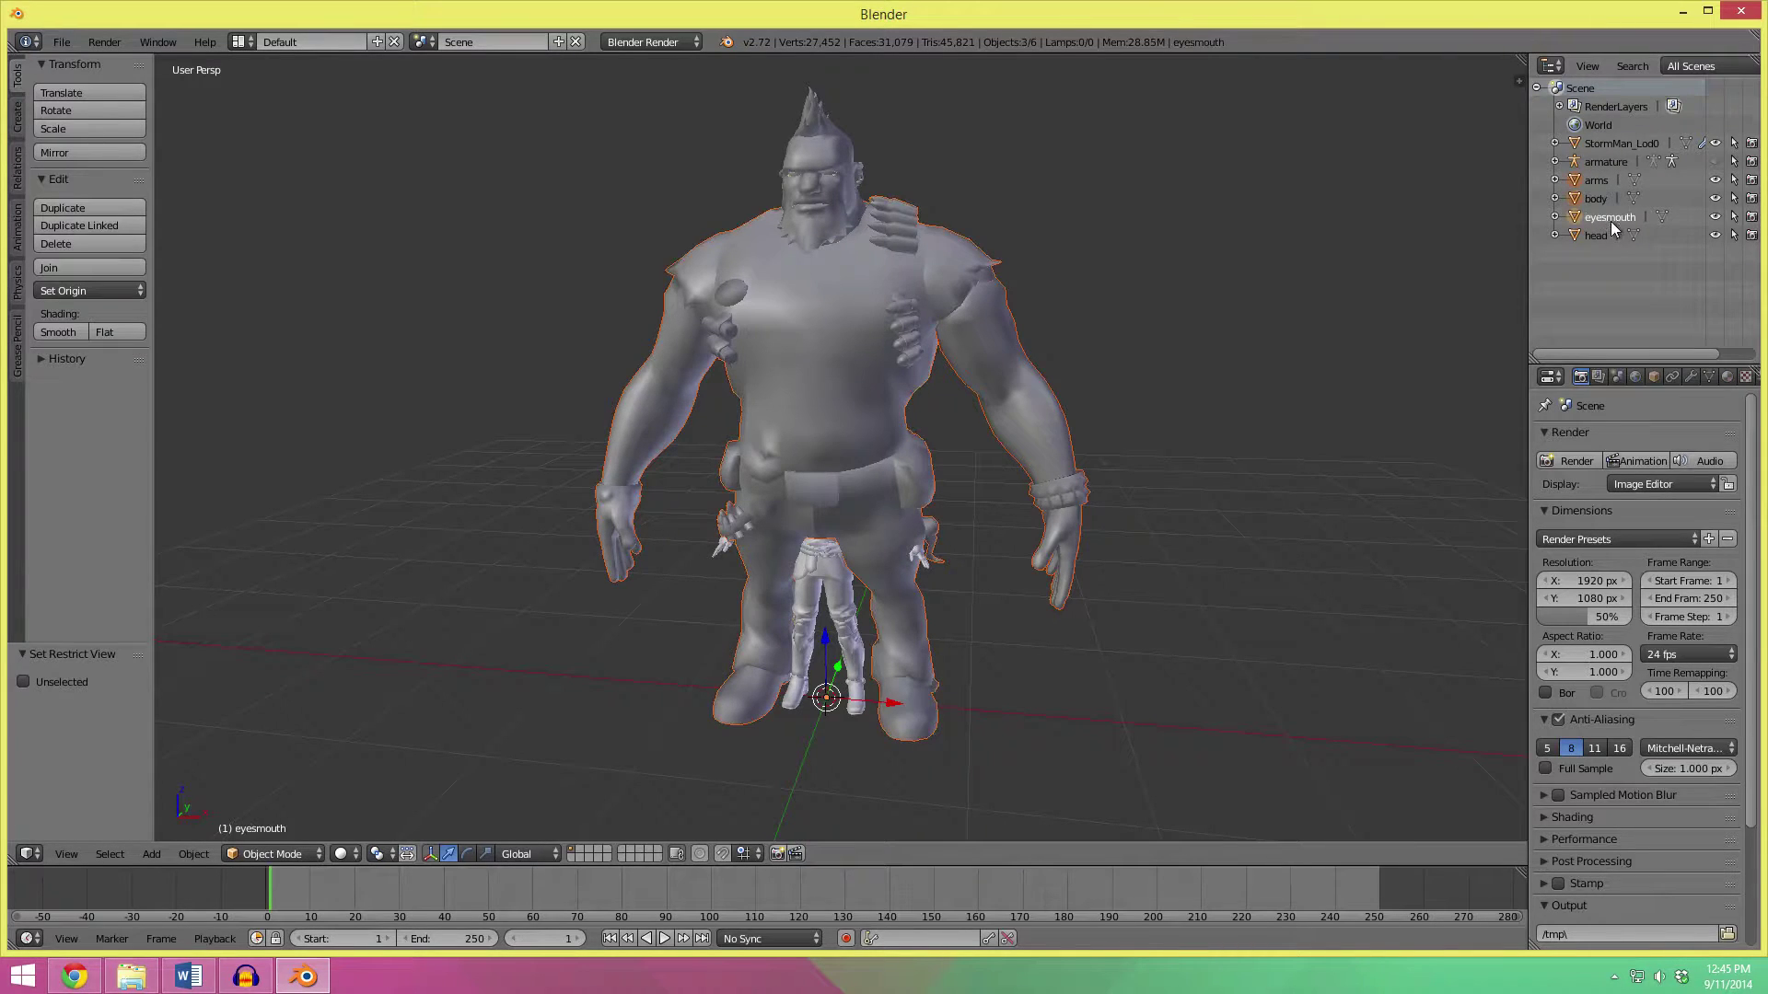
{"action": "left_click", "coordinate": [1619, 236], "text": "ctrl"}
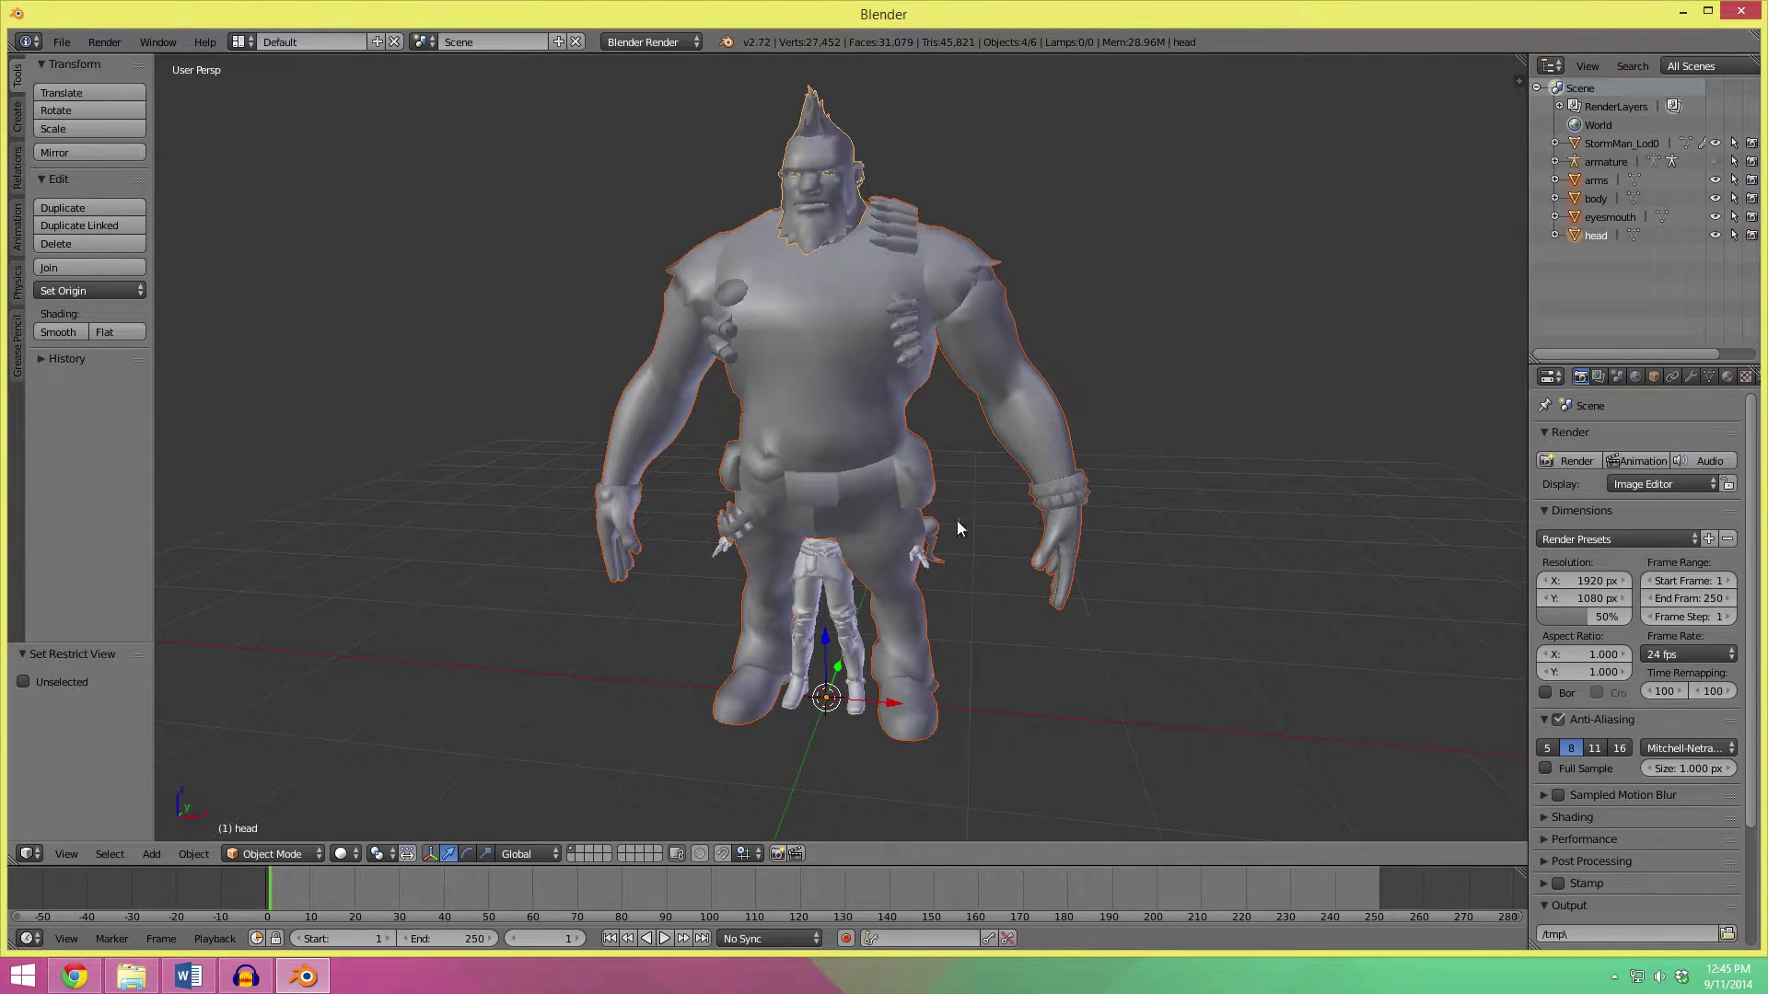
{"action": "key", "text": "s"}
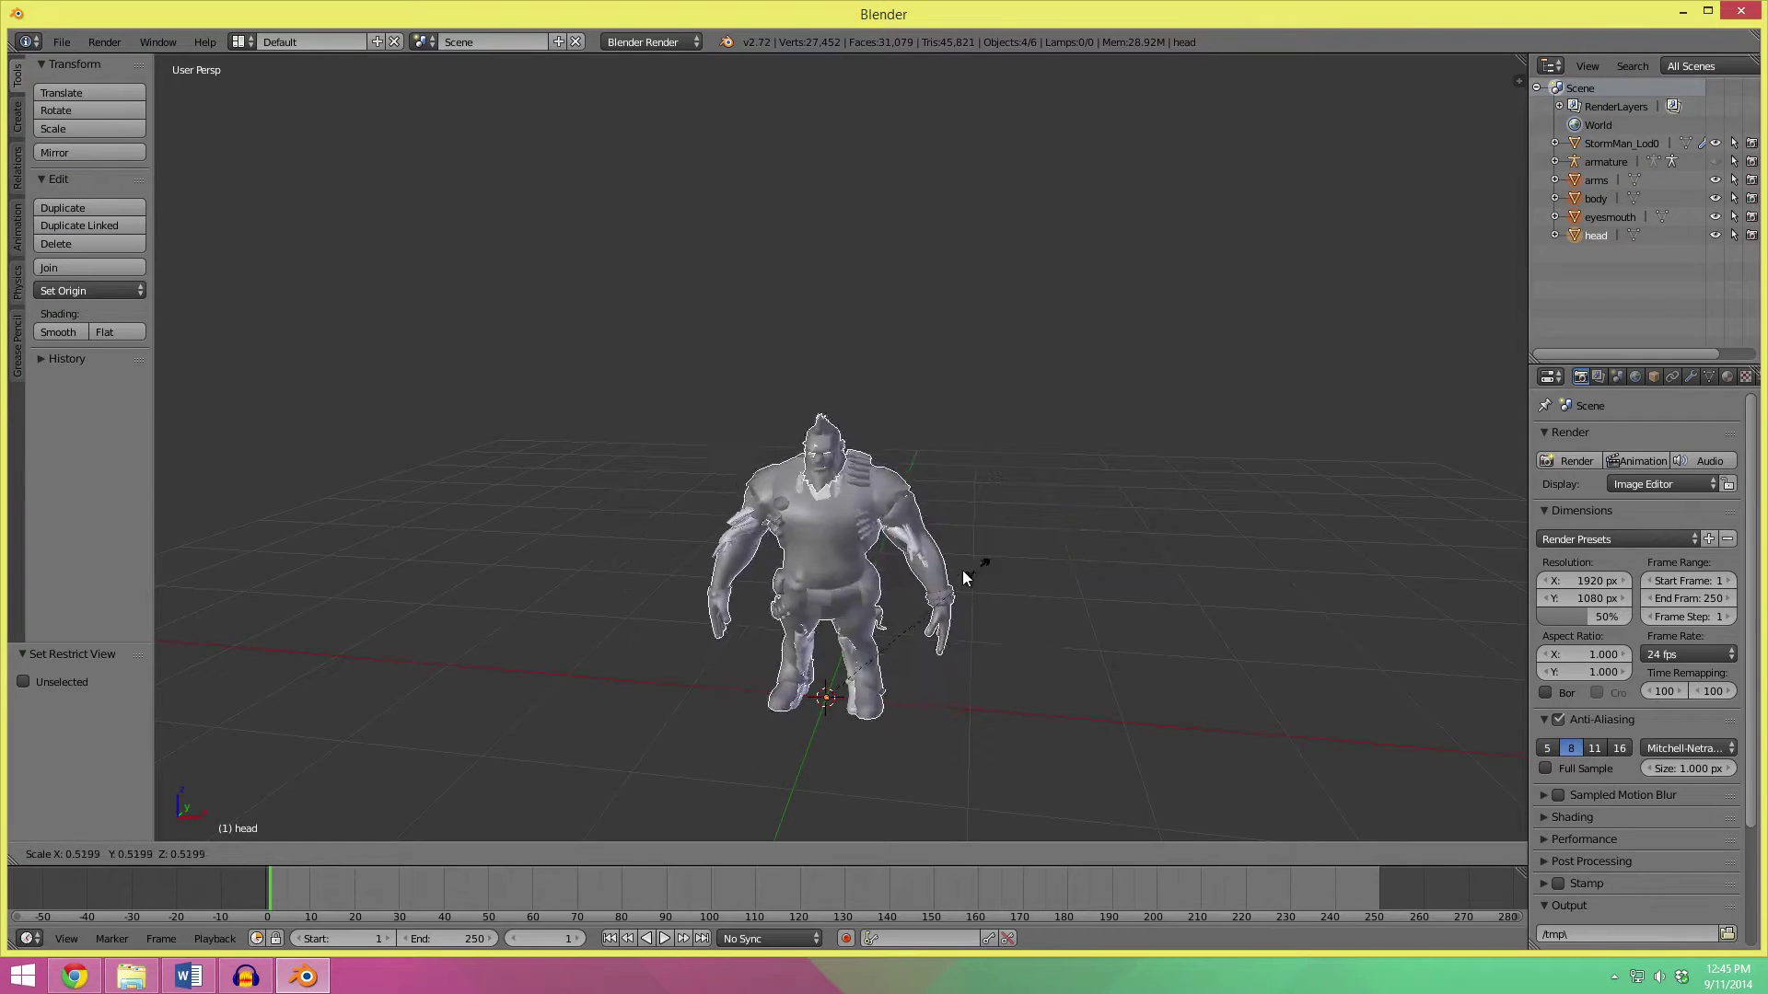
{"action": "right_click", "coordinate": [951, 642]}
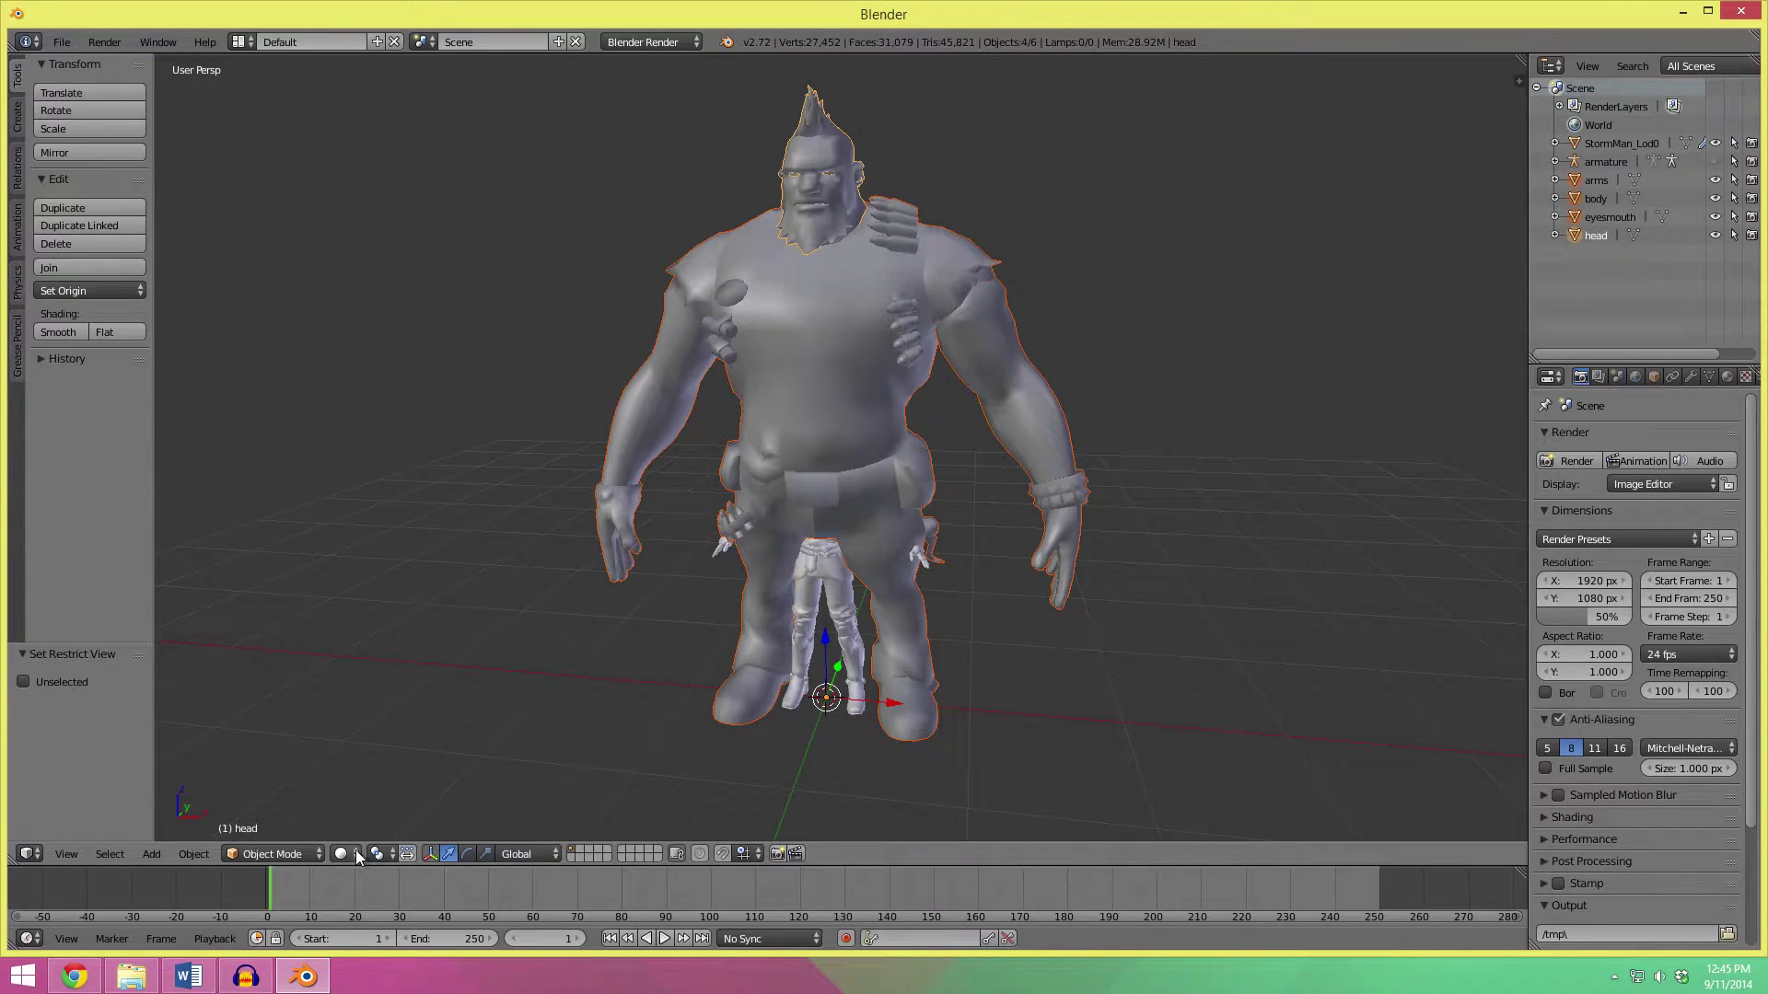
{"action": "key", "text": "s"}
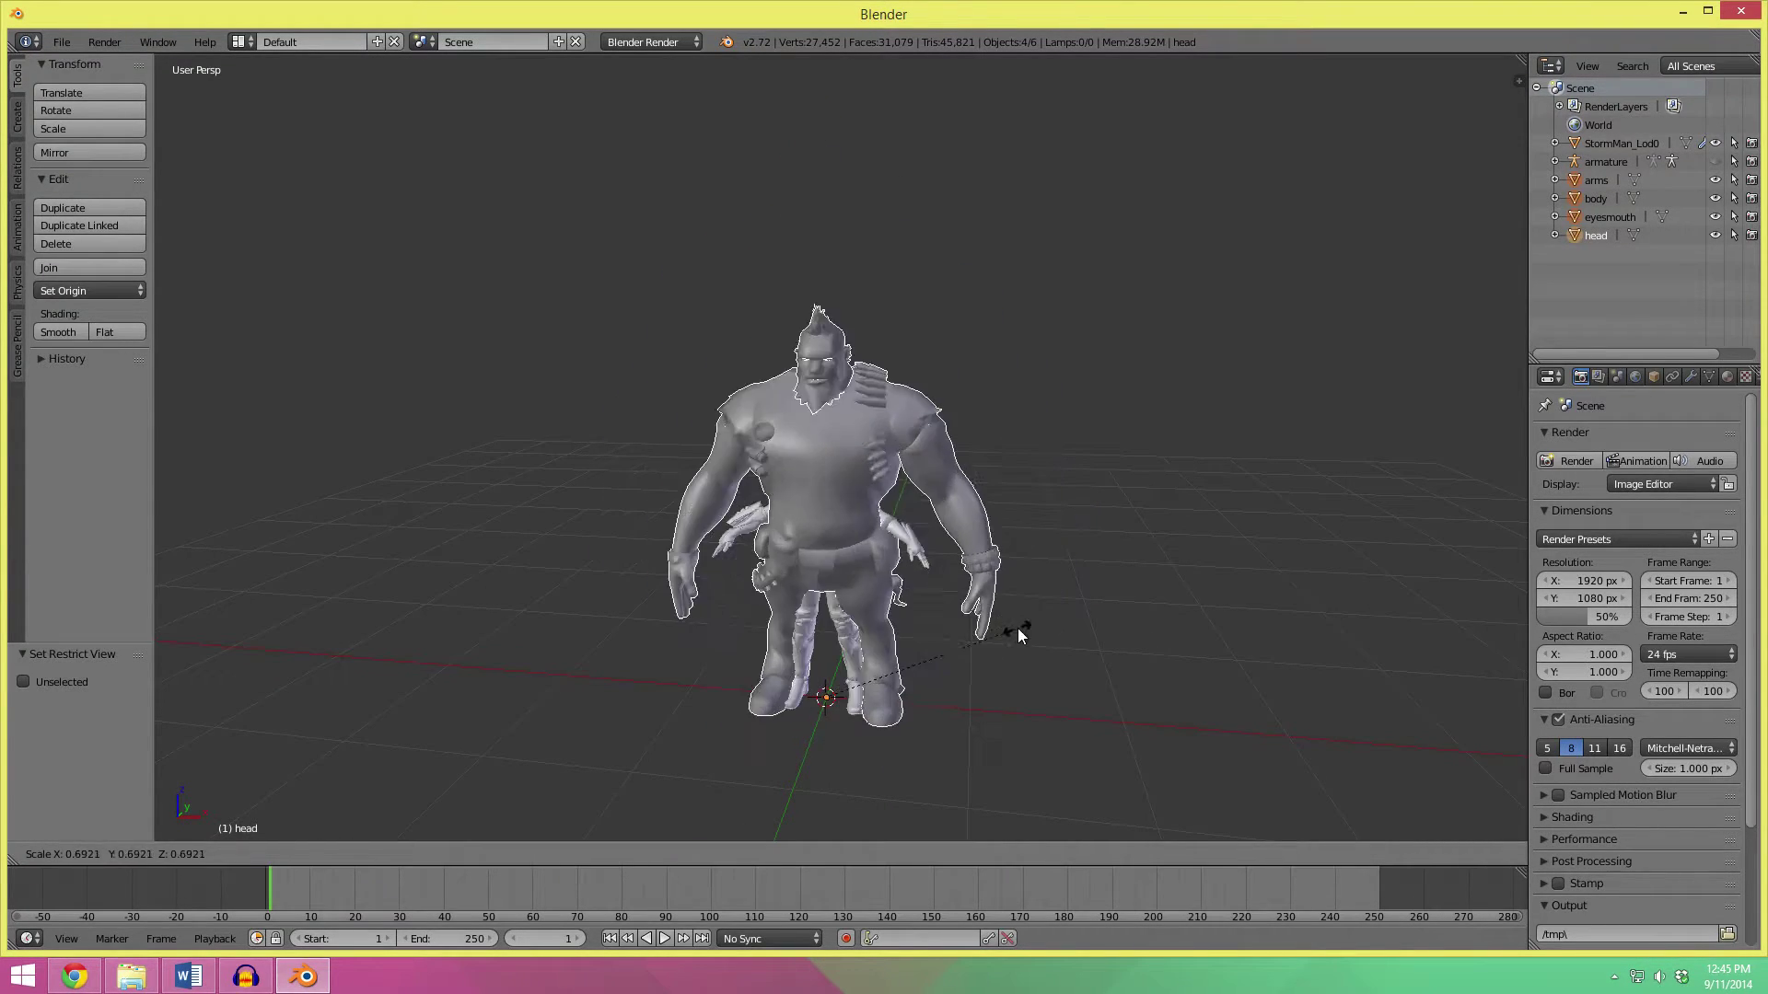
{"action": "right_click", "coordinate": [1019, 628]}
Set the pivot point to 3D Cursor and scale the four selected meshes by about 0.512 to match the StormMan model's size.
{"action": "left_click", "coordinate": [381, 853]}
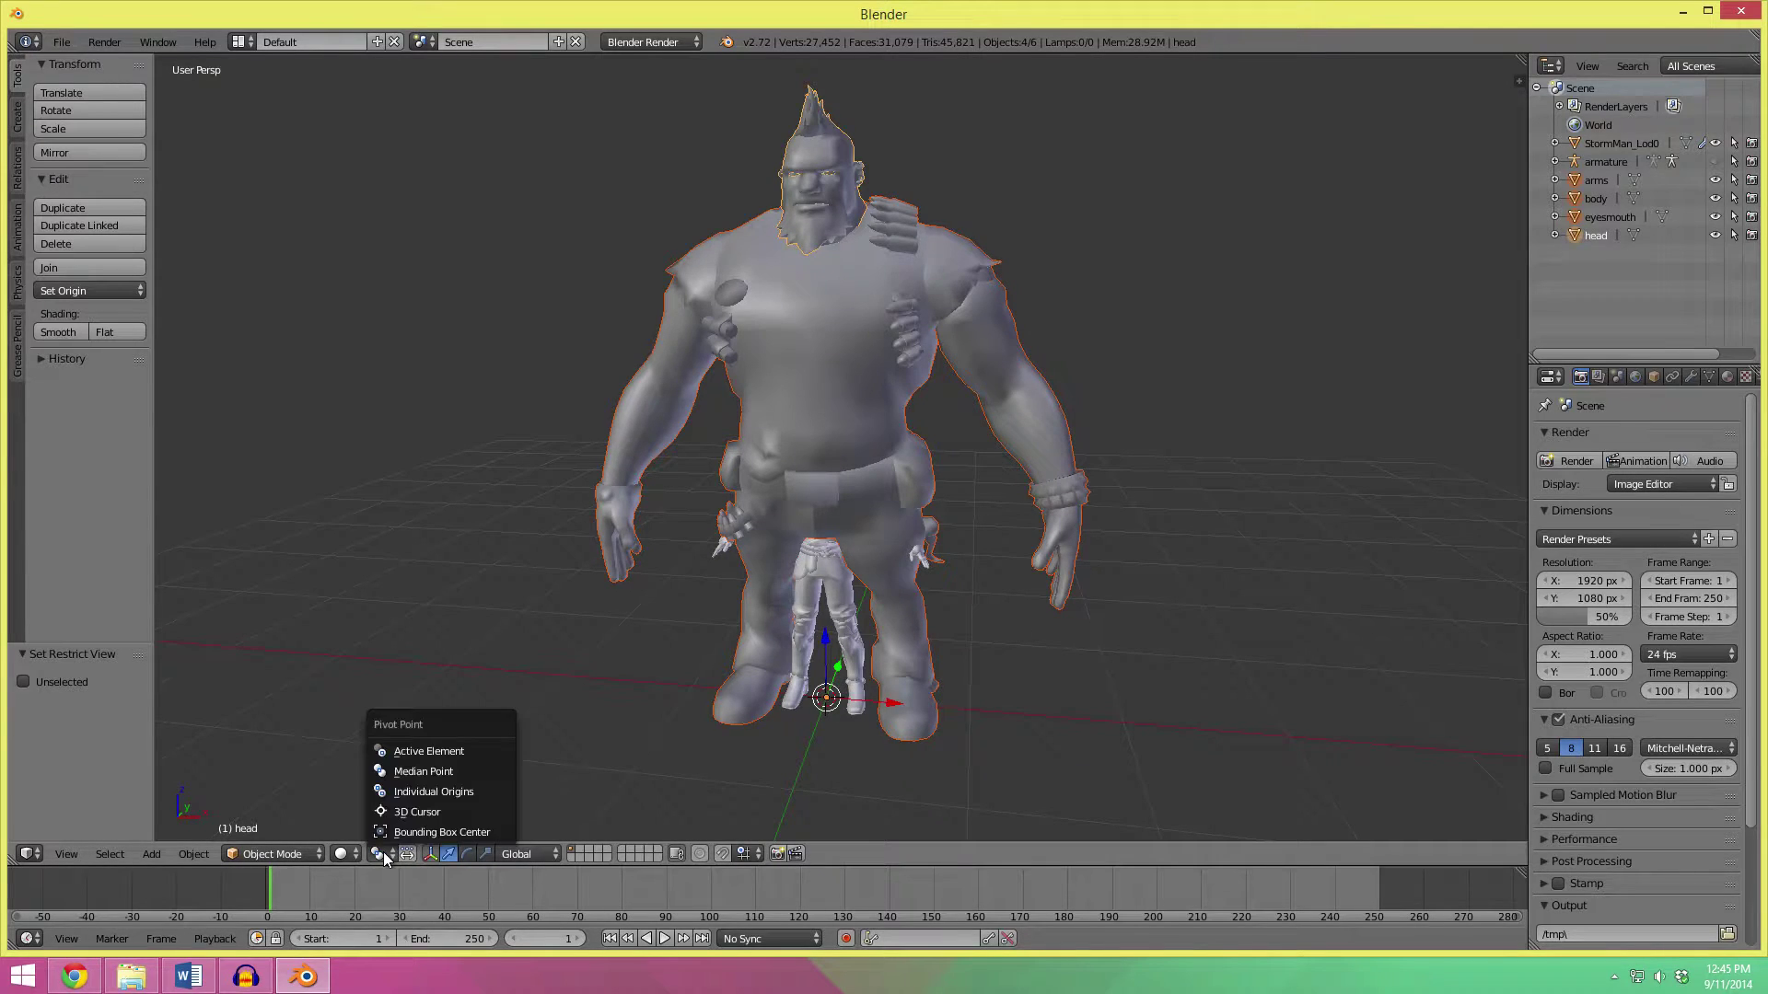
{"action": "left_click", "coordinate": [437, 814]}
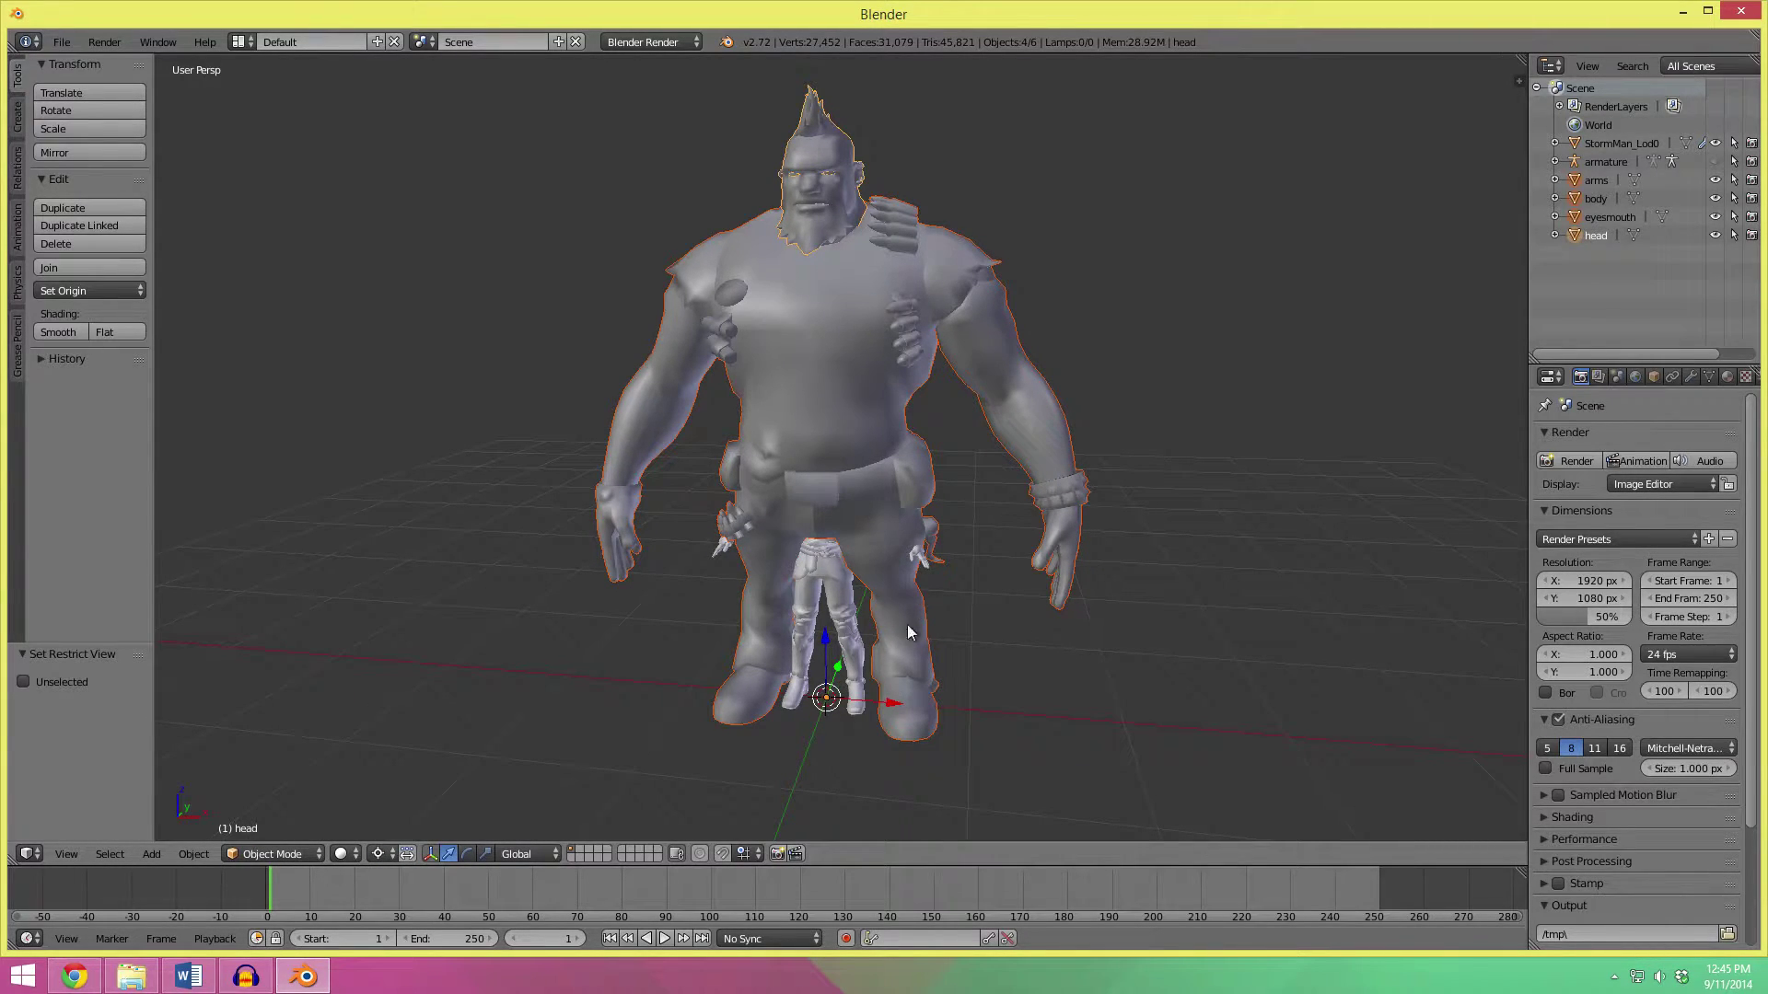
{"action": "key", "text": "s"}
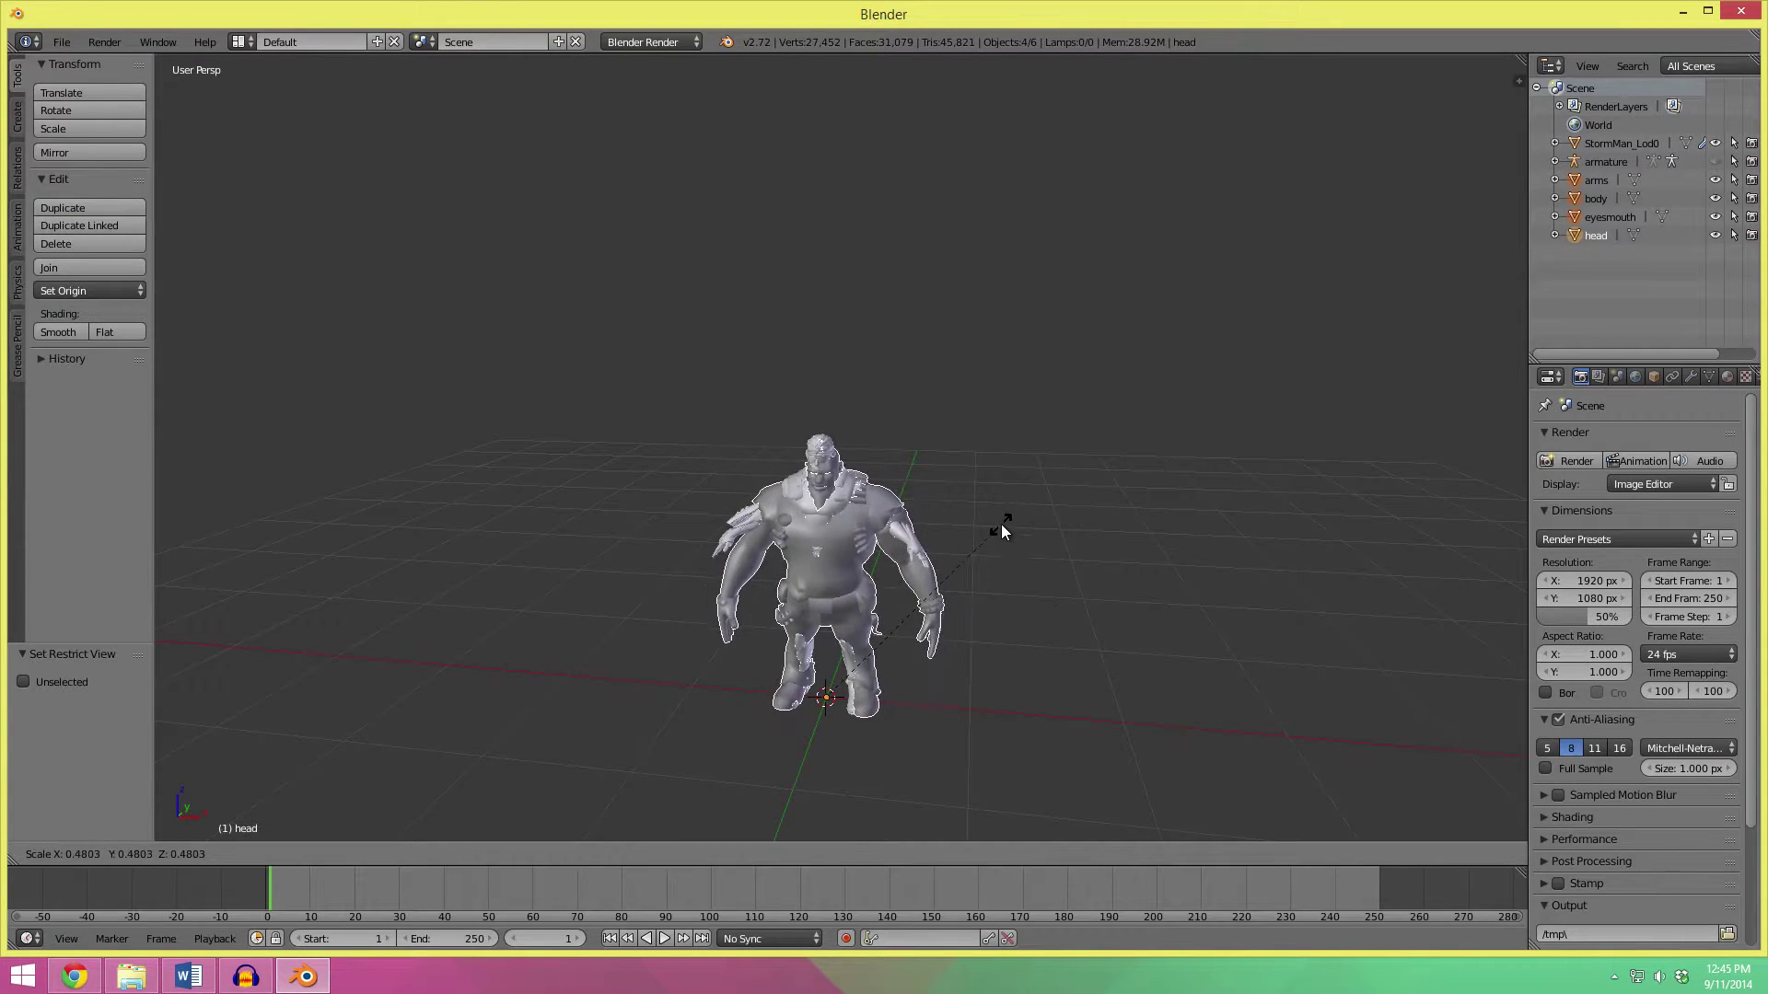
{"action": "left_click", "coordinate": [1019, 517]}
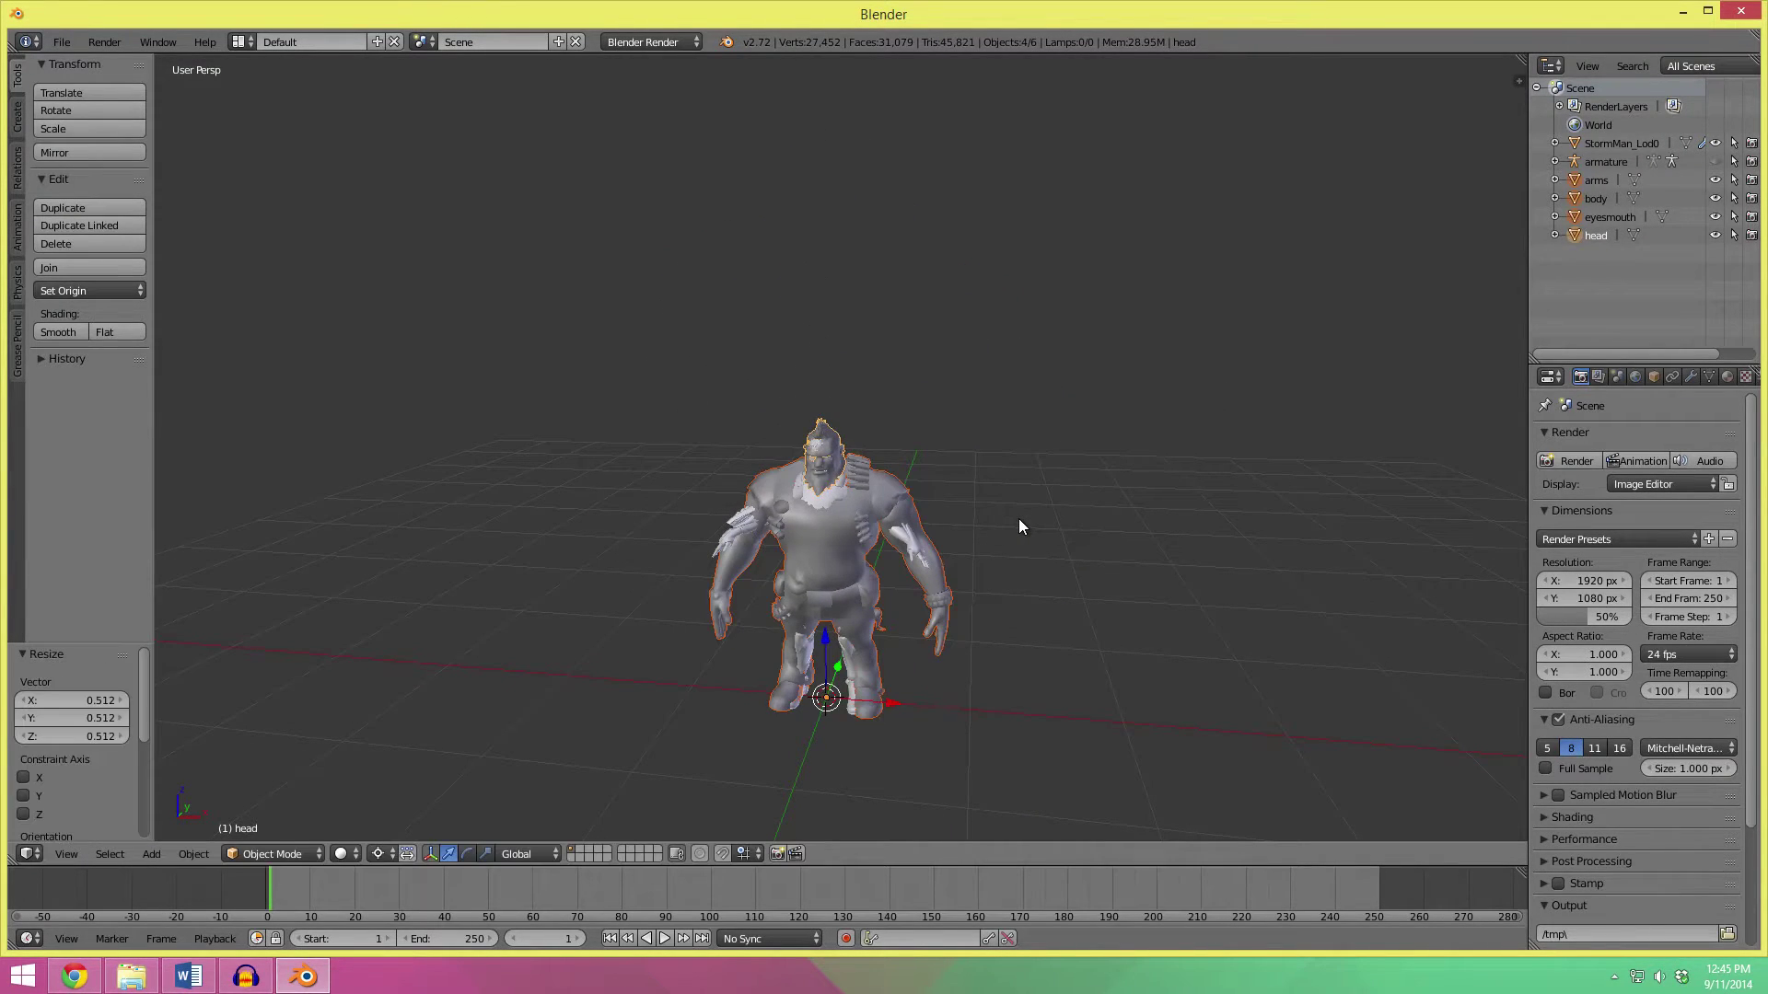
In wireframe front orthographic view, move the selected meshes about -0.014 along global X so the body's centre line meets the Z axis.
{"action": "key", "text": "KP_1"}
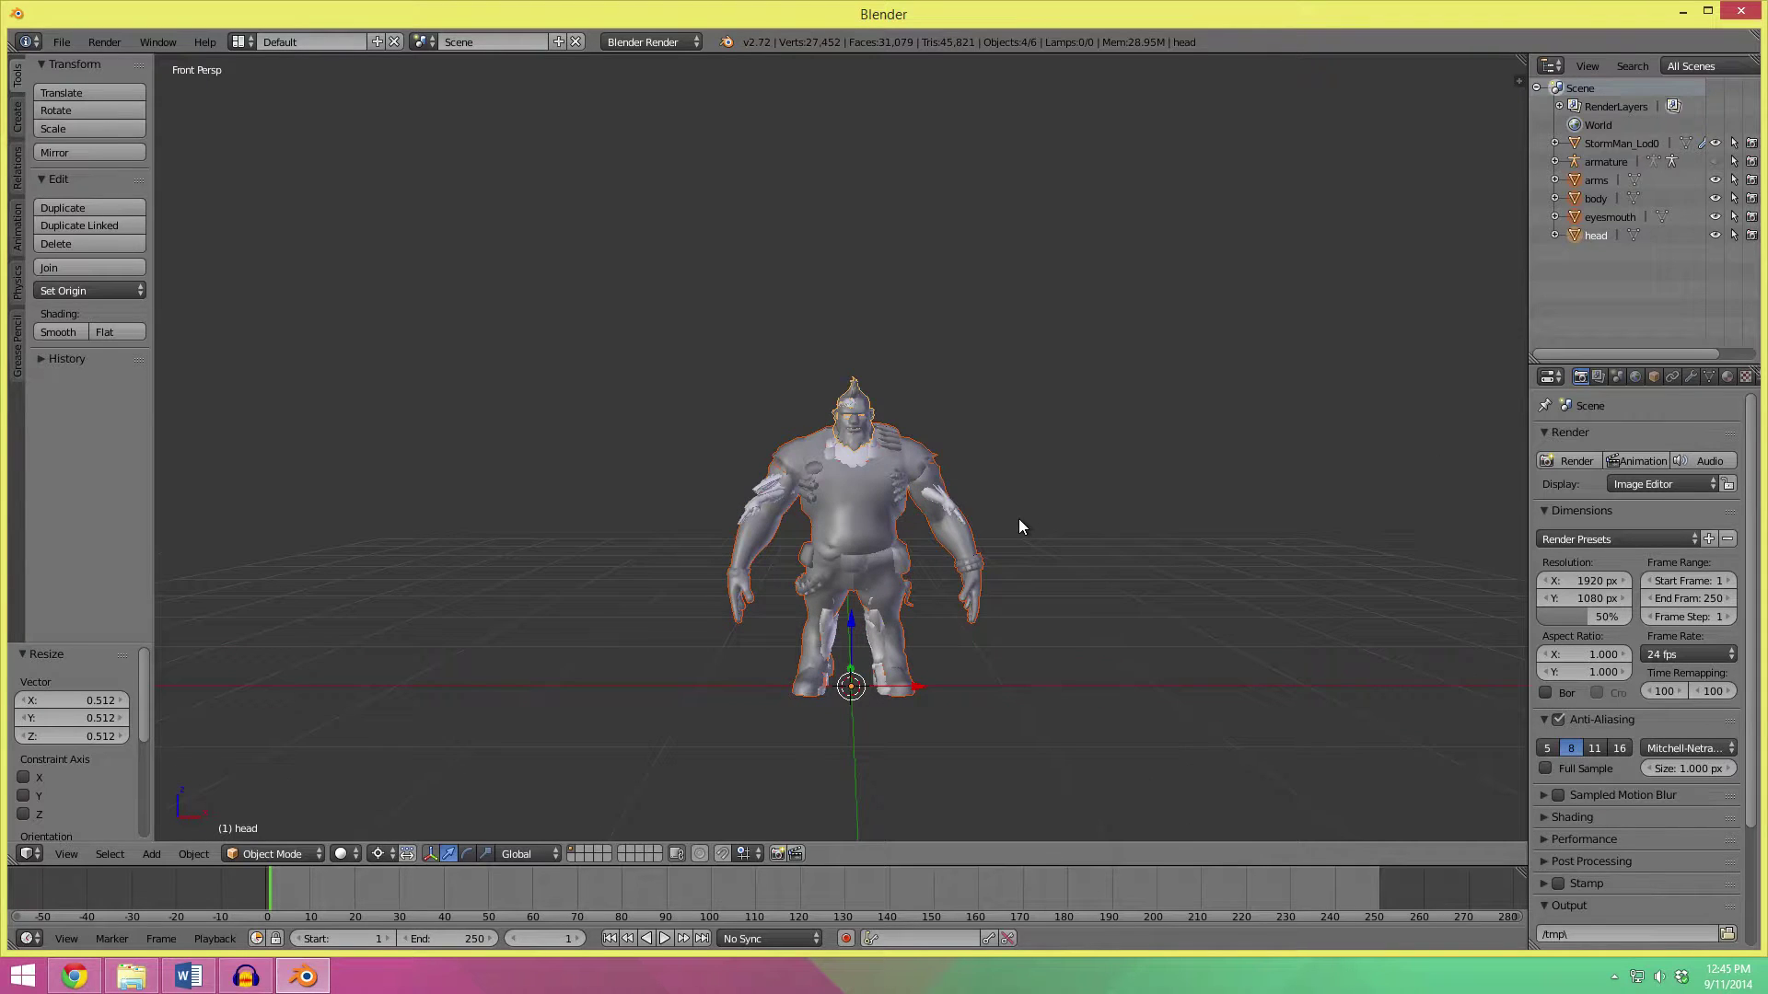
{"action": "key", "text": "KP_5"}
{"action": "scroll", "coordinate": [997, 544], "scroll_direction": "up", "scroll_amount": 4}
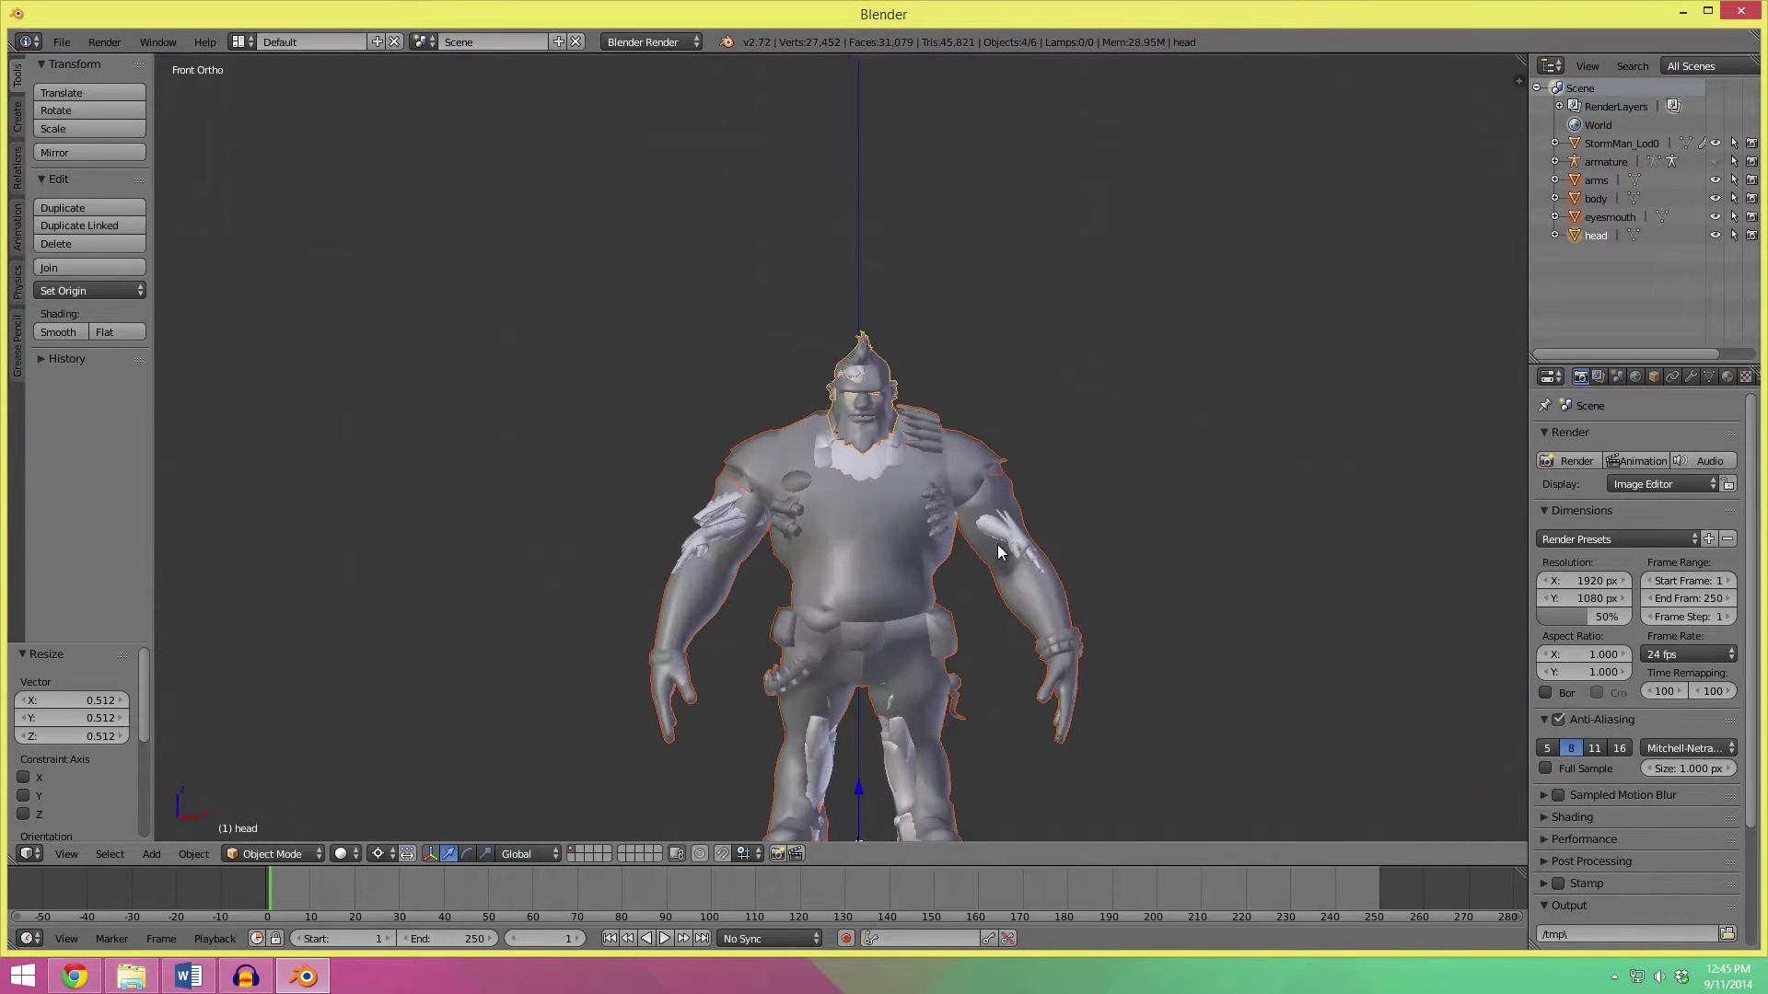
{"action": "scroll", "coordinate": [967, 389], "scroll_direction": "up", "scroll_amount": 4}
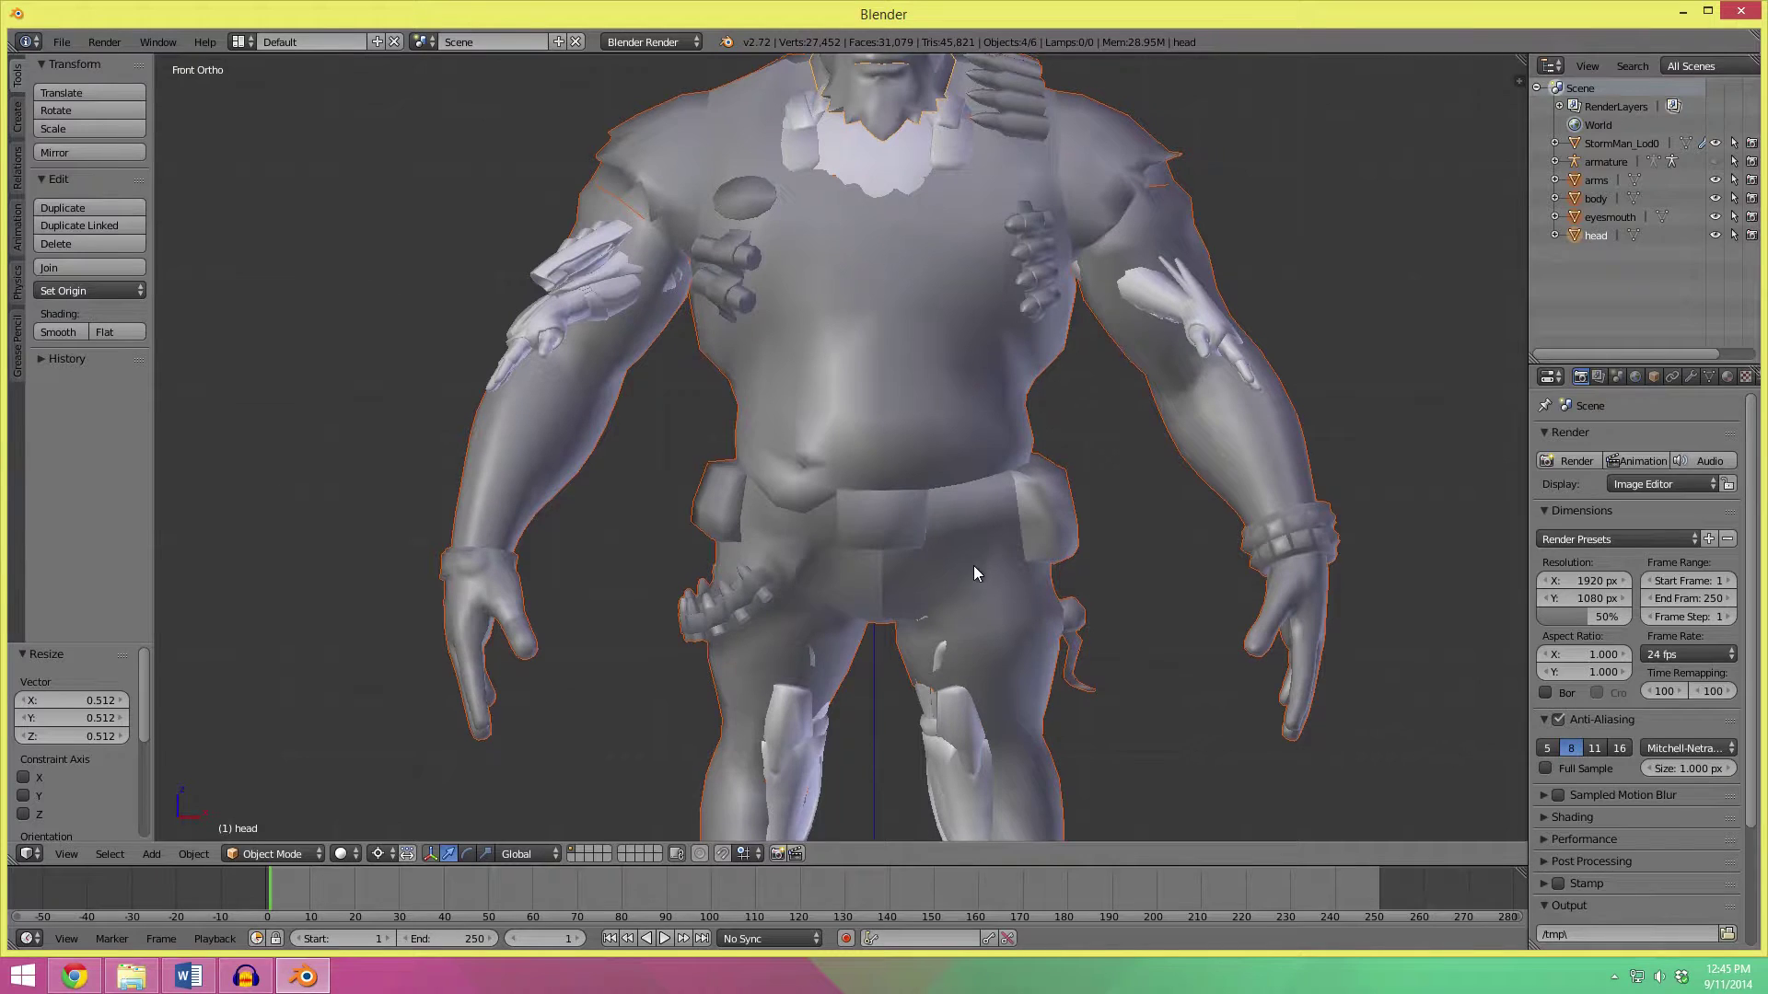
{"action": "middle_click_drag", "start_coordinate": [974, 575], "coordinate": [915, 435], "text": "shift"}
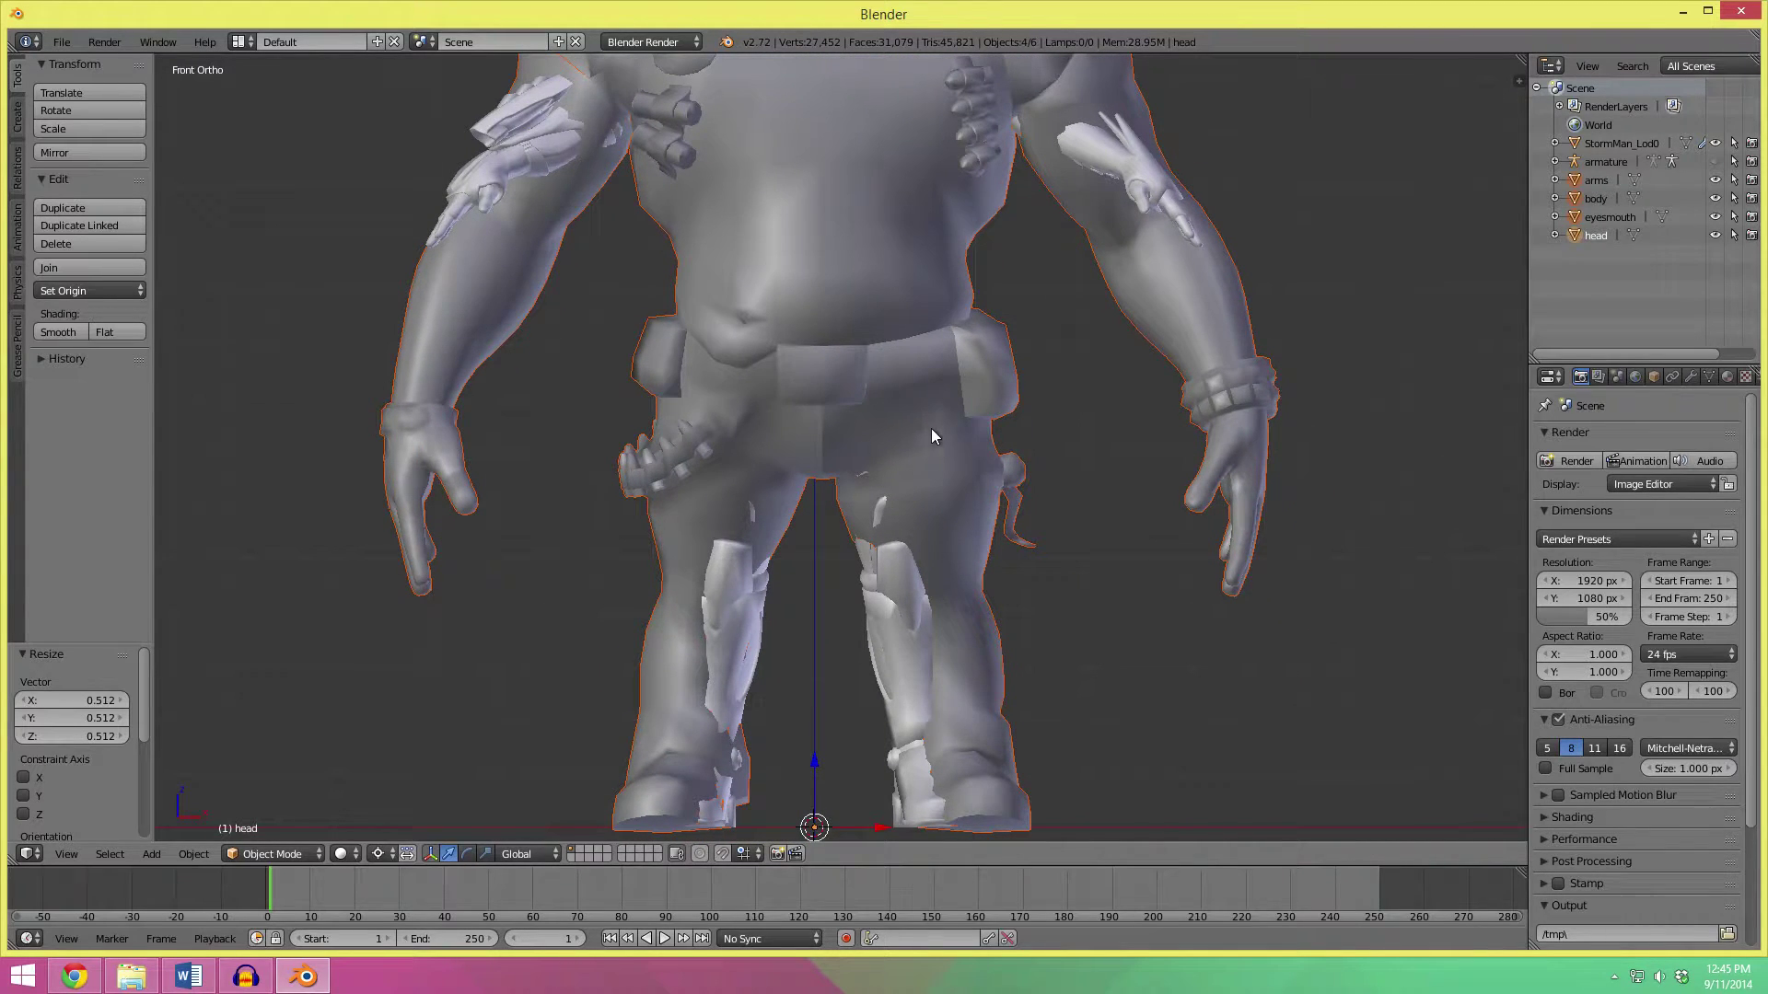
{"action": "scroll", "coordinate": [931, 428], "scroll_direction": "up", "scroll_amount": 5}
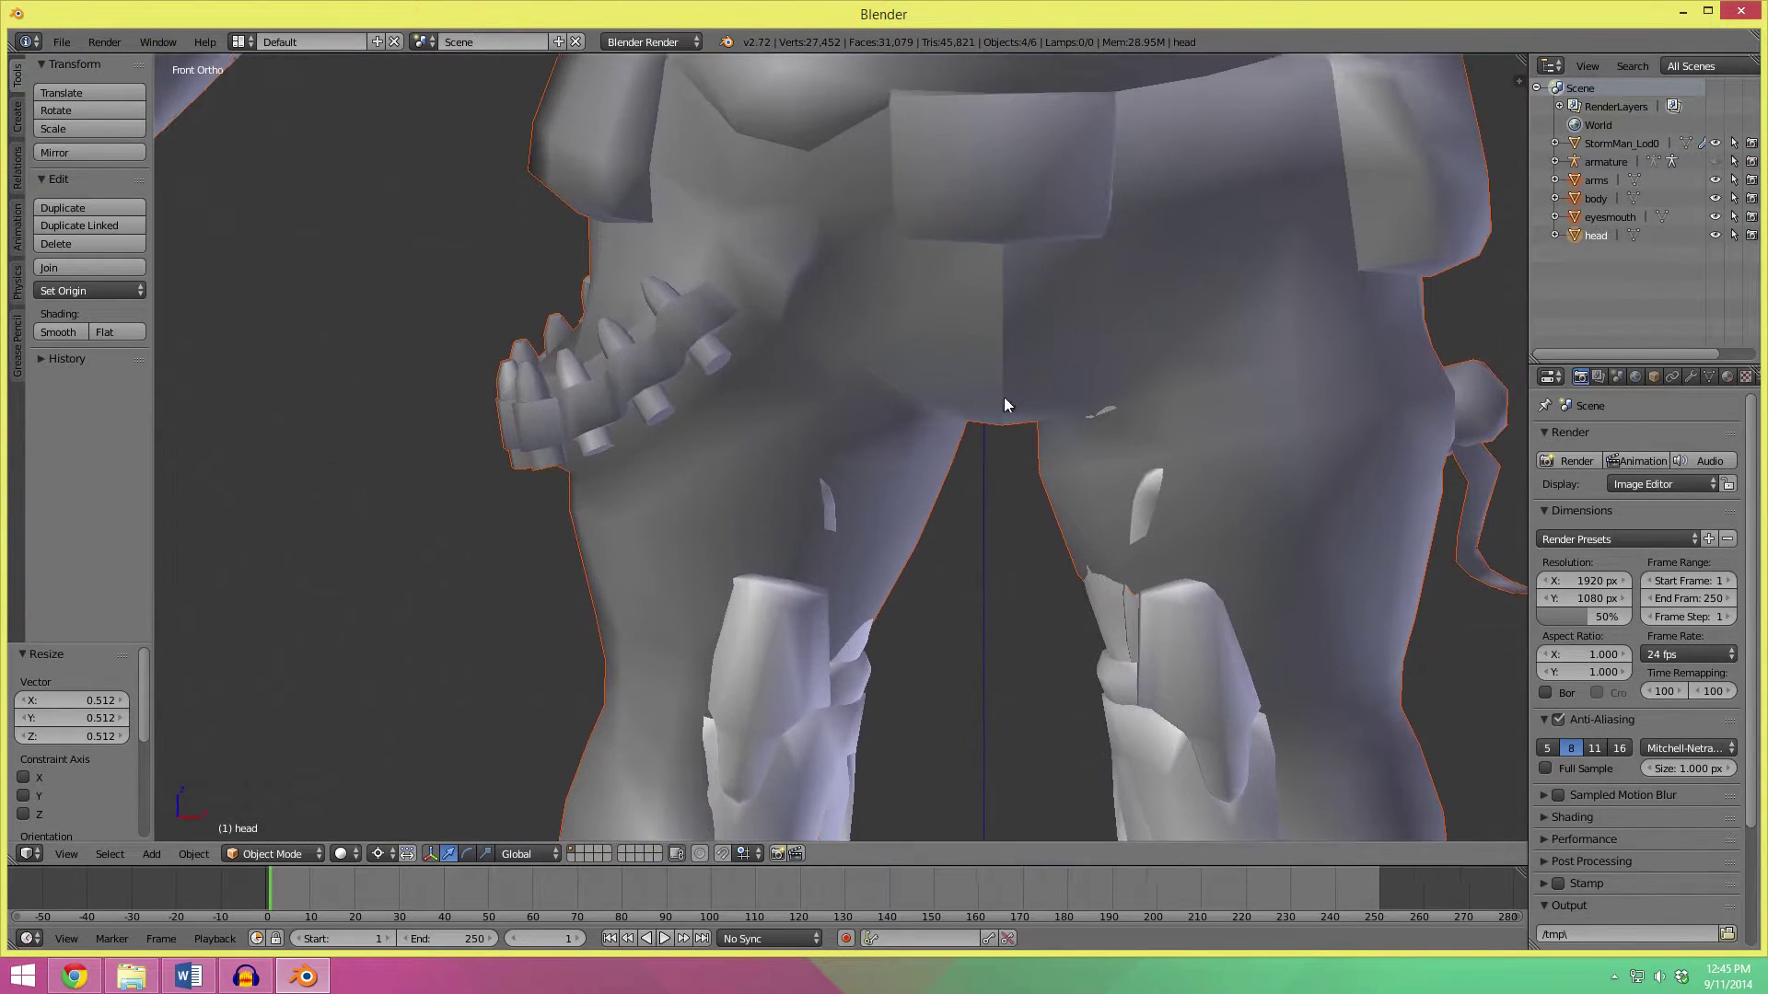
{"action": "middle_click_drag", "start_coordinate": [1004, 396], "coordinate": [880, 257], "text": "shift"}
{"action": "middle_click_drag", "start_coordinate": [906, 541], "coordinate": [923, 646], "text": "shift"}
{"action": "key", "text": "z"}
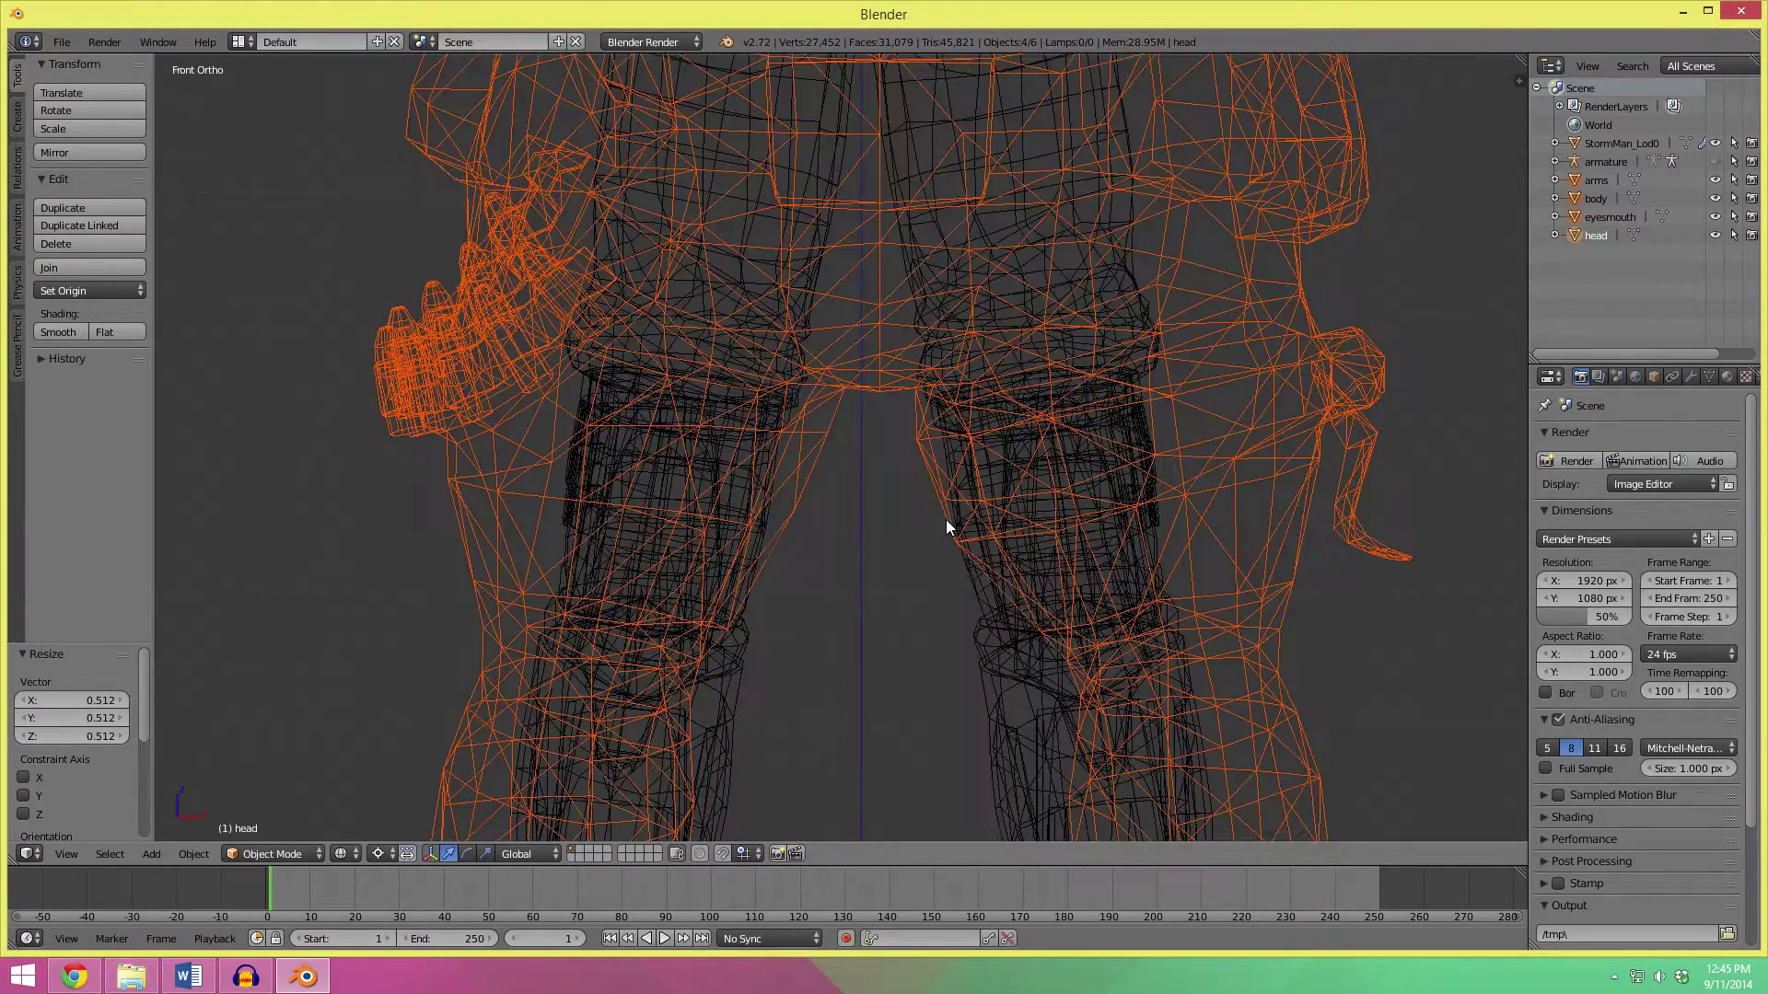
{"action": "scroll", "coordinate": [979, 328], "scroll_direction": "up", "scroll_amount": 1}
{"action": "middle_click_drag", "start_coordinate": [979, 328], "coordinate": [921, 405], "text": "shift"}
{"action": "scroll", "coordinate": [986, 461], "scroll_direction": "up", "scroll_amount": 4}
{"action": "key", "text": "g"}
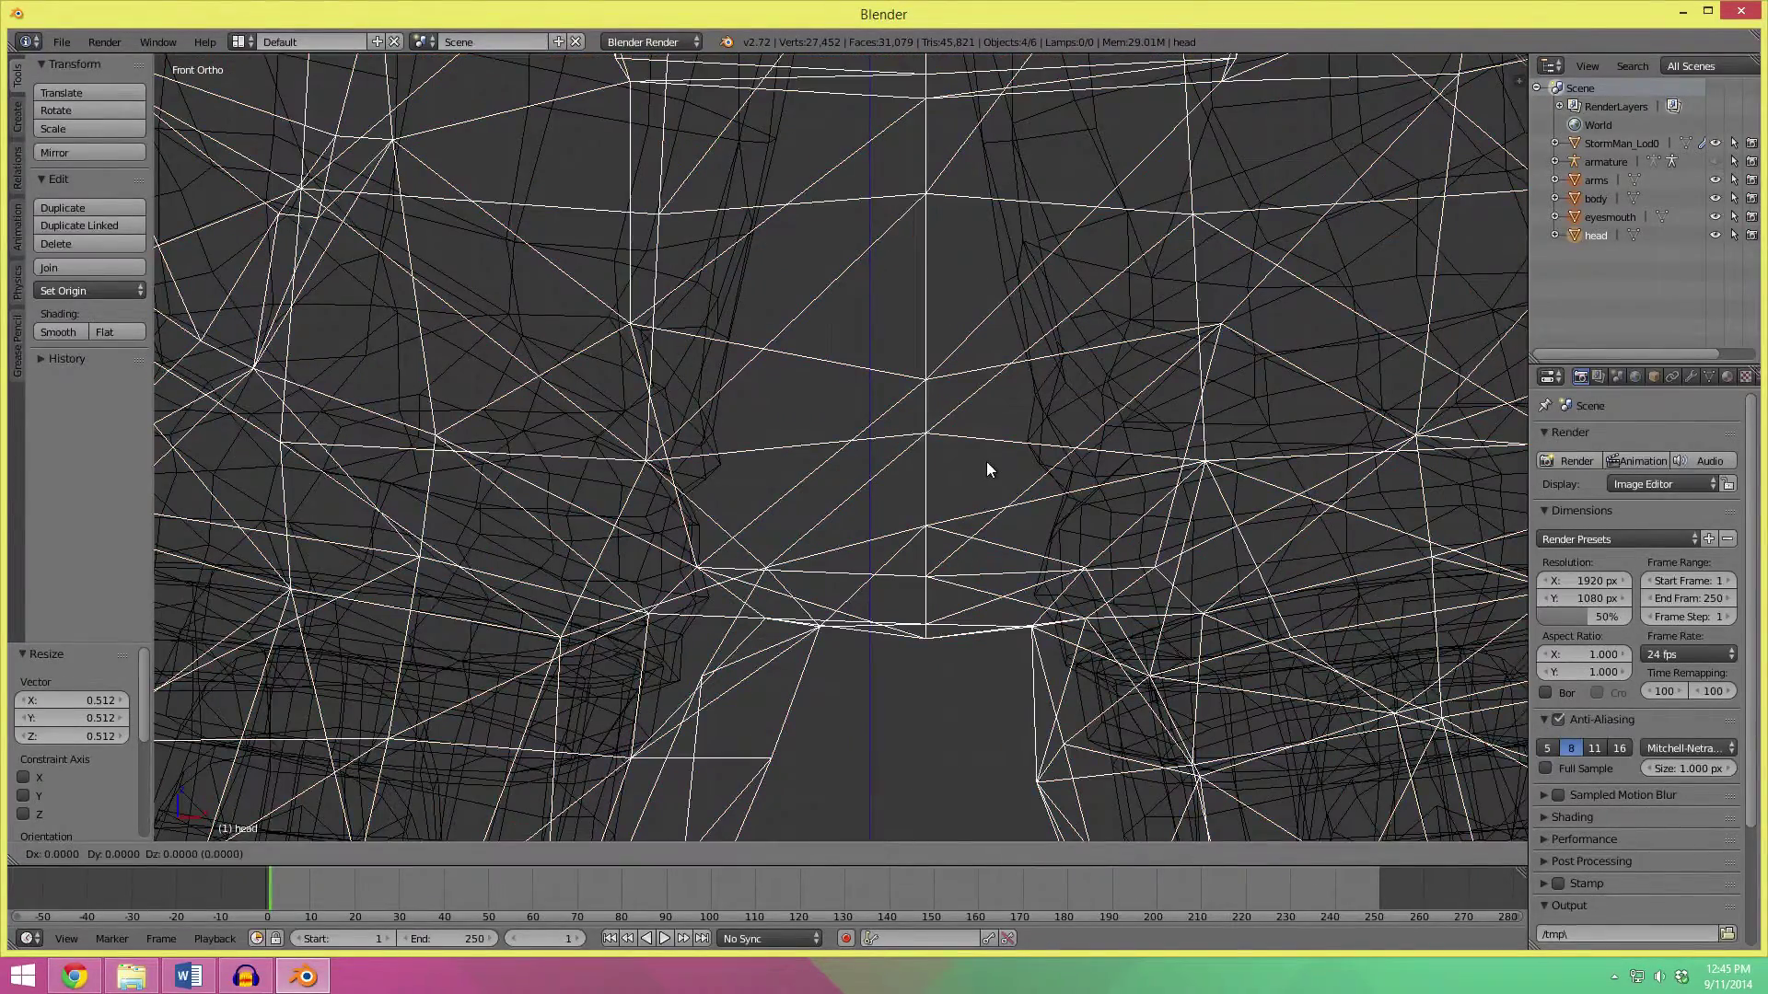
{"action": "key", "text": "x"}
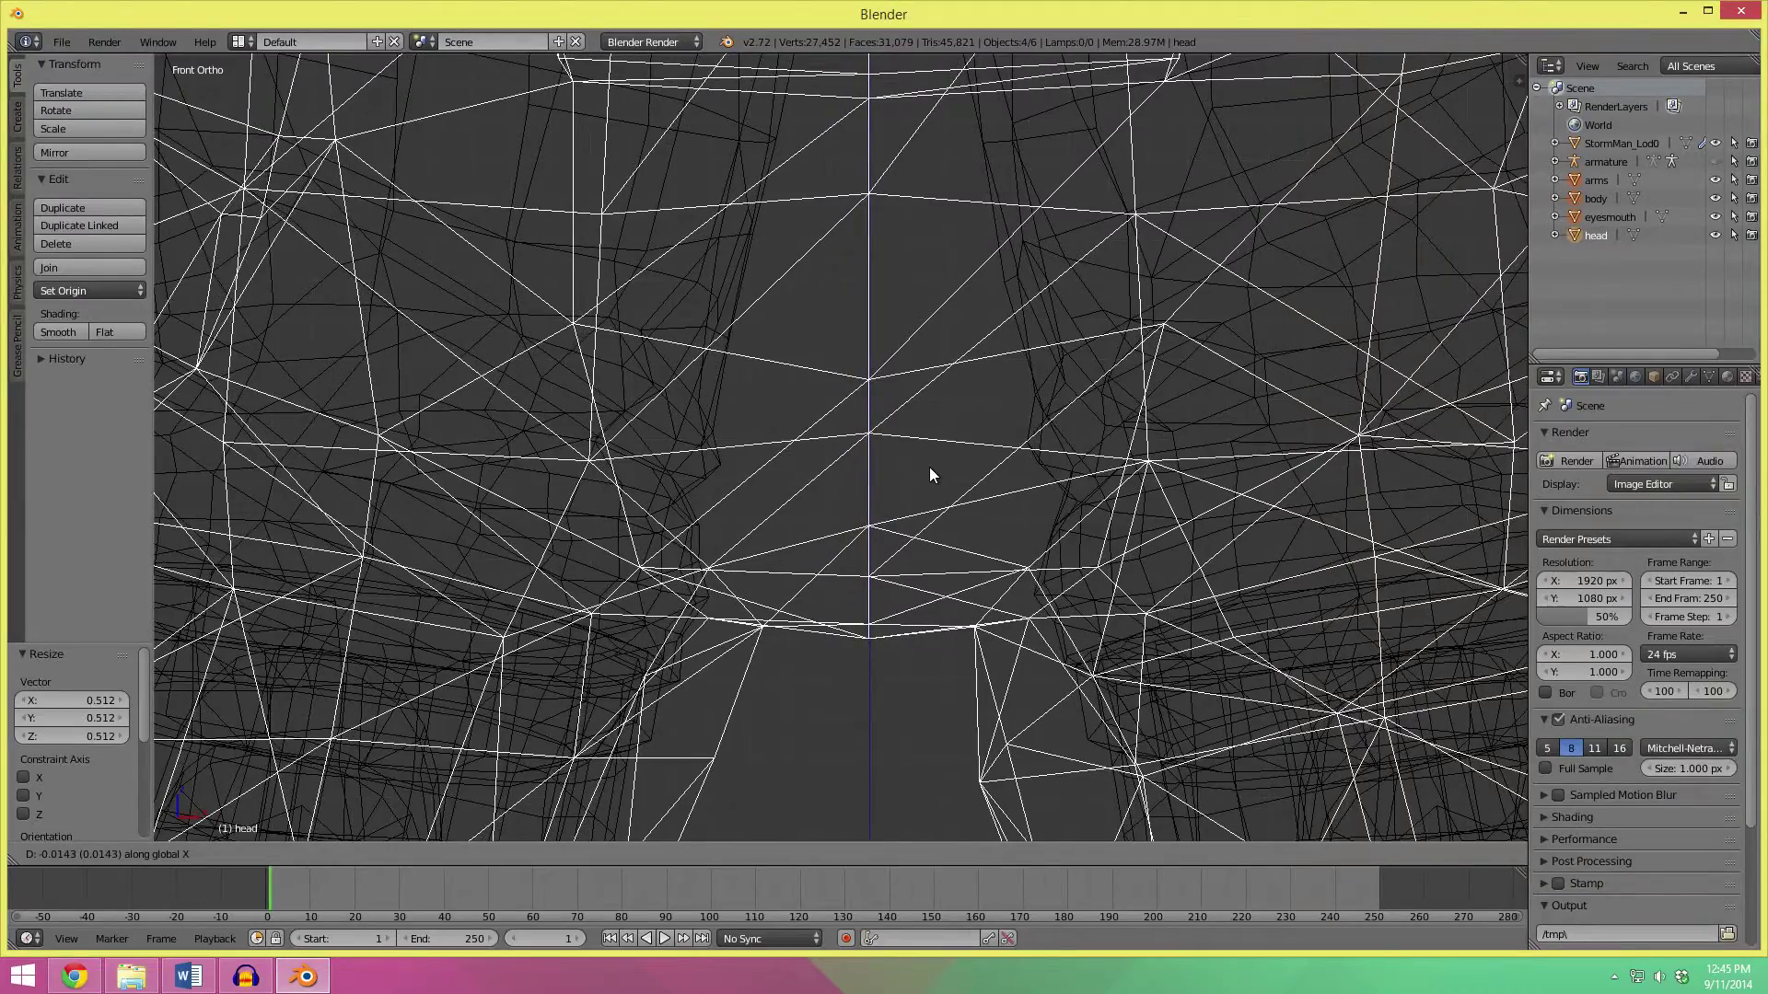
{"action": "left_click", "coordinate": [930, 467]}
Fine-tune the meshes' centring by about 0.00009 along X and return to solid shading.
{"action": "scroll", "coordinate": [947, 472], "scroll_direction": "up", "scroll_amount": 5}
{"action": "key", "text": "g"}
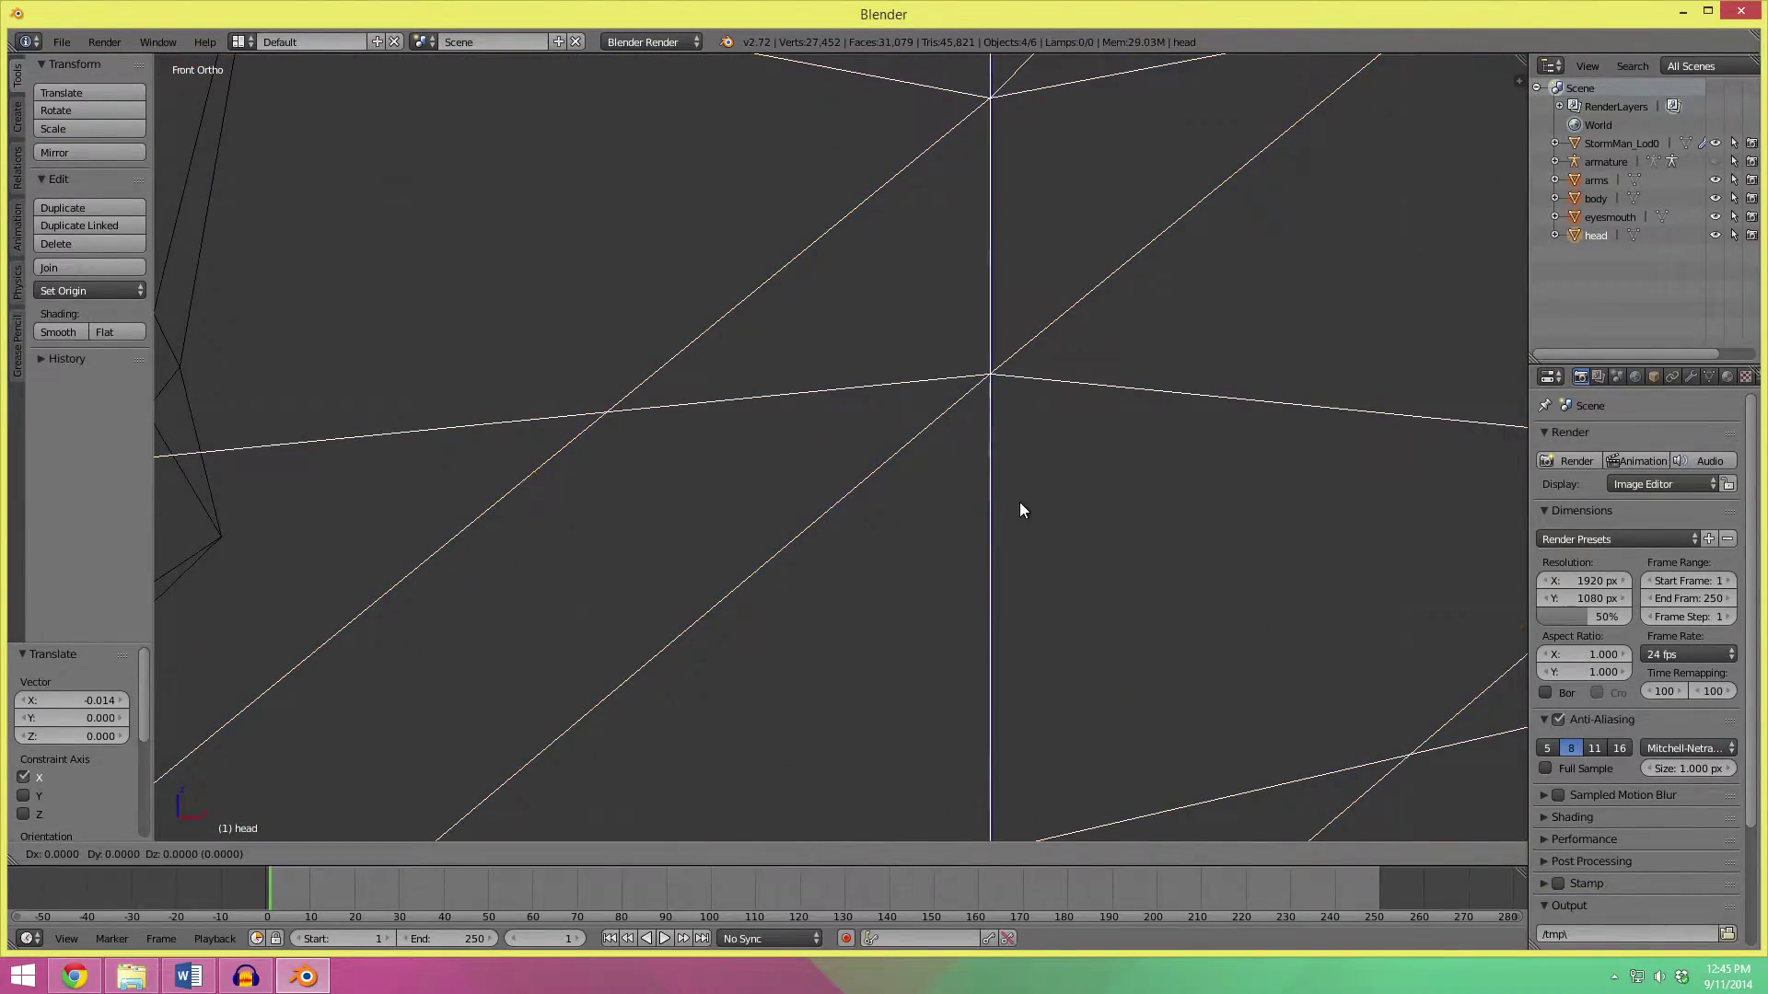
{"action": "left_click", "coordinate": [1020, 510]}
{"action": "scroll", "coordinate": [1020, 510], "scroll_direction": "down", "scroll_amount": 5}
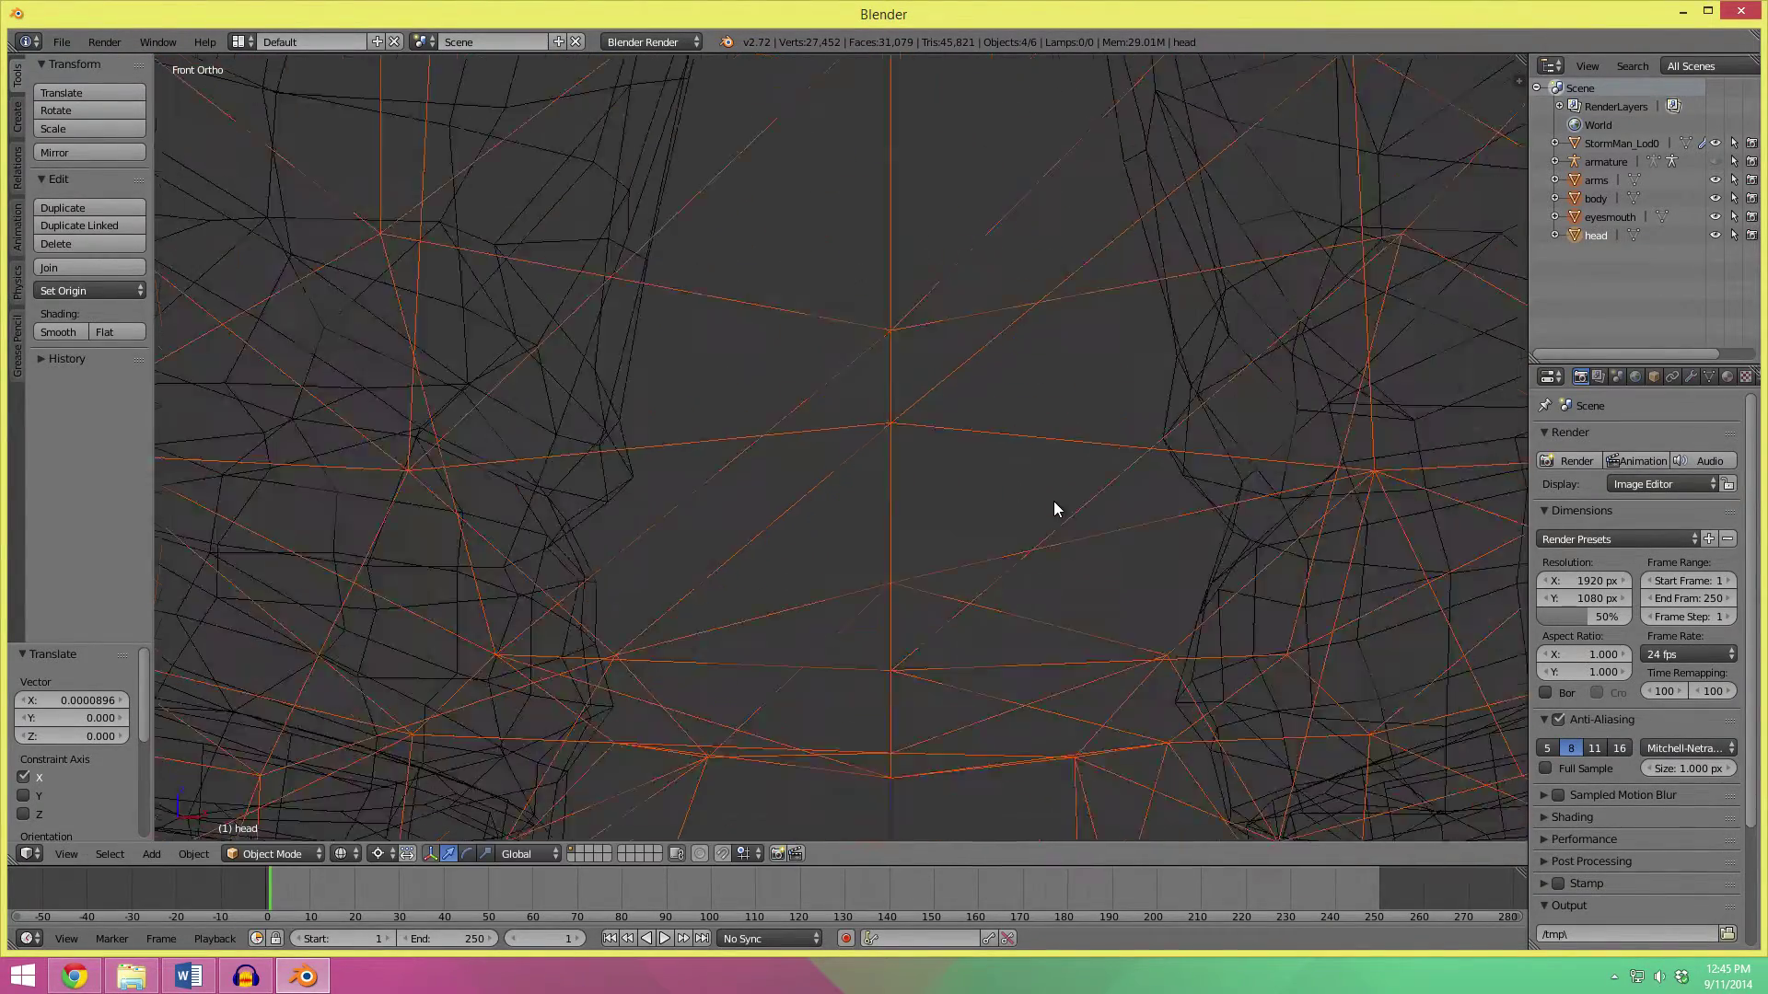
{"action": "scroll", "coordinate": [985, 517], "scroll_direction": "down", "scroll_amount": 5}
{"action": "key", "text": "z"}
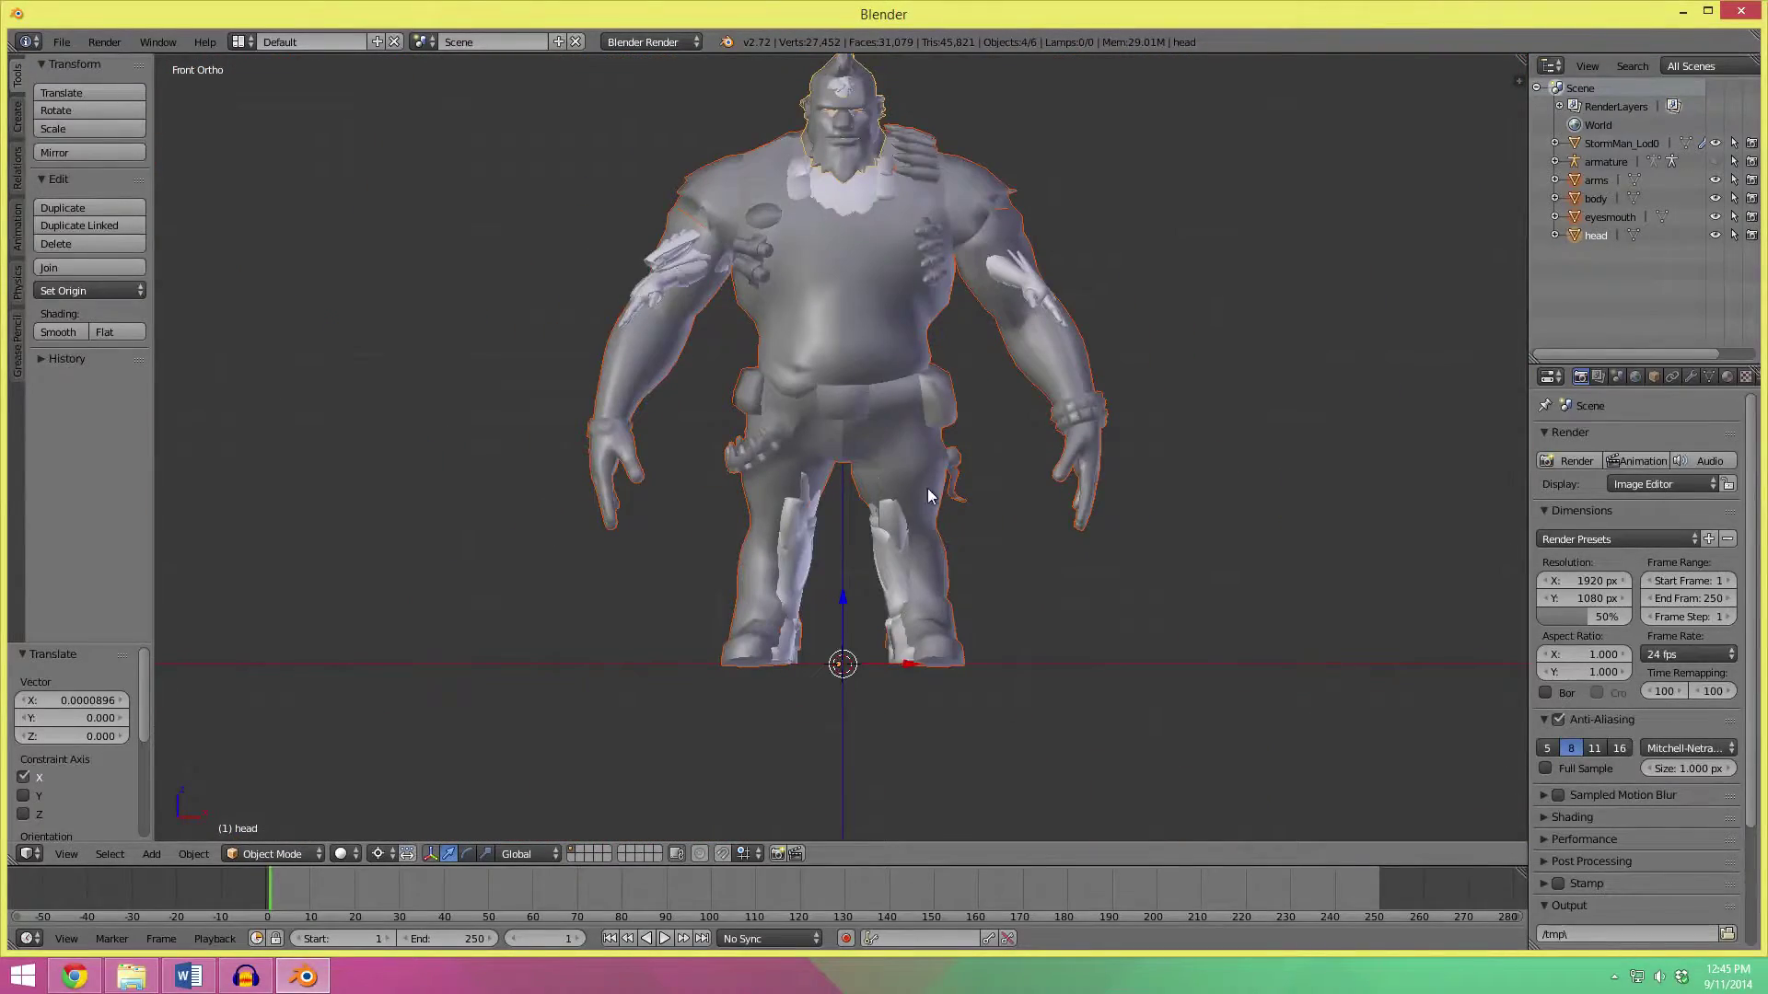
Apply location, then rotation and scale, to the four selected Salvador meshes and deselect everything.
{"action": "mouse_move", "coordinate": [926, 488]}
{"action": "middle_mouse_down"}
{"action": "mouse_move", "coordinate": [871, 522]}
{"action": "mouse_move", "coordinate": [877, 501]}
{"action": "mouse_move", "coordinate": [904, 500]}
{"action": "middle_mouse_up"}
{"action": "scroll", "coordinate": [872, 522], "scroll_direction": "down", "scroll_amount": 4}
{"action": "scroll", "coordinate": [786, 378], "scroll_direction": "up", "scroll_amount": 3}
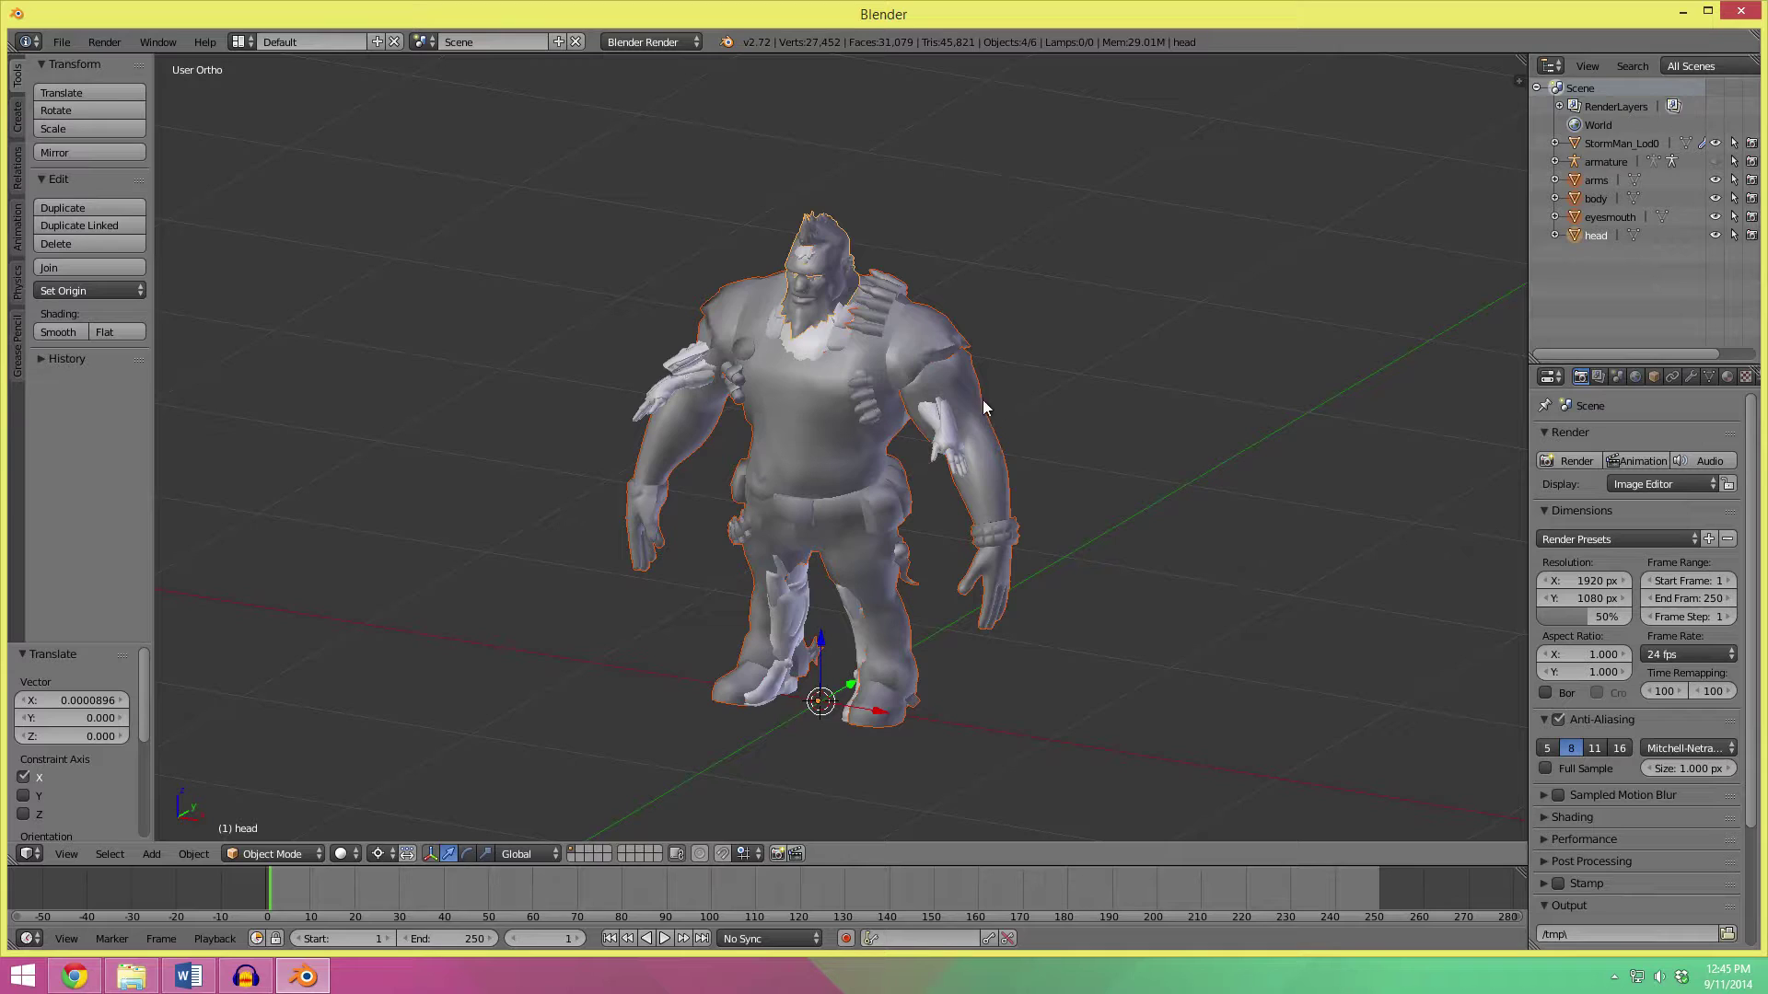
{"action": "key", "text": "ctrl+a"}
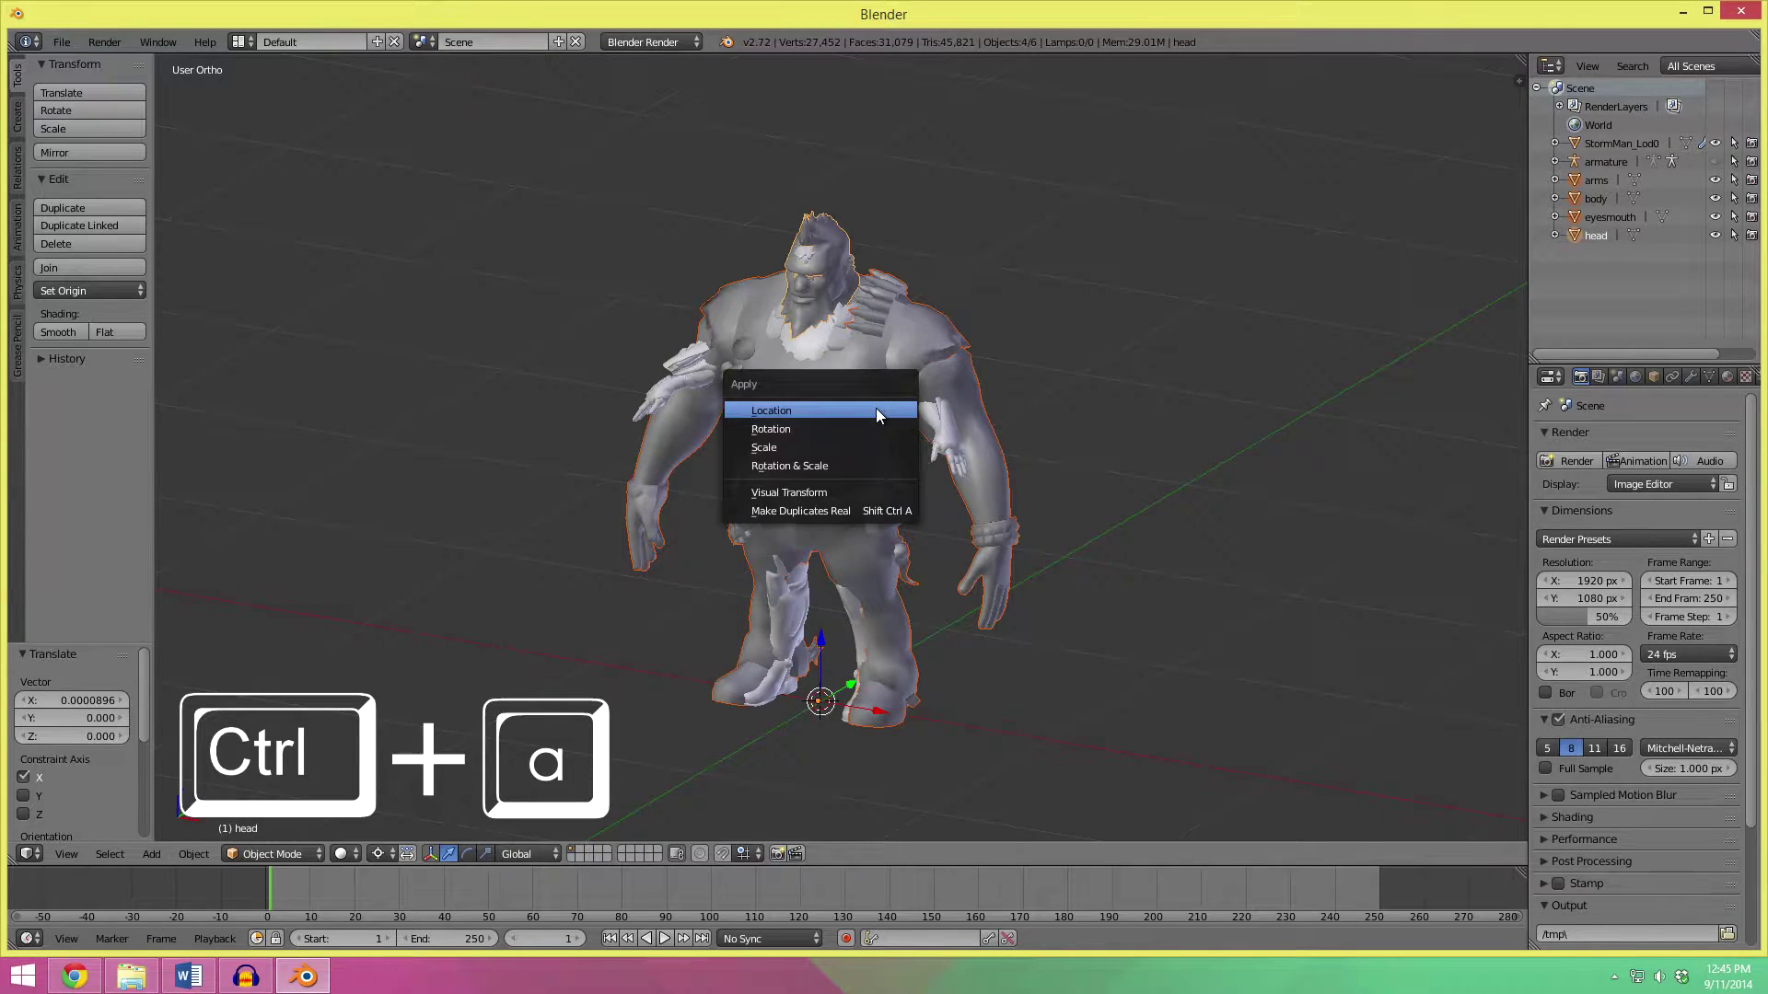
{"action": "left_click", "coordinate": [801, 417]}
{"action": "key", "text": "ctrl+a"}
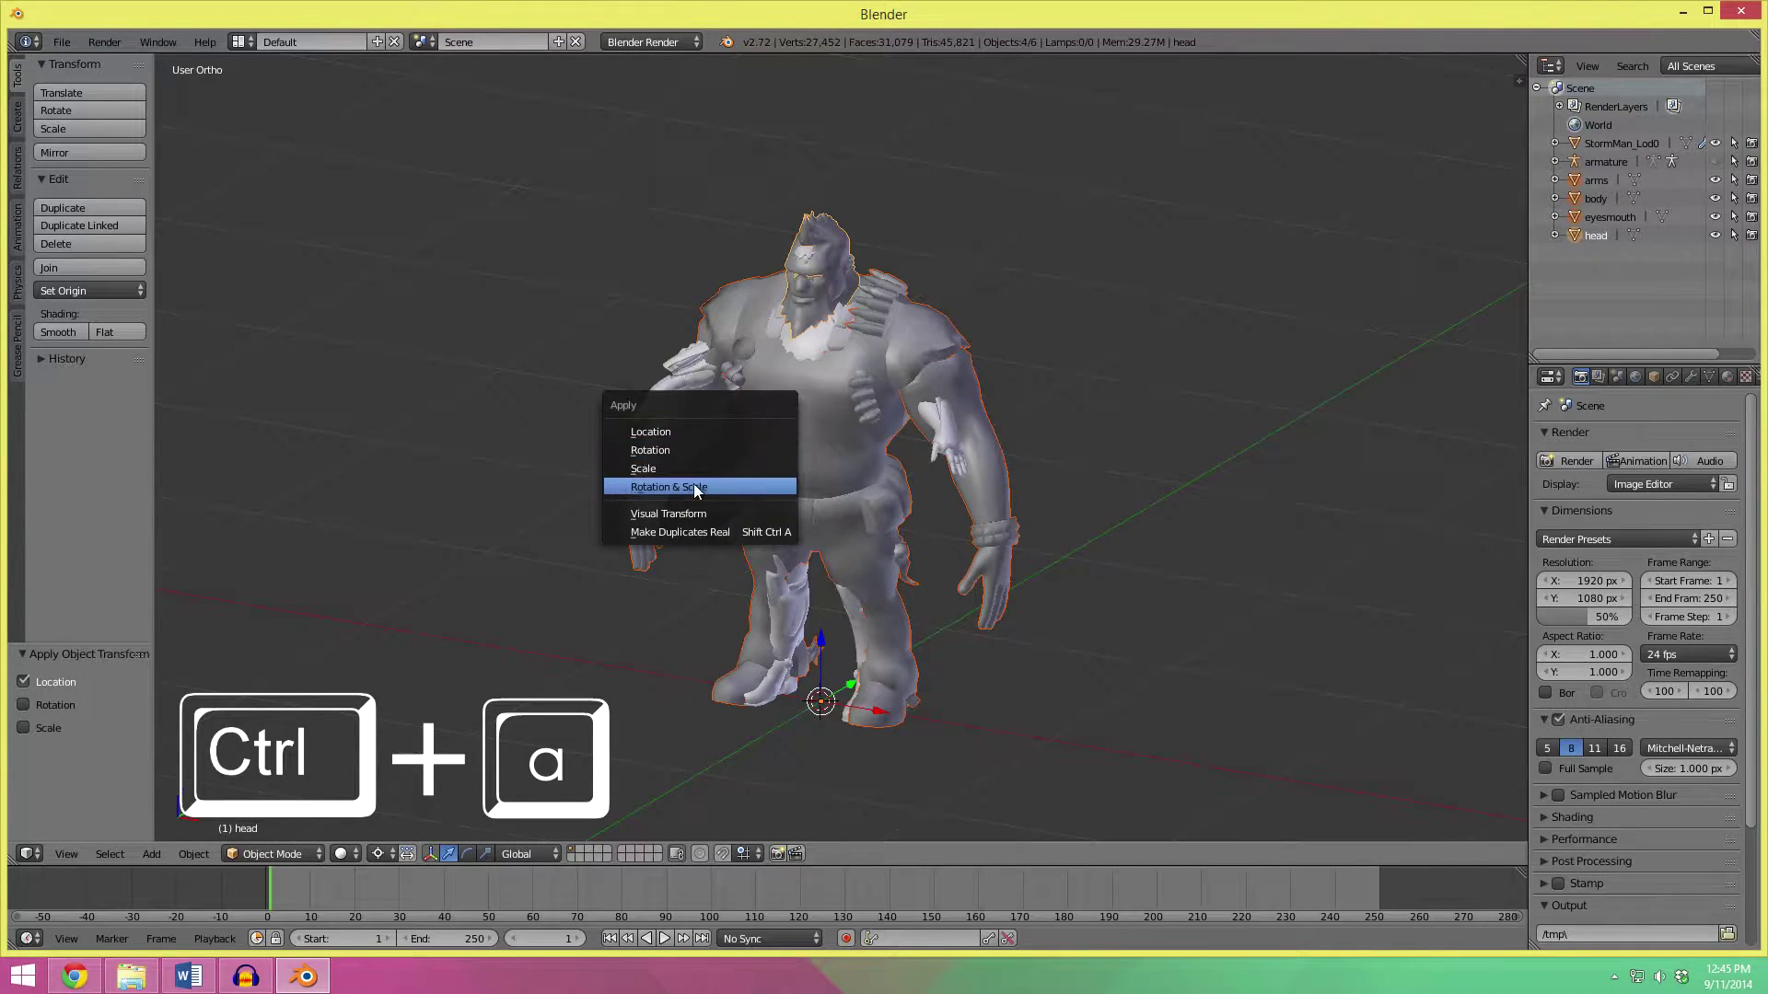
{"action": "left_click", "coordinate": [632, 489]}
{"action": "middle_click_drag", "start_coordinate": [783, 474], "coordinate": [838, 468]}
{"action": "key", "text": "a"}
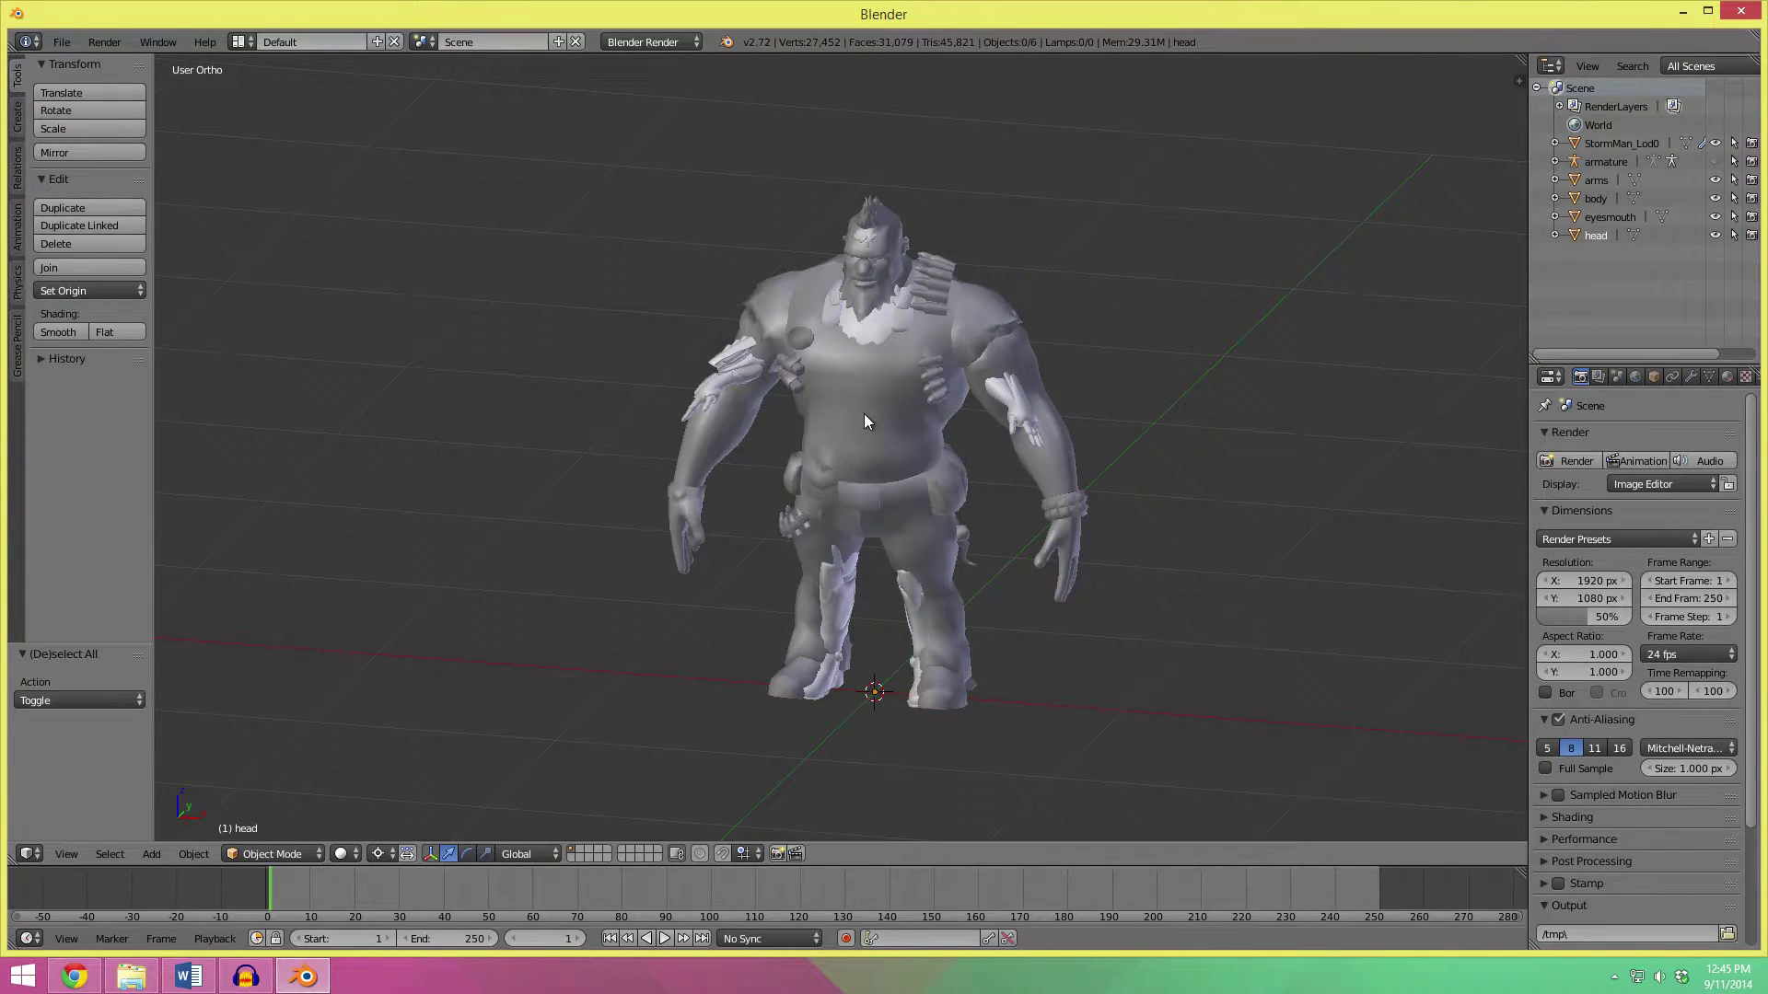
{"action": "right_click", "coordinate": [719, 363]}
{"action": "middle_click_drag", "start_coordinate": [787, 451], "coordinate": [864, 417]}
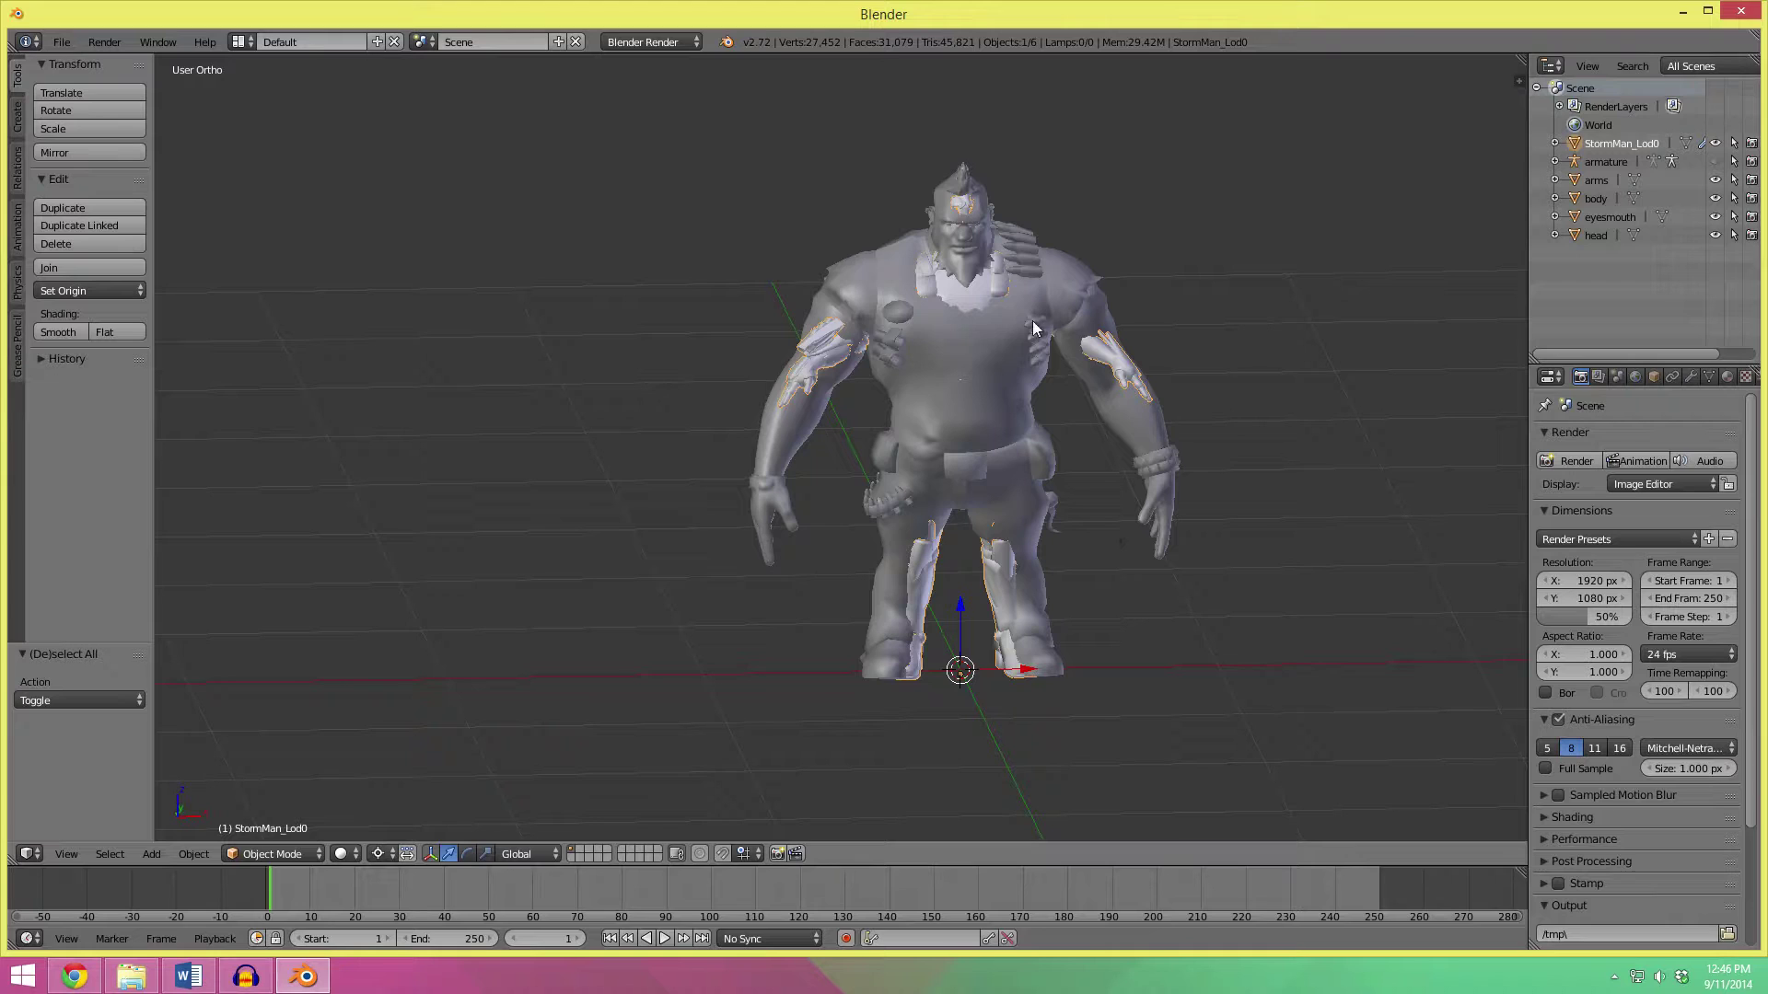
{"action": "scroll", "coordinate": [1031, 321], "scroll_direction": "up", "scroll_amount": 5}
{"action": "key", "text": "g"}
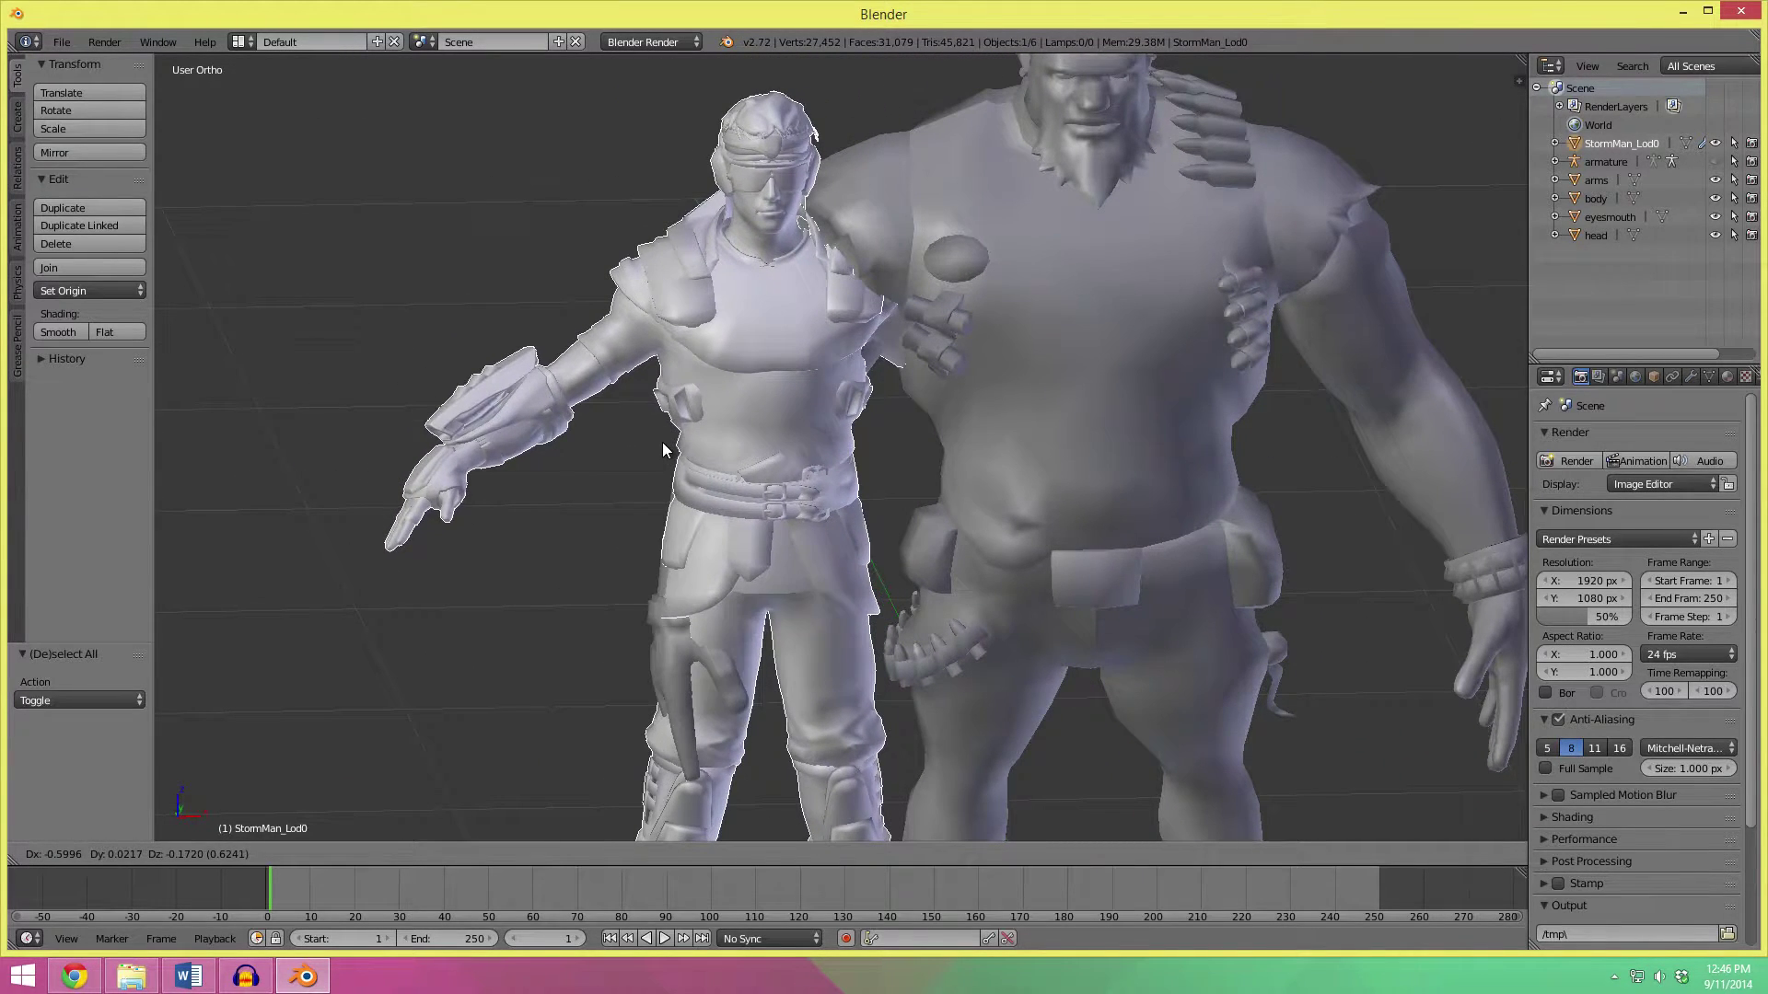
{"action": "key", "text": "Escape"}
{"action": "key", "text": "Tab"}
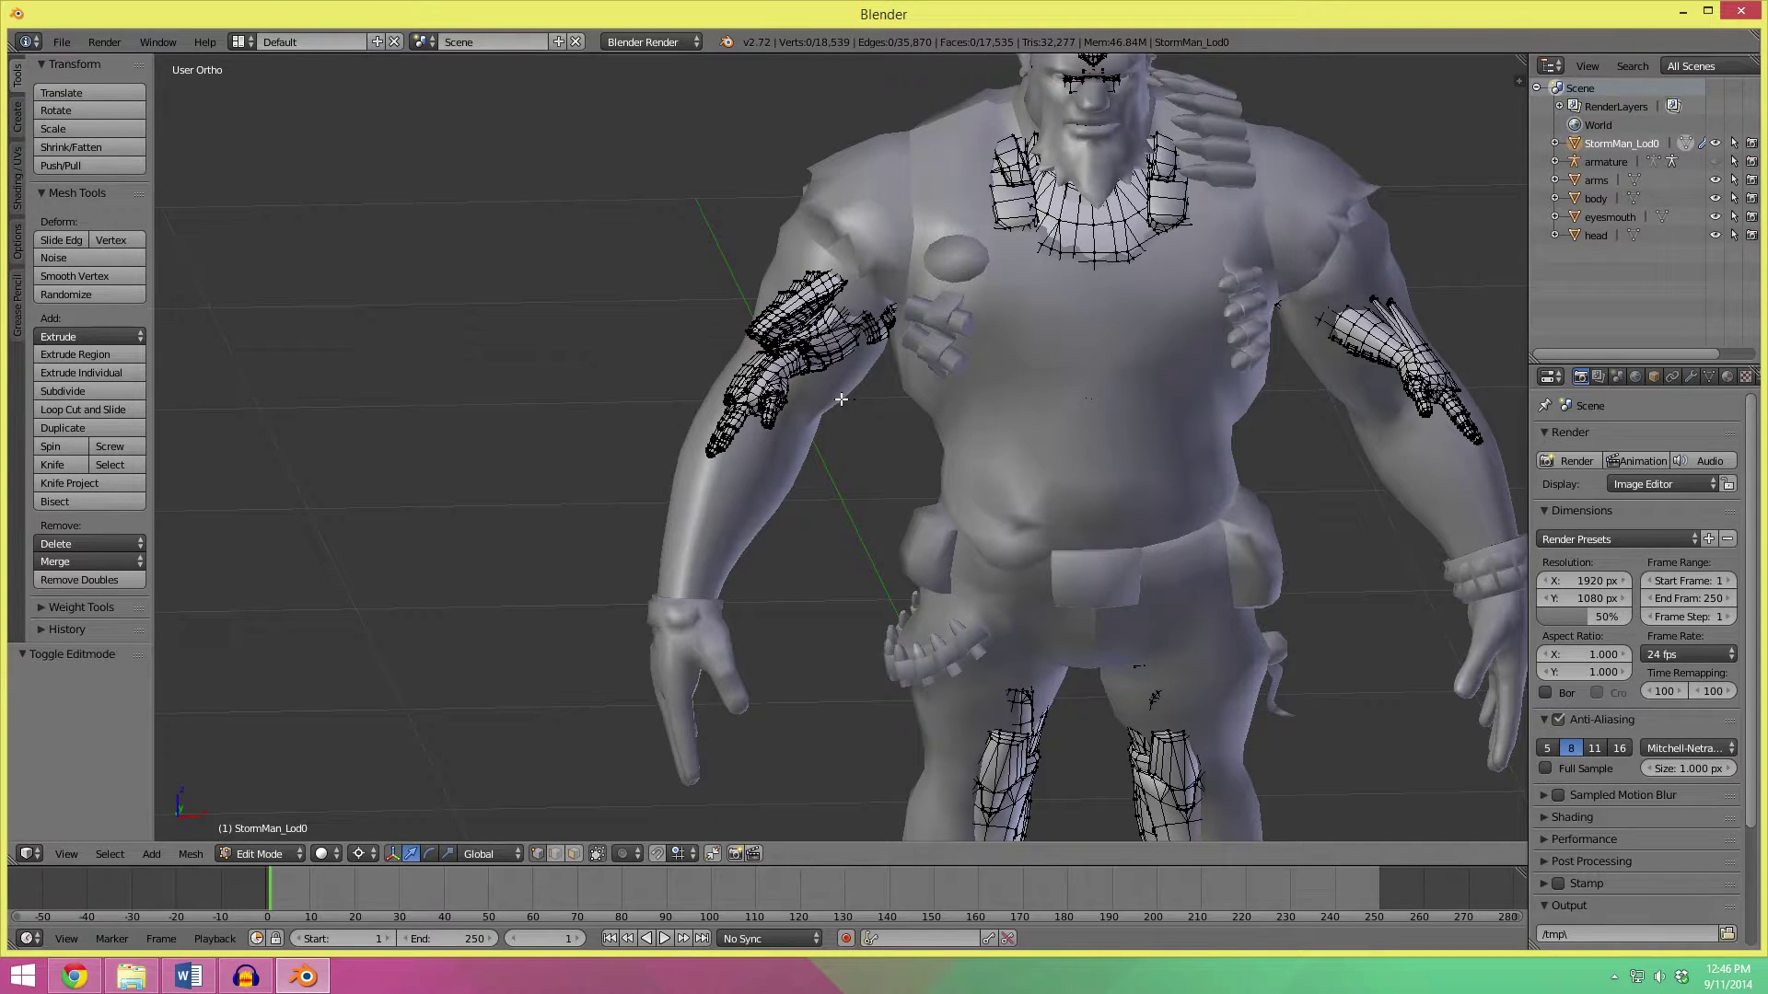
{"action": "key", "text": "Tab"}
Hide Salvador's arms and body meshes to expose the StormMan model.
{"action": "right_click", "coordinate": [733, 516]}
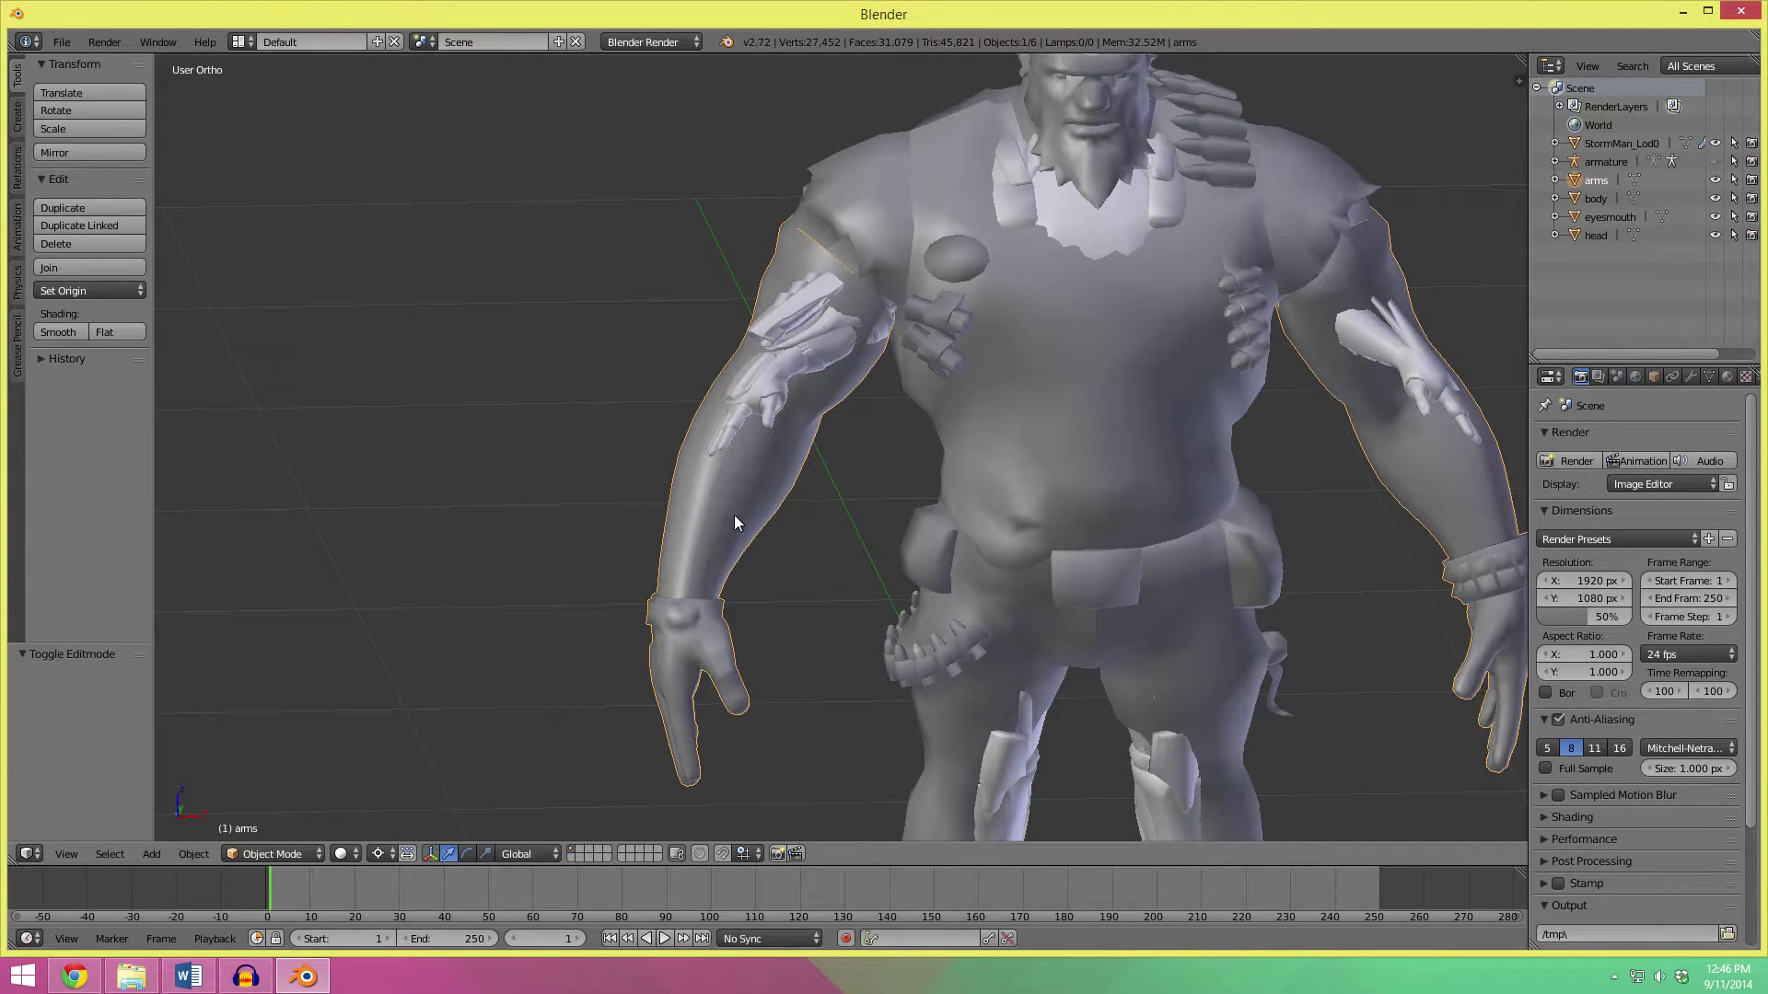
{"action": "key", "text": "h"}
{"action": "right_click", "coordinate": [996, 472]}
{"action": "key", "text": "h"}
{"action": "middle_click_drag", "start_coordinate": [996, 473], "coordinate": [882, 345]}
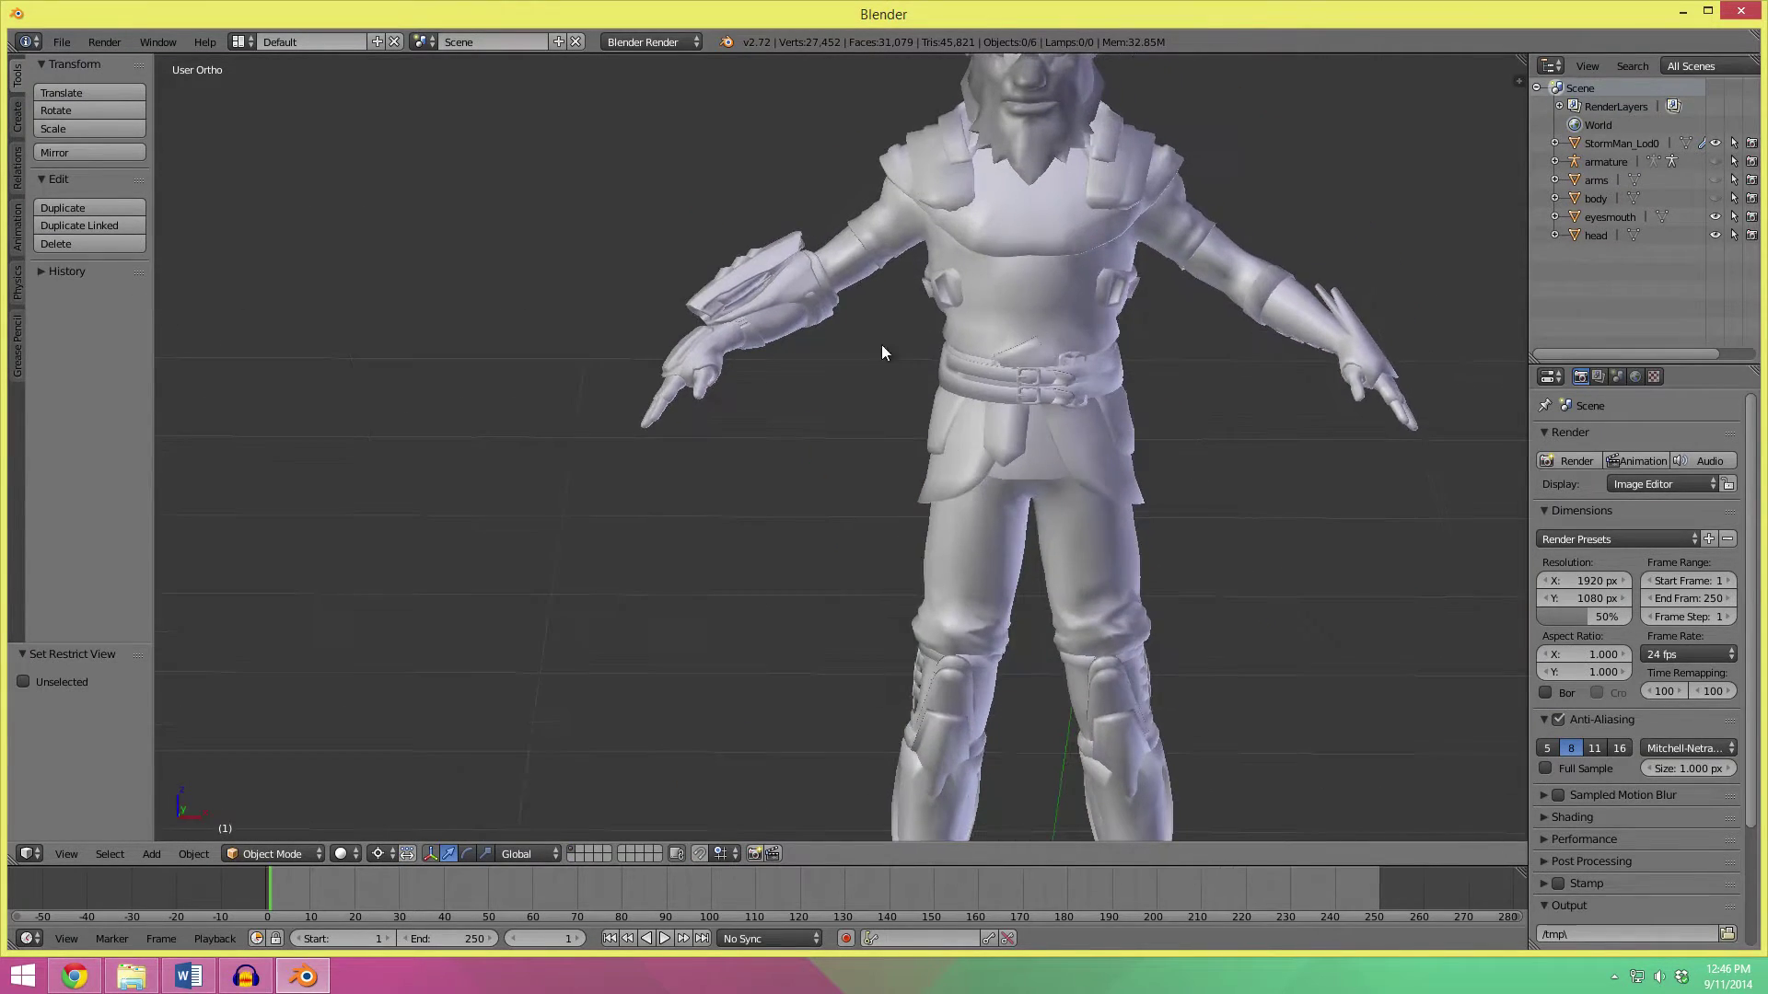
In Edit Mode on StormMan_Lod0, circle-select the finned upper part of the right forearm gauntlet through wireframe, then return to solid shading.
{"action": "right_click", "coordinate": [683, 345]}
{"action": "scroll", "coordinate": [948, 493], "scroll_direction": "down", "scroll_amount": 2}
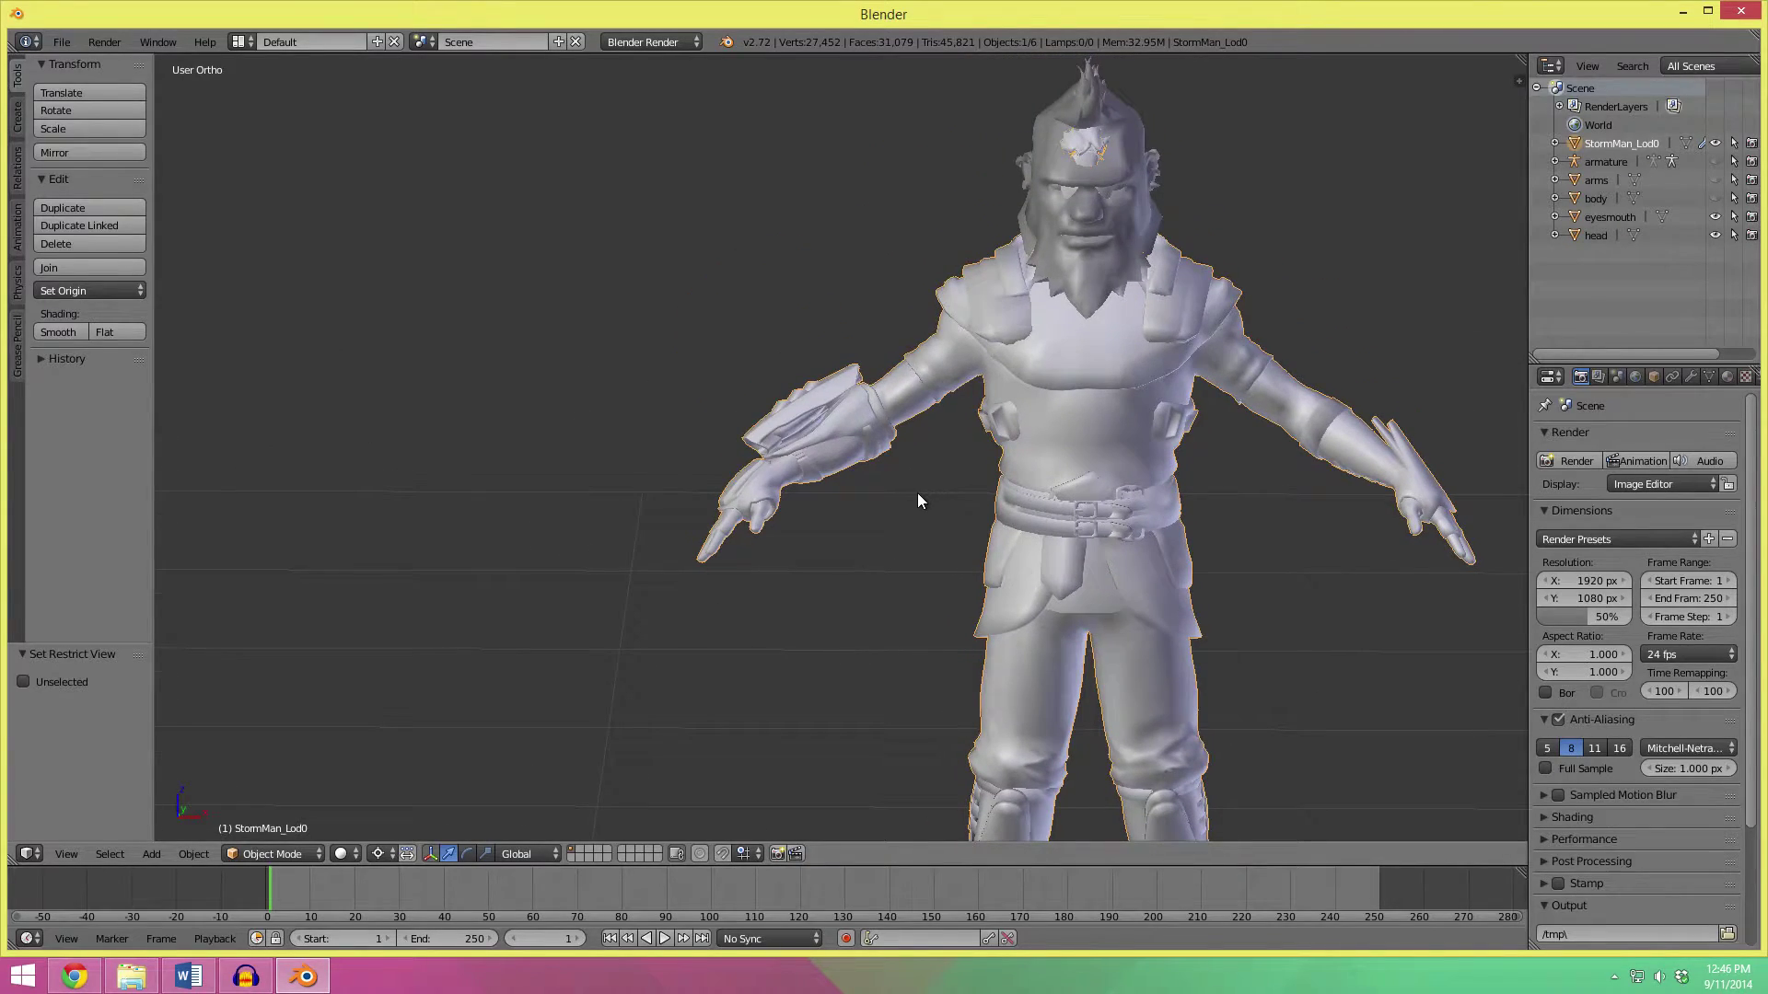
{"action": "key", "text": "Tab"}
{"action": "scroll", "coordinate": [933, 415], "scroll_direction": "up", "scroll_amount": 6}
{"action": "mouse_move", "coordinate": [940, 504]}
{"action": "middle_mouse_down"}
{"action": "mouse_move", "coordinate": [893, 486]}
{"action": "mouse_move", "coordinate": [1058, 500]}
{"action": "middle_mouse_up"}
{"action": "key", "text": "z"}
{"action": "scroll", "coordinate": [819, 452], "scroll_direction": "up", "scroll_amount": 1}
{"action": "key", "text": "c"}
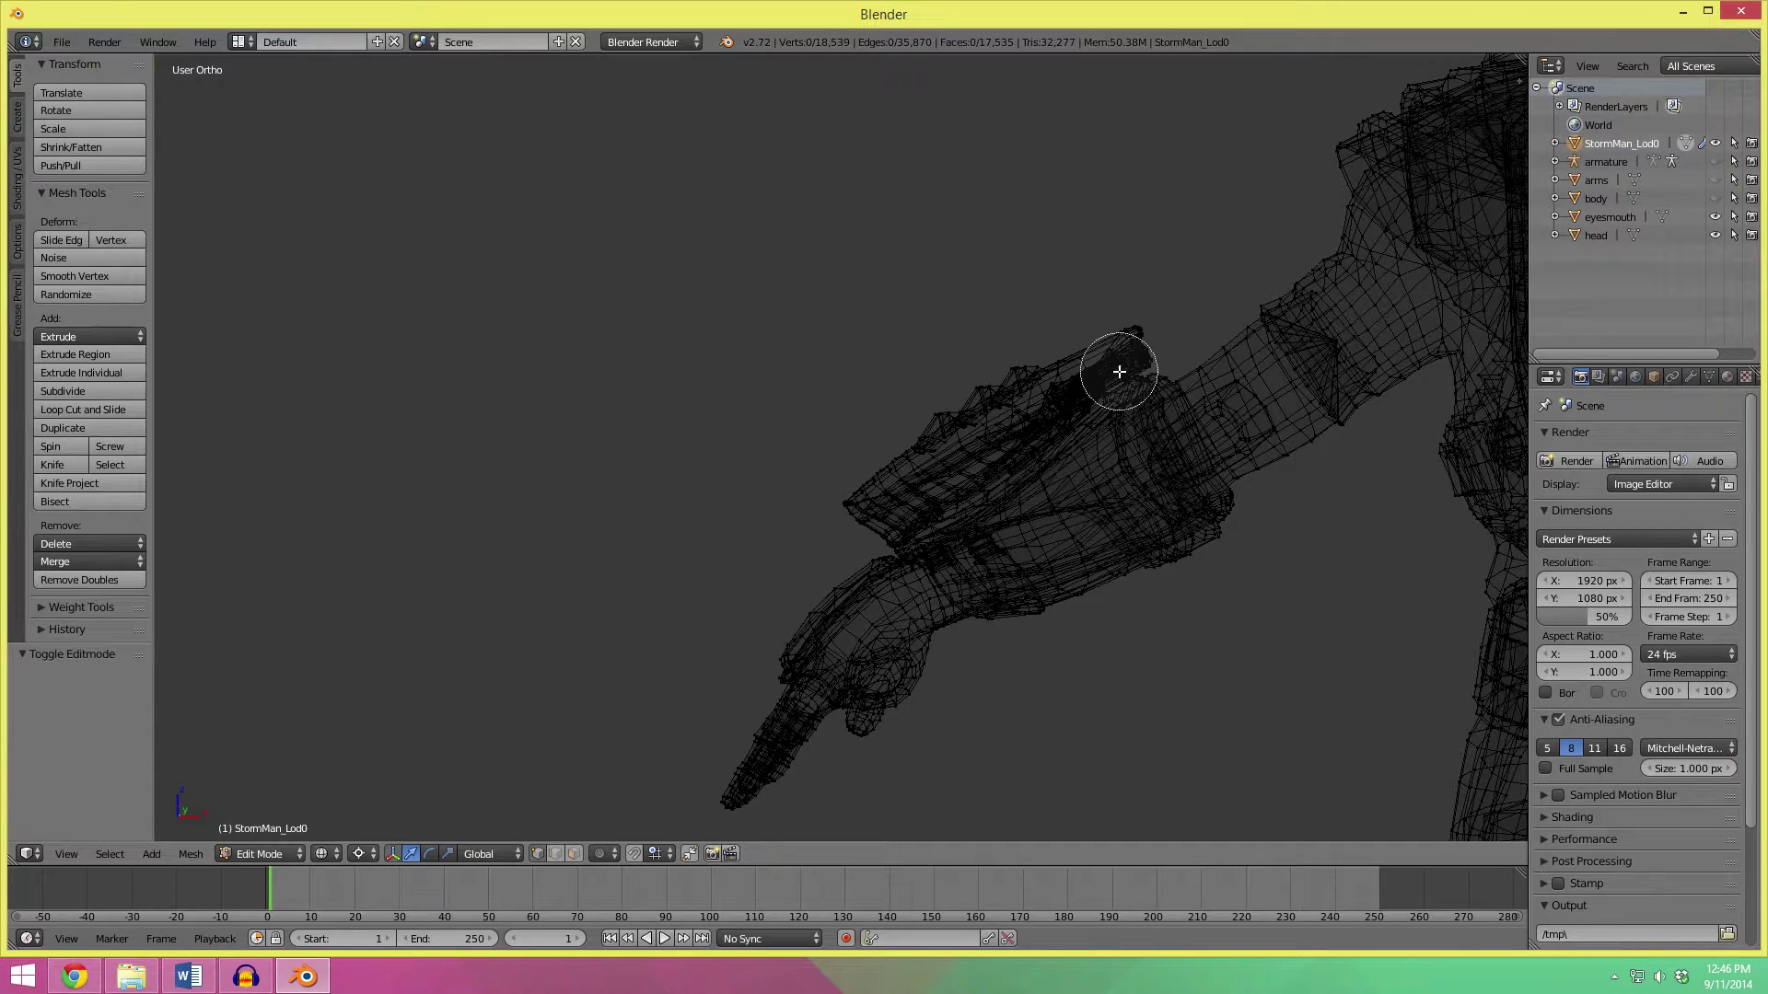
{"action": "mouse_move", "coordinate": [1125, 323]}
{"action": "left_mouse_down"}
{"action": "mouse_move", "coordinate": [895, 478]}
{"action": "mouse_move", "coordinate": [998, 379]}
{"action": "mouse_move", "coordinate": [961, 458]}
{"action": "mouse_move", "coordinate": [849, 485]}
{"action": "left_mouse_up"}
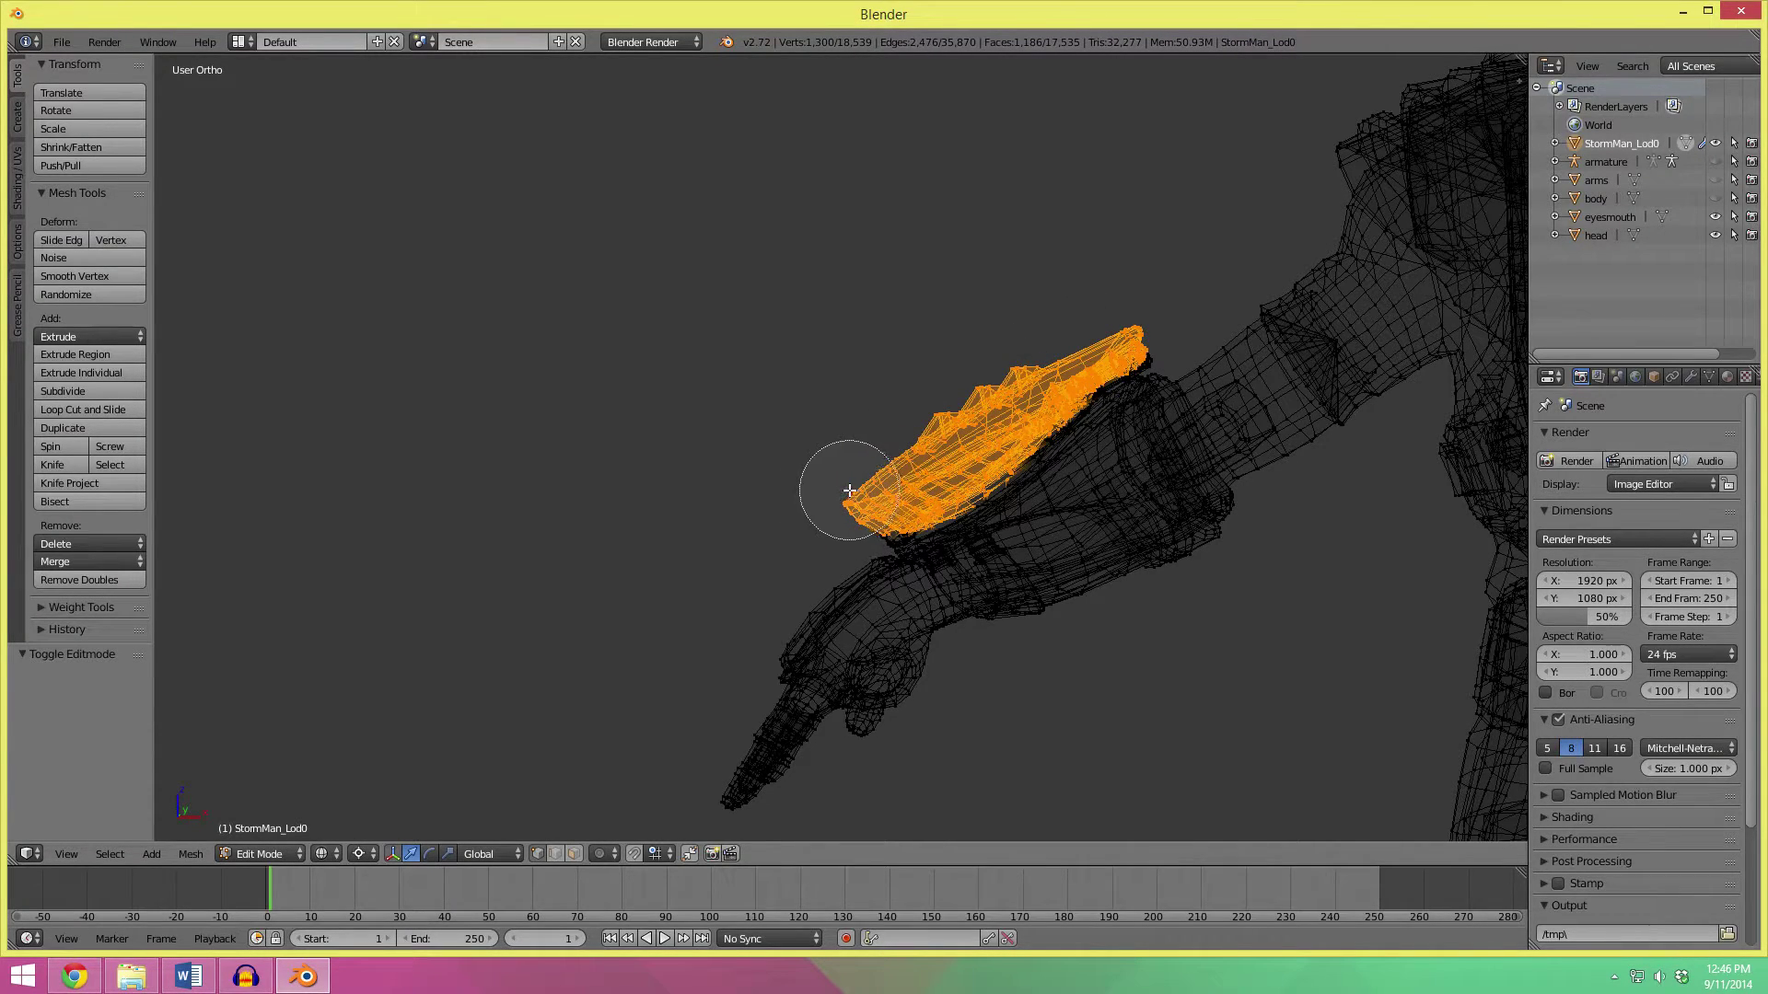
{"action": "right_click", "coordinate": [849, 491]}
{"action": "key", "text": "z"}
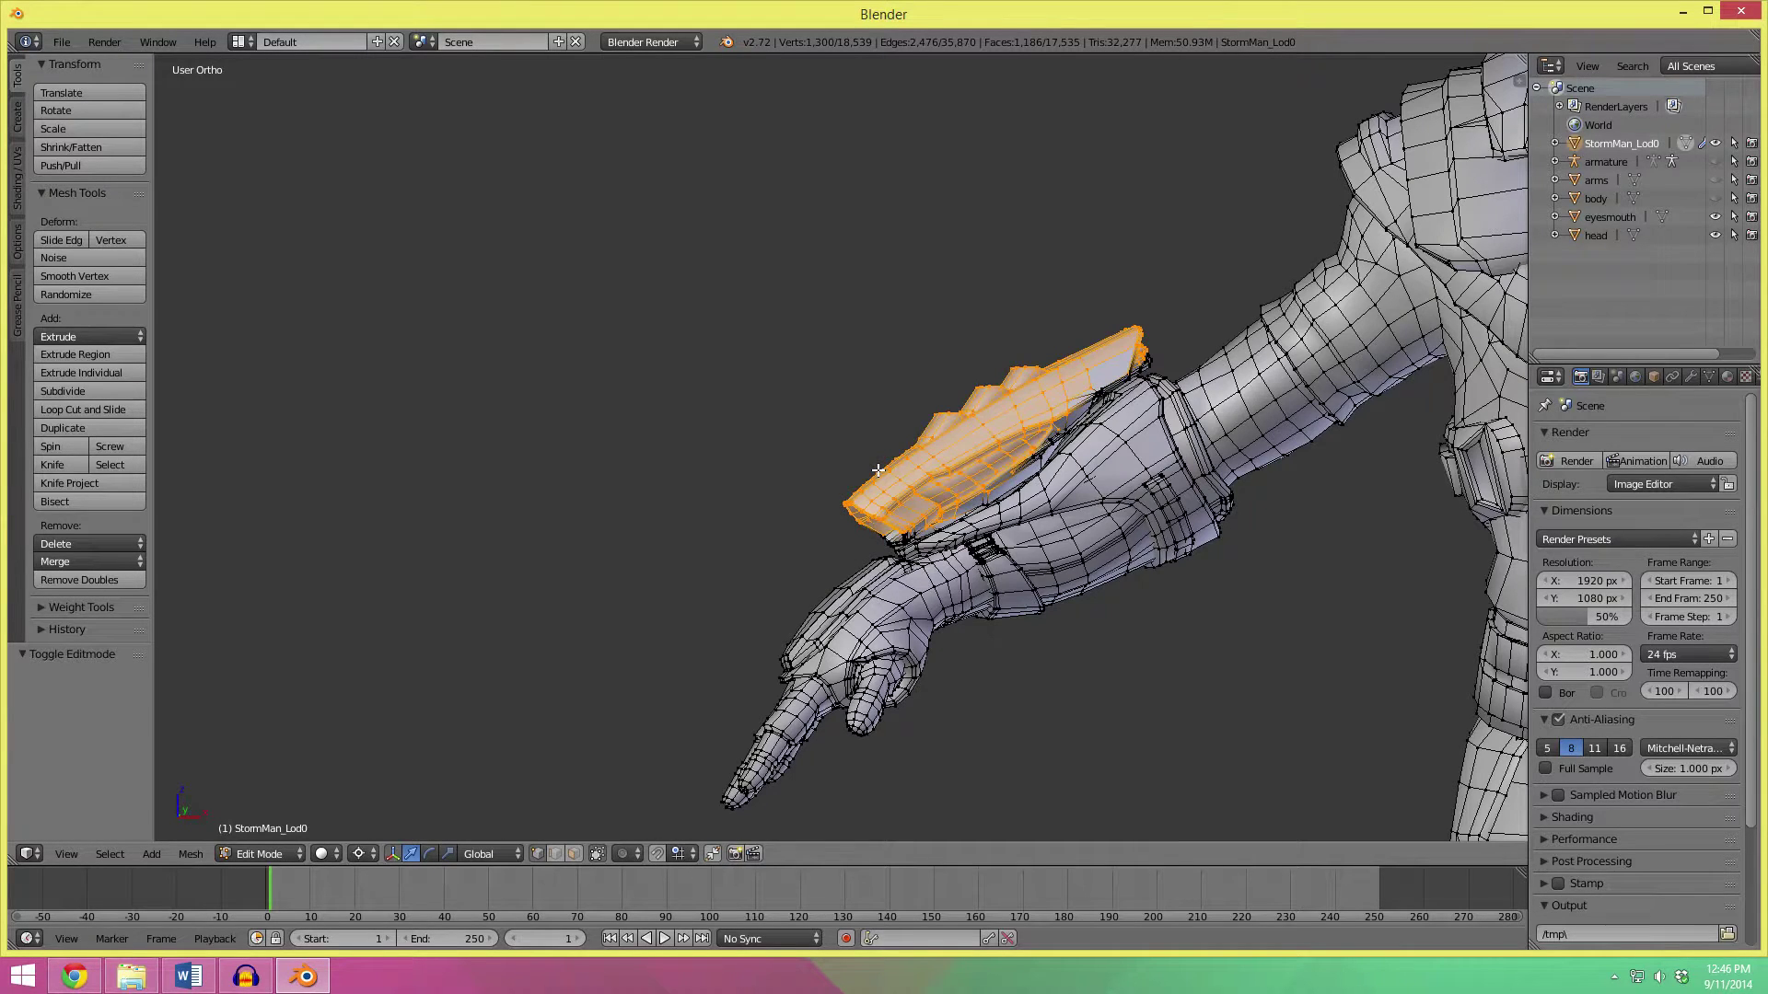
Extend the selection to all linked gauntlet geometry, adding the cuff's strap detail and the wrist strap.
{"action": "key", "text": "ctrl+l"}
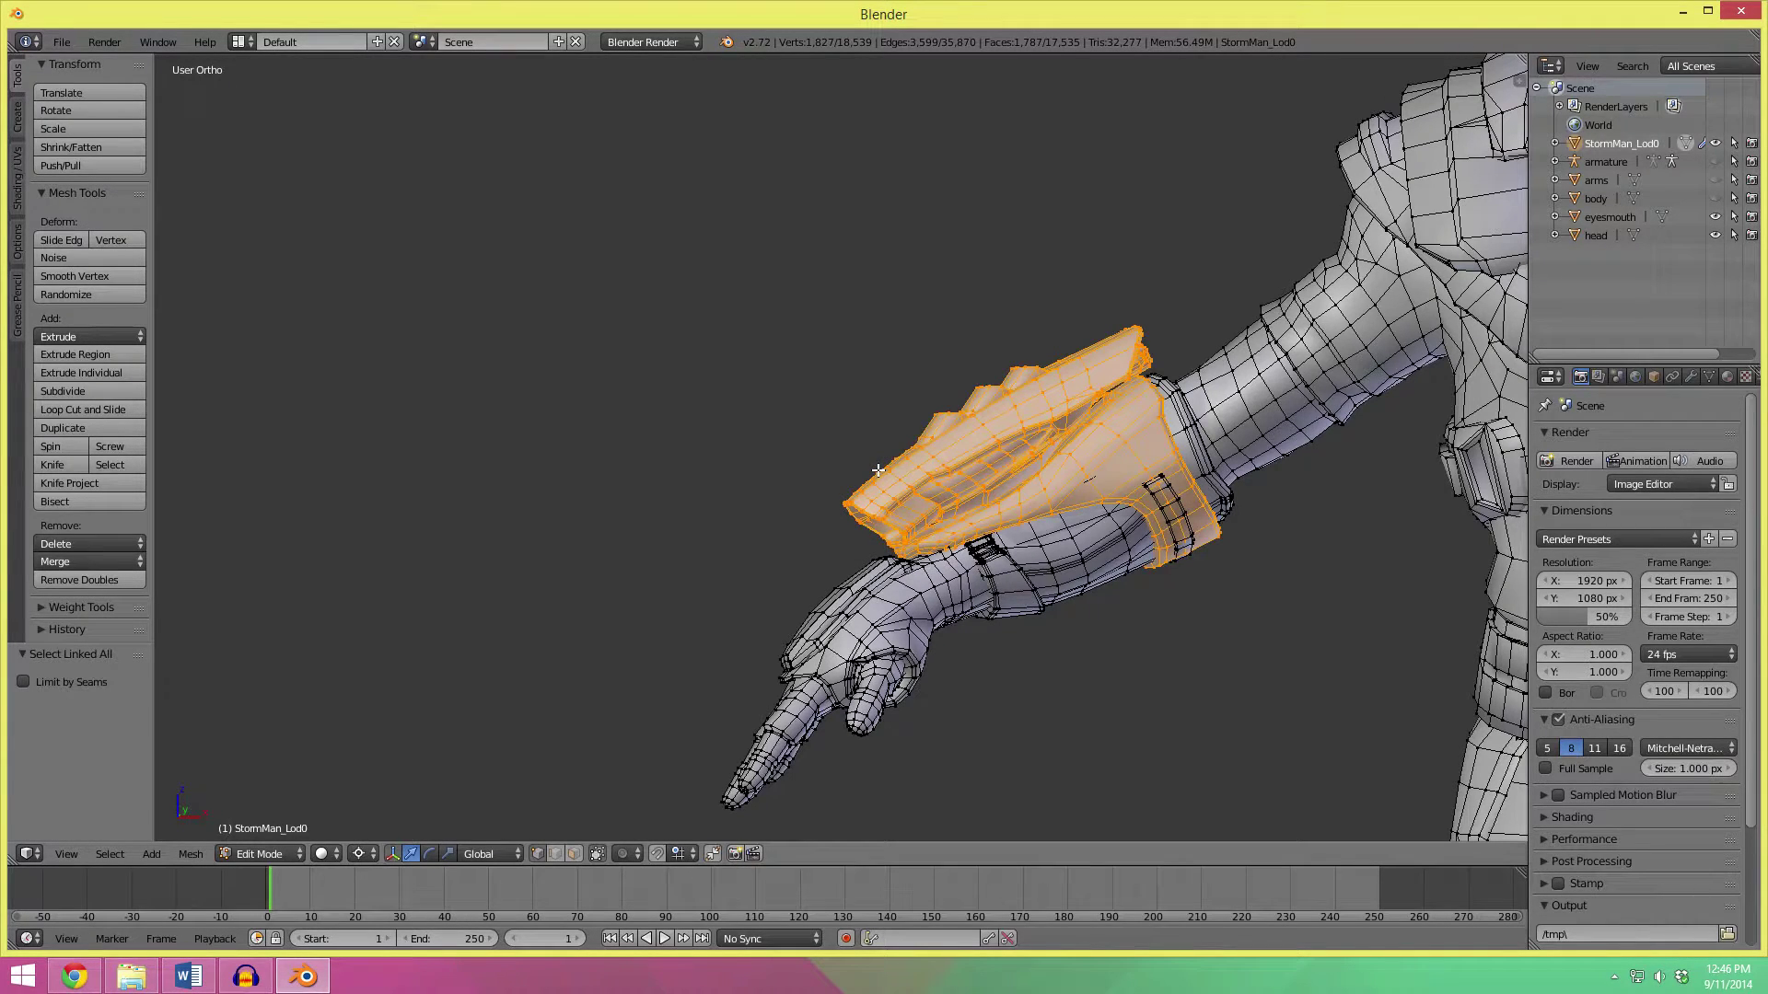
{"action": "scroll", "coordinate": [1178, 435], "scroll_direction": "up", "scroll_amount": 7}
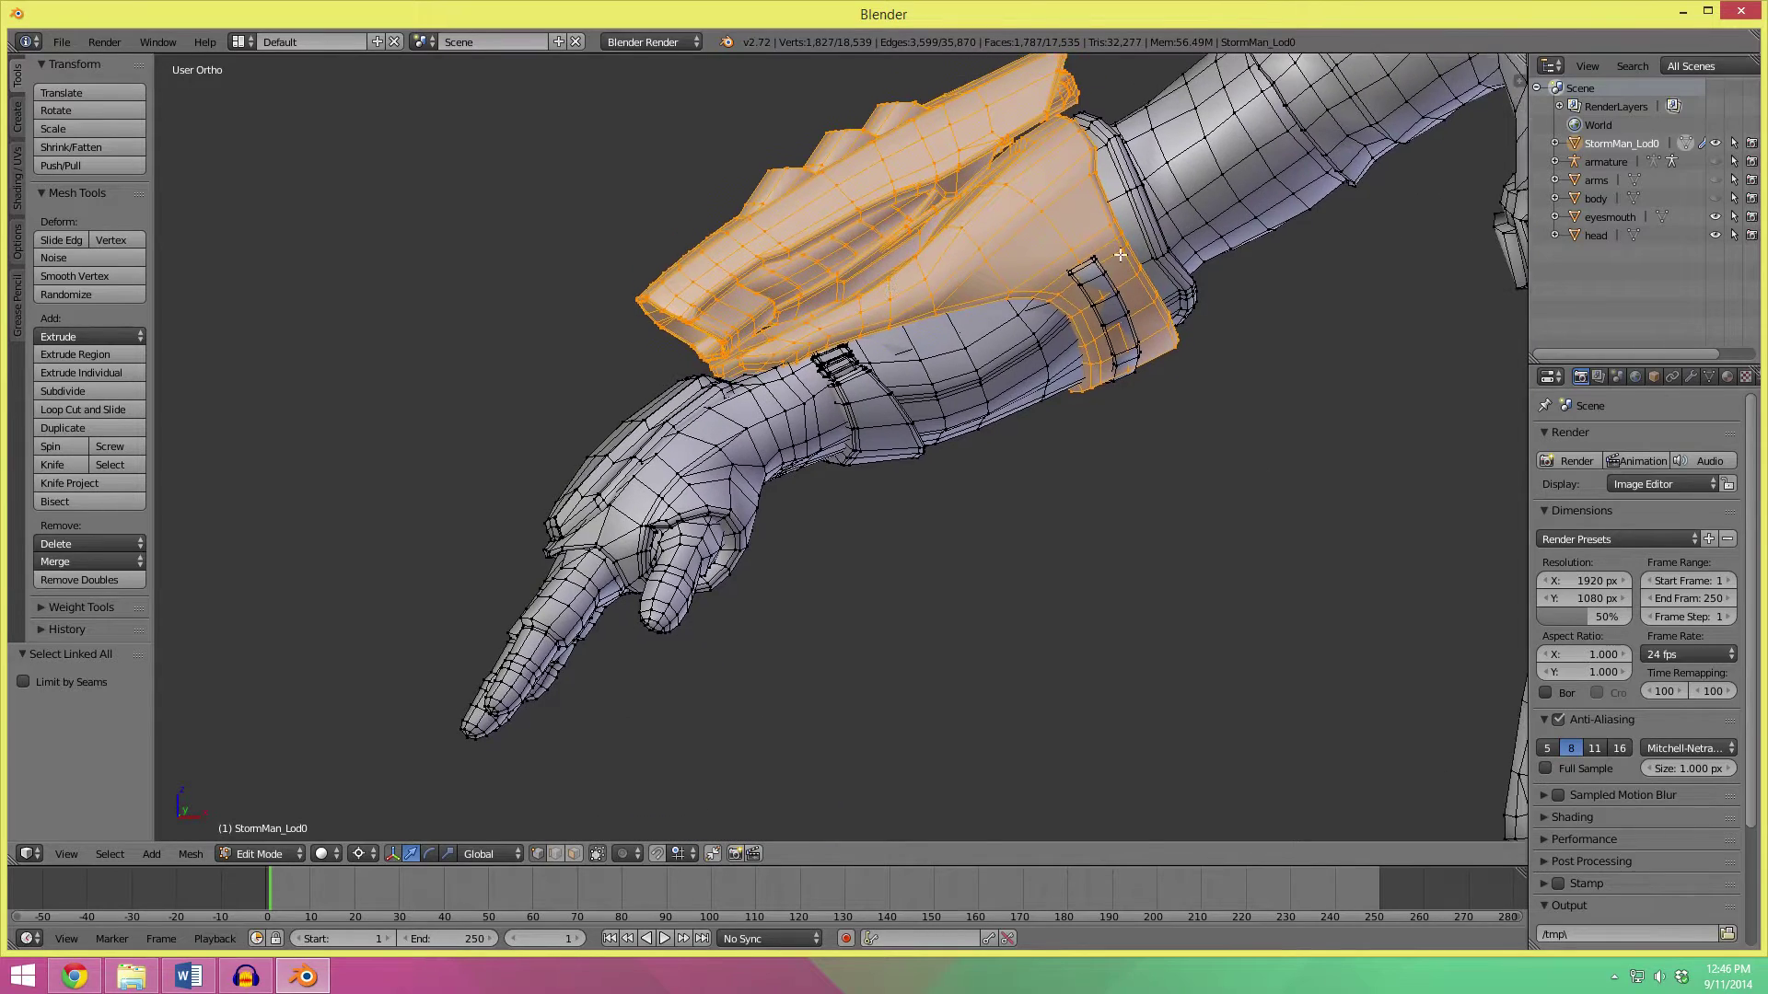
{"action": "key", "text": "c"}
{"action": "left_click", "coordinate": [1210, 343]}
{"action": "scroll", "coordinate": [797, 463], "scroll_direction": "up", "scroll_amount": 4}
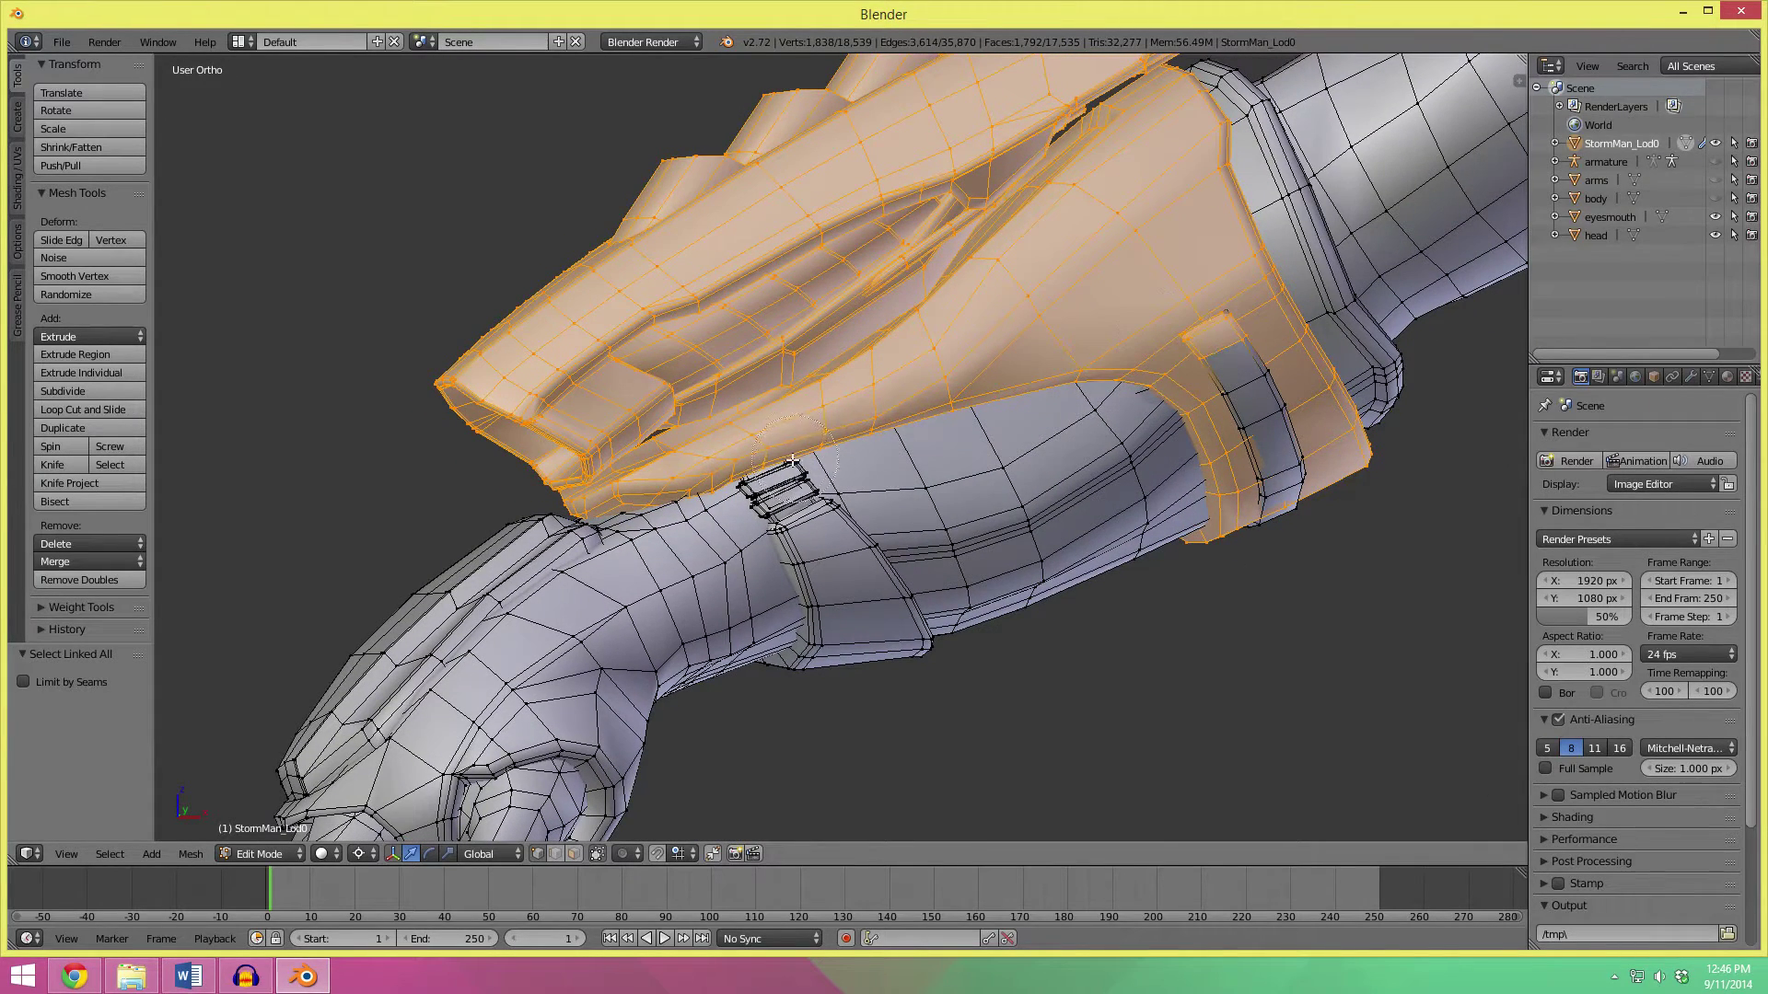
{"action": "left_click", "coordinate": [794, 468]}
{"action": "left_click", "coordinate": [835, 528]}
{"action": "key", "text": "ctrl+l"}
{"action": "scroll", "coordinate": [849, 526], "scroll_direction": "down", "scroll_amount": 5}
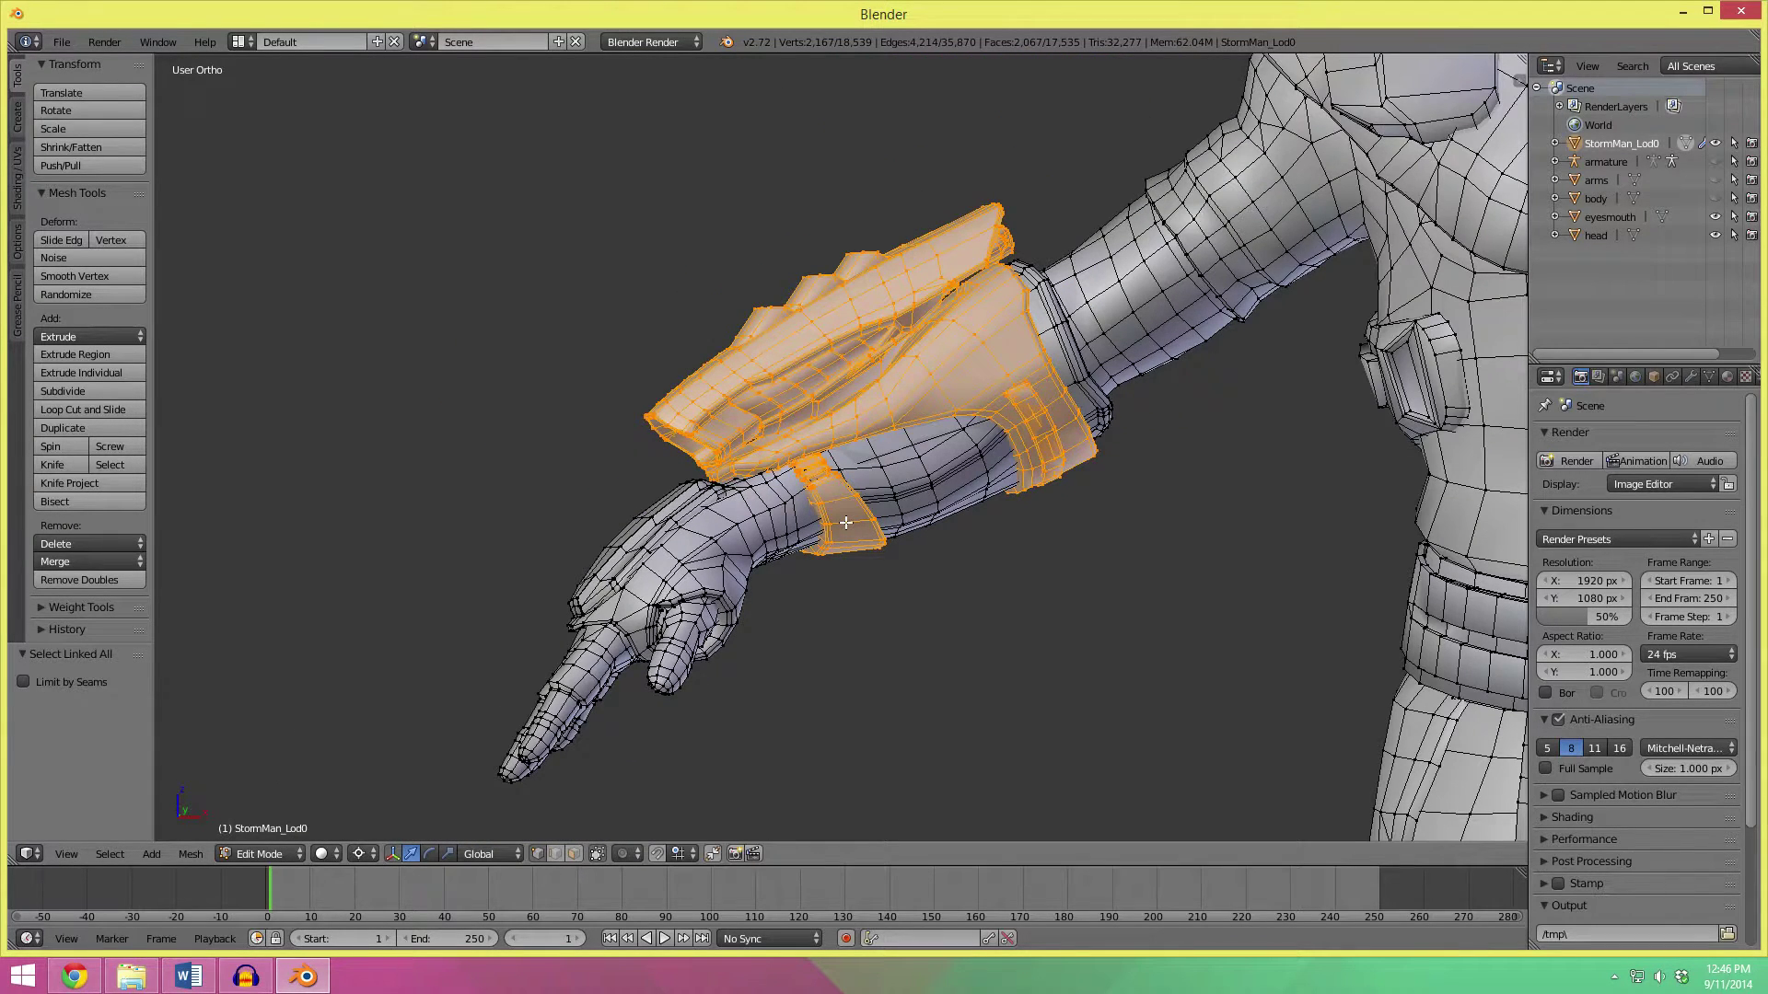
{"action": "scroll", "coordinate": [845, 522], "scroll_direction": "up", "scroll_amount": 2}
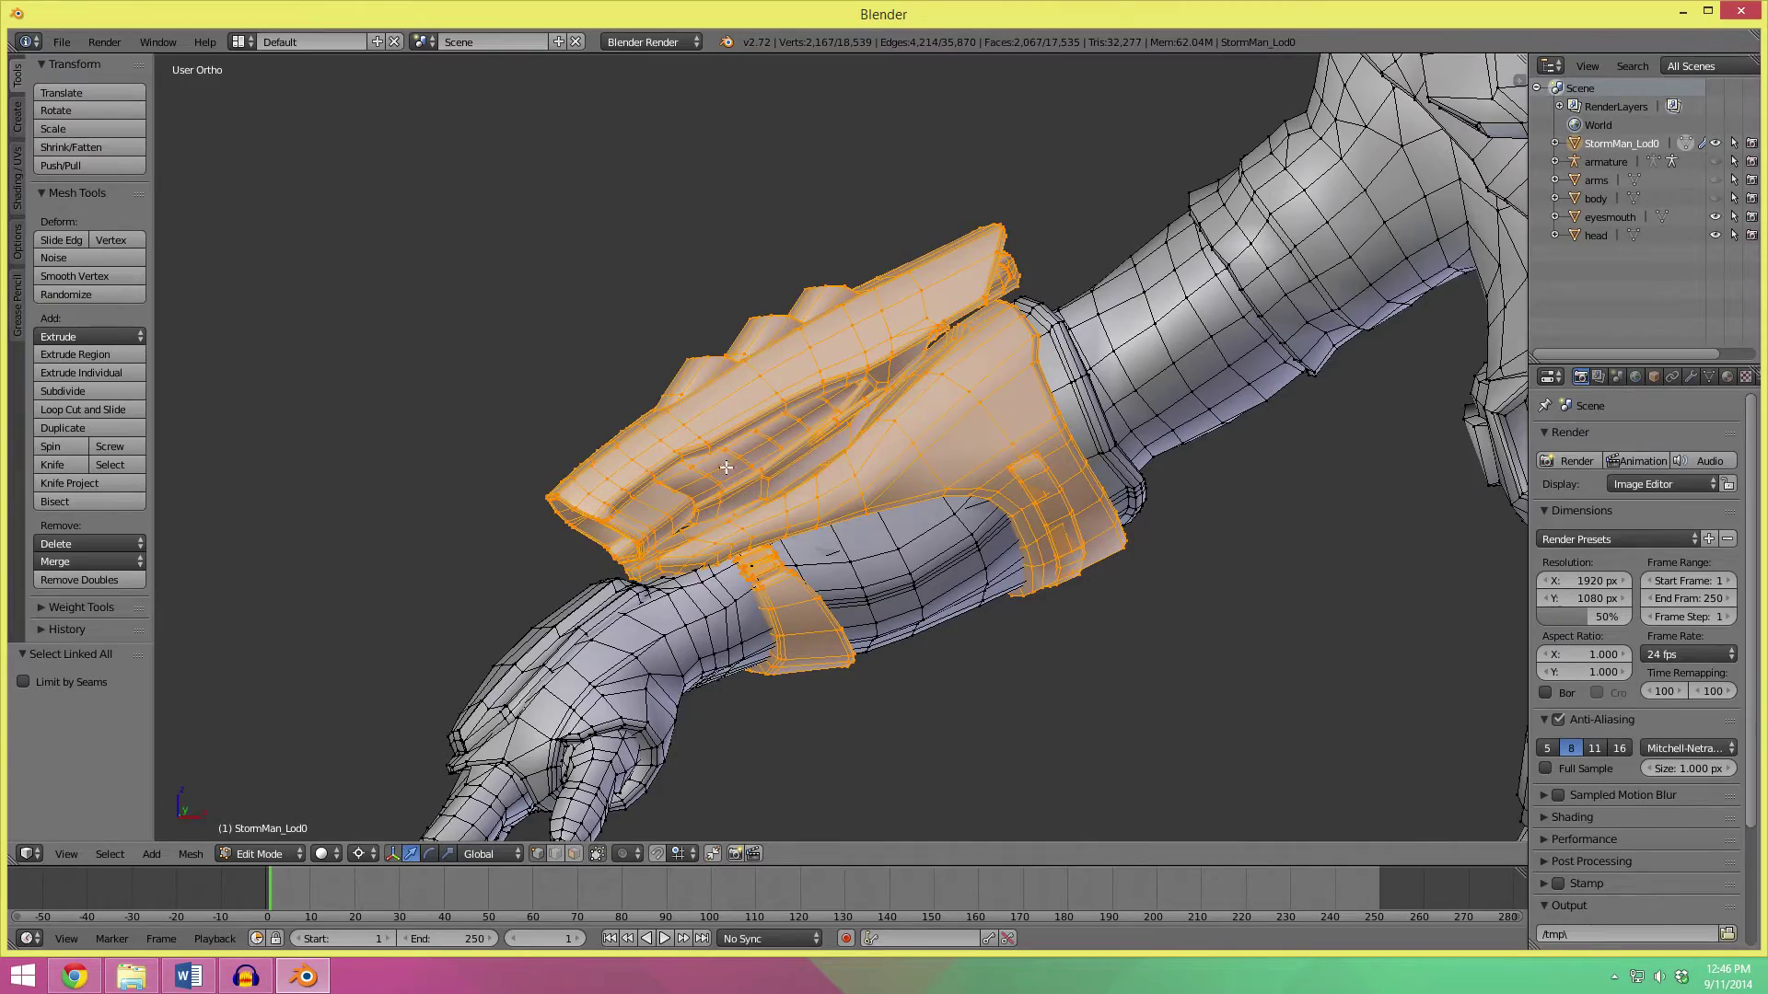
Add the wrist strap's buckle pieces and their linked geometry to the selection, checking the complete gauntlet with a cancelled move.
{"action": "middle_click_drag", "start_coordinate": [726, 468], "coordinate": [939, 493]}
{"action": "scroll", "coordinate": [1011, 648], "scroll_direction": "up", "scroll_amount": 5}
{"action": "scroll", "coordinate": [1011, 648], "scroll_direction": "up", "scroll_amount": 2}
{"action": "key", "text": "c"}
{"action": "left_click", "coordinate": [1054, 570]}
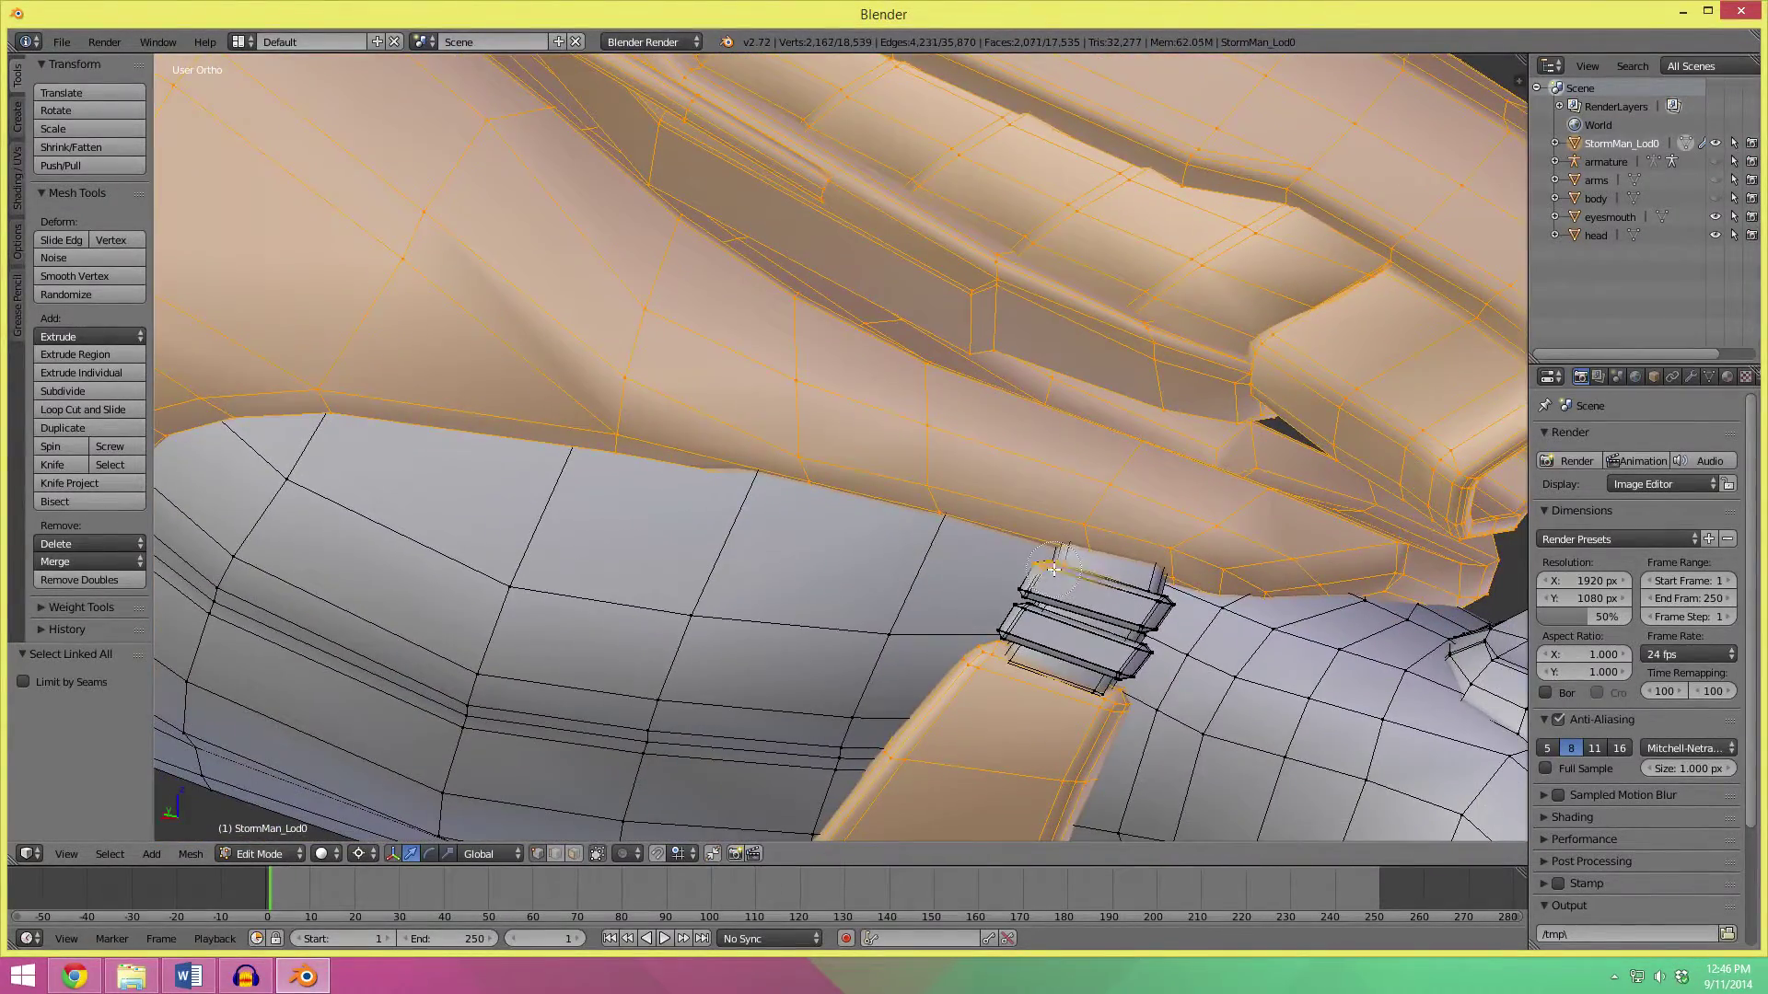
{"action": "left_click_drag", "start_coordinate": [1017, 606], "coordinate": [1014, 614]}
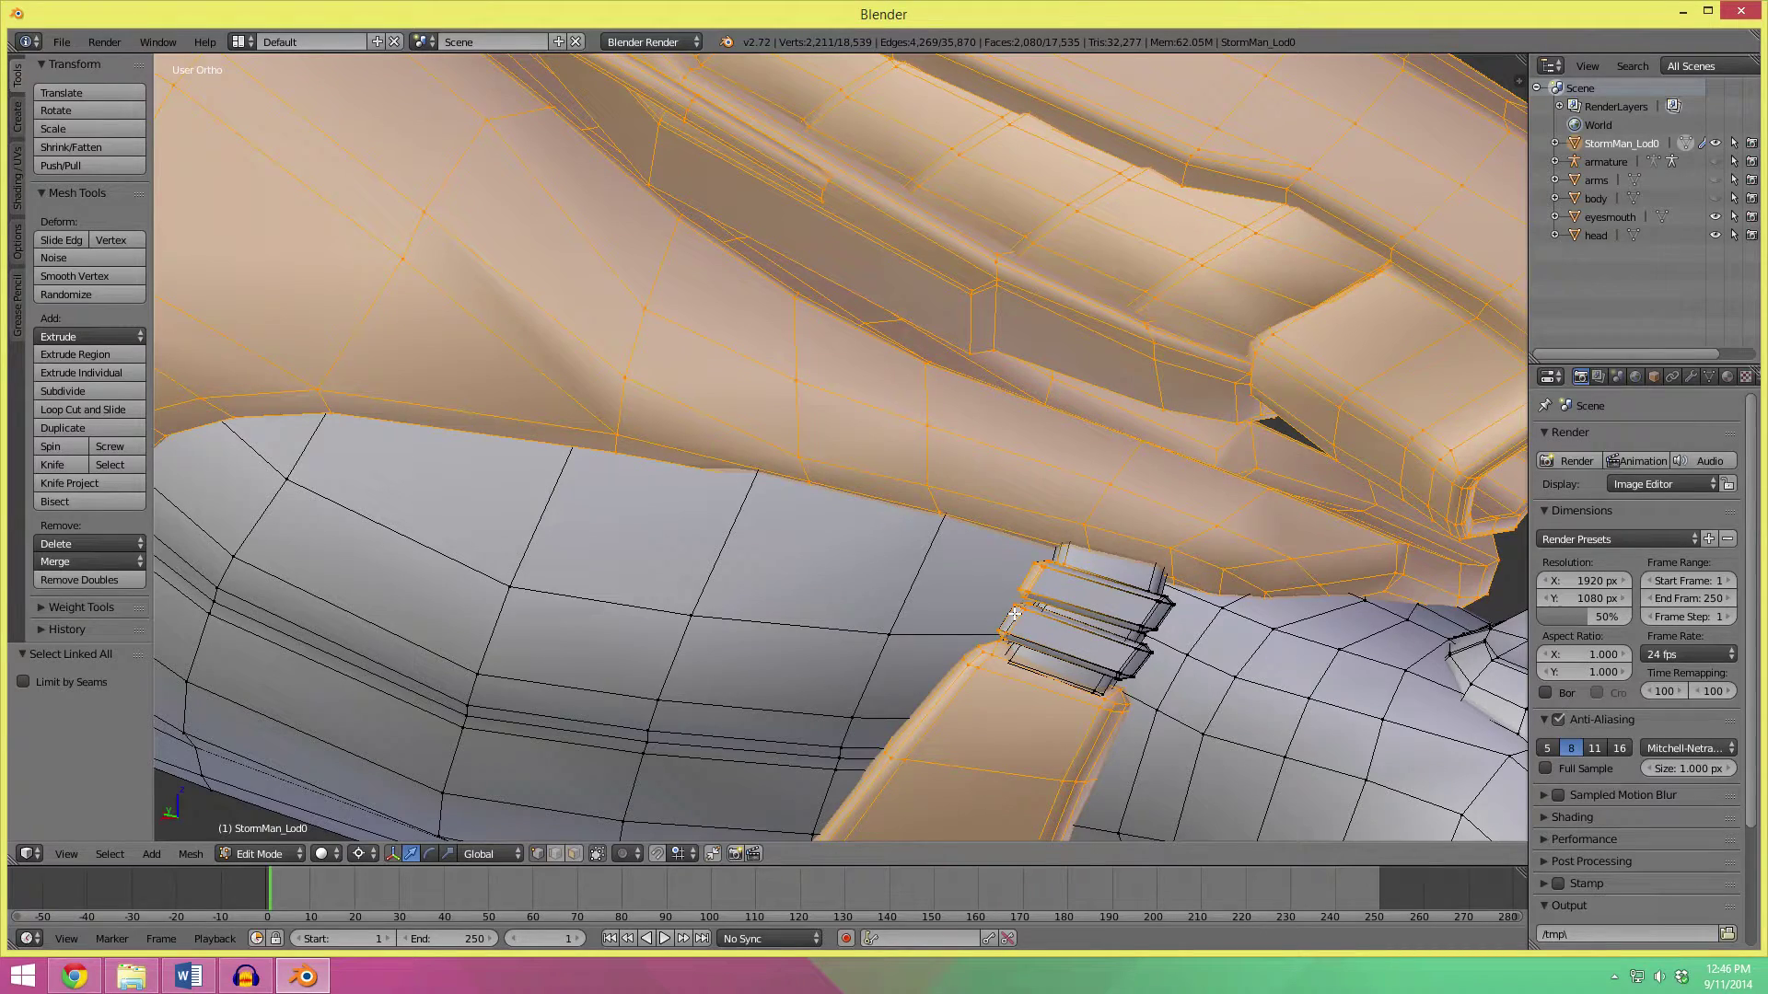
{"action": "key", "text": "ctrl+l"}
{"action": "key", "text": "KP_Decimal"}
{"action": "key", "text": "g"}
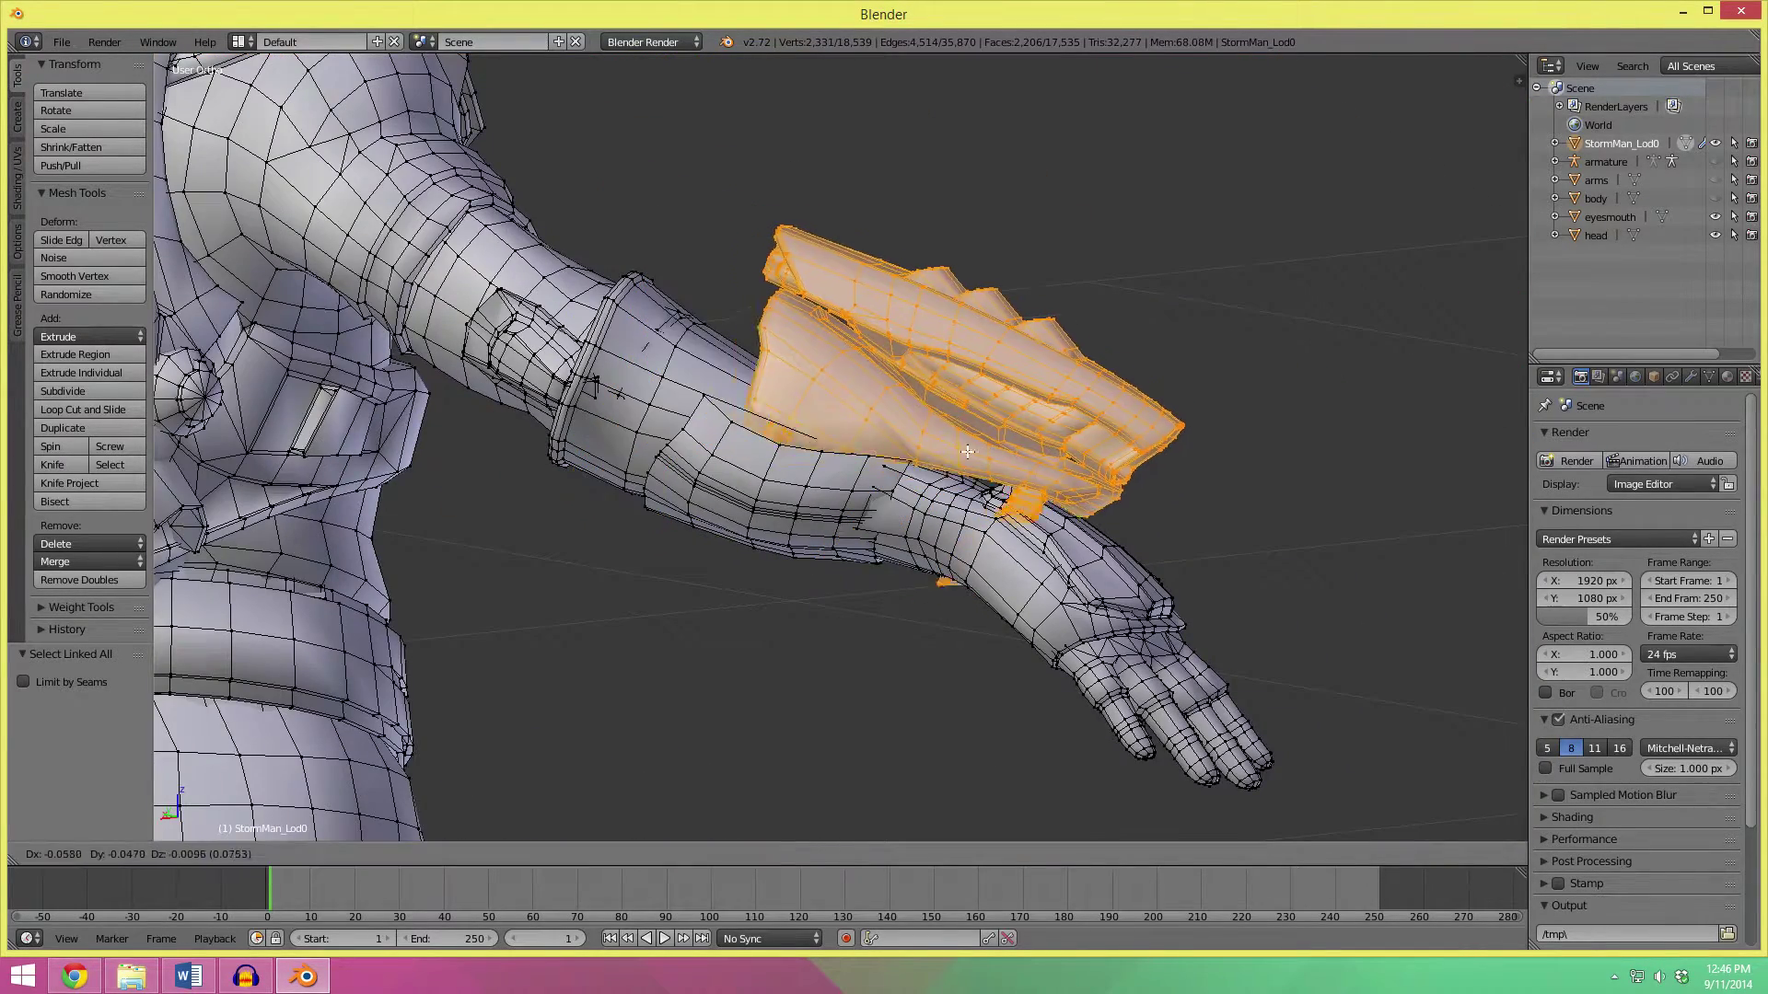
{"action": "right_click", "coordinate": [840, 417]}
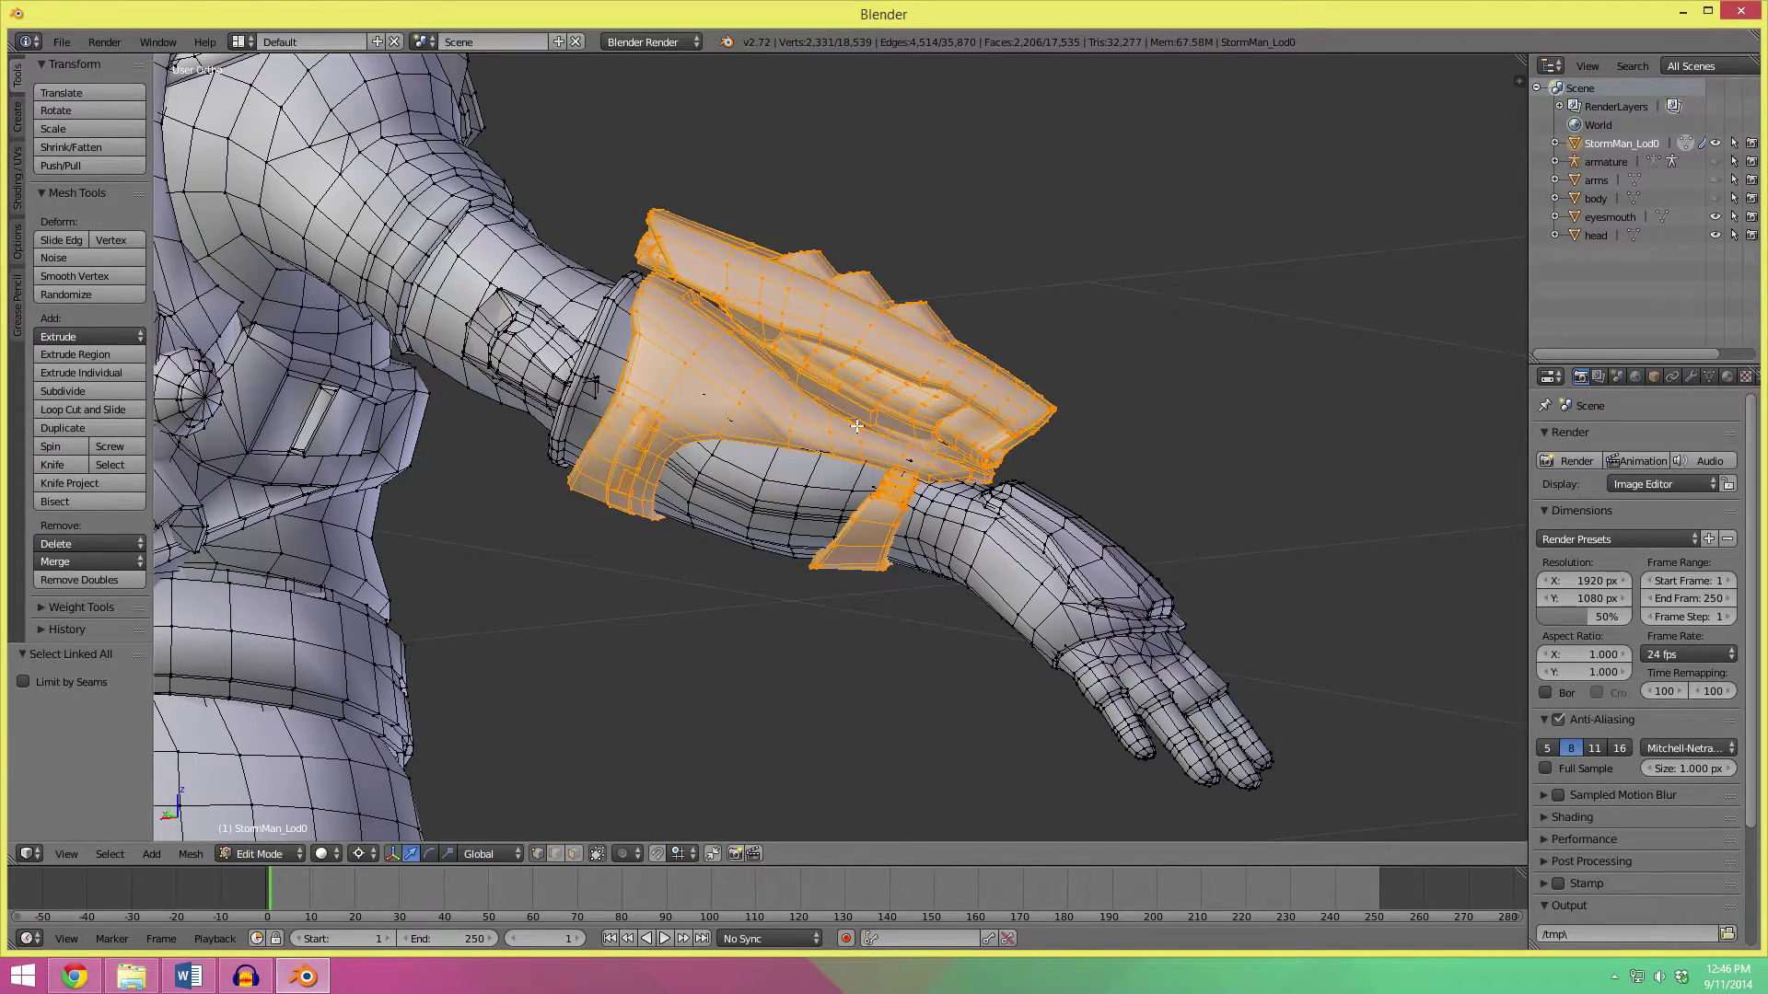
Invert the selection and delete all other StormMan vertices so only the gauntlet remains, then return to Object Mode.
{"action": "scroll", "coordinate": [857, 426], "scroll_direction": "down", "scroll_amount": 4}
{"action": "middle_click_drag", "start_coordinate": [857, 426], "coordinate": [772, 504]}
{"action": "key", "text": "ctrl+i"}
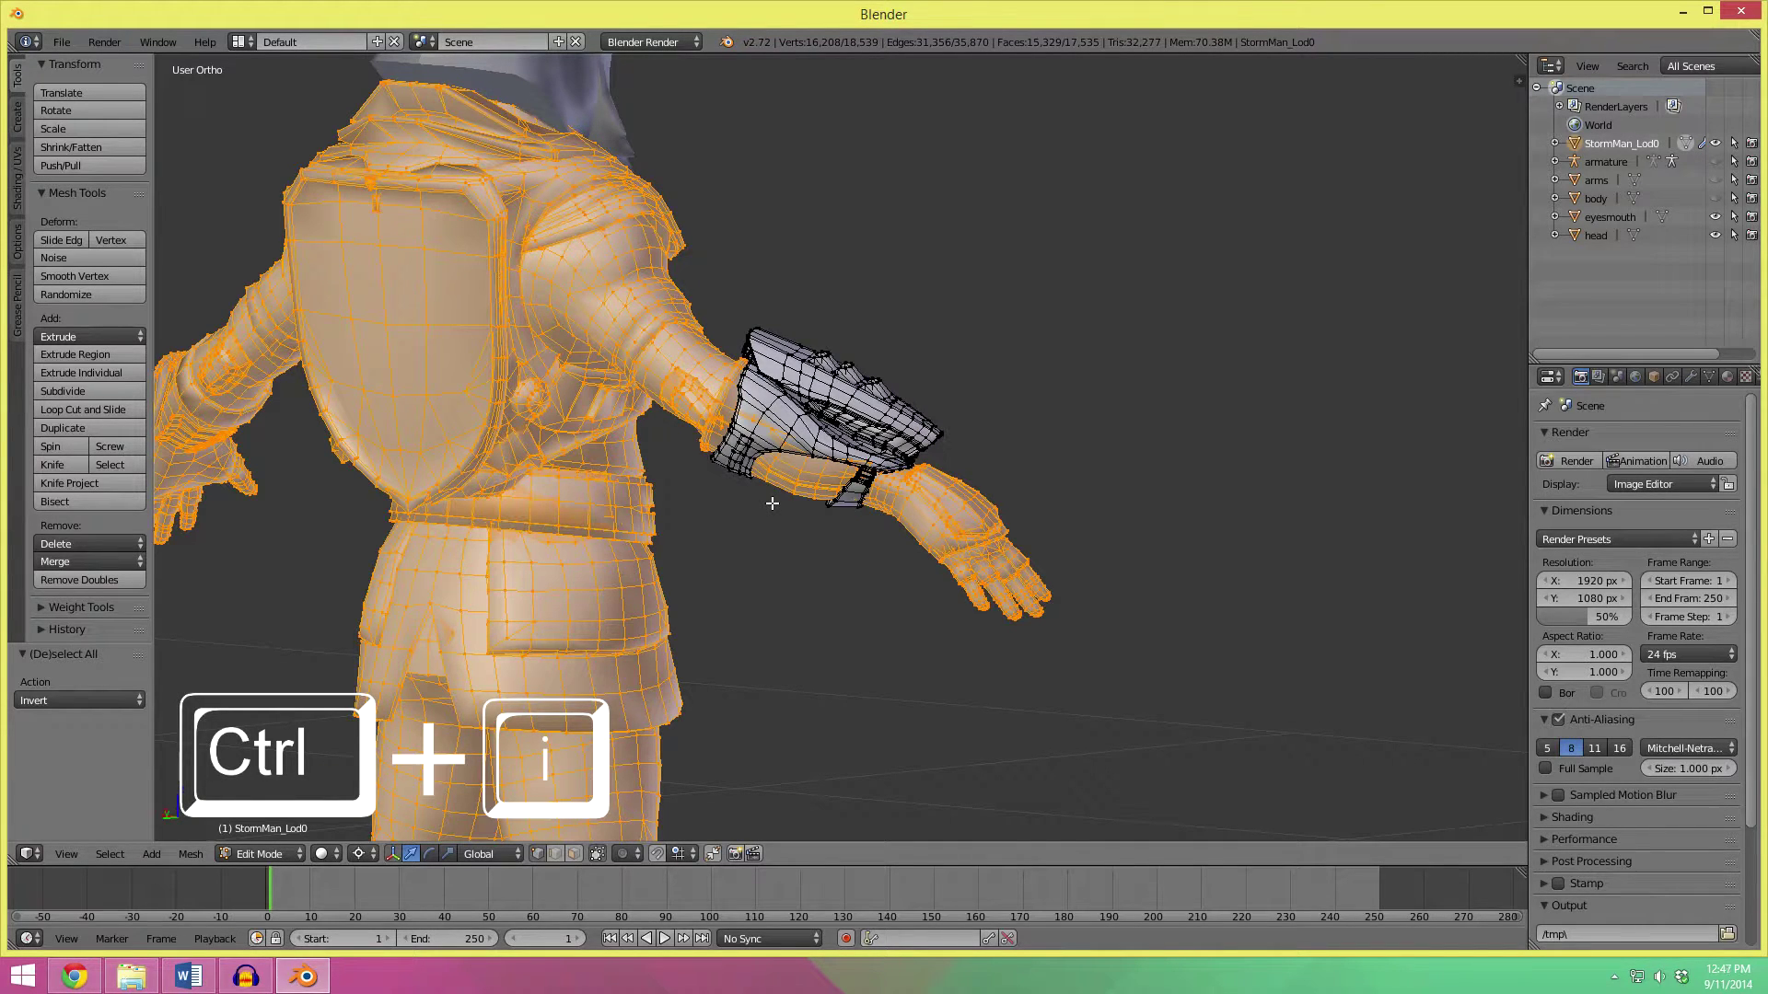
{"action": "key", "text": "x"}
{"action": "left_click", "coordinate": [771, 503]}
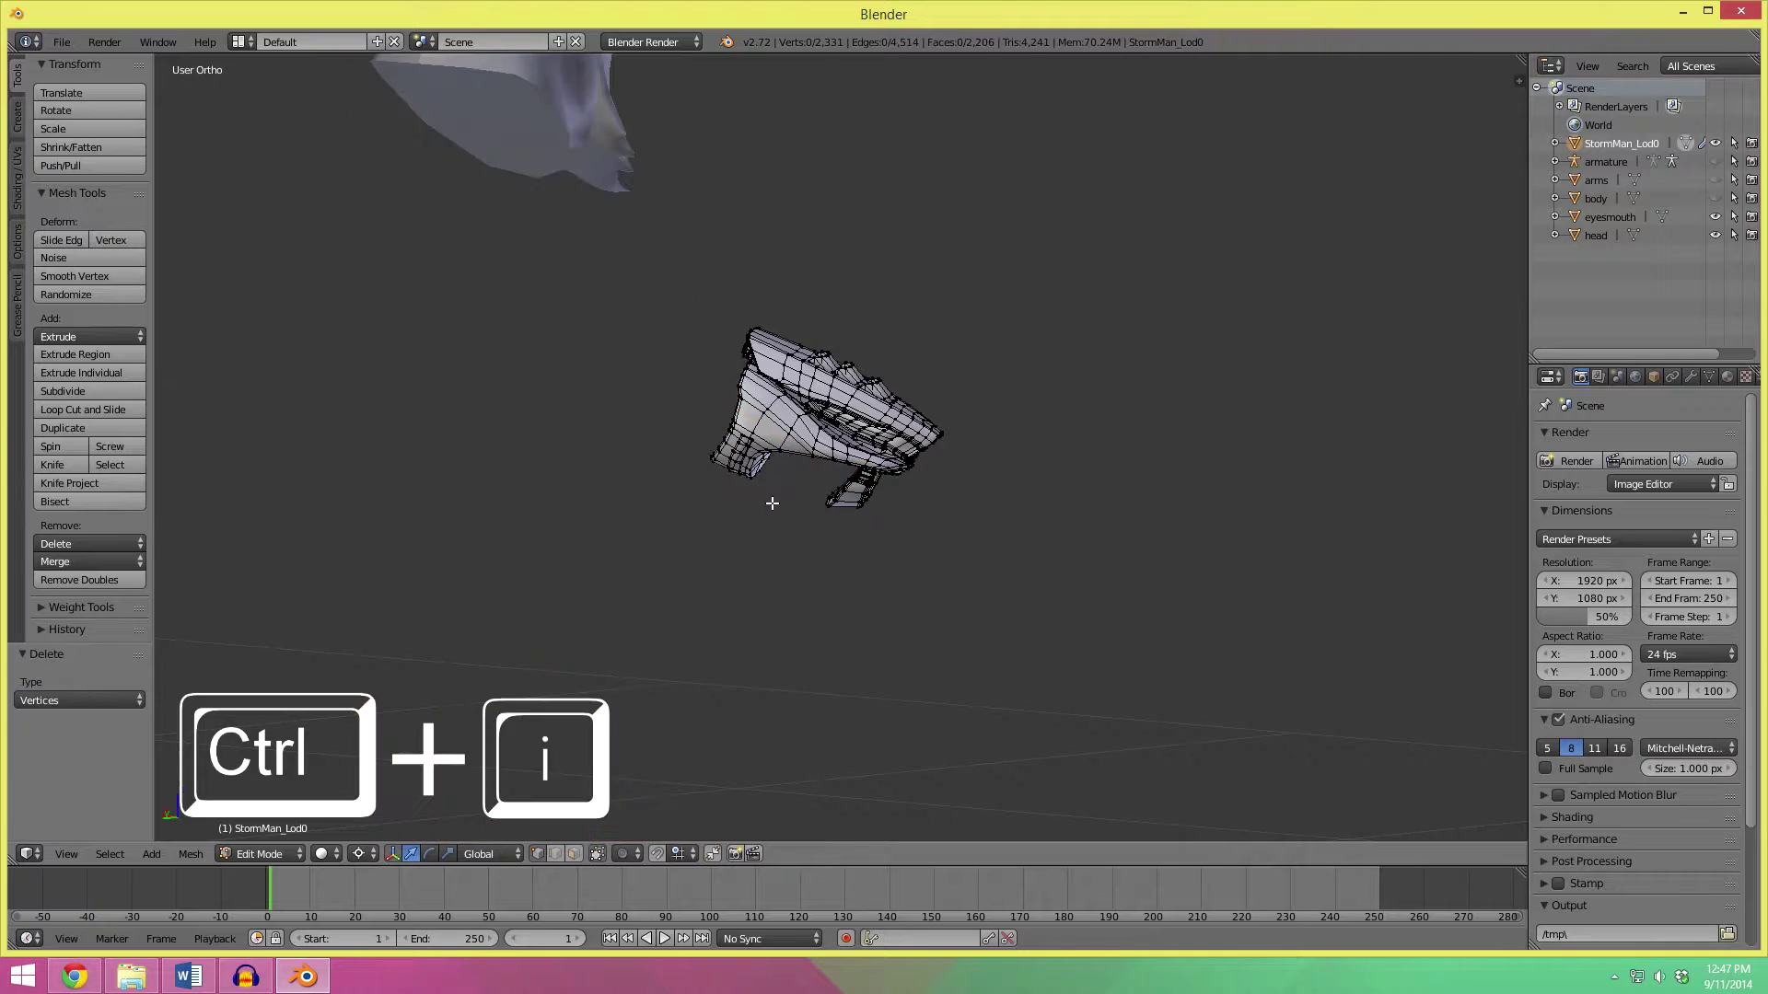
{"action": "middle_click_drag", "start_coordinate": [1091, 526], "coordinate": [909, 373]}
{"action": "key", "text": "Tab"}
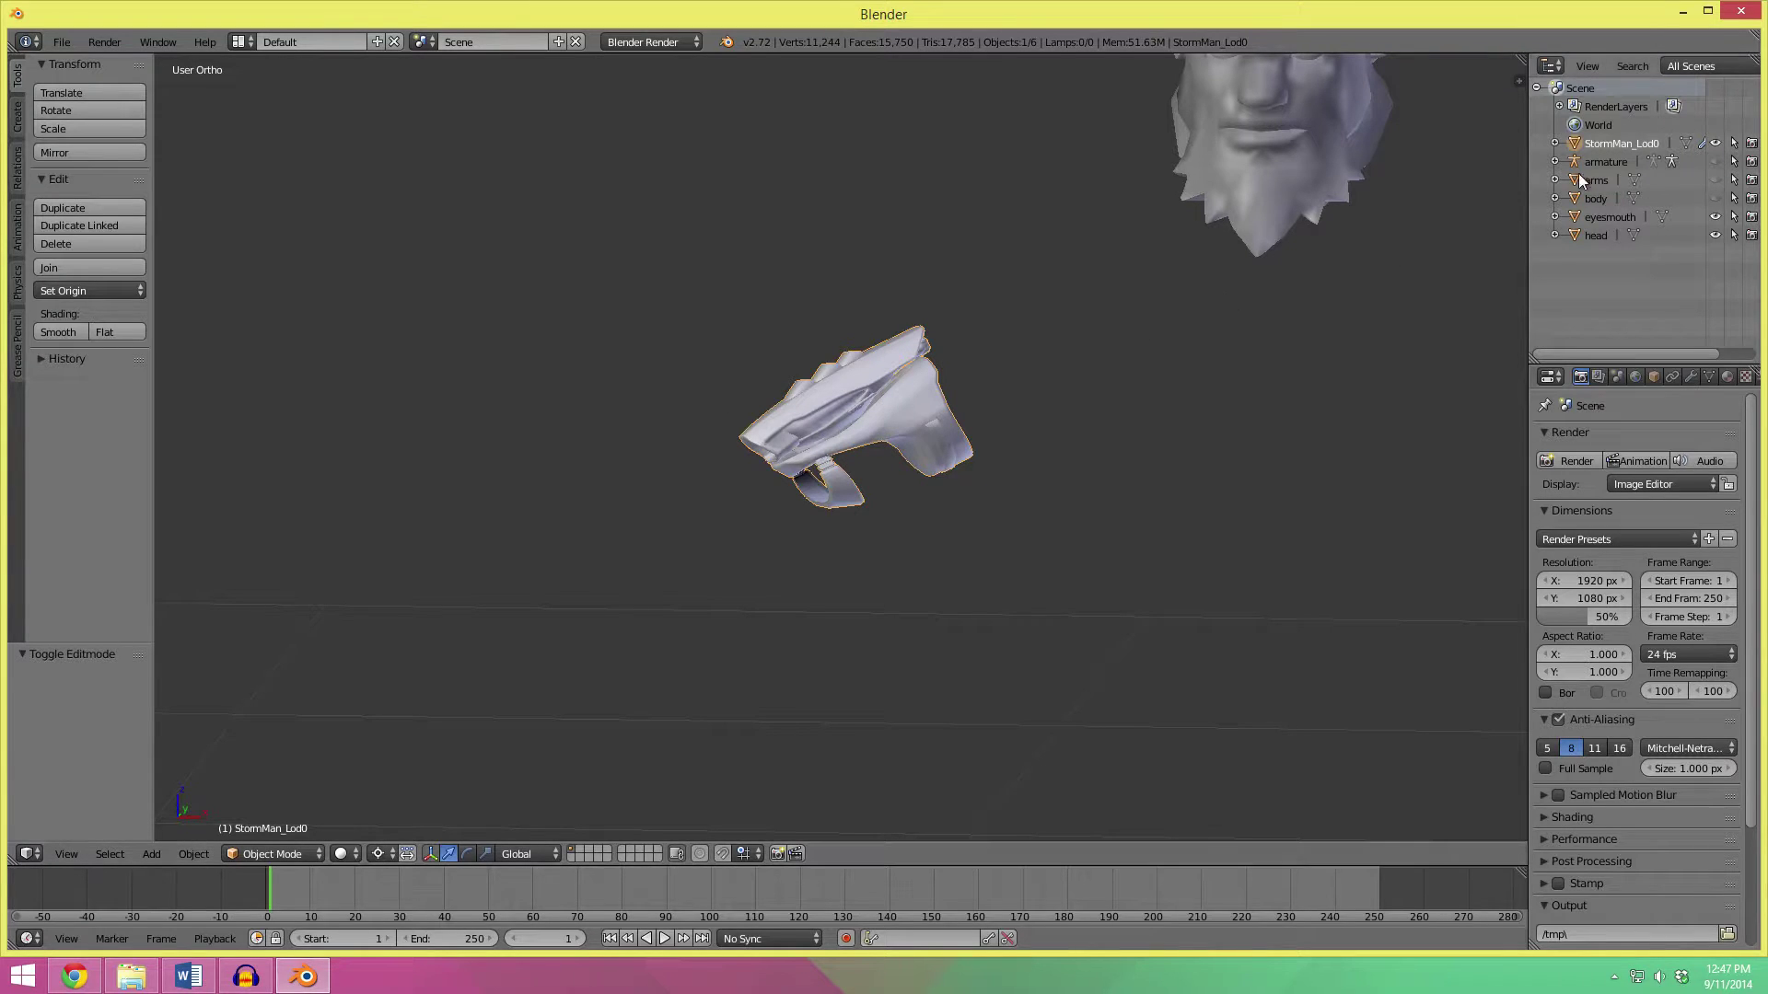
Unhide Salvador's body and arms meshes.
{"action": "left_click", "coordinate": [1715, 216]}
{"action": "left_click", "coordinate": [1714, 198]}
{"action": "left_click", "coordinate": [1714, 180]}
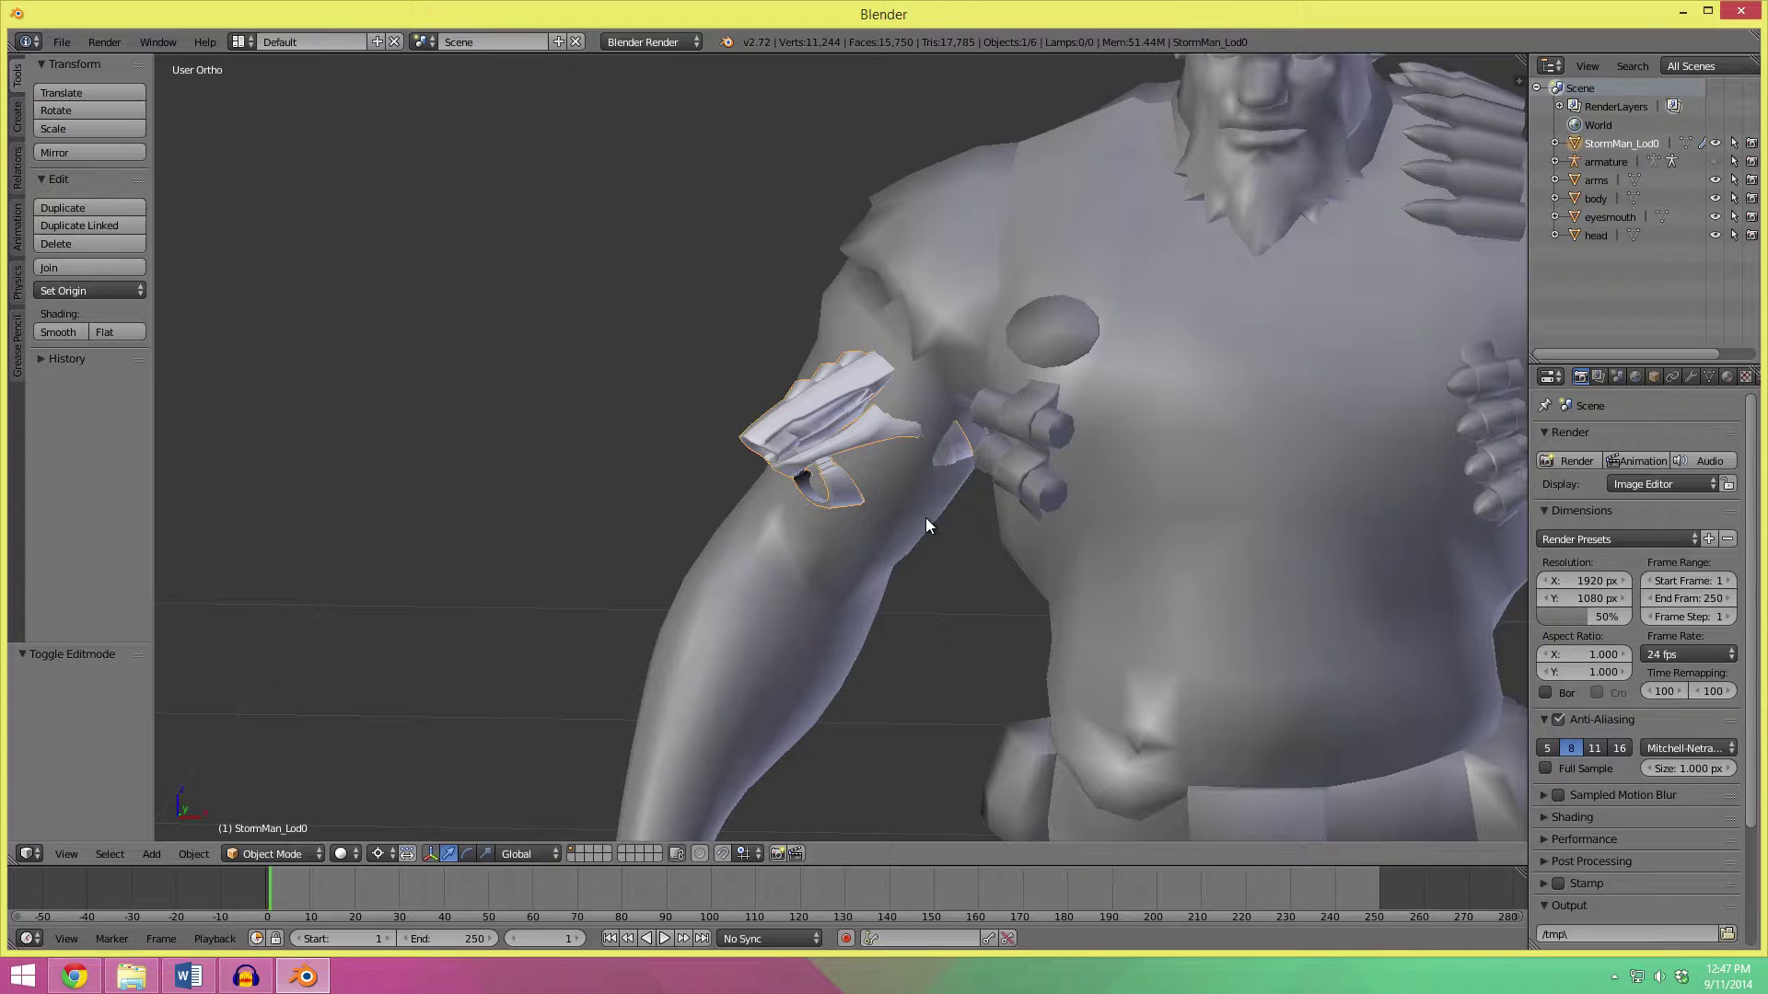
In front orthographic view, select all gauntlet vertices in Edit Mode and set the pivot point to Median Point.
{"action": "key", "text": "KP_1"}
{"action": "scroll", "coordinate": [926, 518], "scroll_direction": "down", "scroll_amount": 3}
{"action": "middle_click_drag", "start_coordinate": [917, 544], "coordinate": [920, 458], "text": "shift"}
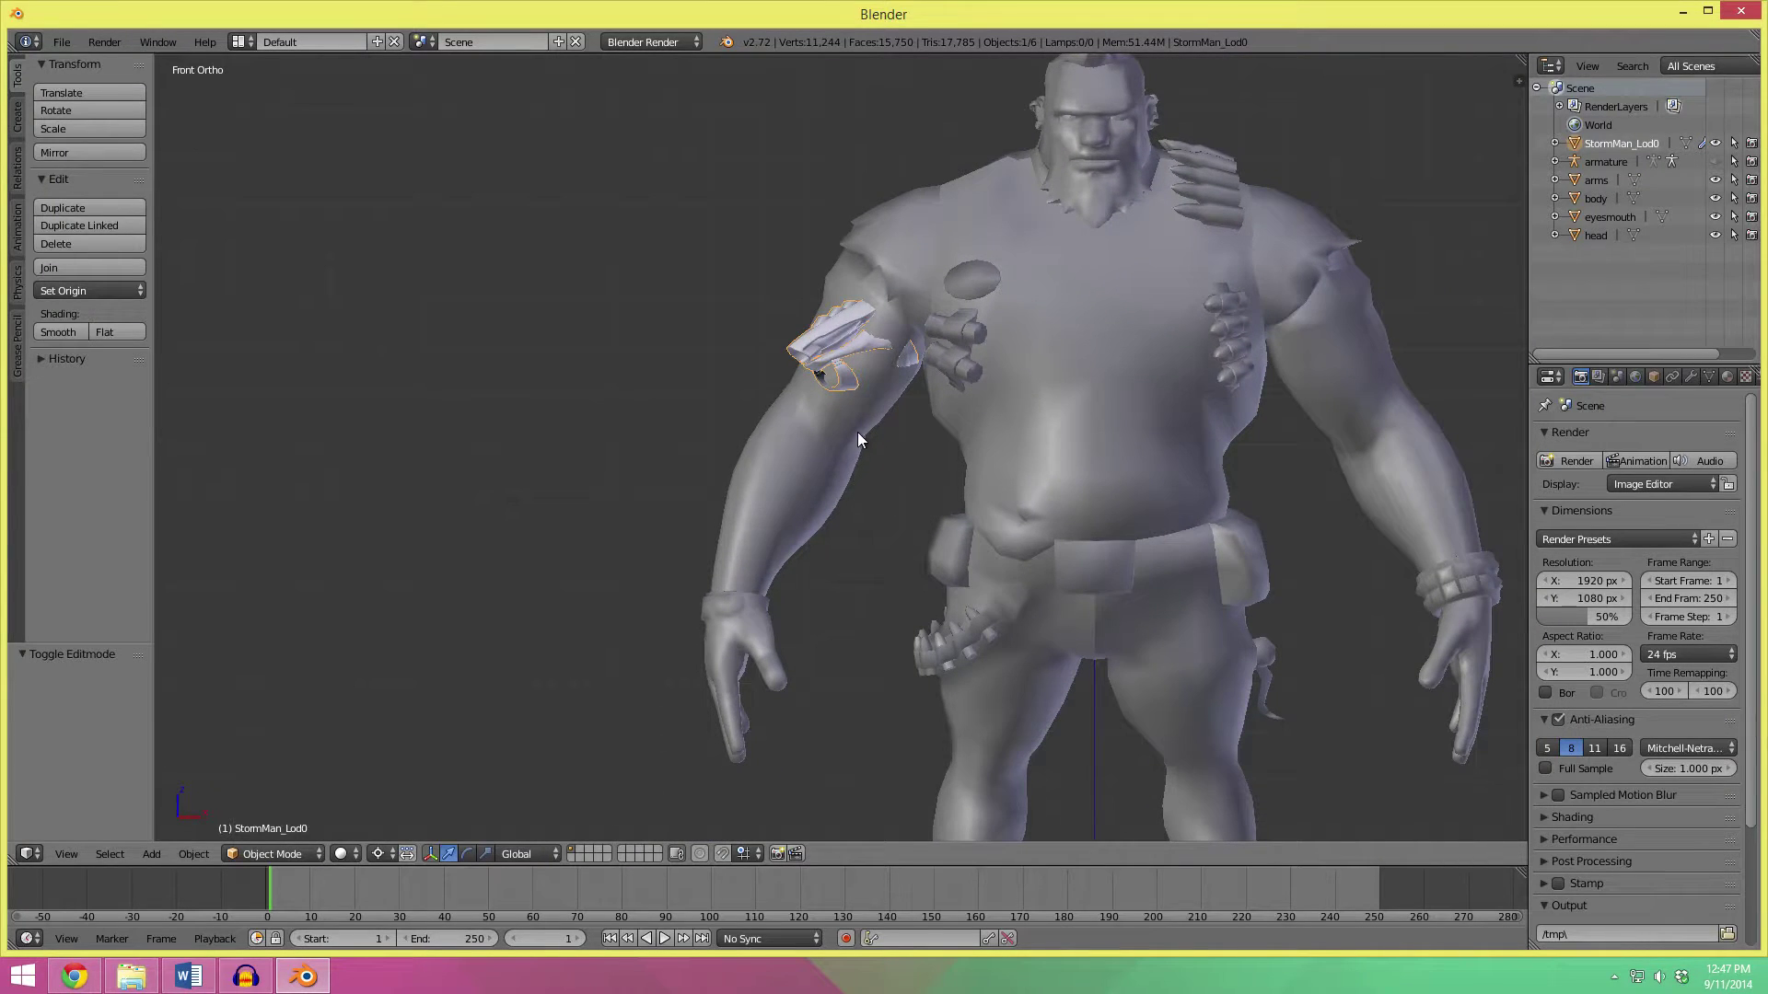
{"action": "scroll", "coordinate": [911, 382], "scroll_direction": "up", "scroll_amount": 4}
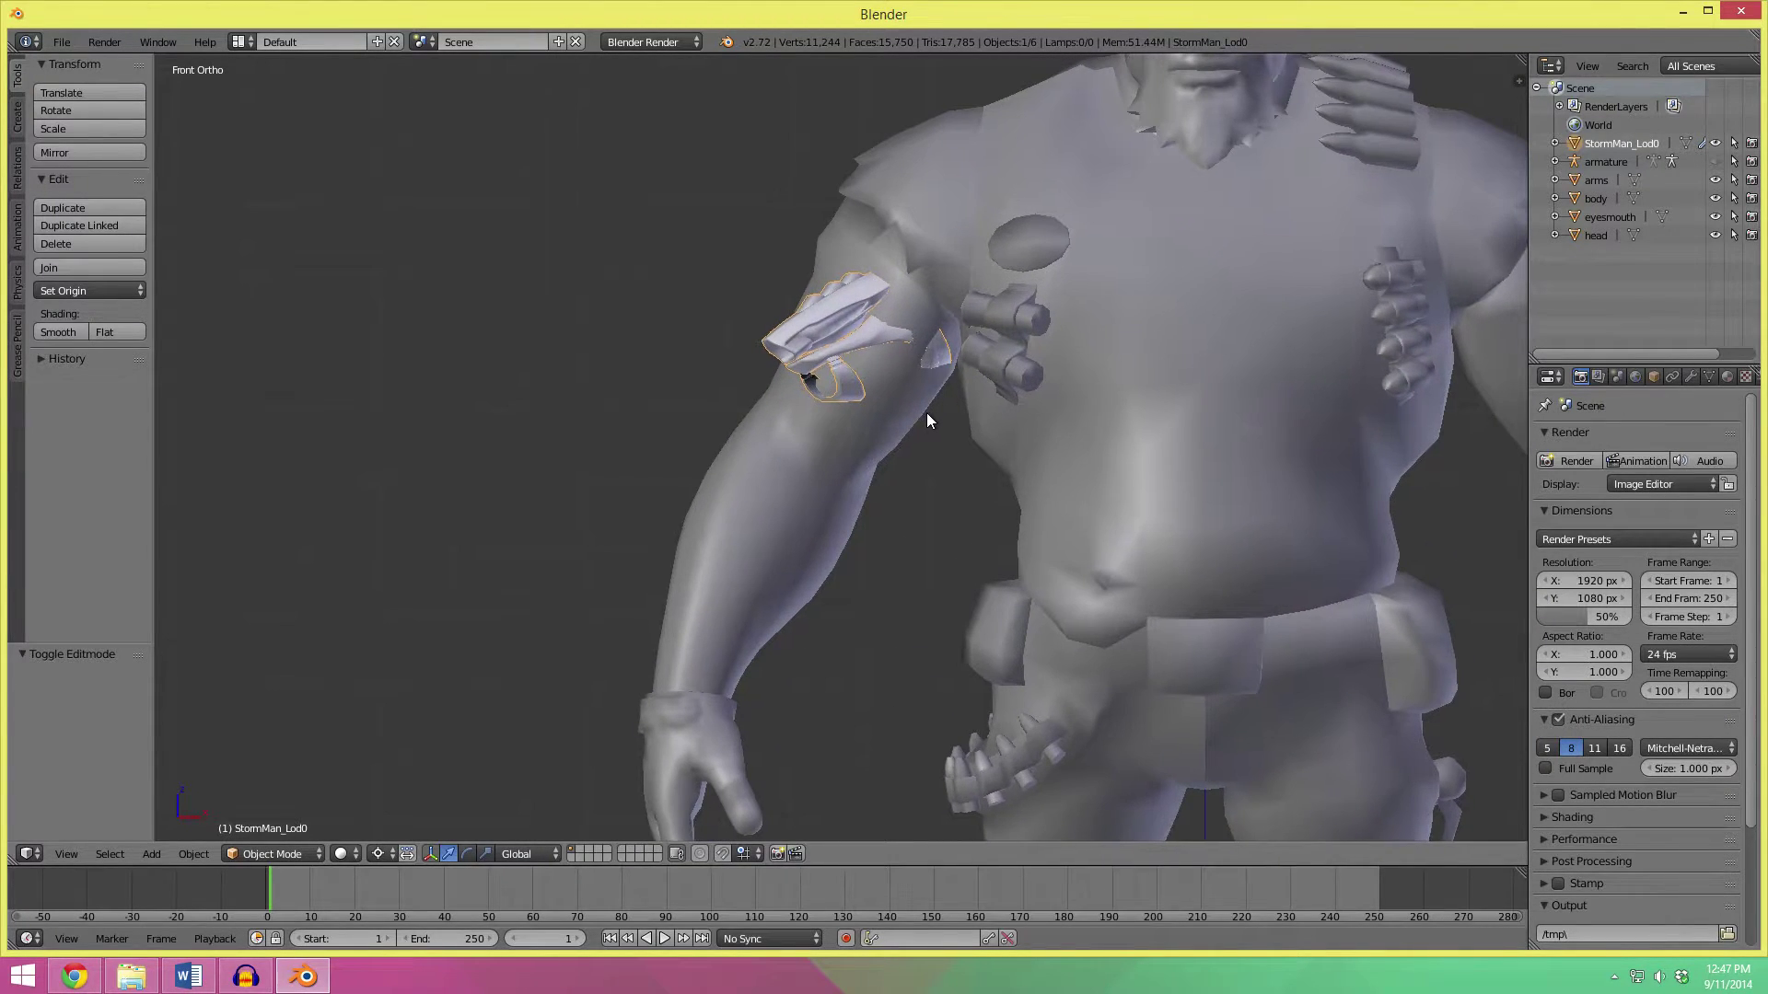
{"action": "key", "text": "Tab"}
{"action": "key", "text": "a"}
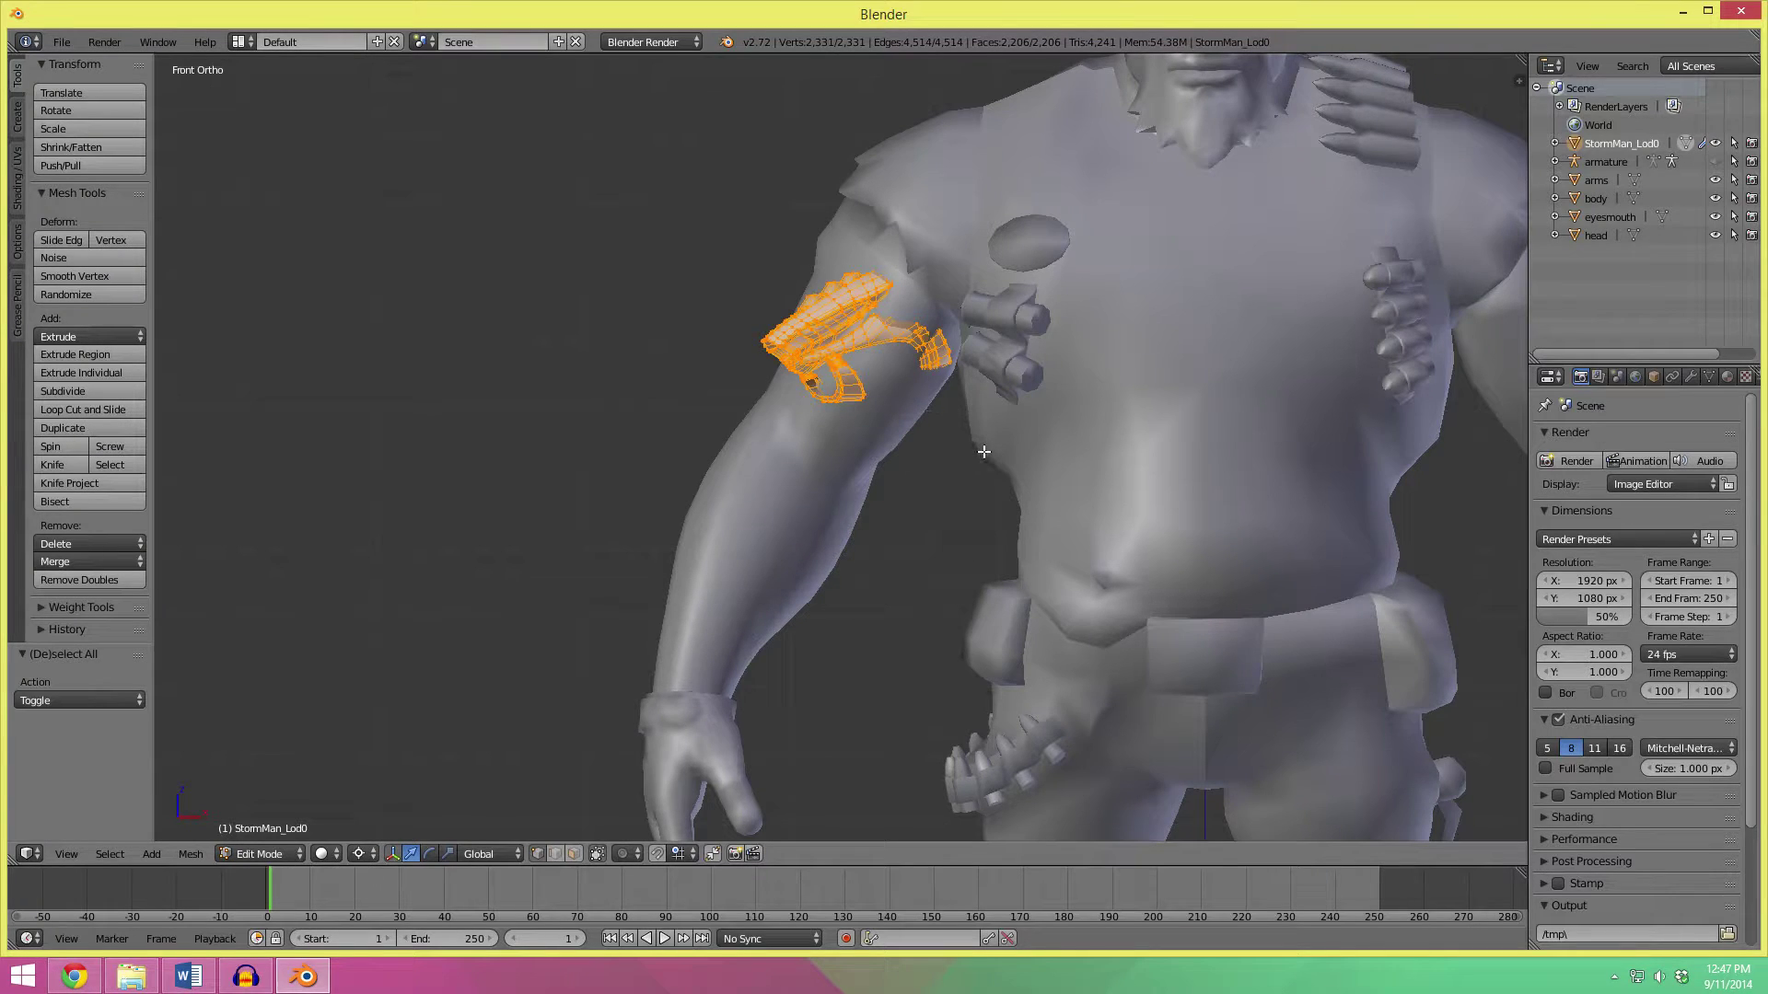
{"action": "key", "text": "r"}
{"action": "right_click", "coordinate": [940, 454]}
{"action": "left_click", "coordinate": [356, 855]}
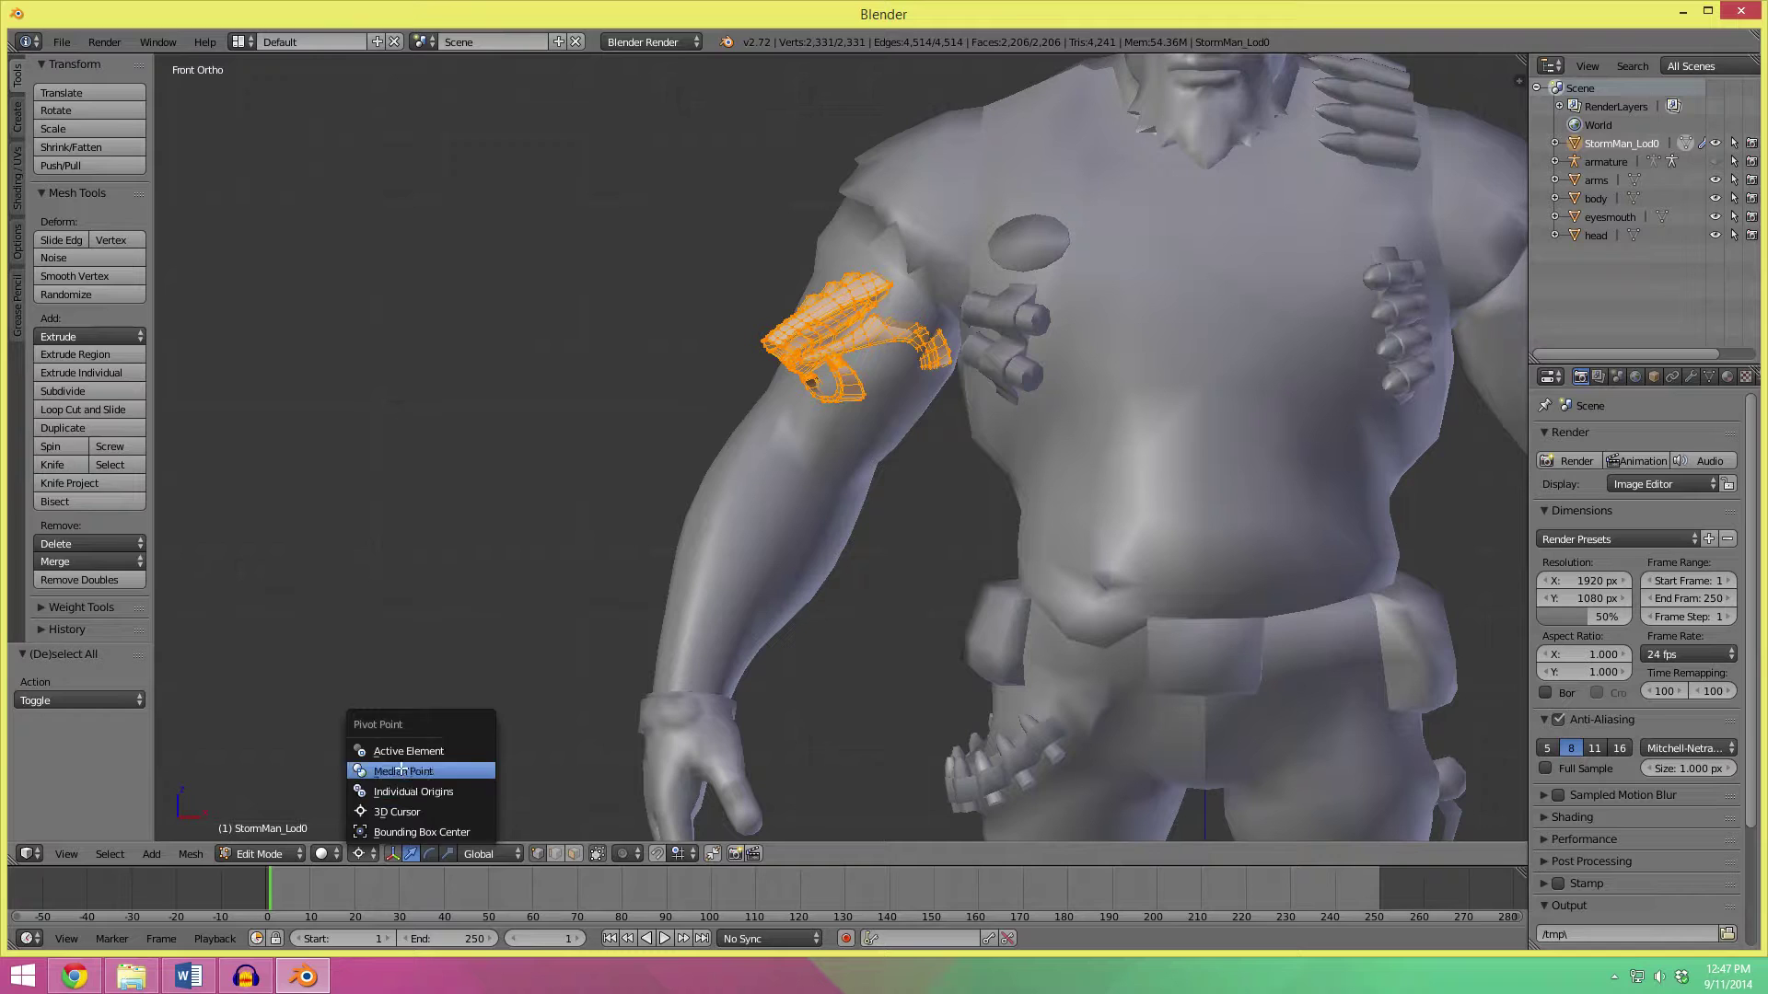
{"action": "left_click", "coordinate": [414, 771]}
{"action": "key", "text": "r"}
{"action": "right_click", "coordinate": [967, 393]}
Rotate the gauntlet toward the right arm's angle and move it about -0.194 along X and -0.342 along Z onto the forearm.
{"action": "key", "text": "r"}
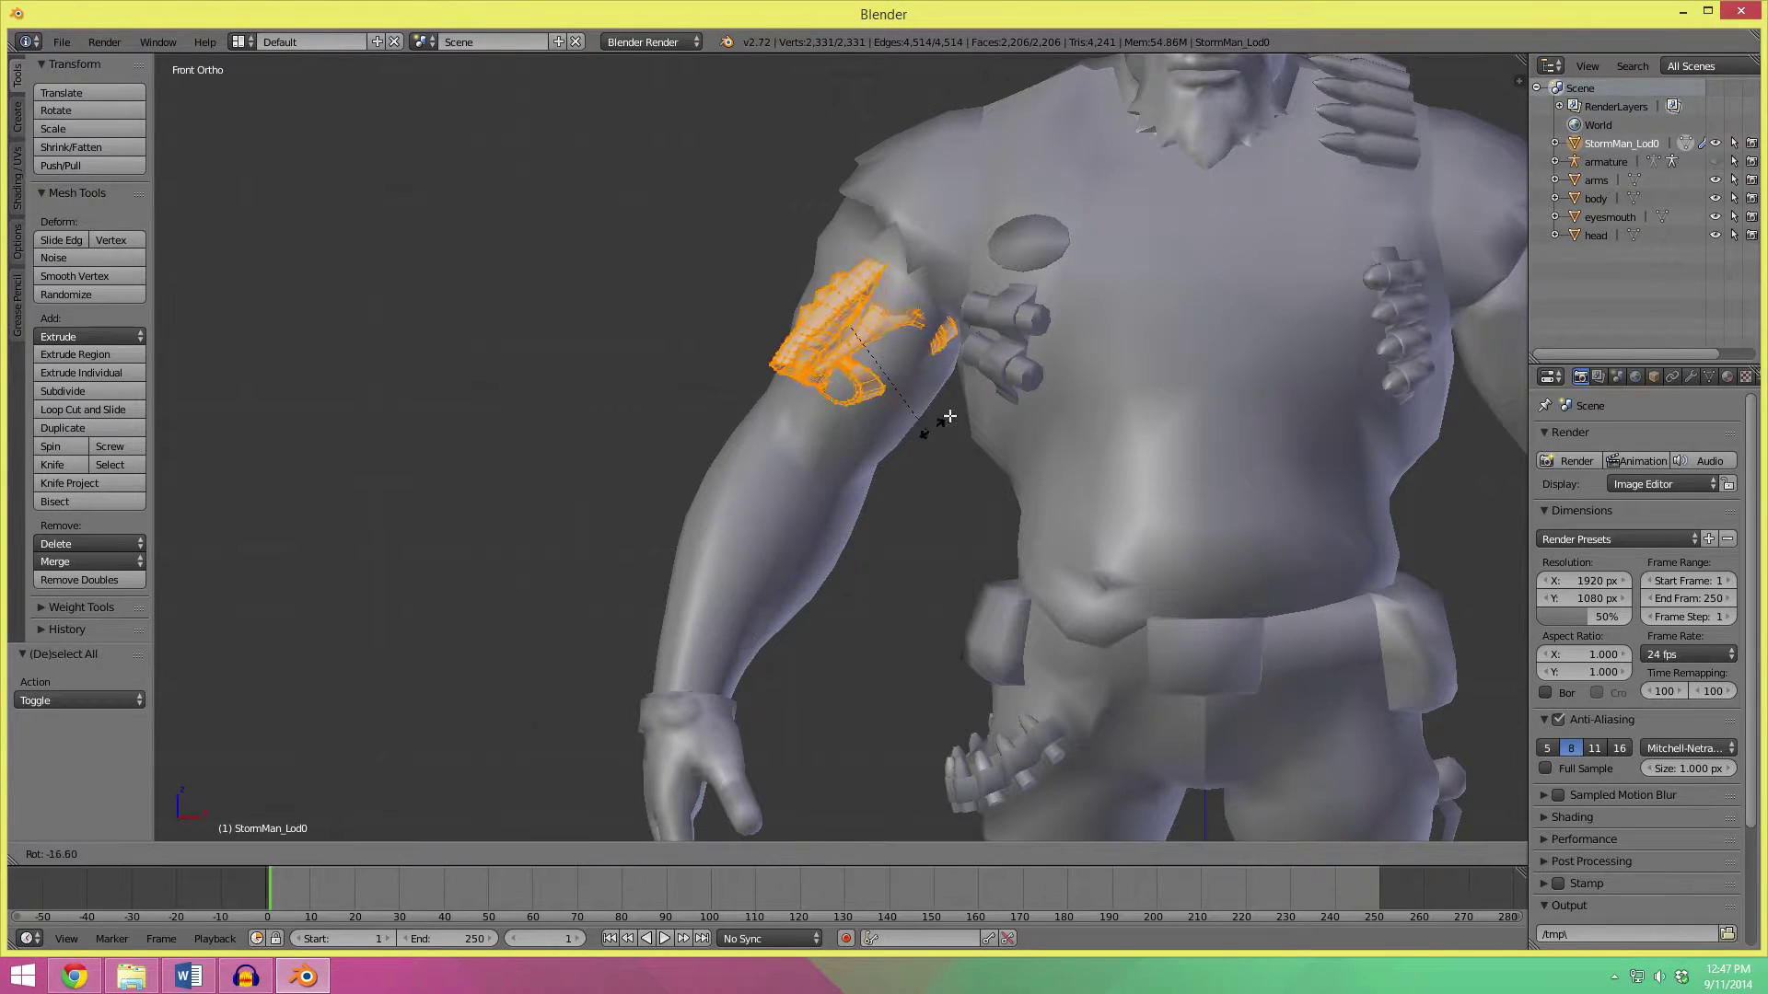
{"action": "left_click", "coordinate": [933, 425]}
{"action": "key", "text": "g"}
{"action": "left_click", "coordinate": [806, 654]}
Refine the gauntlet's alignment on the forearm with small rotations, the last about -2.385°, and a slight move between them.
{"action": "key", "text": "r"}
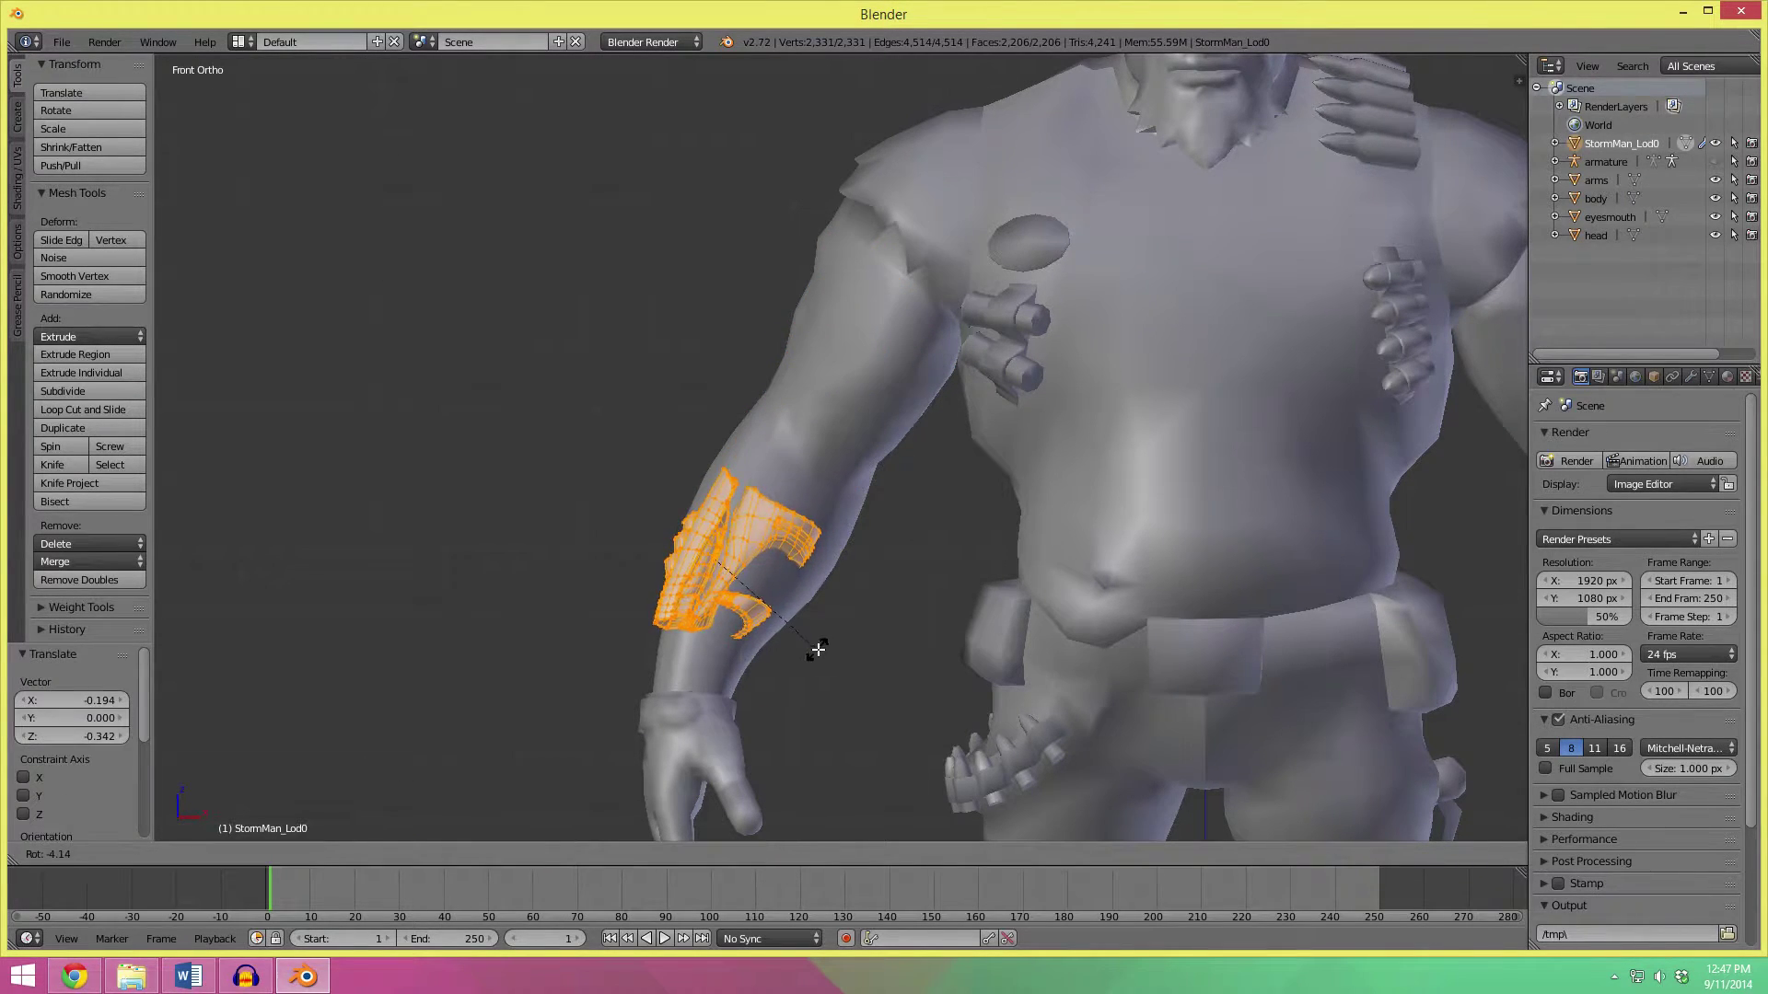
{"action": "left_click", "coordinate": [820, 649]}
{"action": "key", "text": "g"}
{"action": "left_click", "coordinate": [837, 654]}
{"action": "key", "text": "r"}
{"action": "left_click", "coordinate": [841, 654]}
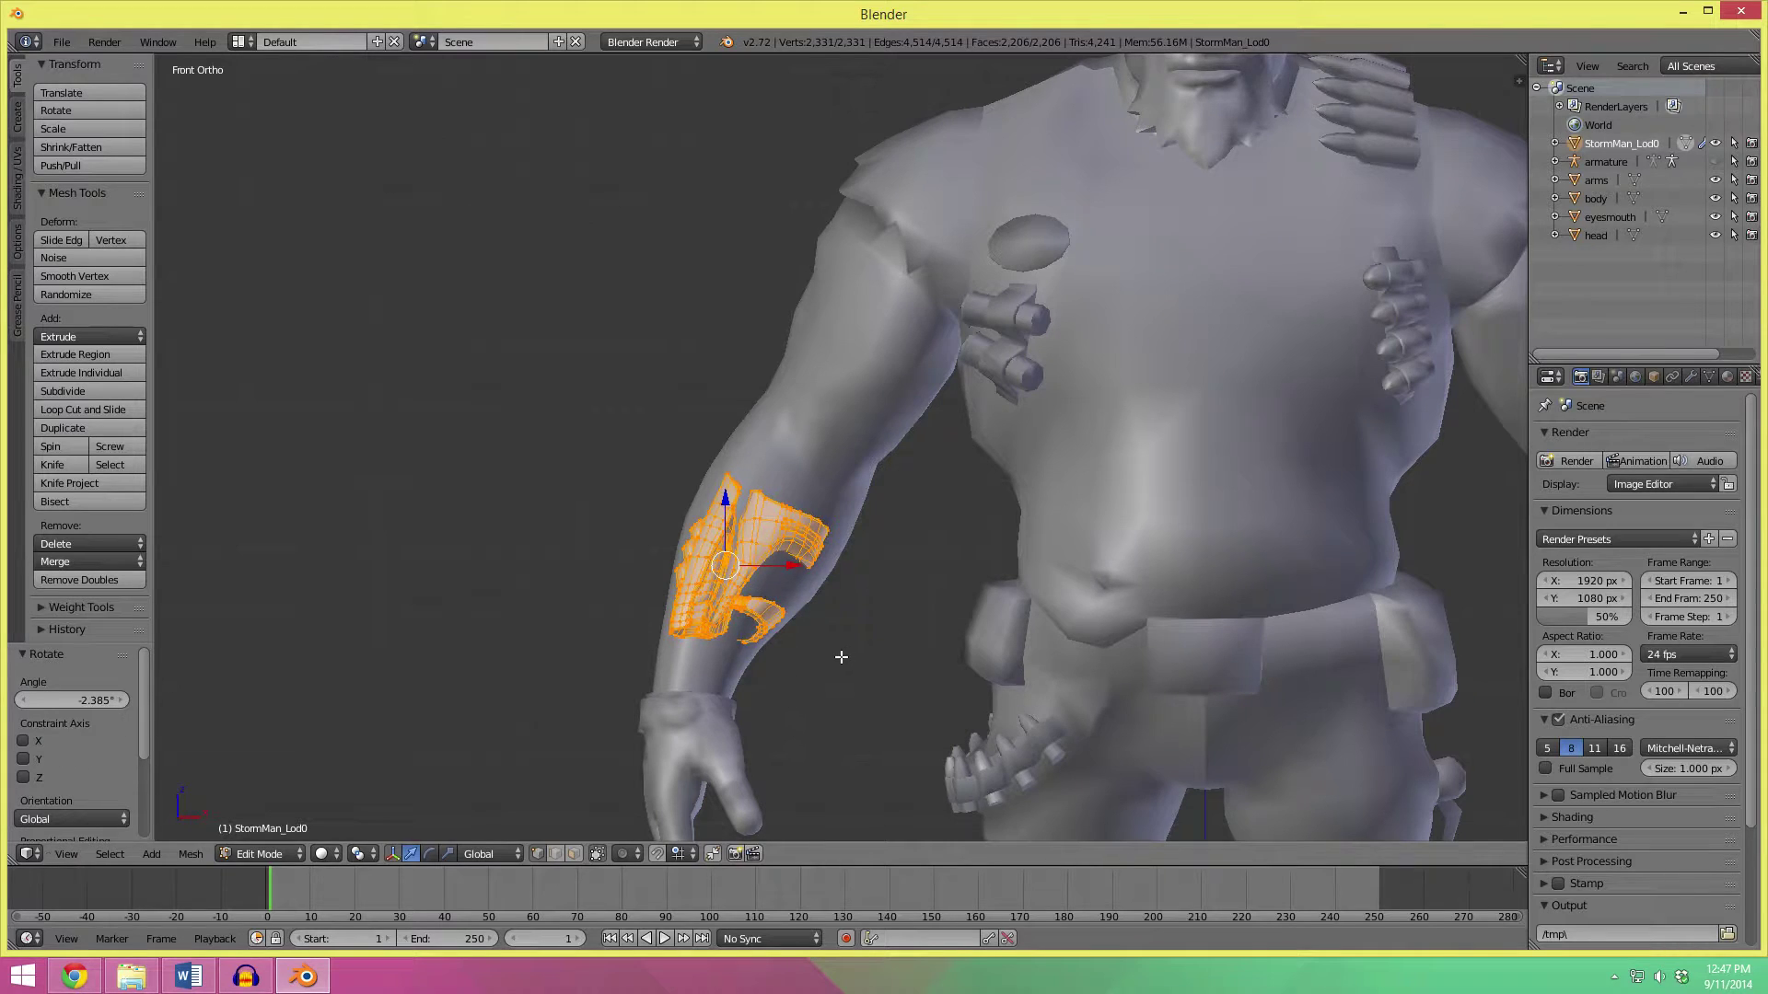
Scale the gauntlet by about 1.469 and move it outward to fit around the forearm.
{"action": "key", "text": "s"}
{"action": "left_click", "coordinate": [892, 705]}
{"action": "key", "text": "g"}
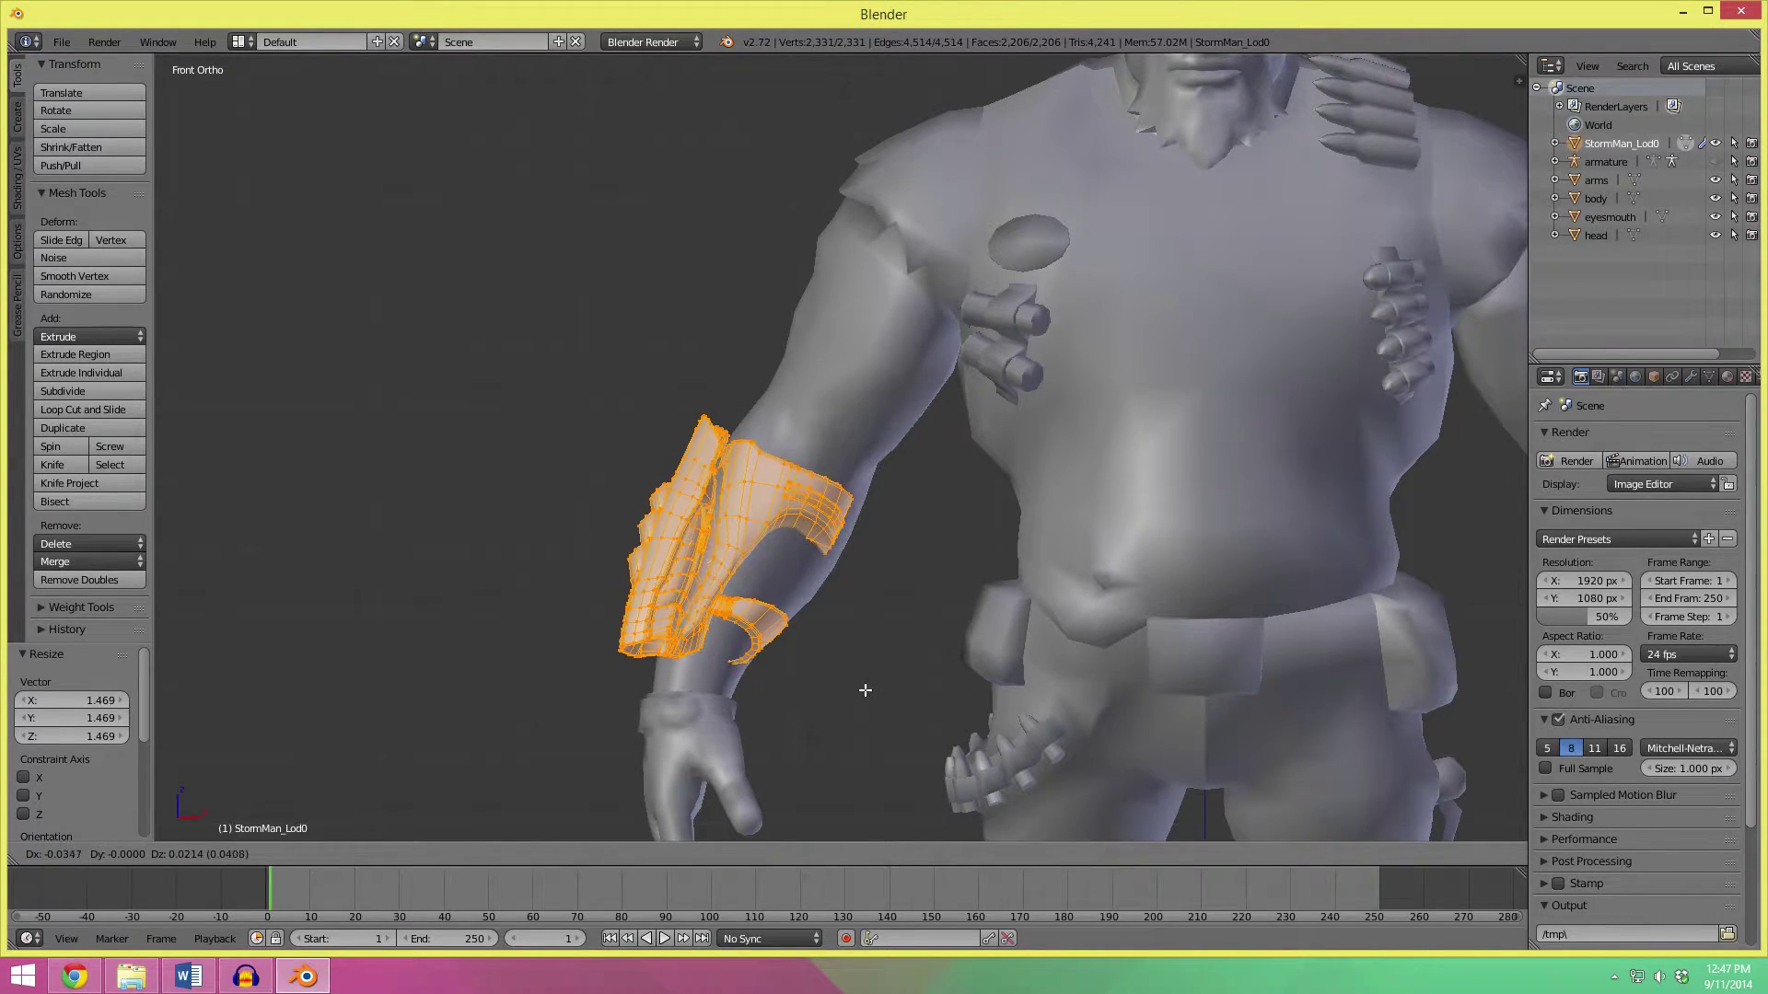
{"action": "left_click", "coordinate": [866, 691]}
Fine-tune the gauntlet's fit in front view with a slight scale, rotation and move, the last move about 0.013 along X.
{"action": "key", "text": "s"}
{"action": "left_click", "coordinate": [878, 699]}
{"action": "key", "text": "g"}
{"action": "left_click", "coordinate": [861, 701]}
{"action": "key", "text": "r"}
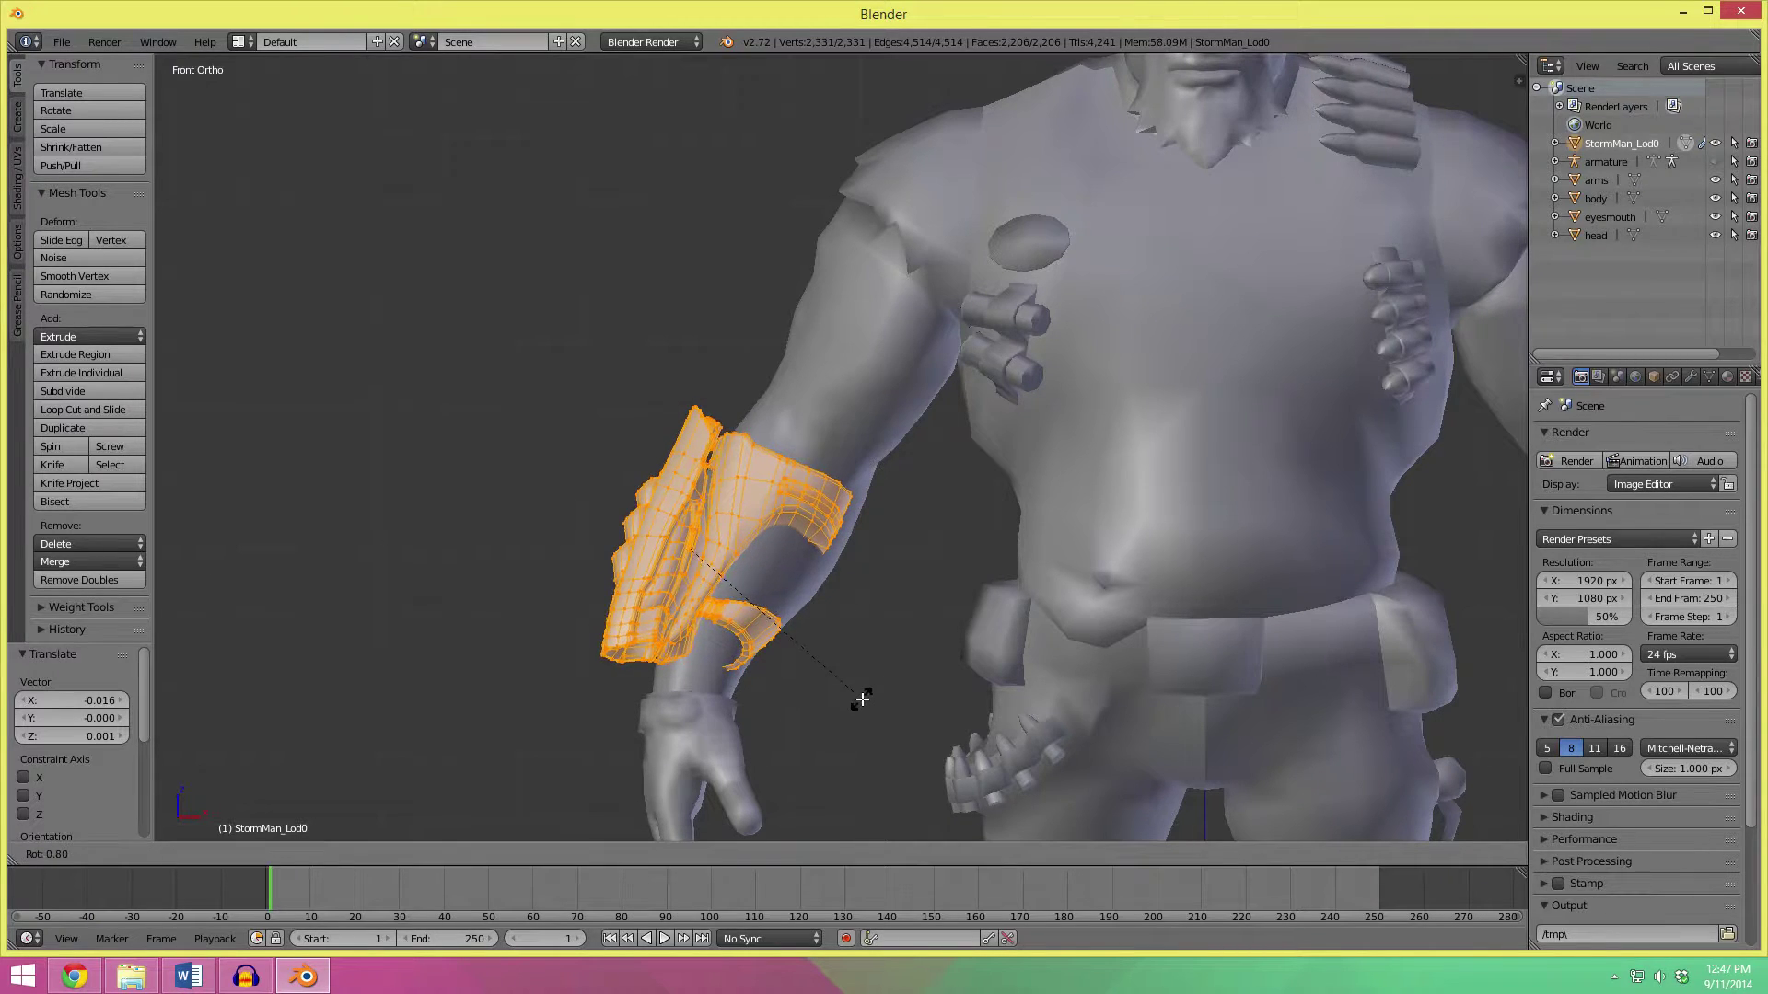
{"action": "left_click", "coordinate": [855, 702]}
{"action": "key", "text": "g"}
{"action": "left_click", "coordinate": [864, 704]}
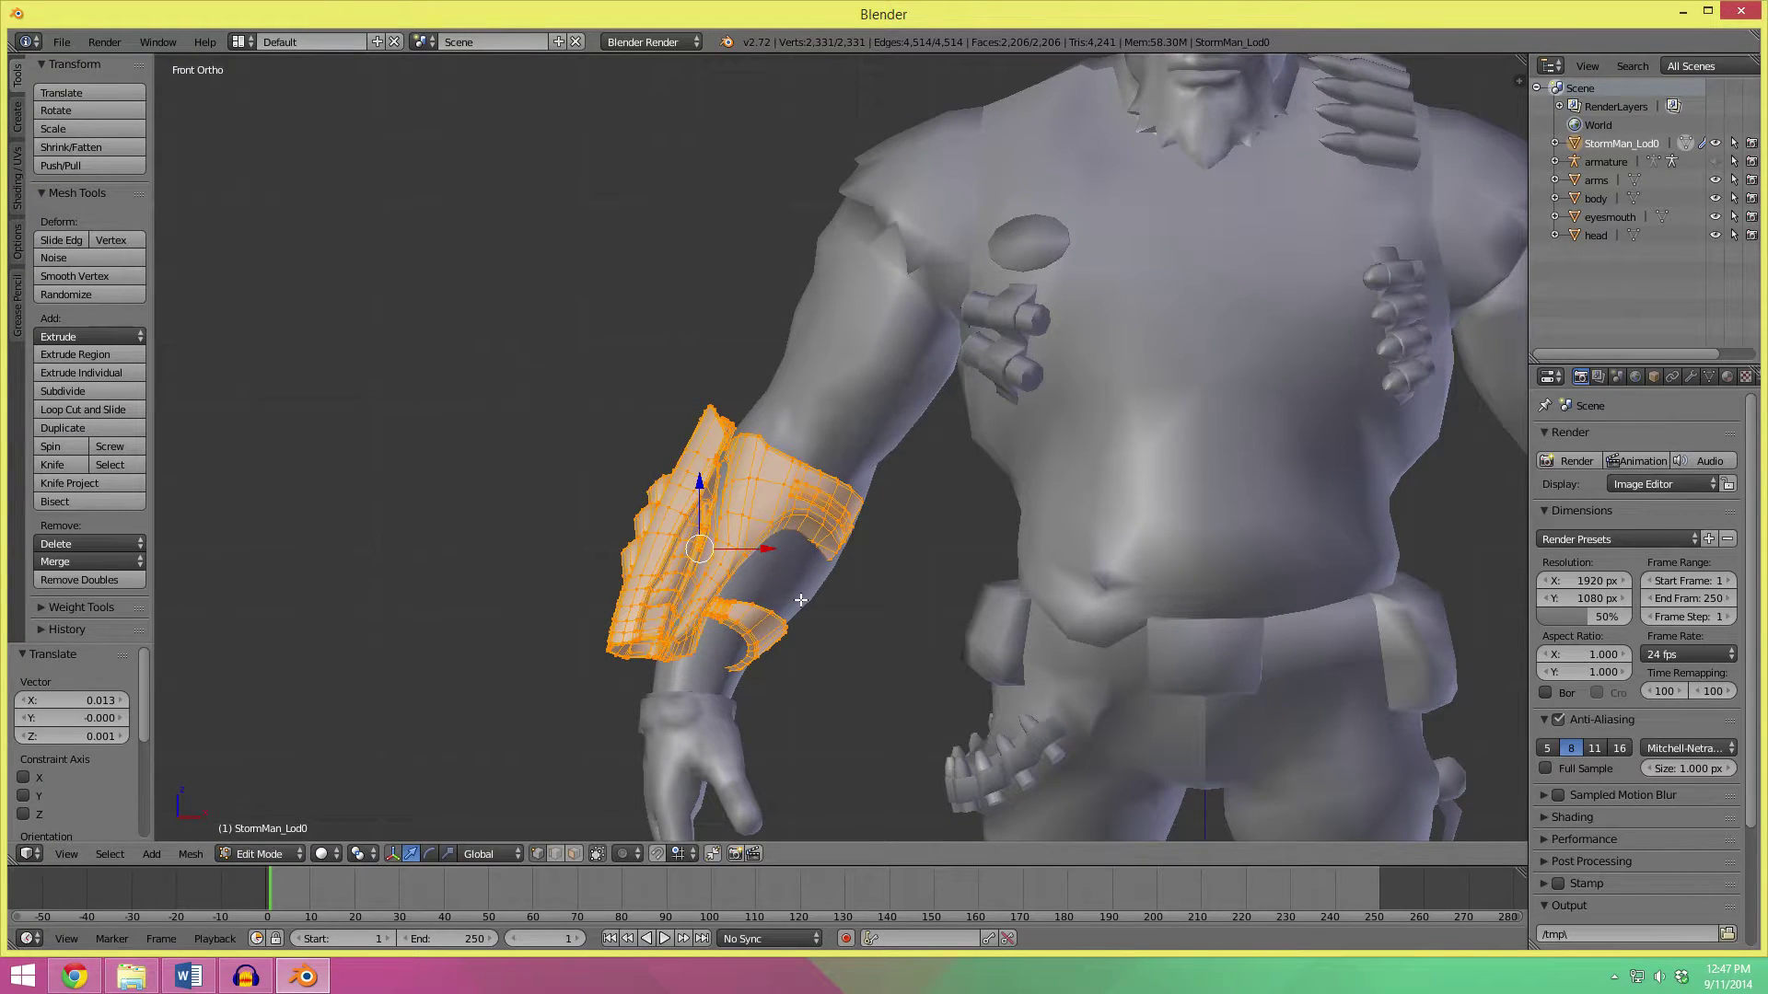
From the left orthographic view, rotate the gauntlet about 13.779°, move it onto the forearm and scale it by about 1.098.
{"action": "key", "text": "ctrl+KP_3"}
{"action": "scroll", "coordinate": [1132, 549], "scroll_direction": "up", "scroll_amount": 4}
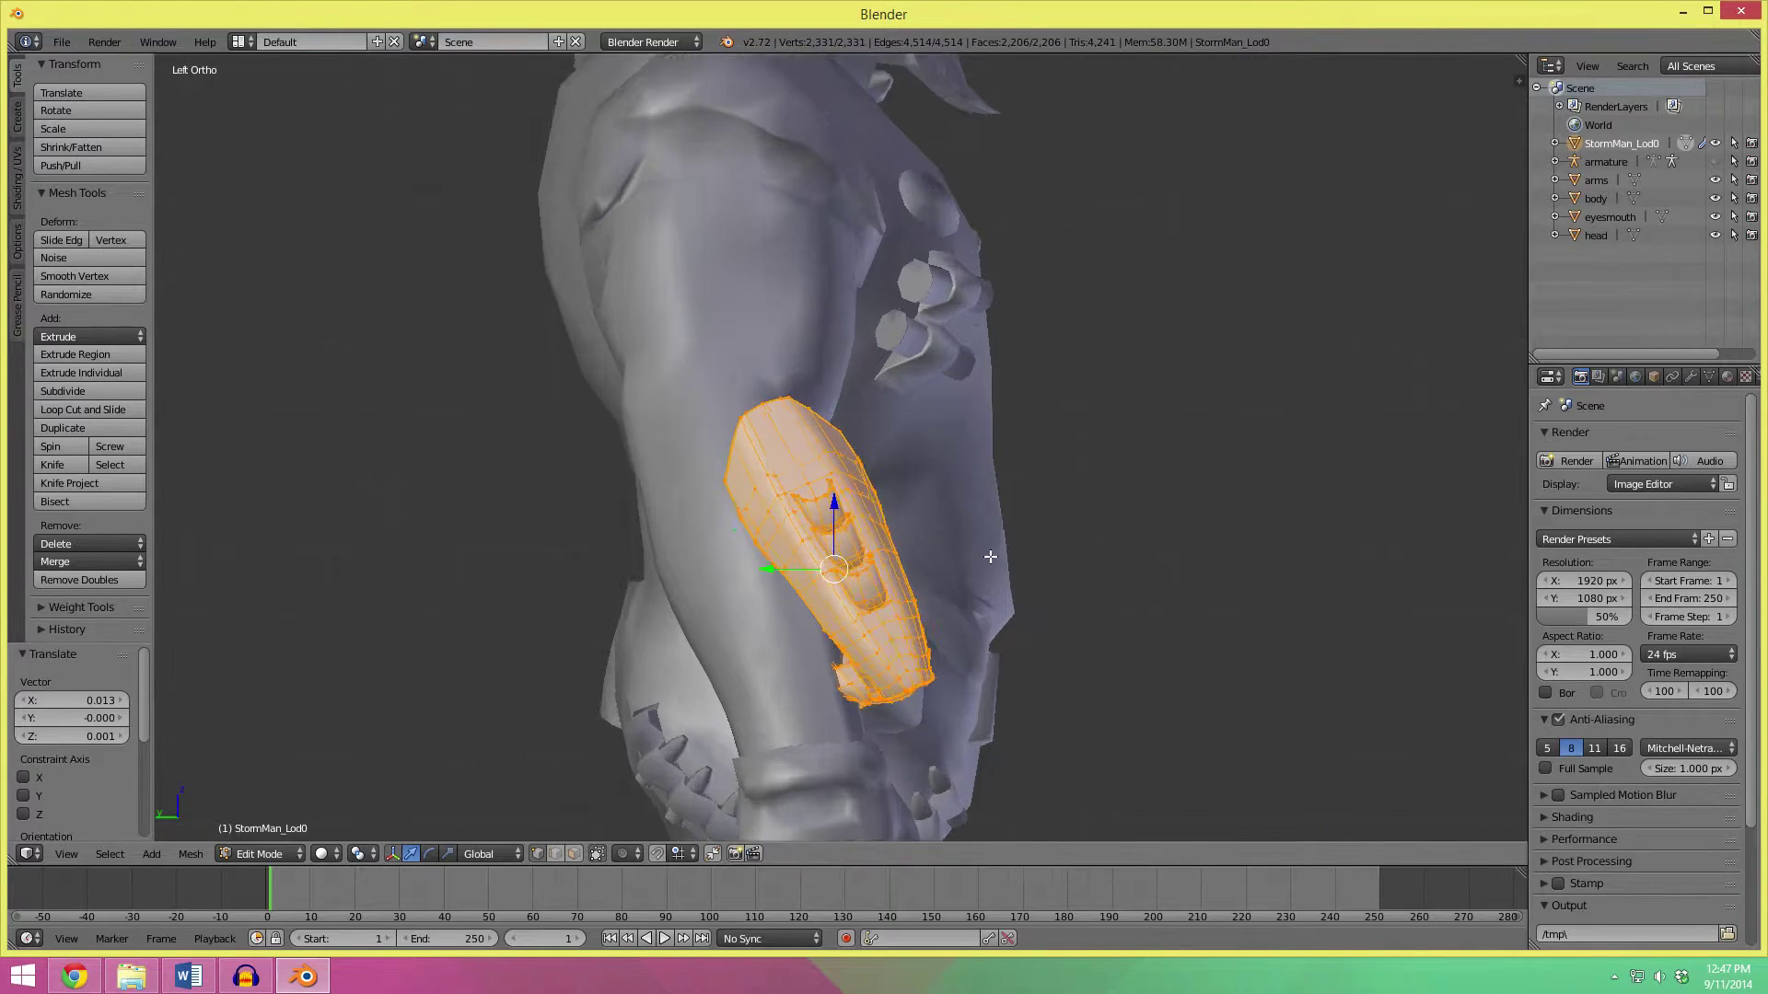
{"action": "key", "text": "r"}
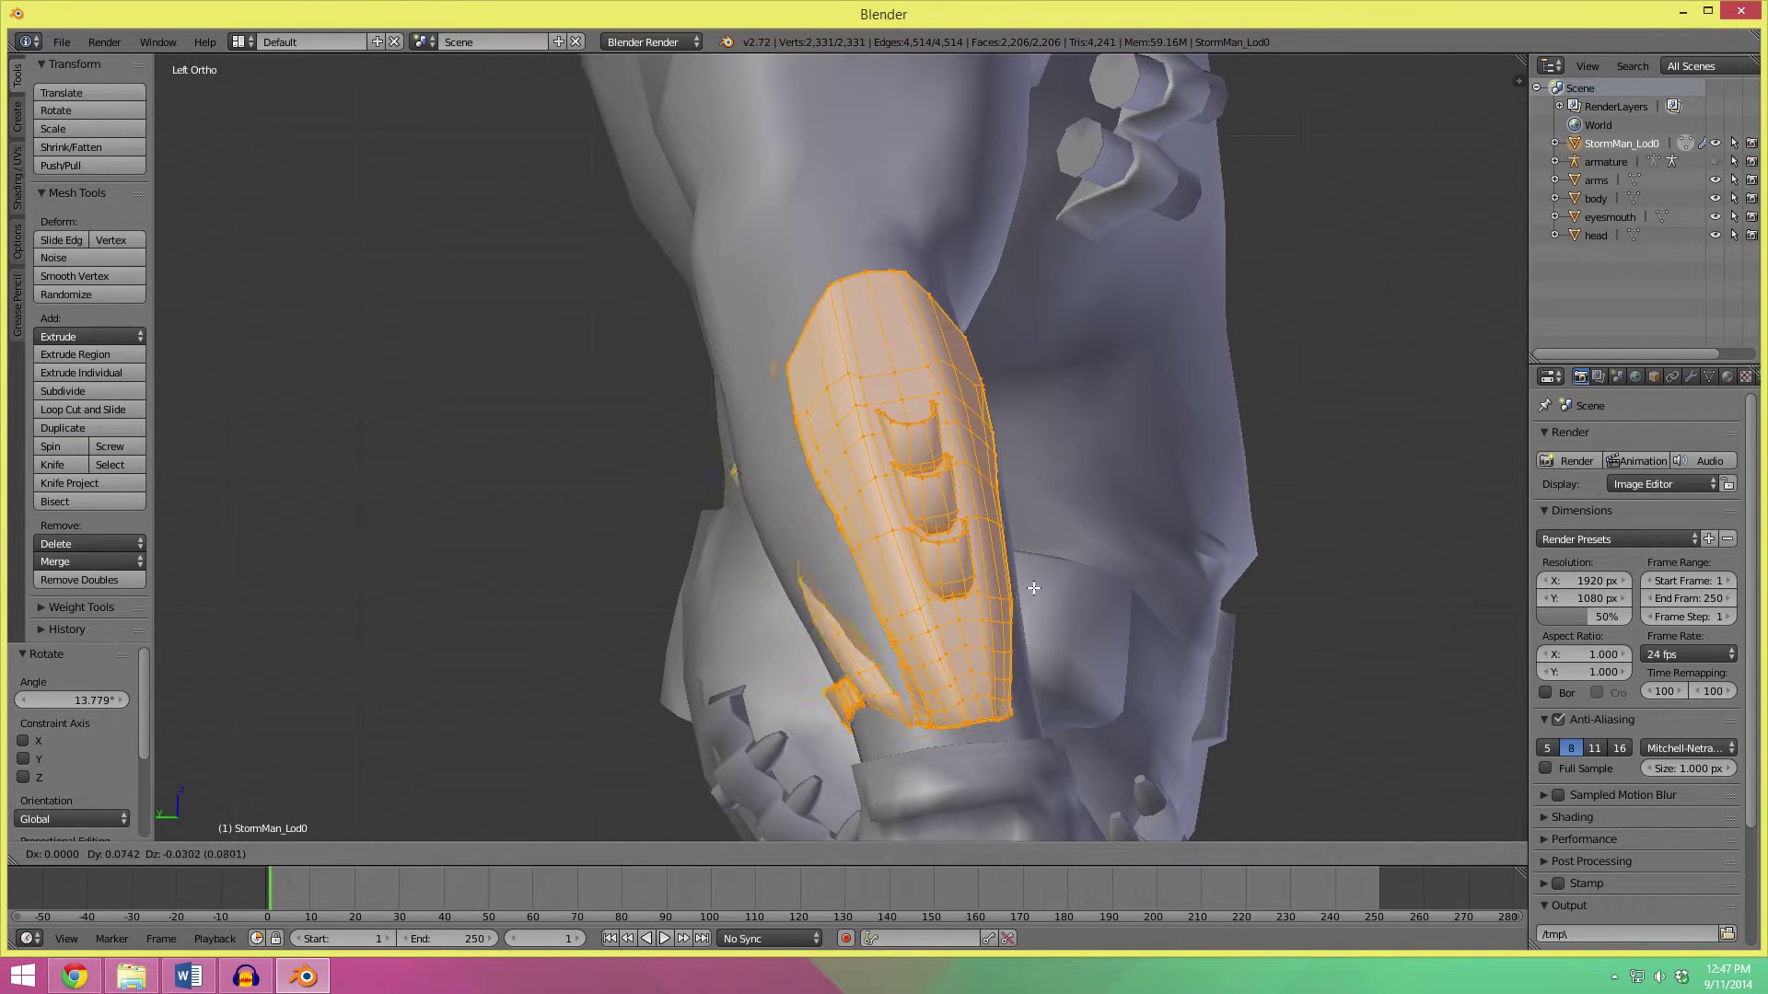
{"action": "left_click", "coordinate": [1042, 582]}
{"action": "key", "text": "s"}
{"action": "left_click", "coordinate": [1047, 609]}
Refine the gauntlet in left view with a slight rotation and scale, raising it about 0.010 along Z, then about 0.003 along Y and 0.011 along Z.
{"action": "key", "text": "r"}
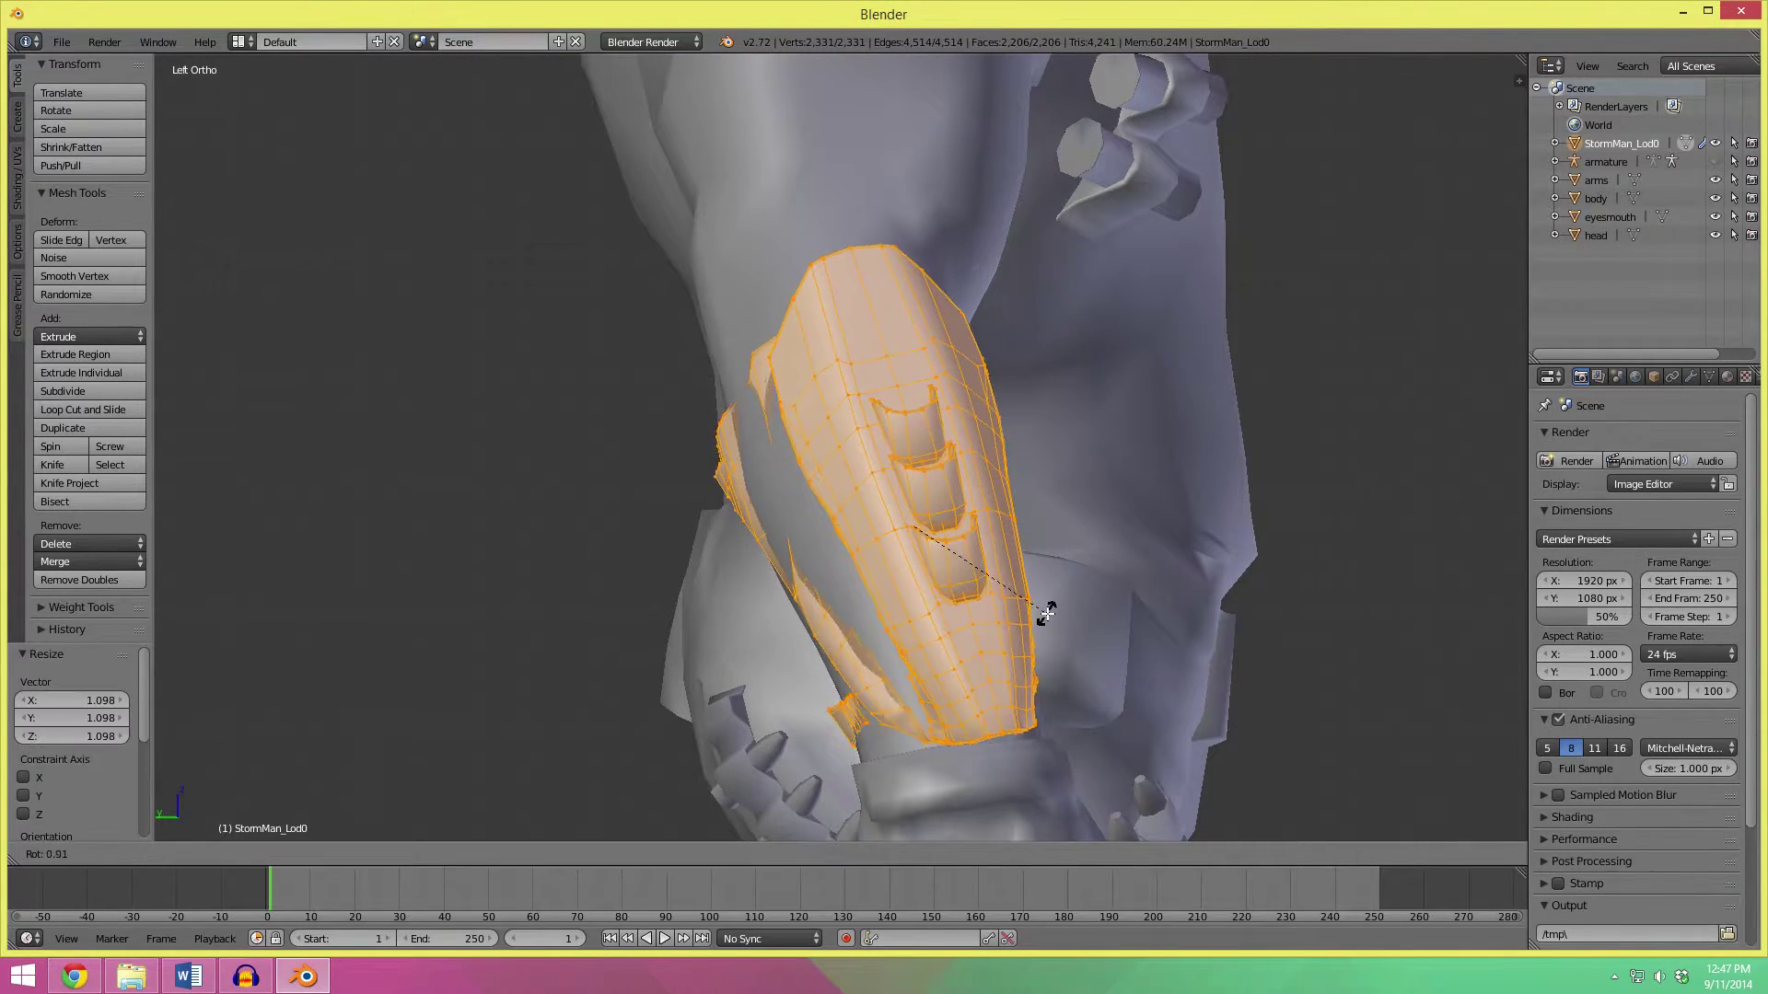
{"action": "left_click", "coordinate": [1045, 615]}
{"action": "key", "text": "s"}
{"action": "left_click", "coordinate": [1043, 623]}
{"action": "key", "text": "g"}
{"action": "key", "text": "z"}
{"action": "left_click", "coordinate": [1043, 611]}
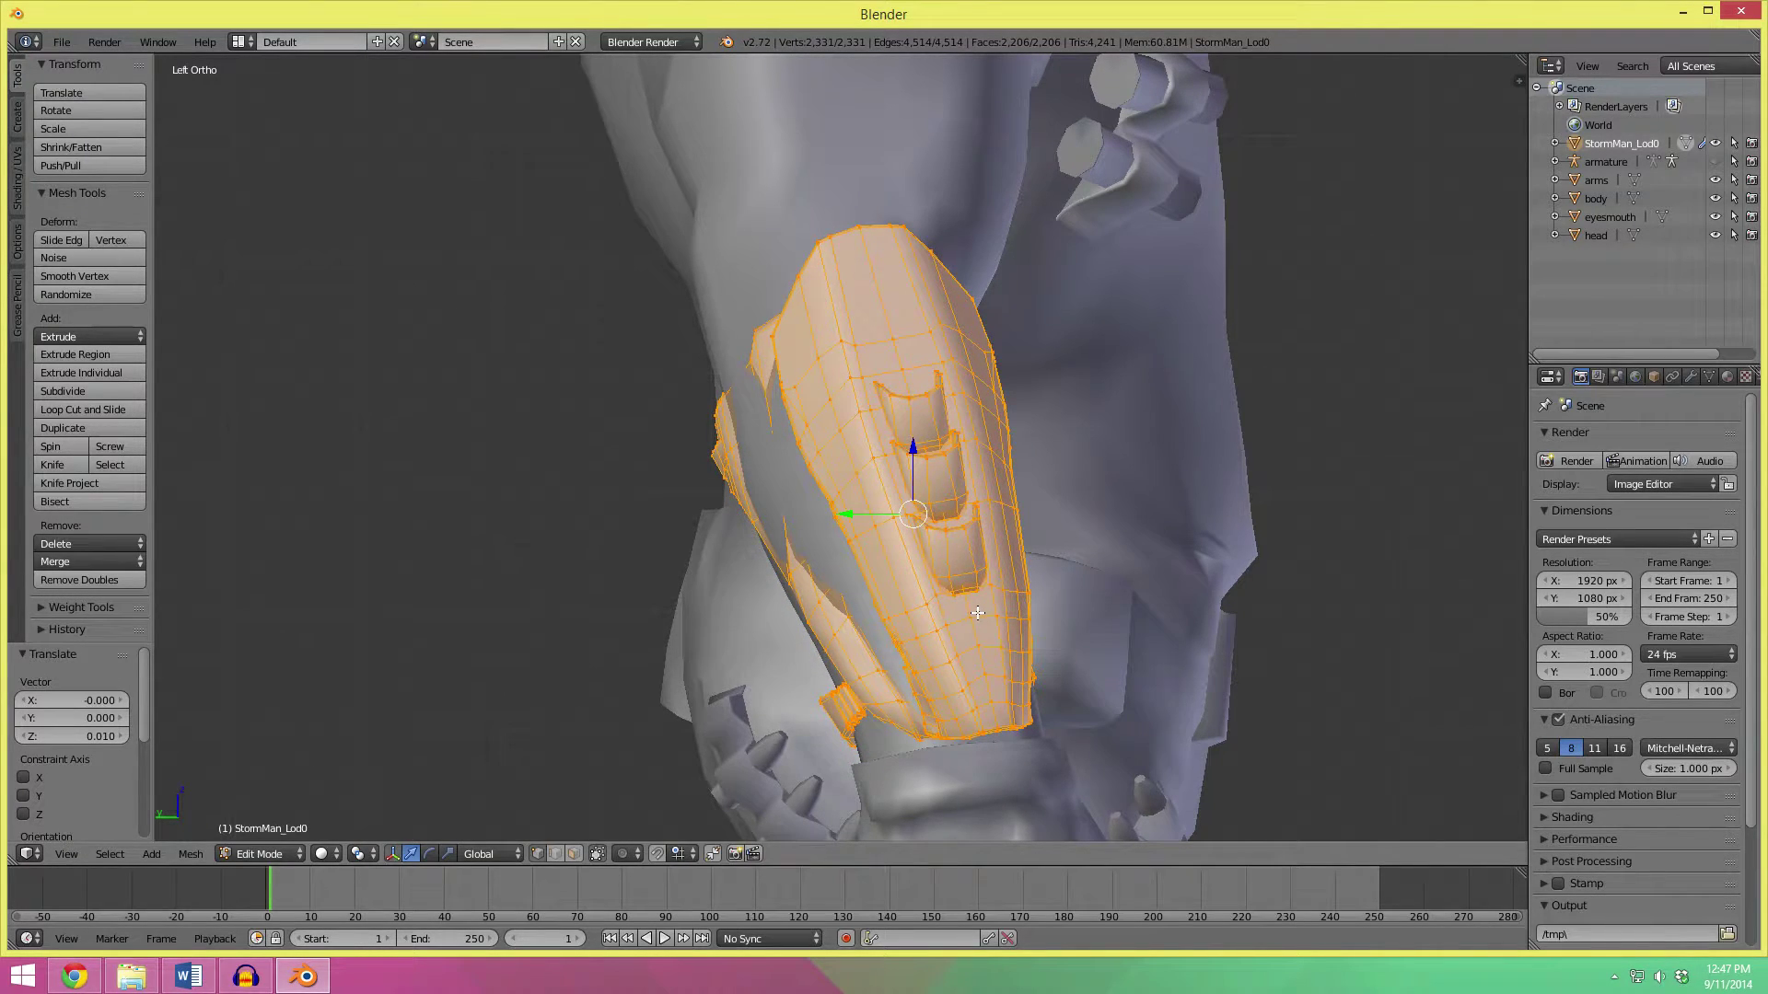
{"action": "key", "text": "g"}
{"action": "left_click", "coordinate": [900, 608]}
Back in front orthographic view, rotate the gauntlet about 5.68° and move it about -0.018 along X and 0.017 along Z.
{"action": "middle_click_drag", "start_coordinate": [1017, 605], "coordinate": [837, 612]}
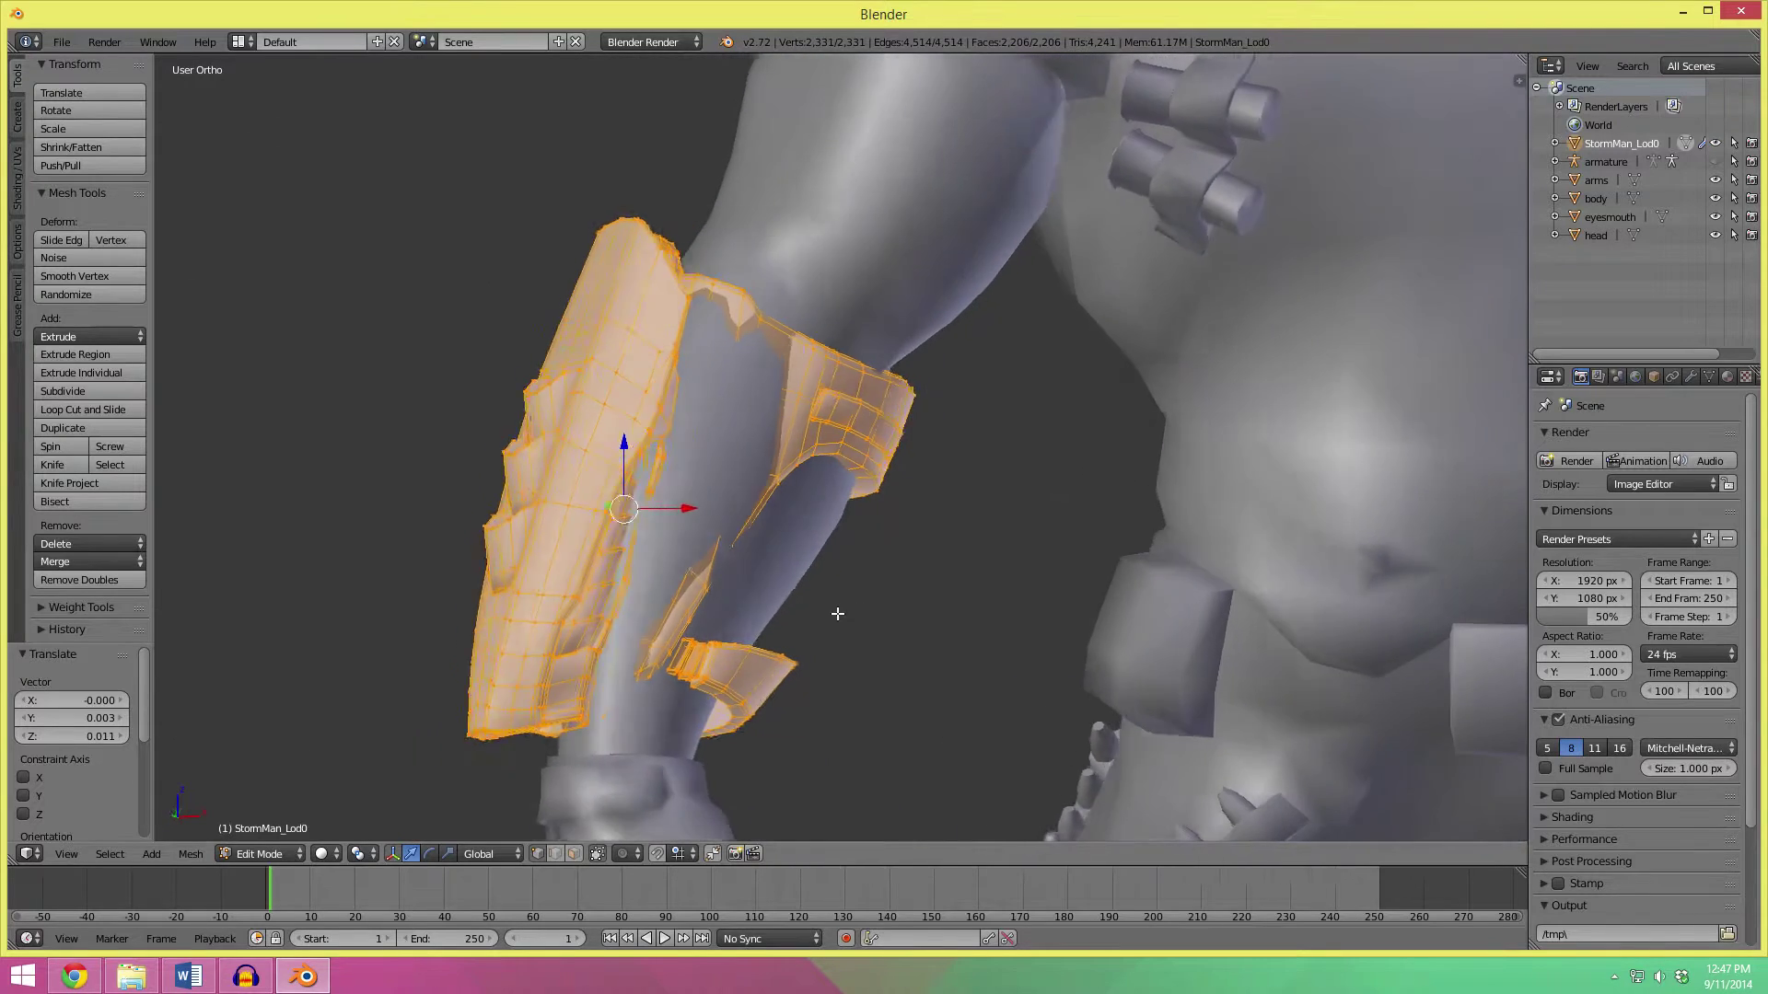
{"action": "scroll", "coordinate": [829, 591], "scroll_direction": "down", "scroll_amount": 3}
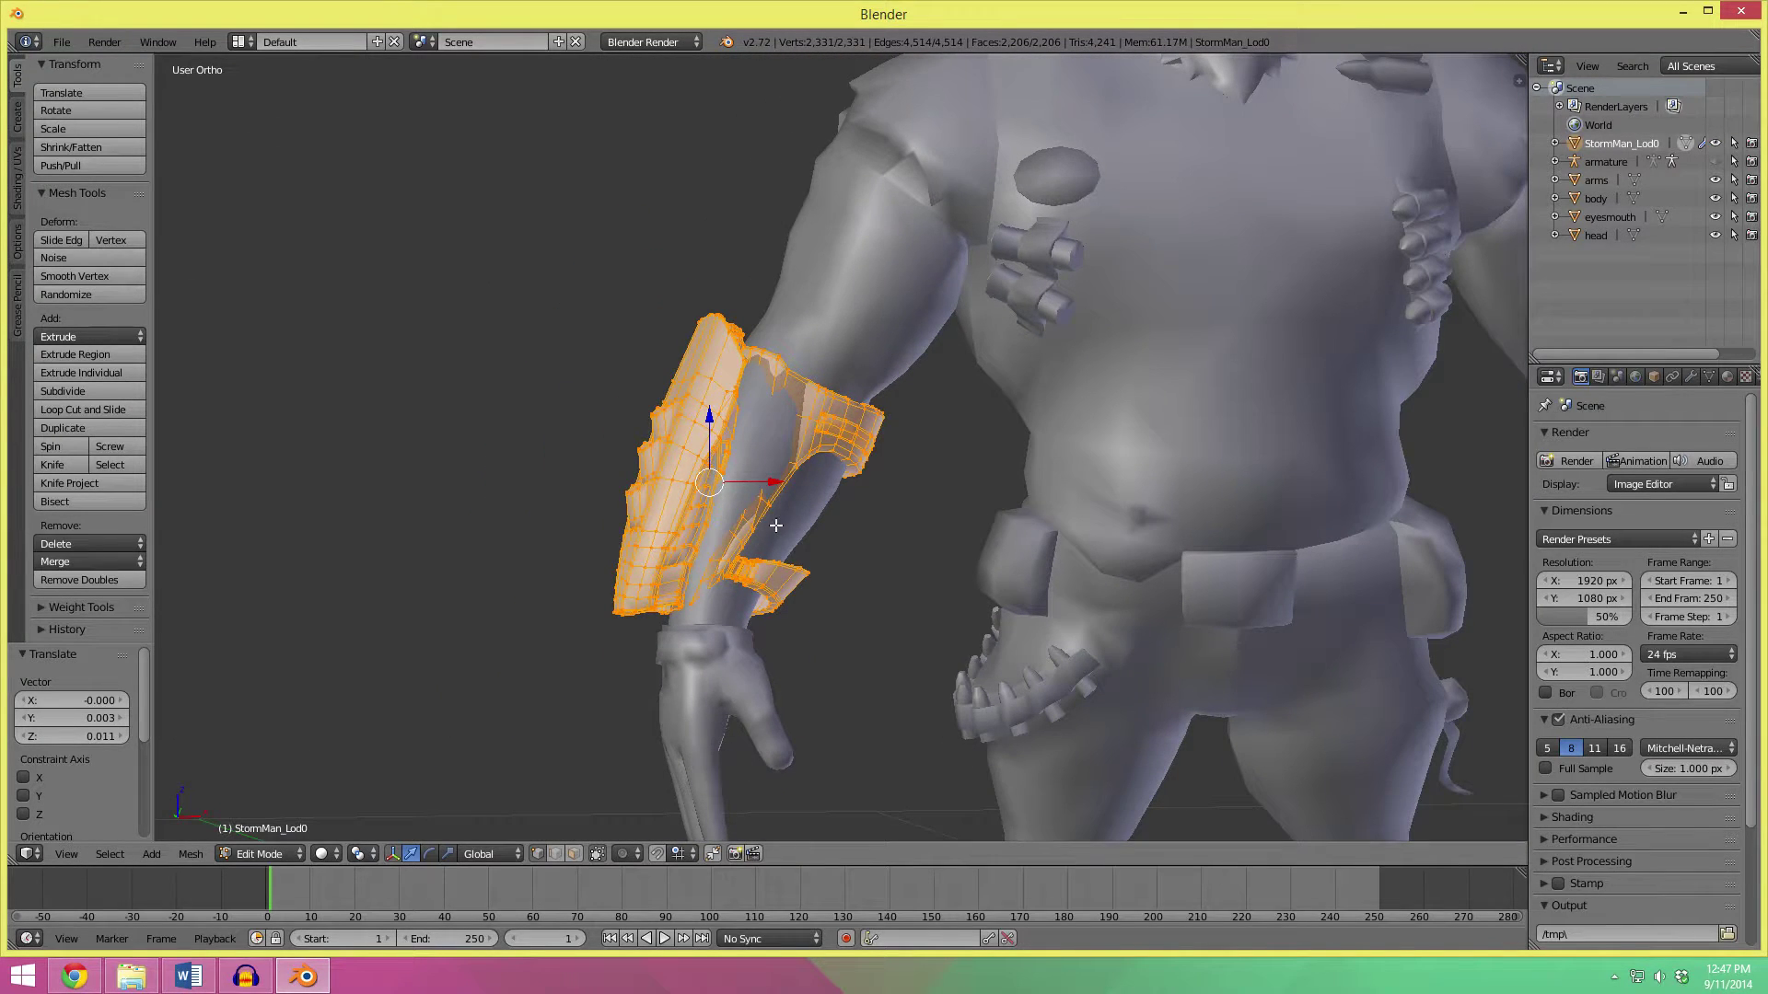
{"action": "key", "text": "KP_1"}
{"action": "scroll", "coordinate": [792, 502], "scroll_direction": "up", "scroll_amount": 4}
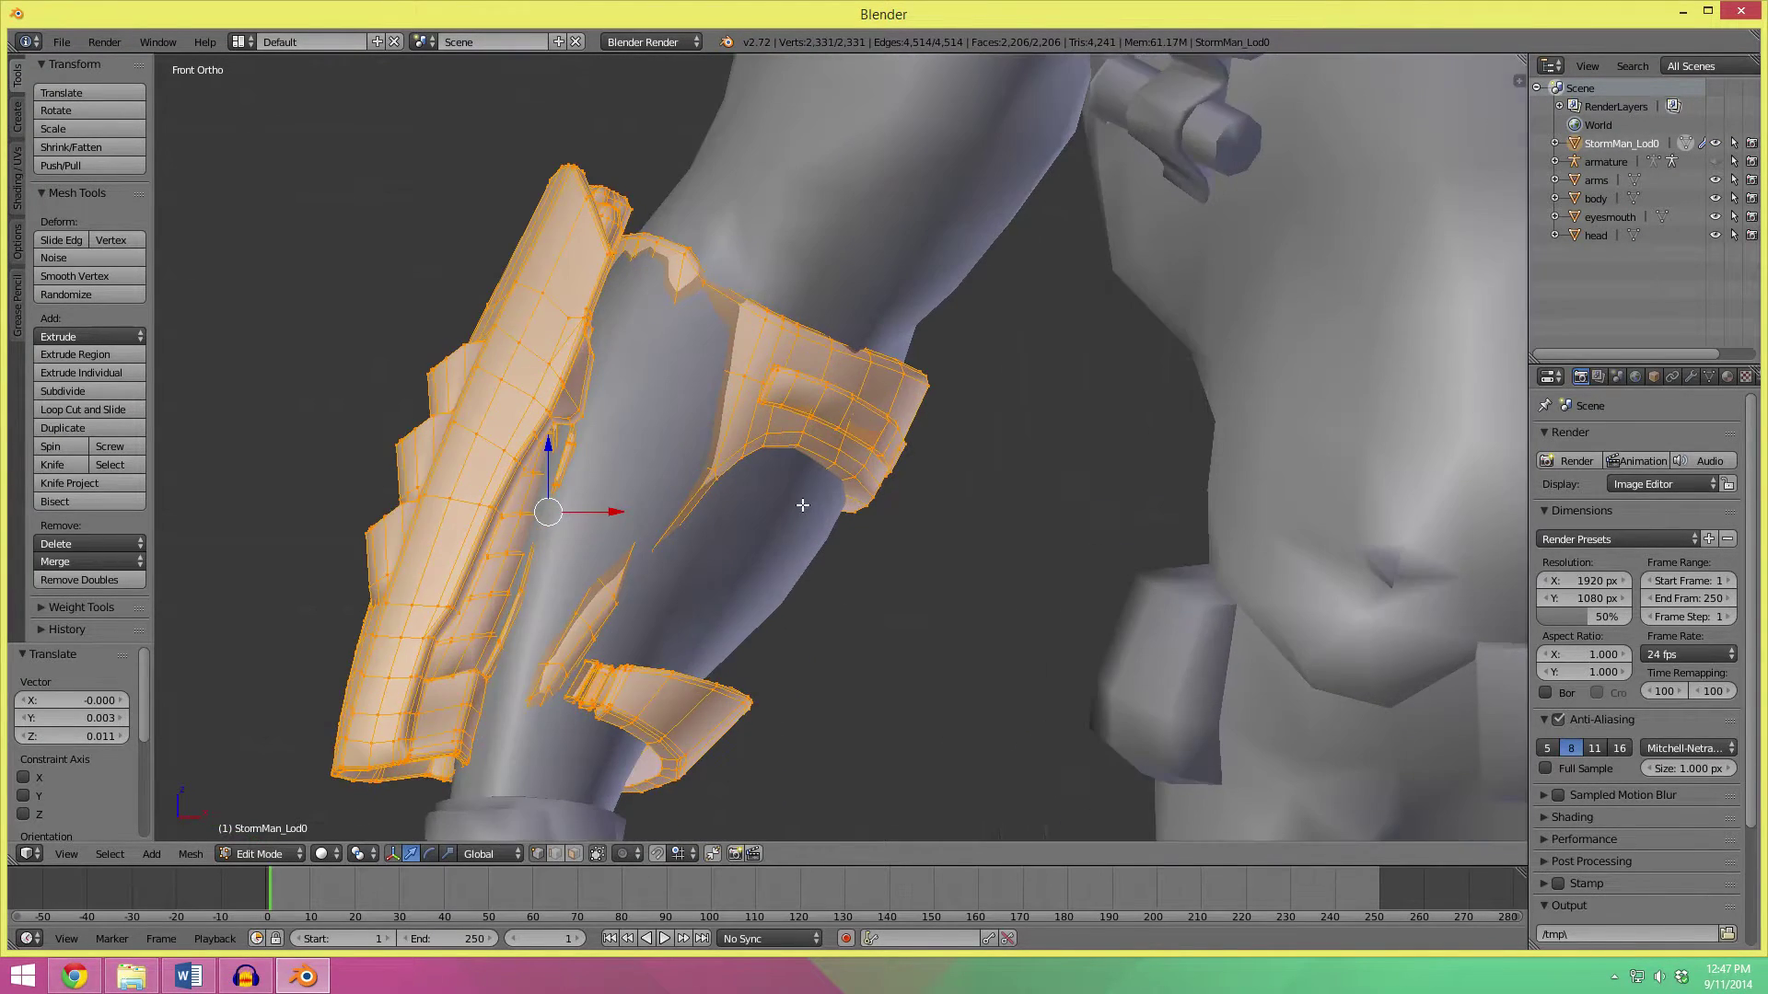
{"action": "key", "text": "r"}
{"action": "left_click", "coordinate": [1228, 508]}
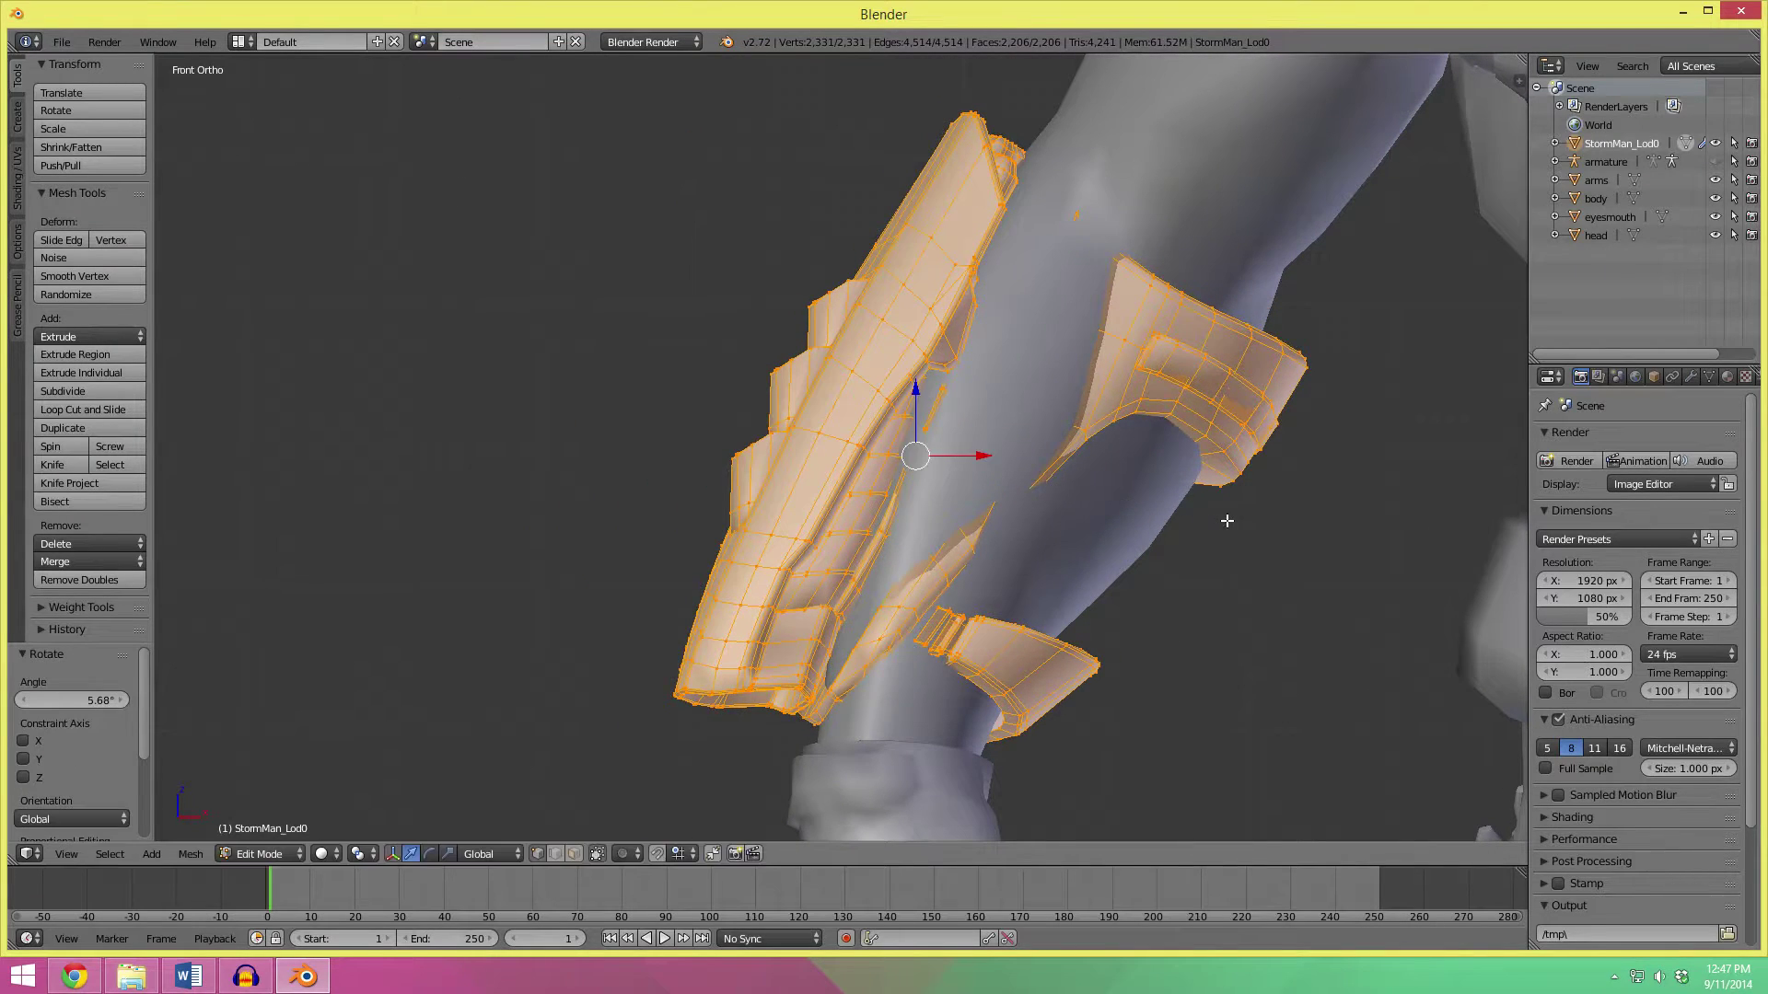
{"action": "key", "text": "g"}
{"action": "left_click", "coordinate": [1200, 495]}
View the gauntlet from an angle and nudge it about -0.008 along Y and 0.005 along Z.
{"action": "scroll", "coordinate": [1039, 530], "scroll_direction": "down", "scroll_amount": 4}
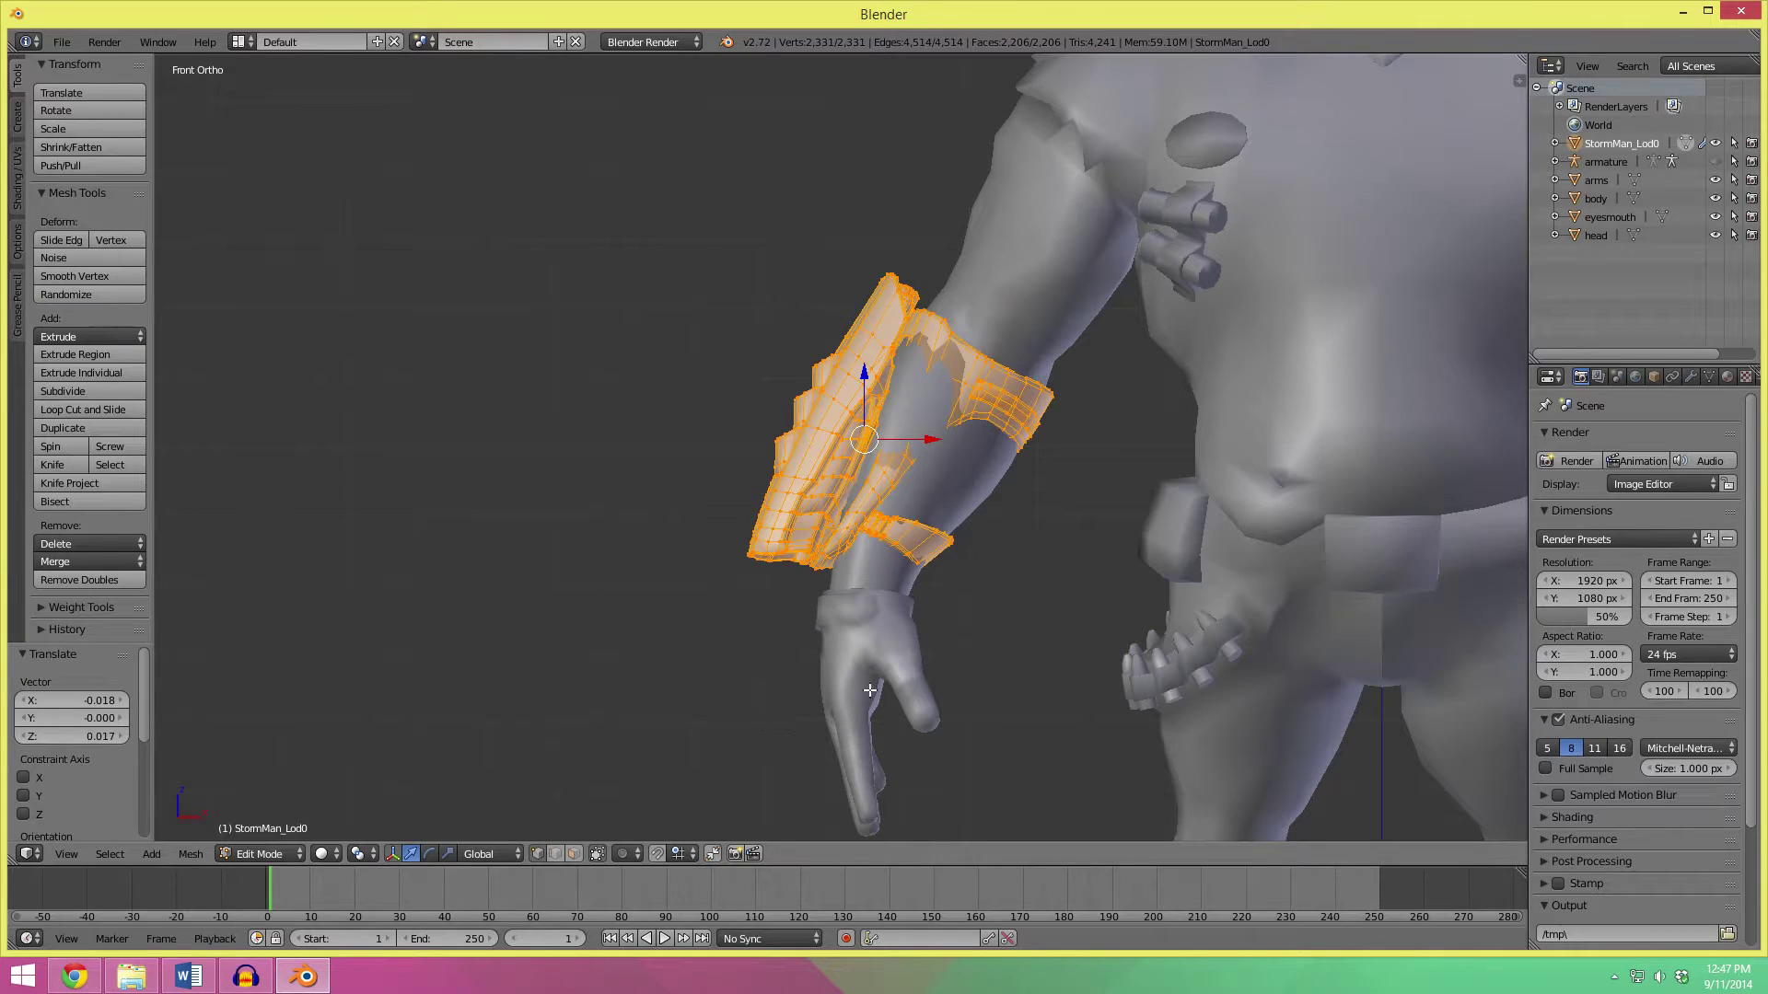
{"action": "scroll", "coordinate": [867, 380], "scroll_direction": "up", "scroll_amount": 3}
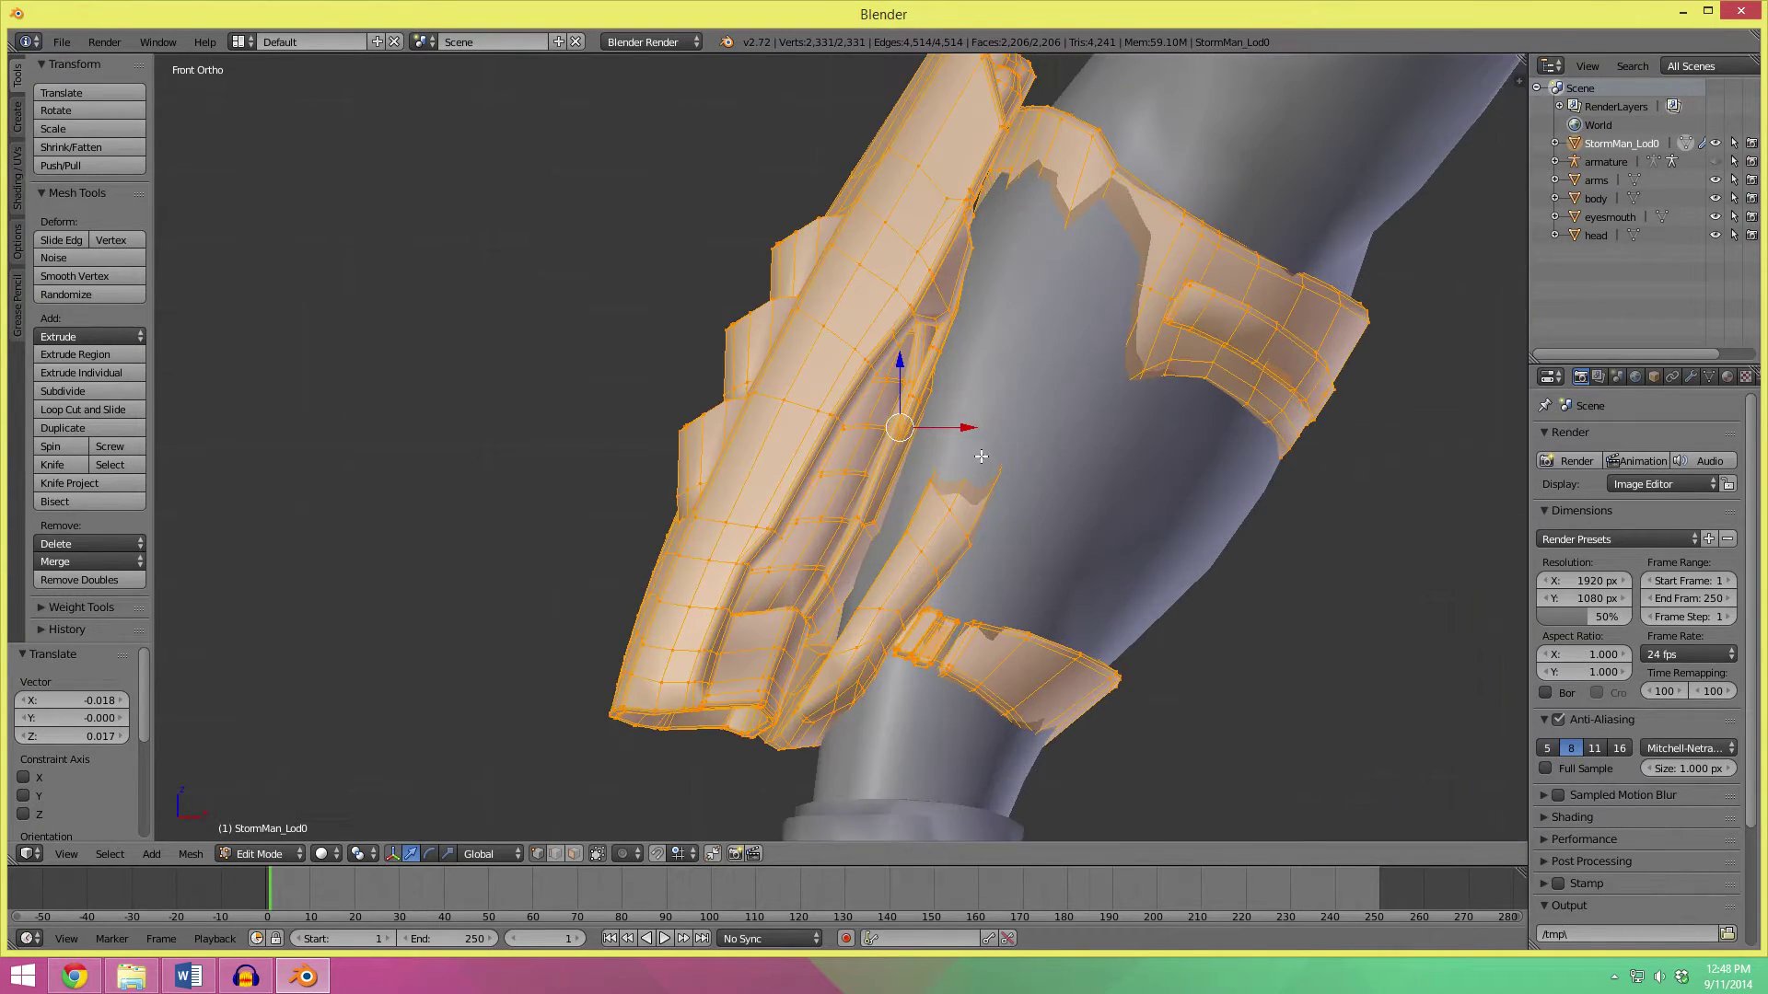
{"action": "middle_click_drag", "start_coordinate": [868, 379], "coordinate": [679, 453]}
{"action": "key", "text": "g"}
{"action": "left_click", "coordinate": [1077, 541]}
{"action": "scroll", "coordinate": [911, 589], "scroll_direction": "up", "scroll_amount": 3}
{"action": "right_click", "coordinate": [656, 394]}
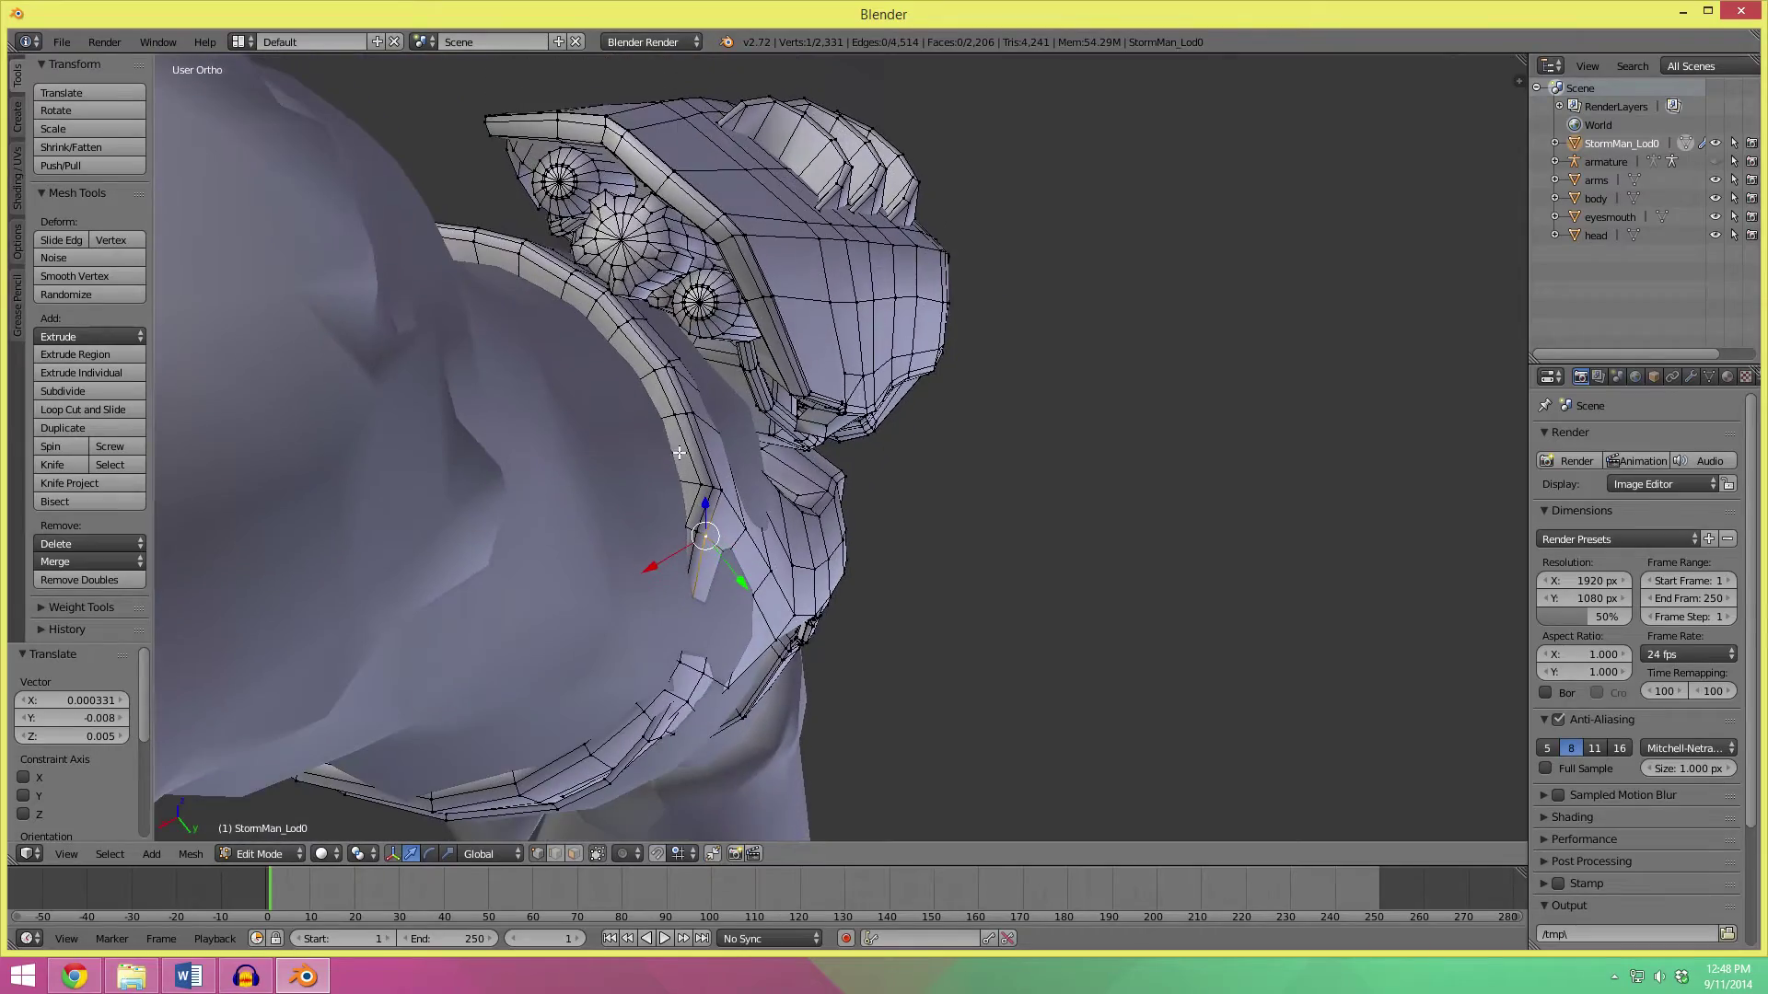
{"action": "middle_click_drag", "start_coordinate": [724, 564], "coordinate": [720, 599]}
{"action": "key", "text": "g"}
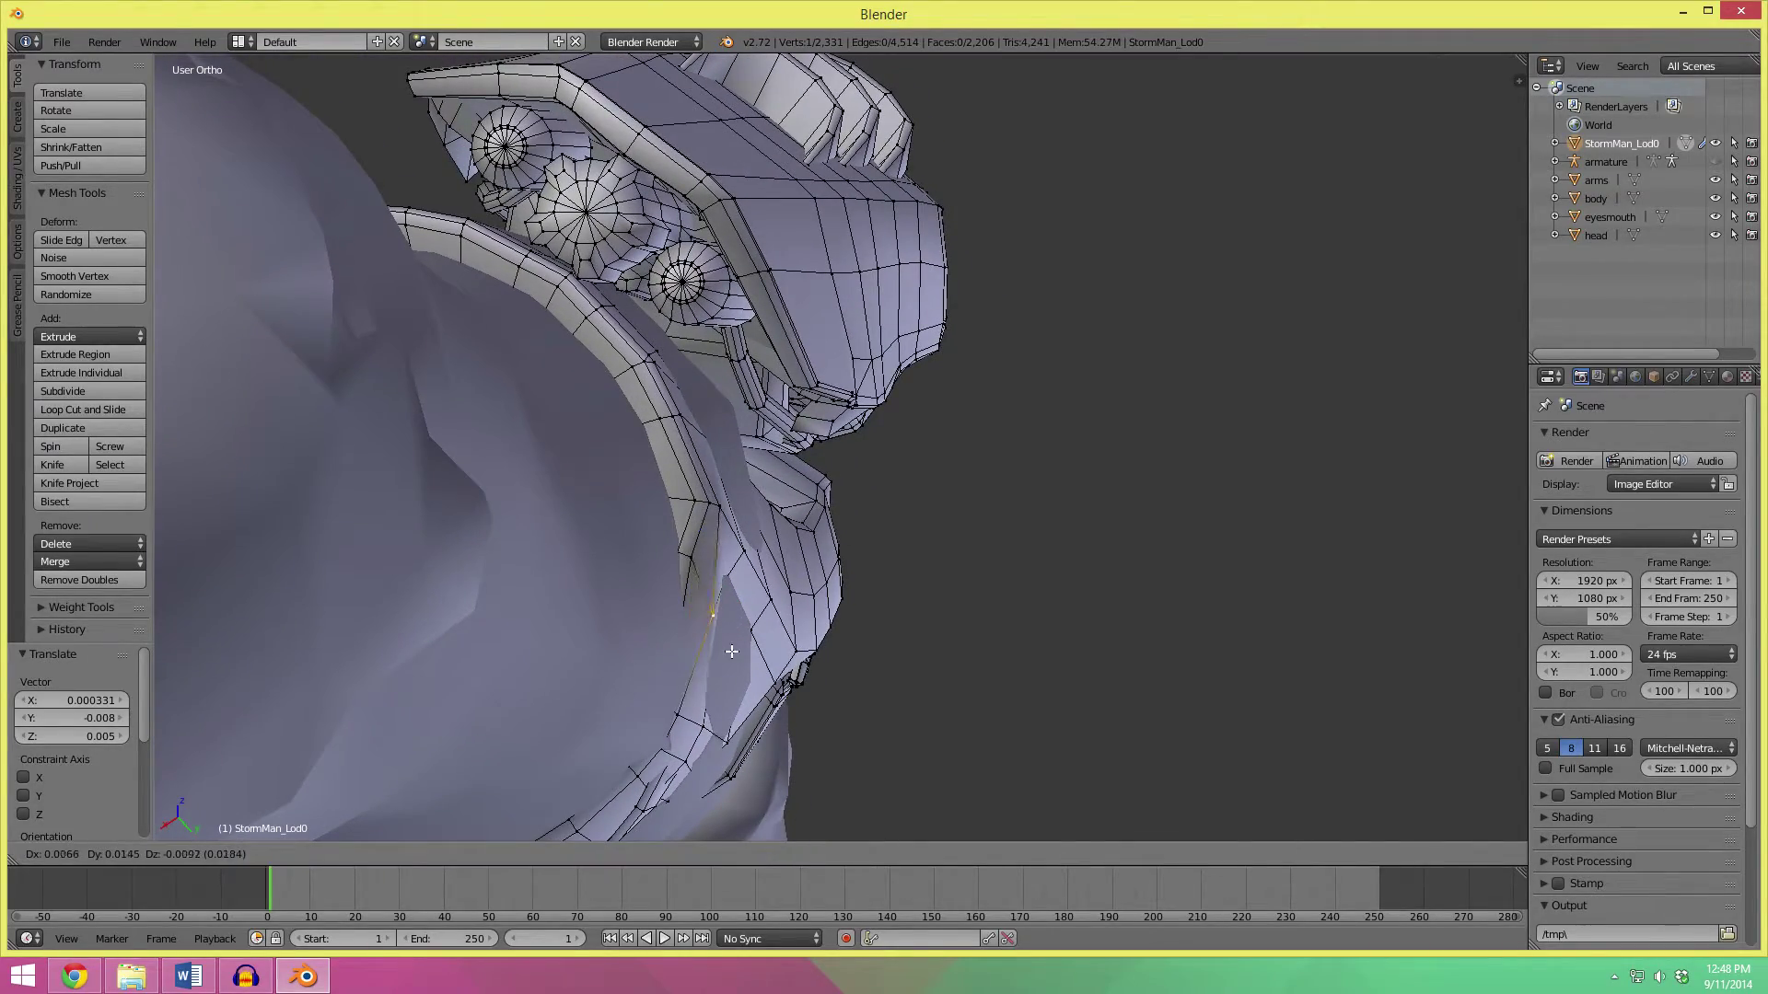
{"action": "right_click", "coordinate": [730, 651]}
Check the gauntlet's fit around the forearm and enable proportional editing.
{"action": "middle_click_drag", "start_coordinate": [868, 620], "coordinate": [800, 598]}
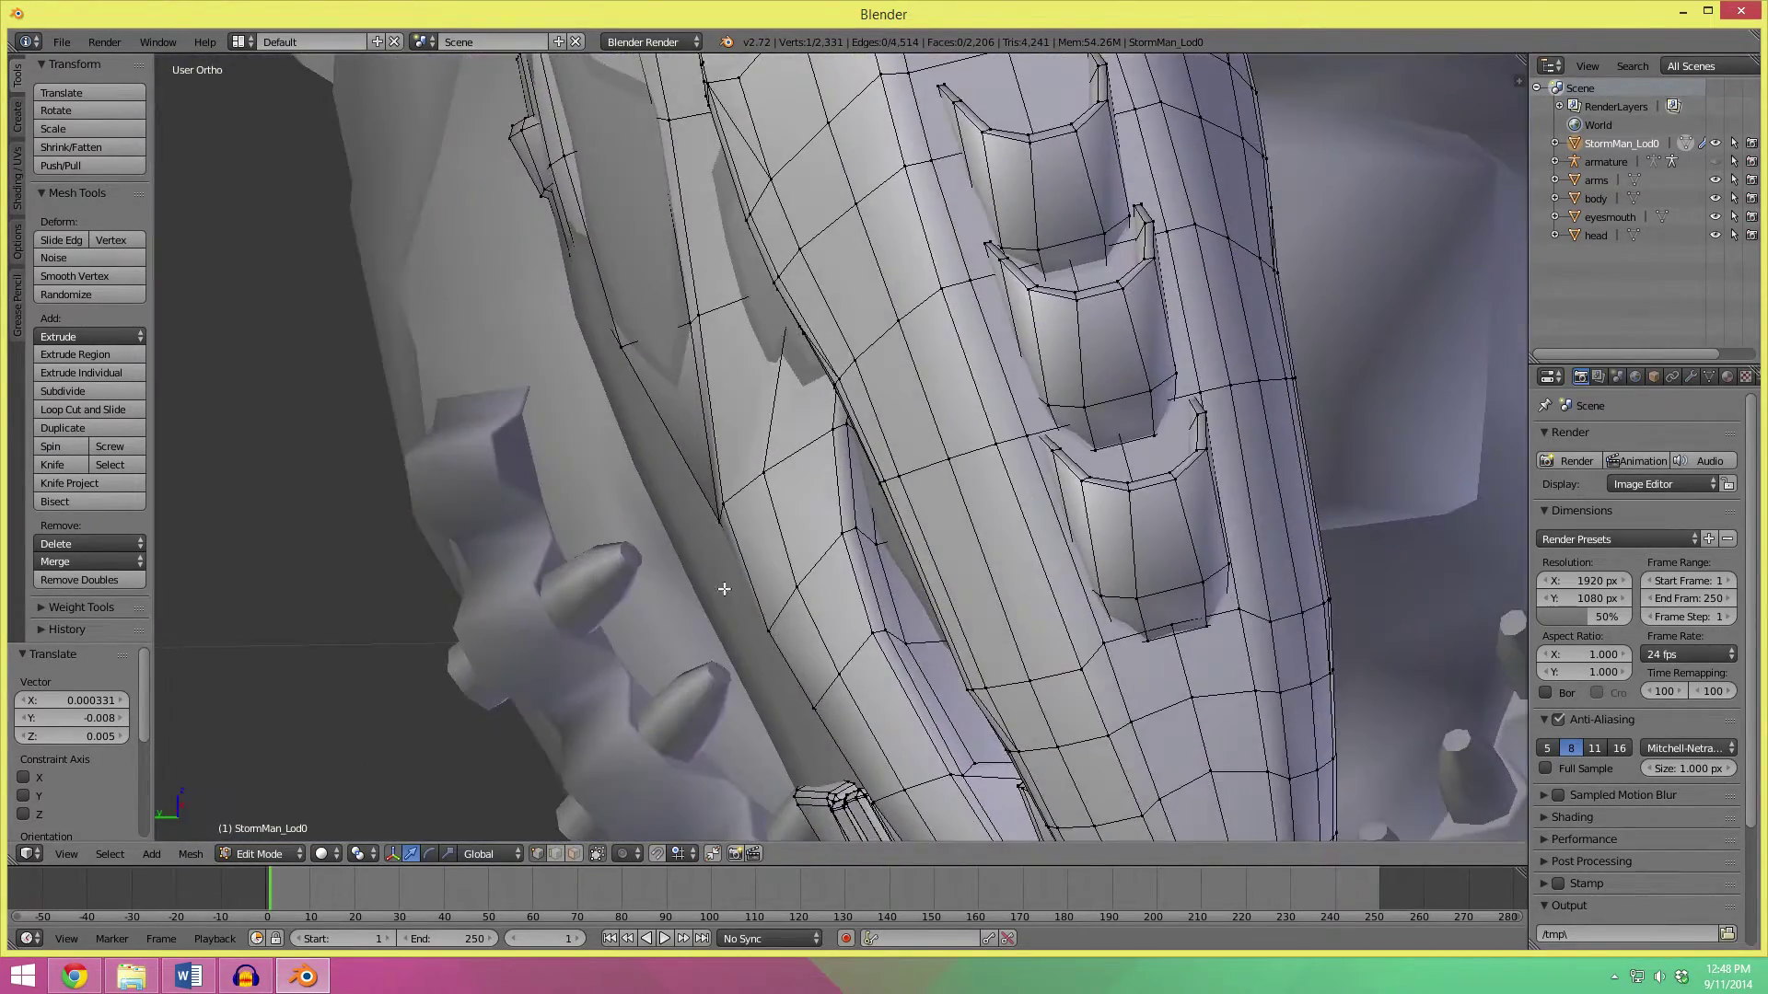
{"action": "scroll", "coordinate": [724, 589], "scroll_direction": "down", "scroll_amount": 6}
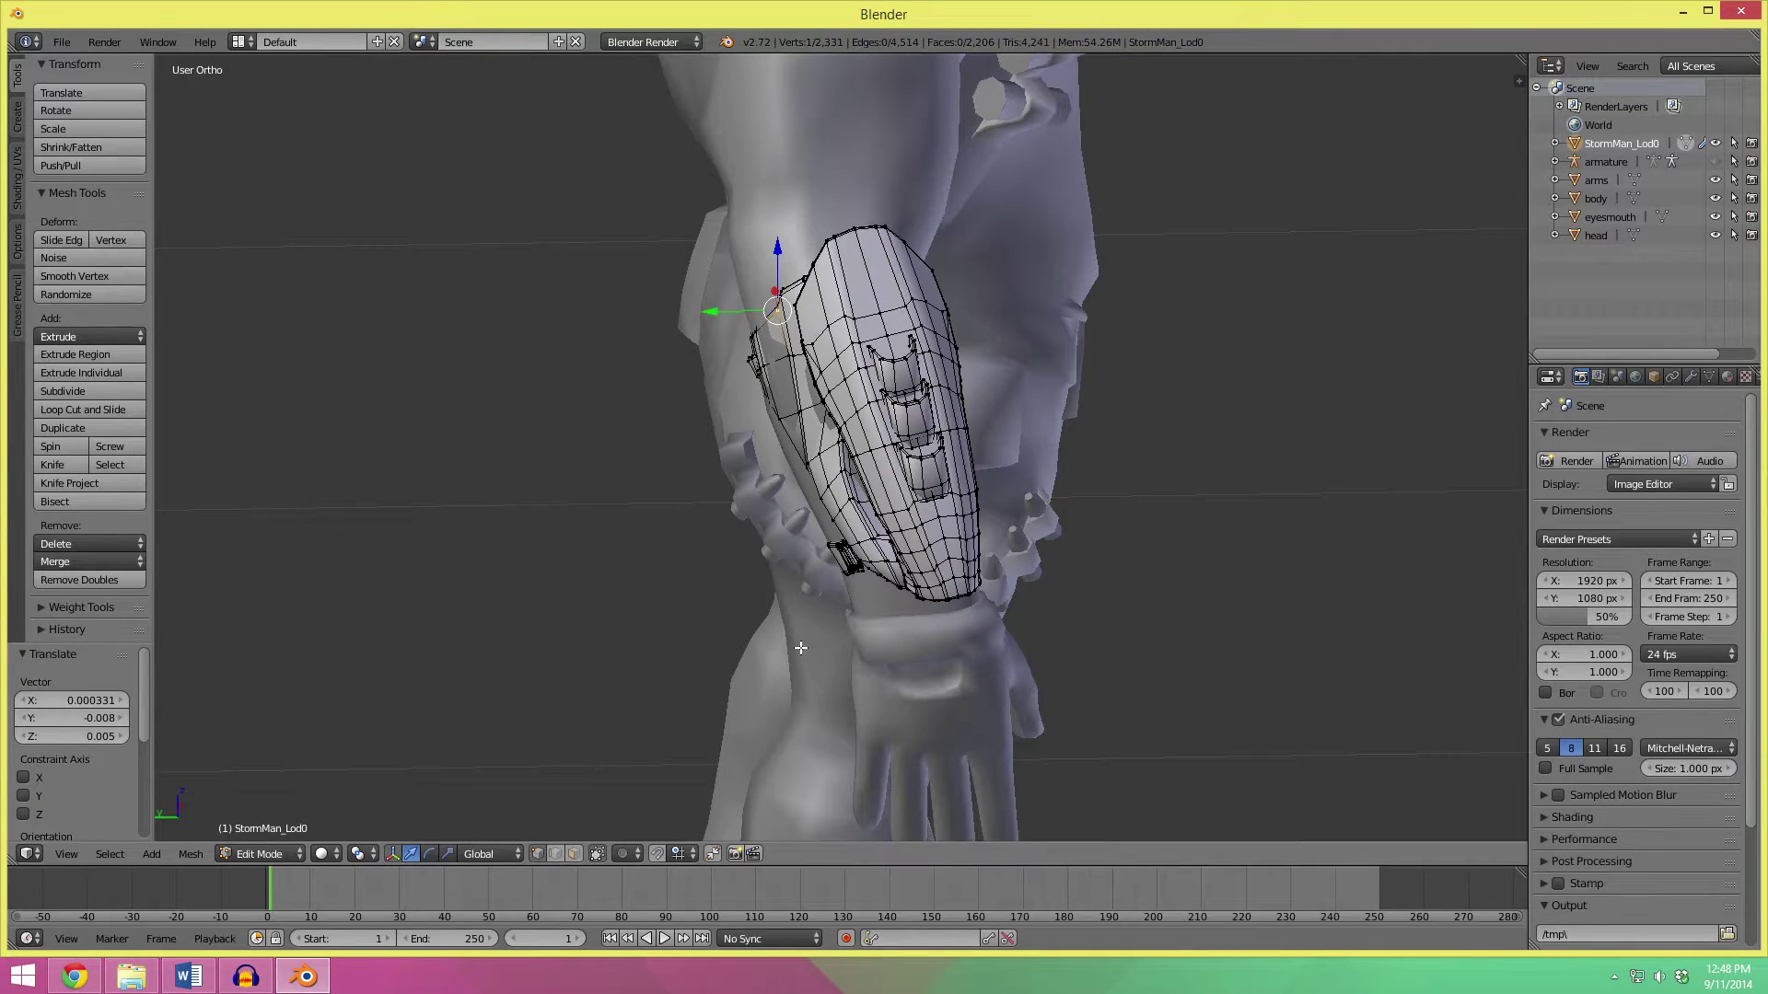
{"action": "middle_click_drag", "start_coordinate": [1053, 748], "coordinate": [917, 726]}
{"action": "scroll", "coordinate": [917, 726], "scroll_direction": "down", "scroll_amount": 2}
{"action": "scroll", "coordinate": [1037, 640], "scroll_direction": "up", "scroll_amount": 1}
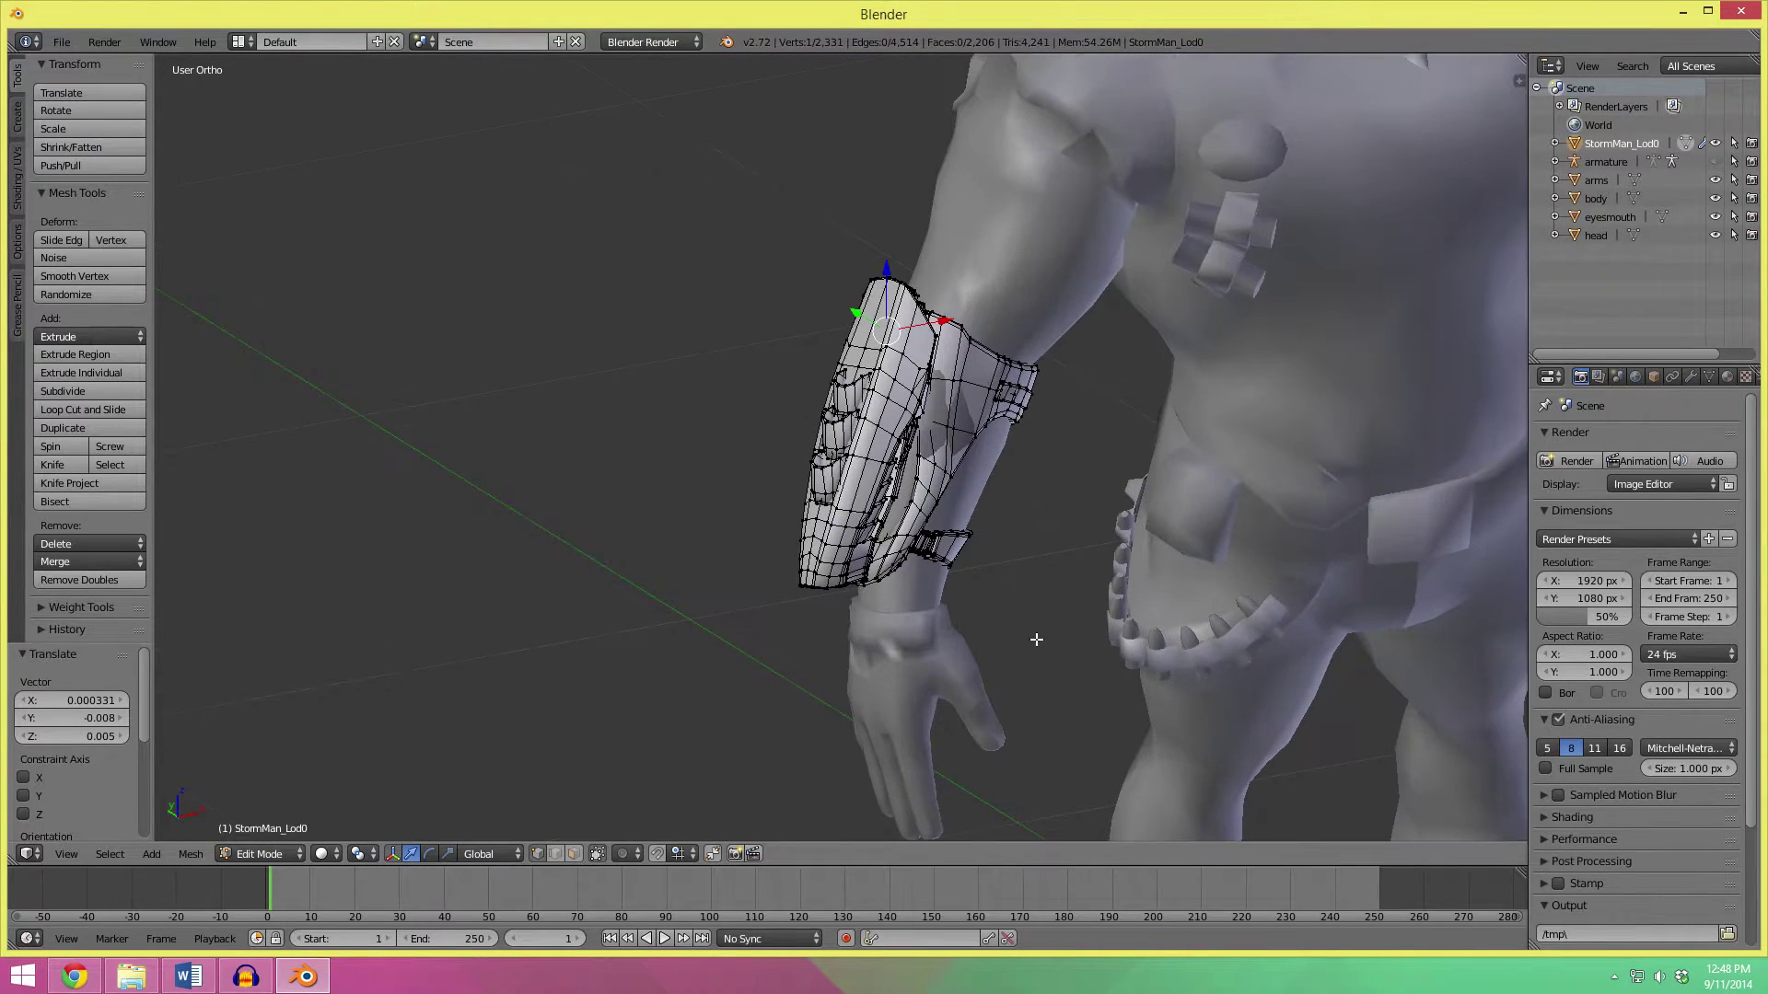
{"action": "scroll", "coordinate": [995, 429], "scroll_direction": "up", "scroll_amount": 2}
{"action": "middle_click_drag", "start_coordinate": [1056, 526], "coordinate": [923, 484]}
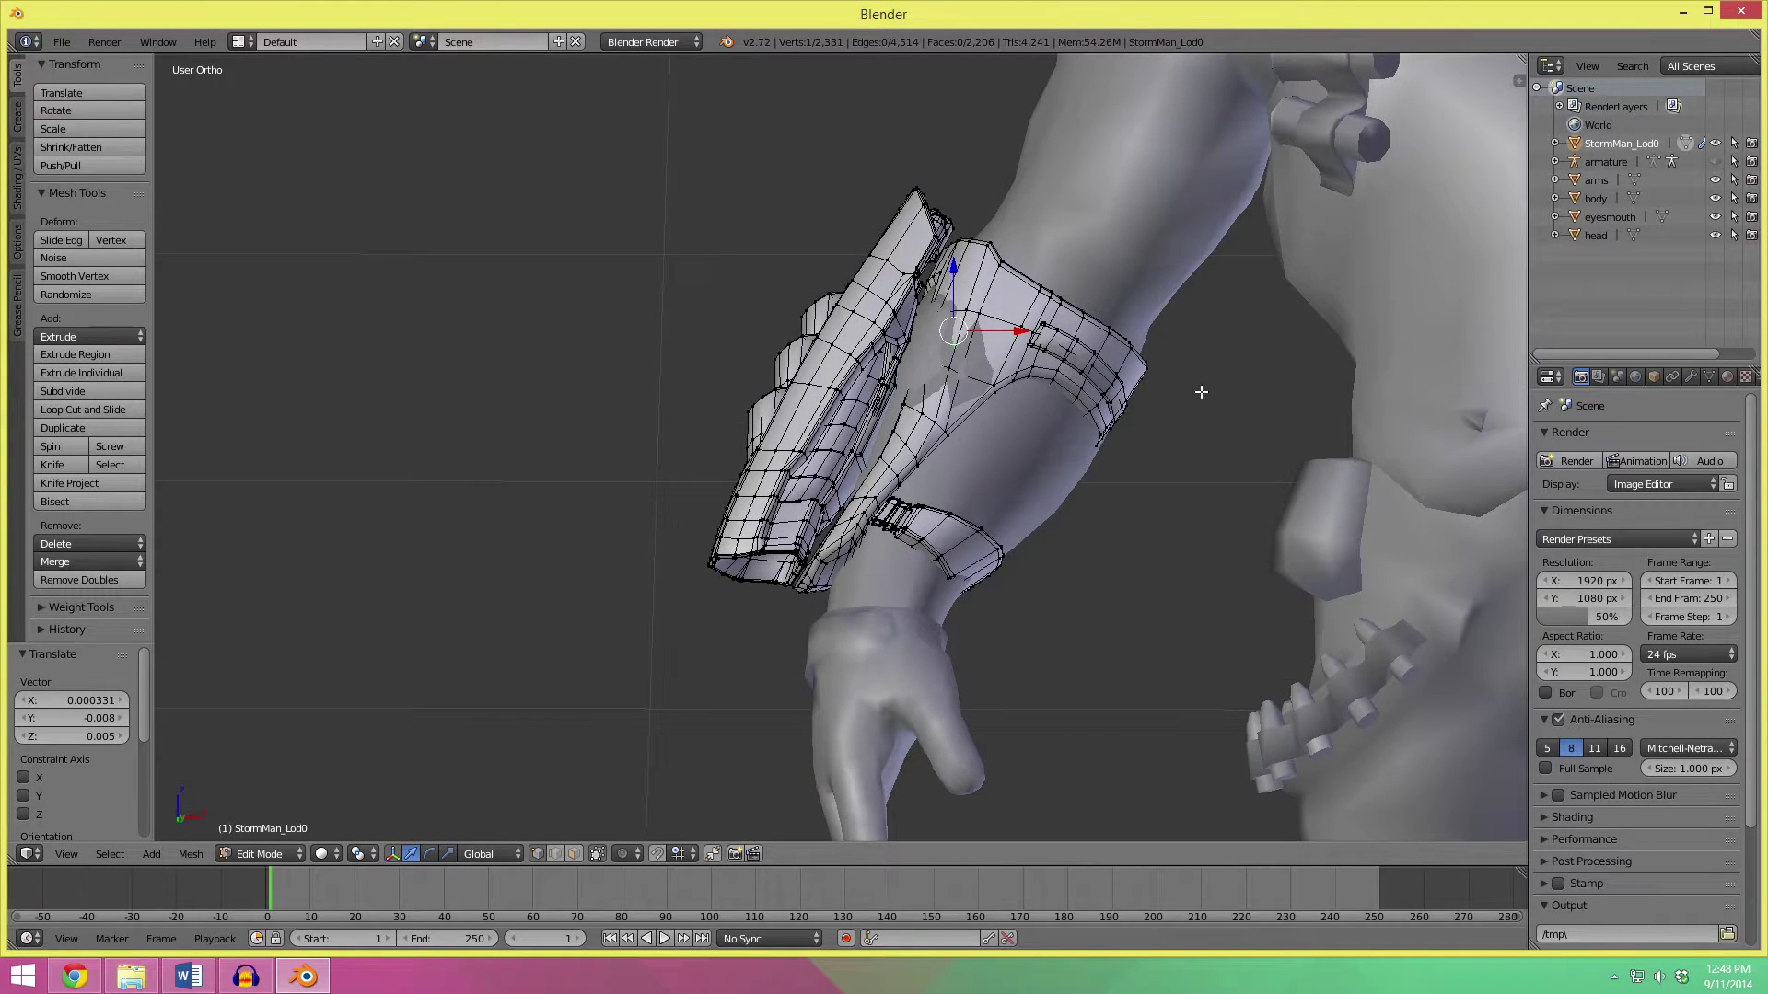
{"action": "left_click", "coordinate": [626, 849]}
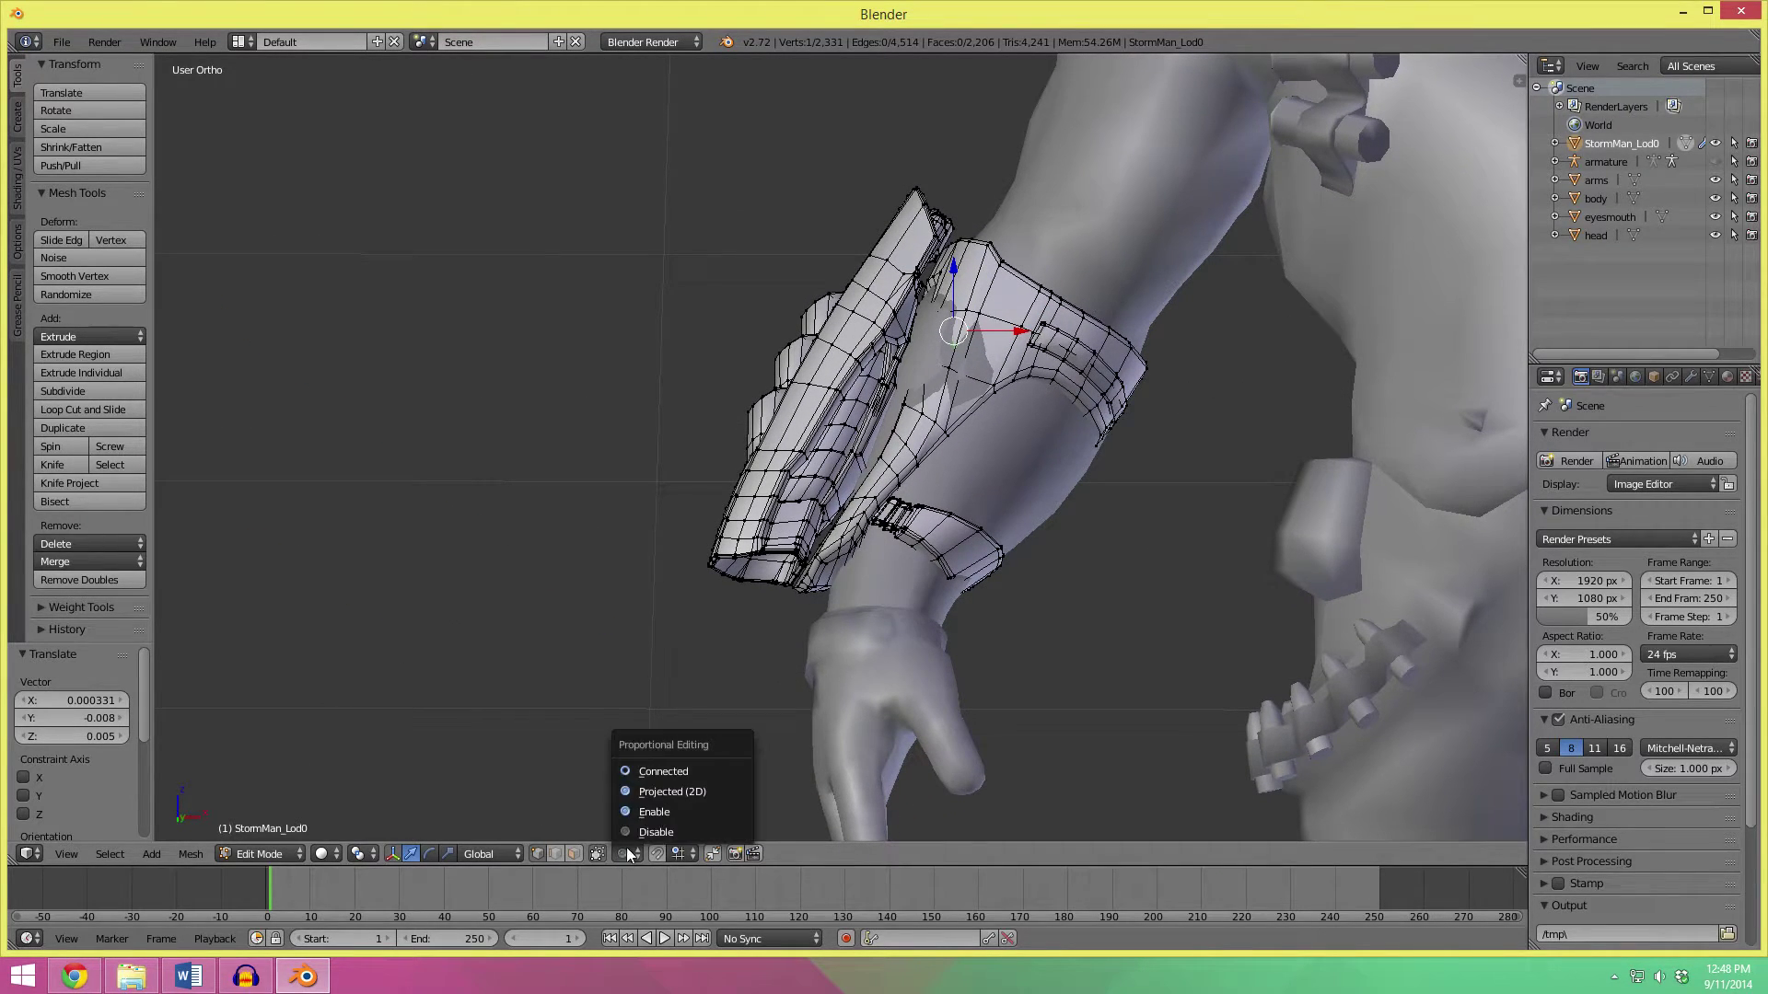
{"action": "left_click", "coordinate": [659, 814]}
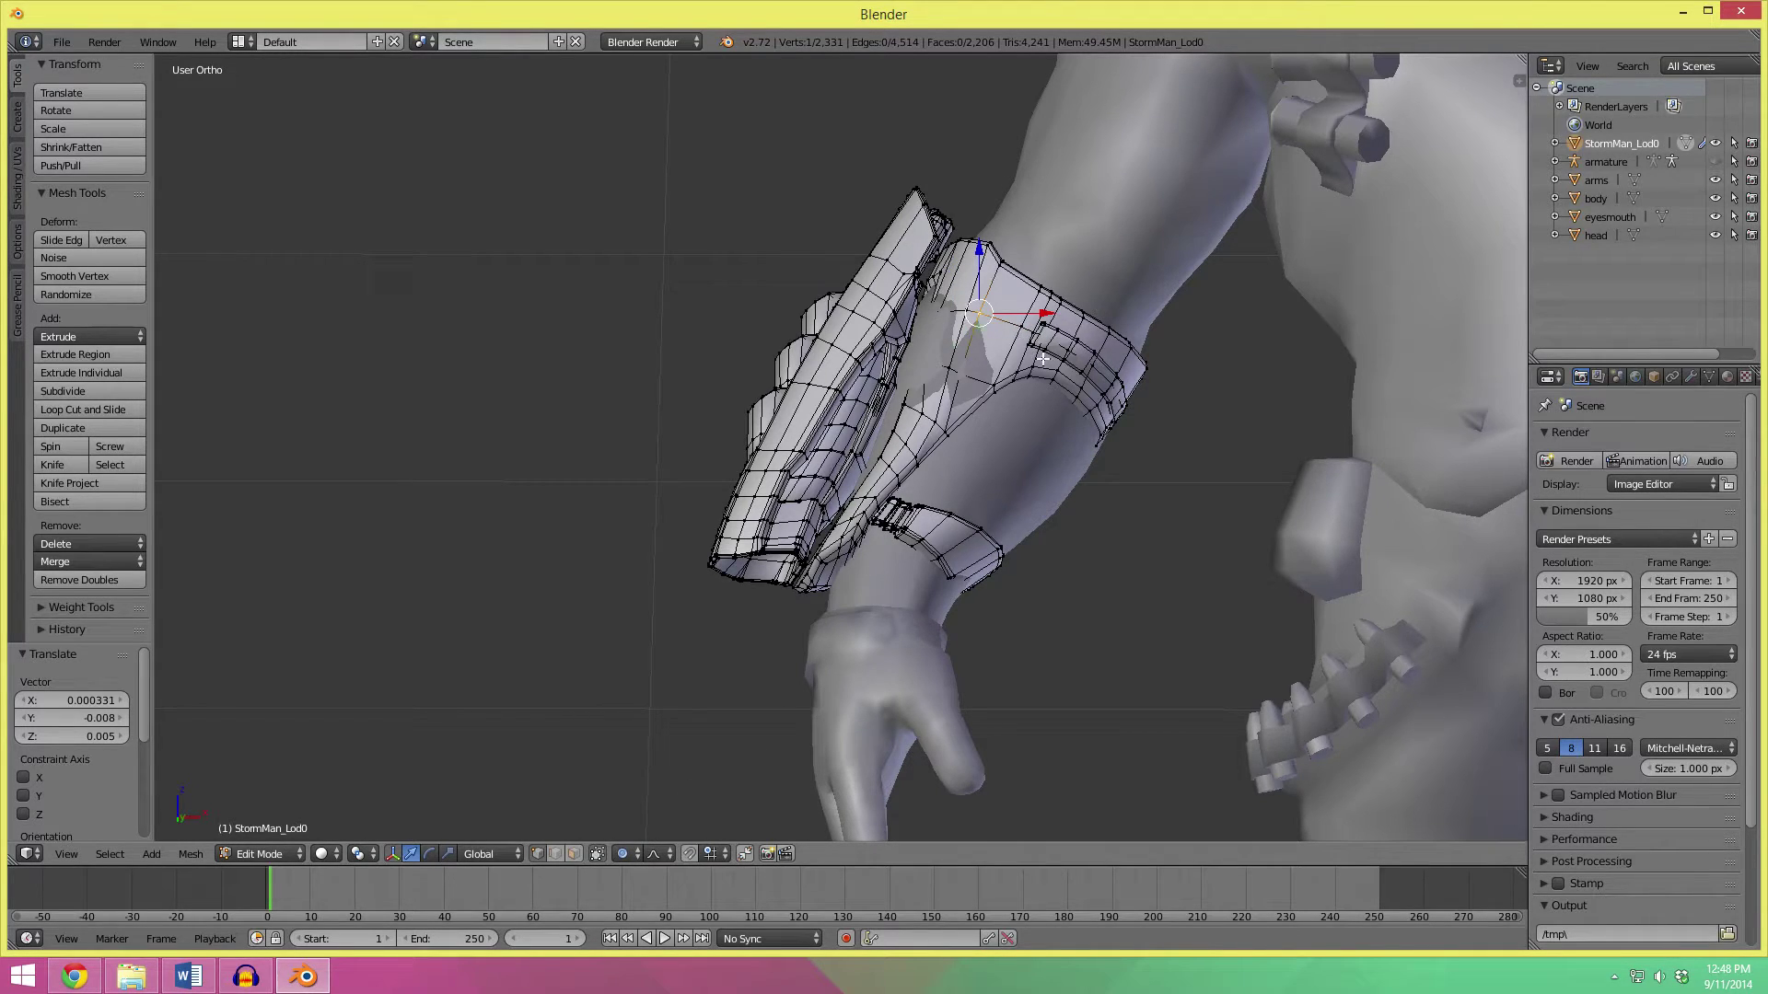
Reduce the proportional editing size to about 0.14 while test-moving a vertex on the gauntlet's upper band.
{"action": "key", "text": "g"}
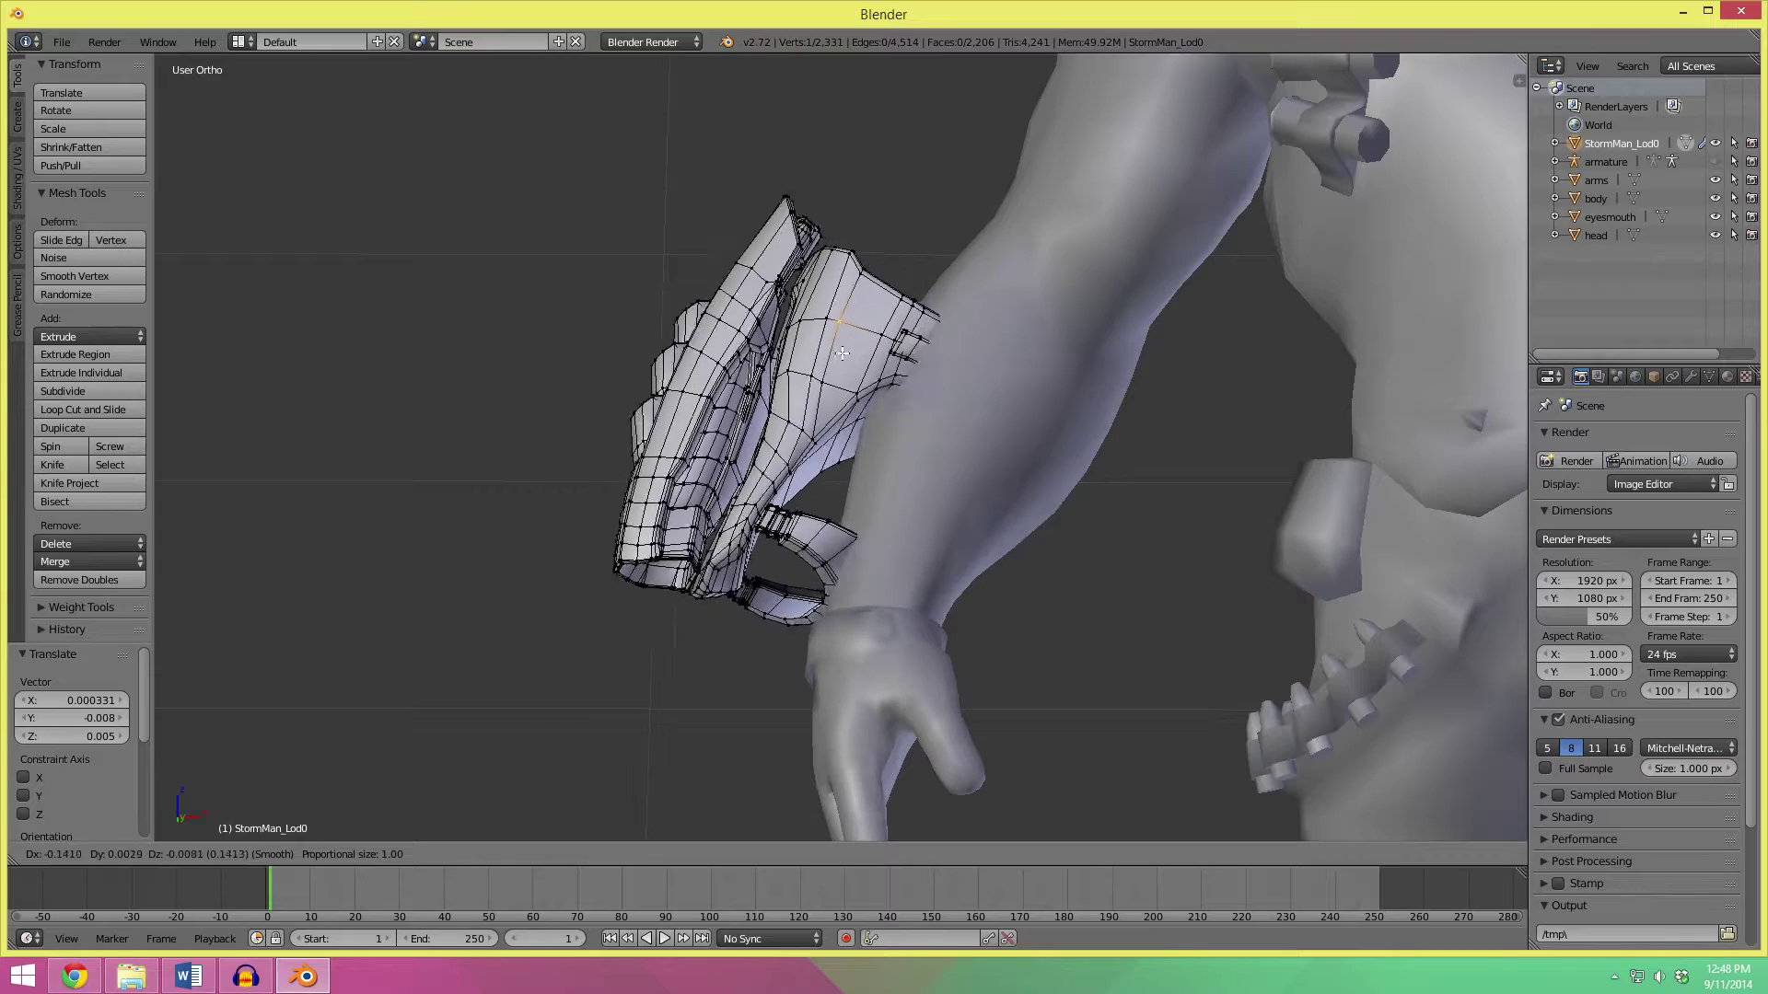
{"action": "scroll", "coordinate": [1023, 374], "scroll_direction": "up", "scroll_amount": 19}
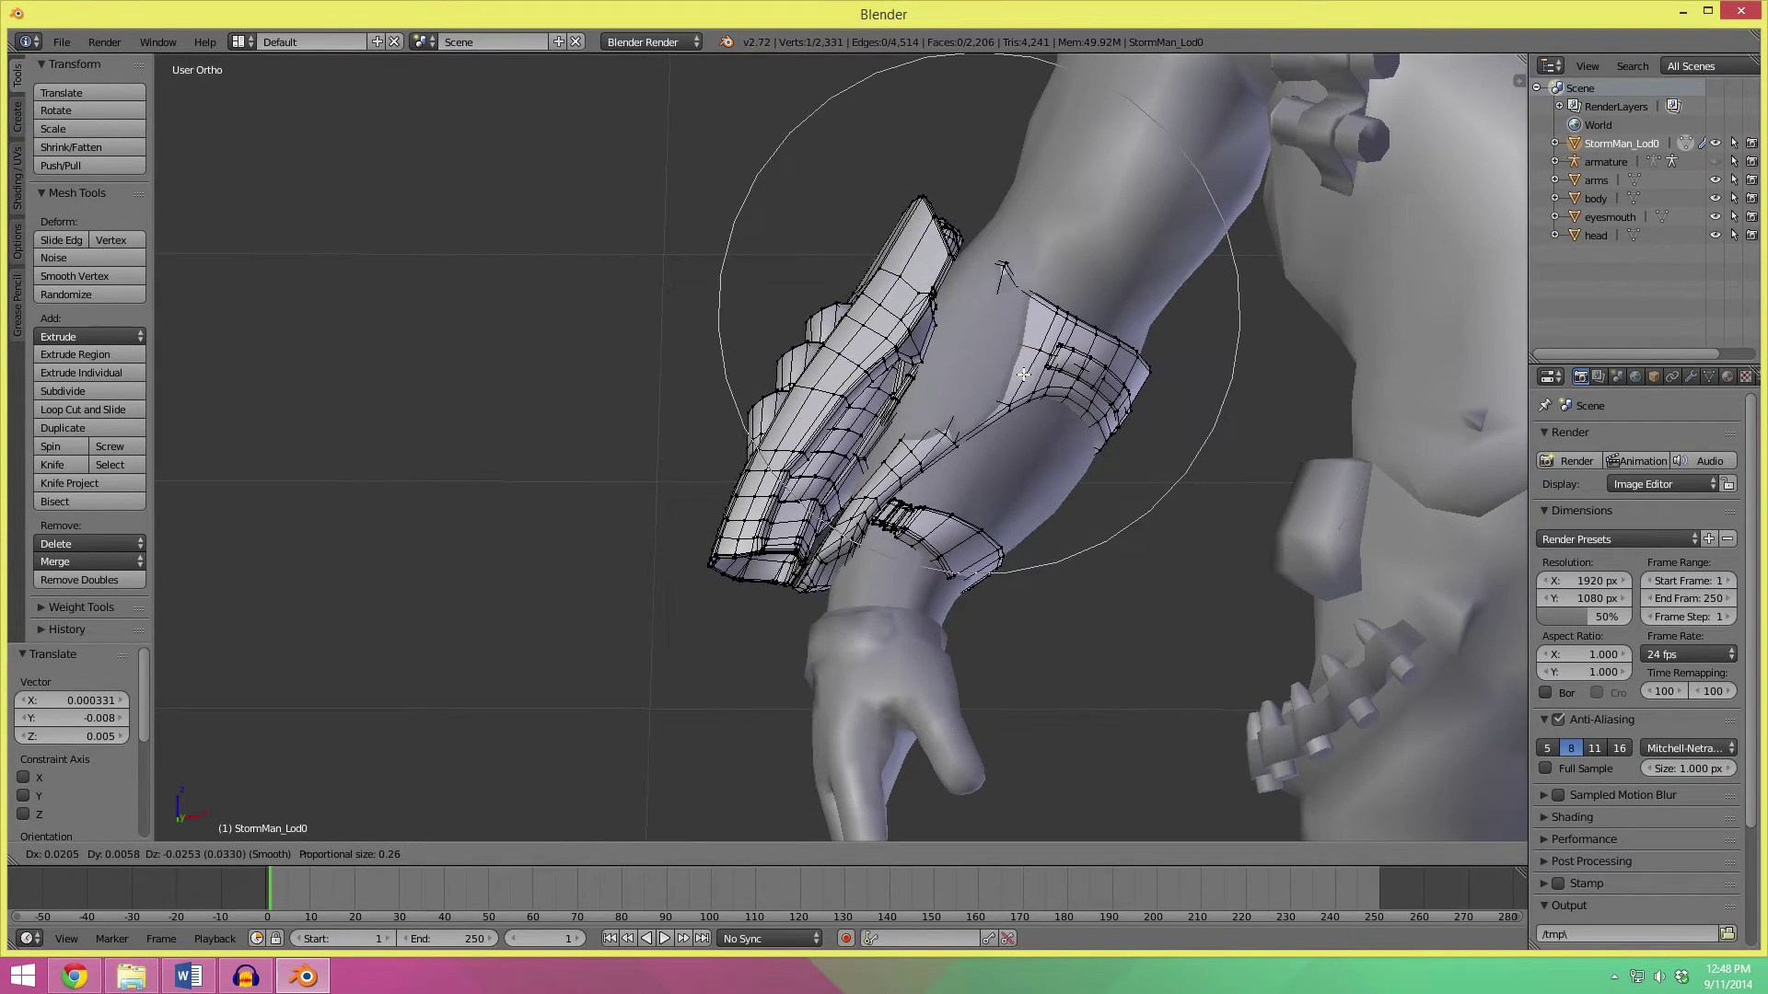
{"action": "scroll", "coordinate": [1013, 368], "scroll_direction": "up", "scroll_amount": 1}
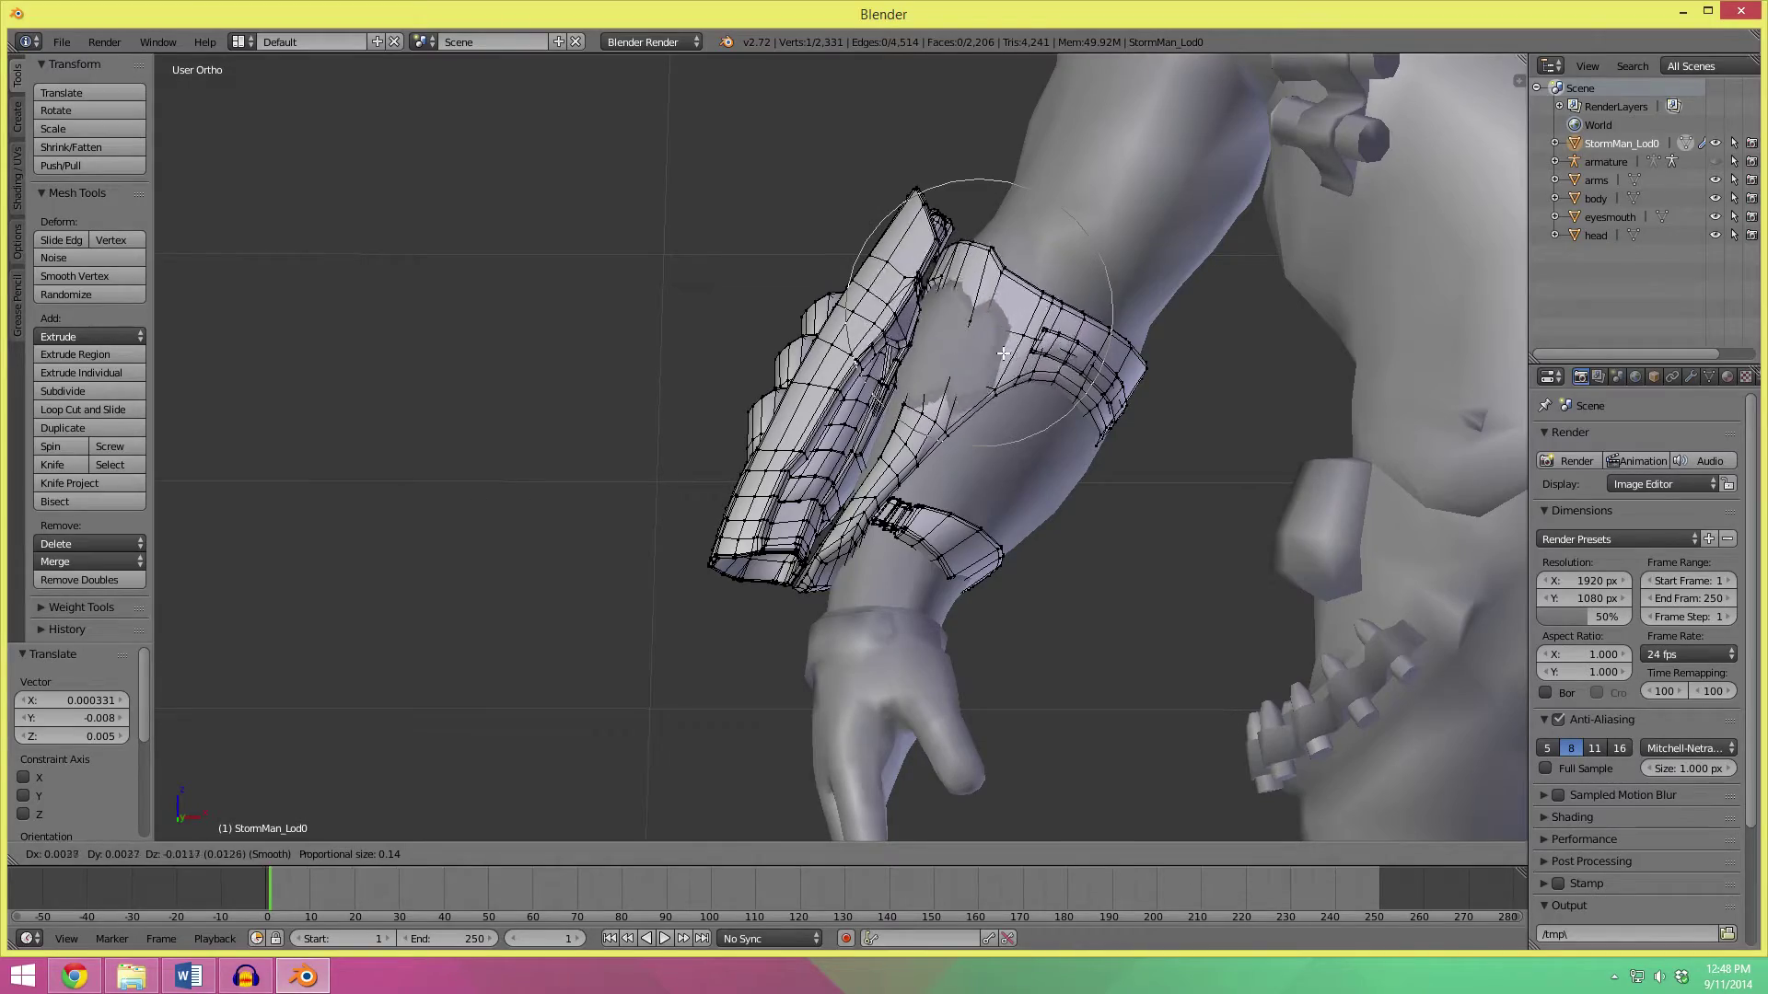
{"action": "left_click", "coordinate": [1029, 377]}
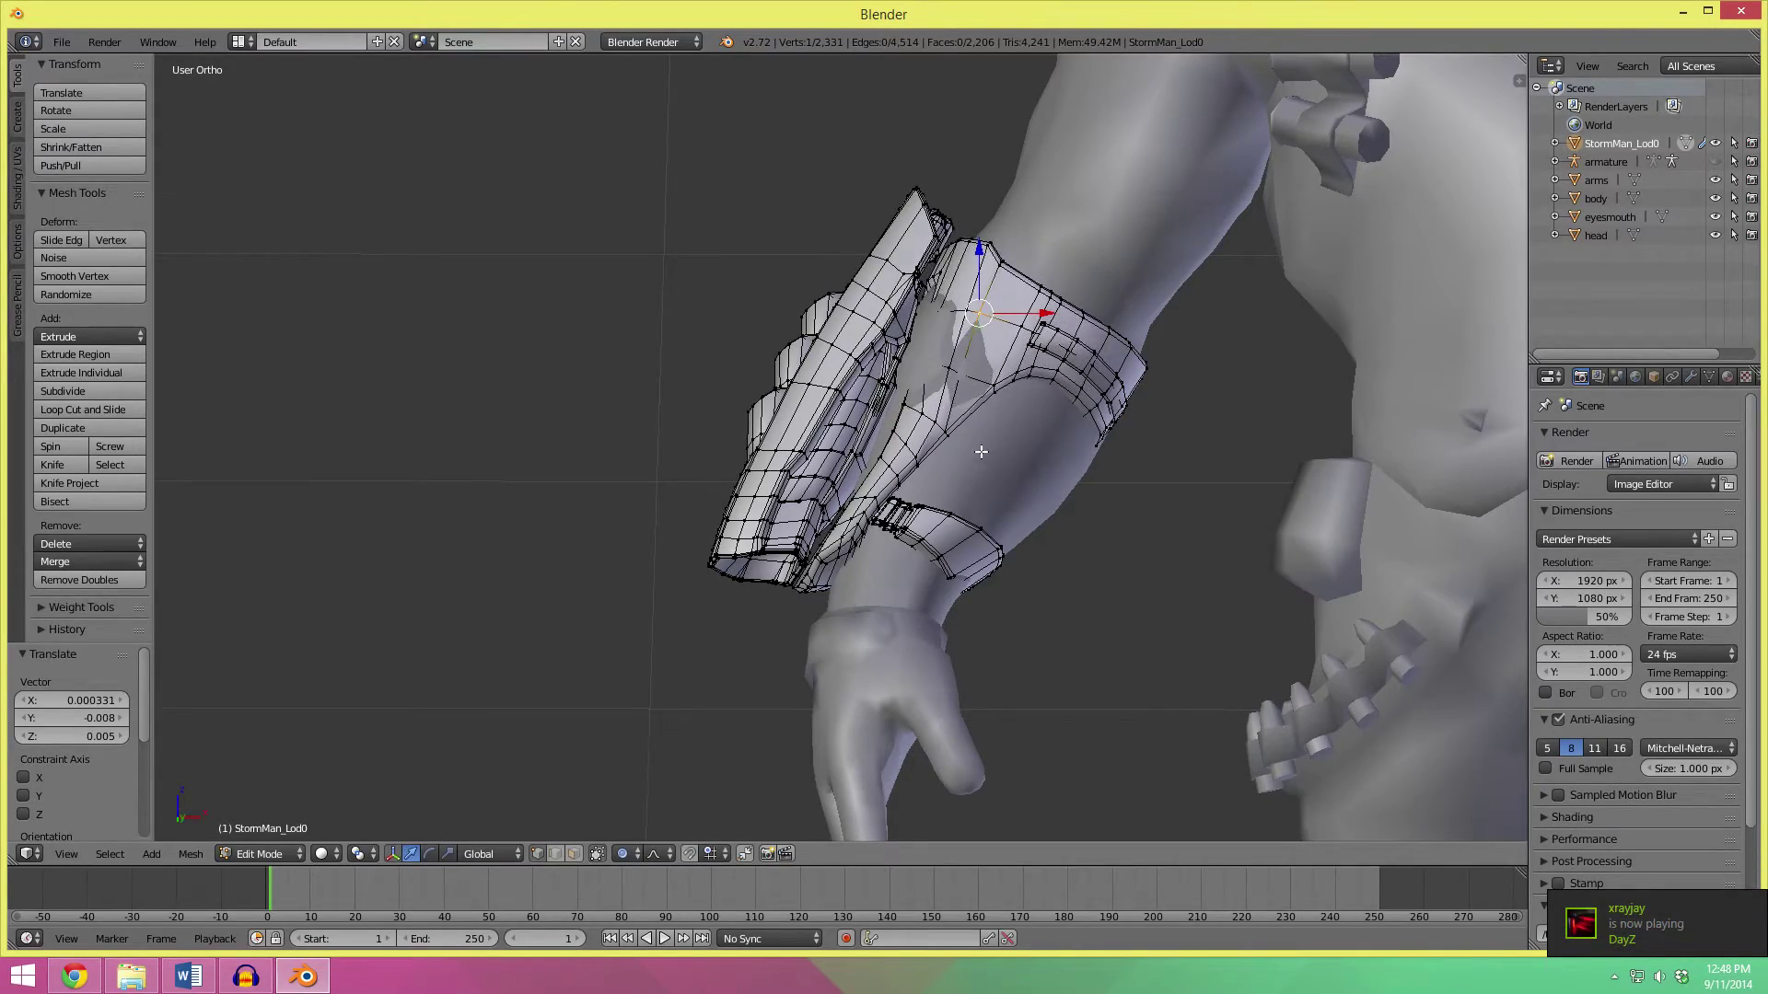
Raise the vertex sunk into the forearm on the gauntlet's upper band about 0.012 along Z, using a proportional size of 0.05.
{"action": "scroll", "coordinate": [1047, 369], "scroll_direction": "up", "scroll_amount": 4}
{"action": "middle_click_drag", "start_coordinate": [1047, 370], "coordinate": [936, 493]}
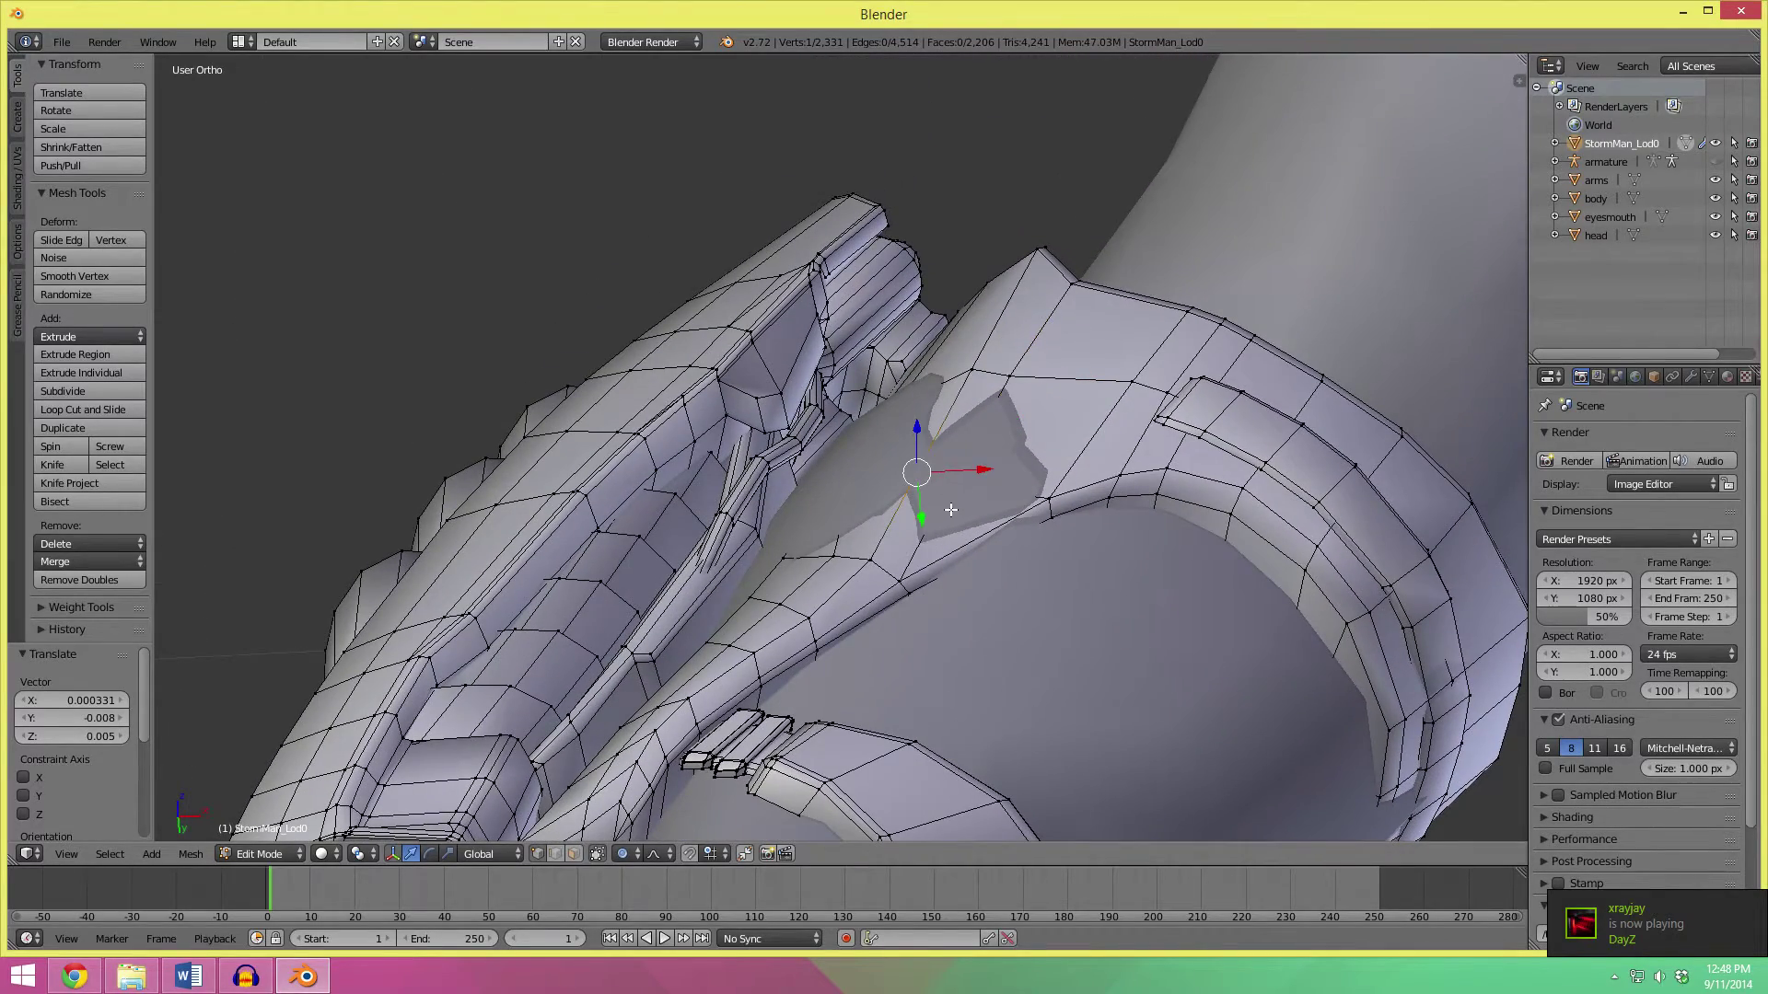
{"action": "key", "text": "g"}
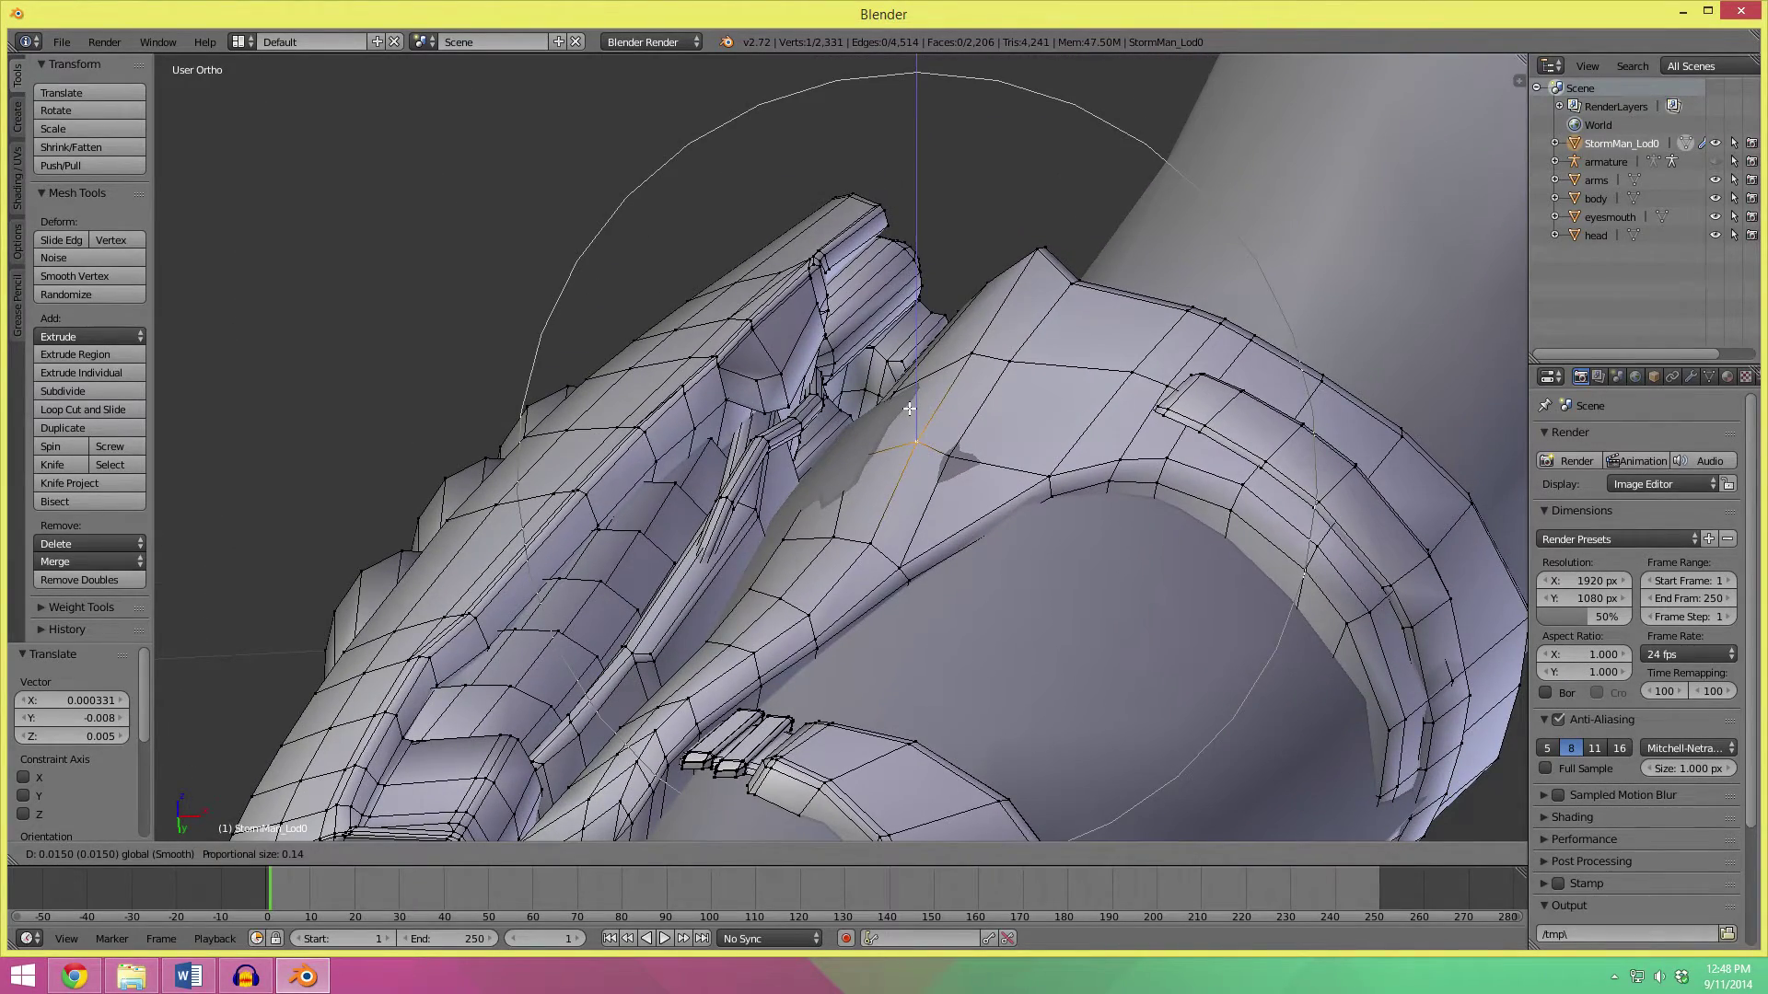
{"action": "scroll", "coordinate": [909, 410], "scroll_direction": "up", "scroll_amount": 10}
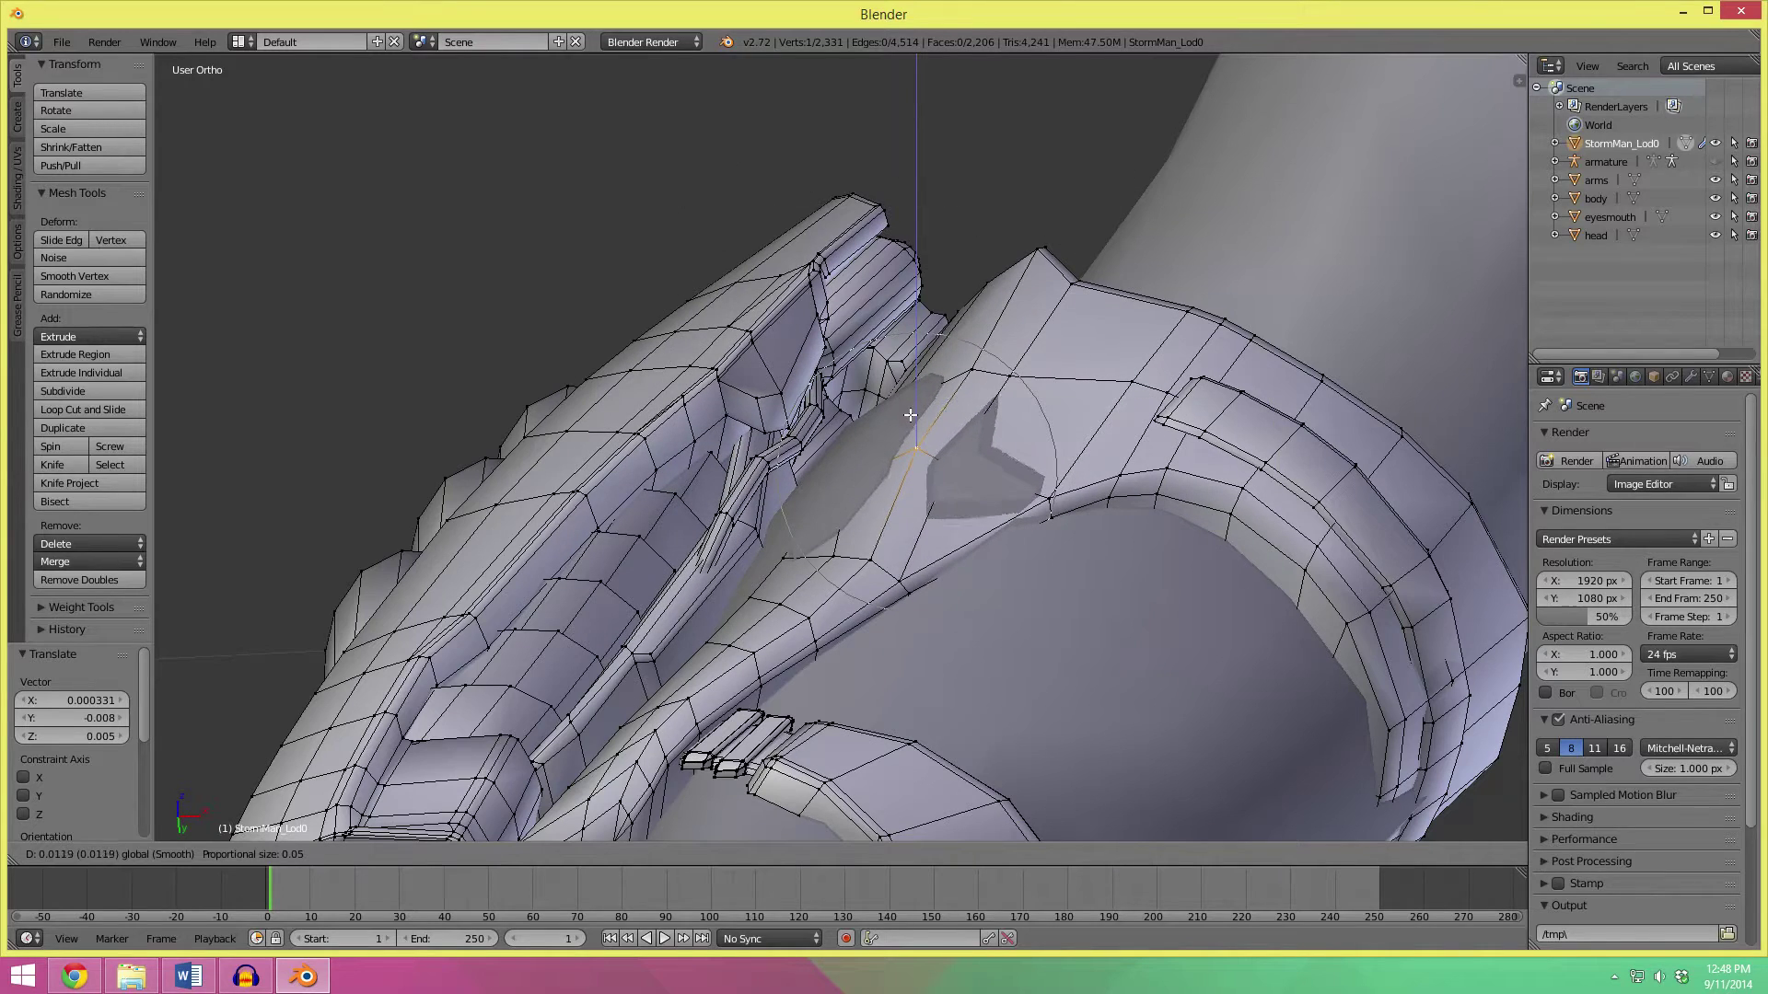
{"action": "left_click", "coordinate": [910, 416]}
Pull vertices around the sunken patch out of the arm with small proportional moves, the last about 0.004 X, -0.002 Y and 0.003 Z.
{"action": "key", "text": "g"}
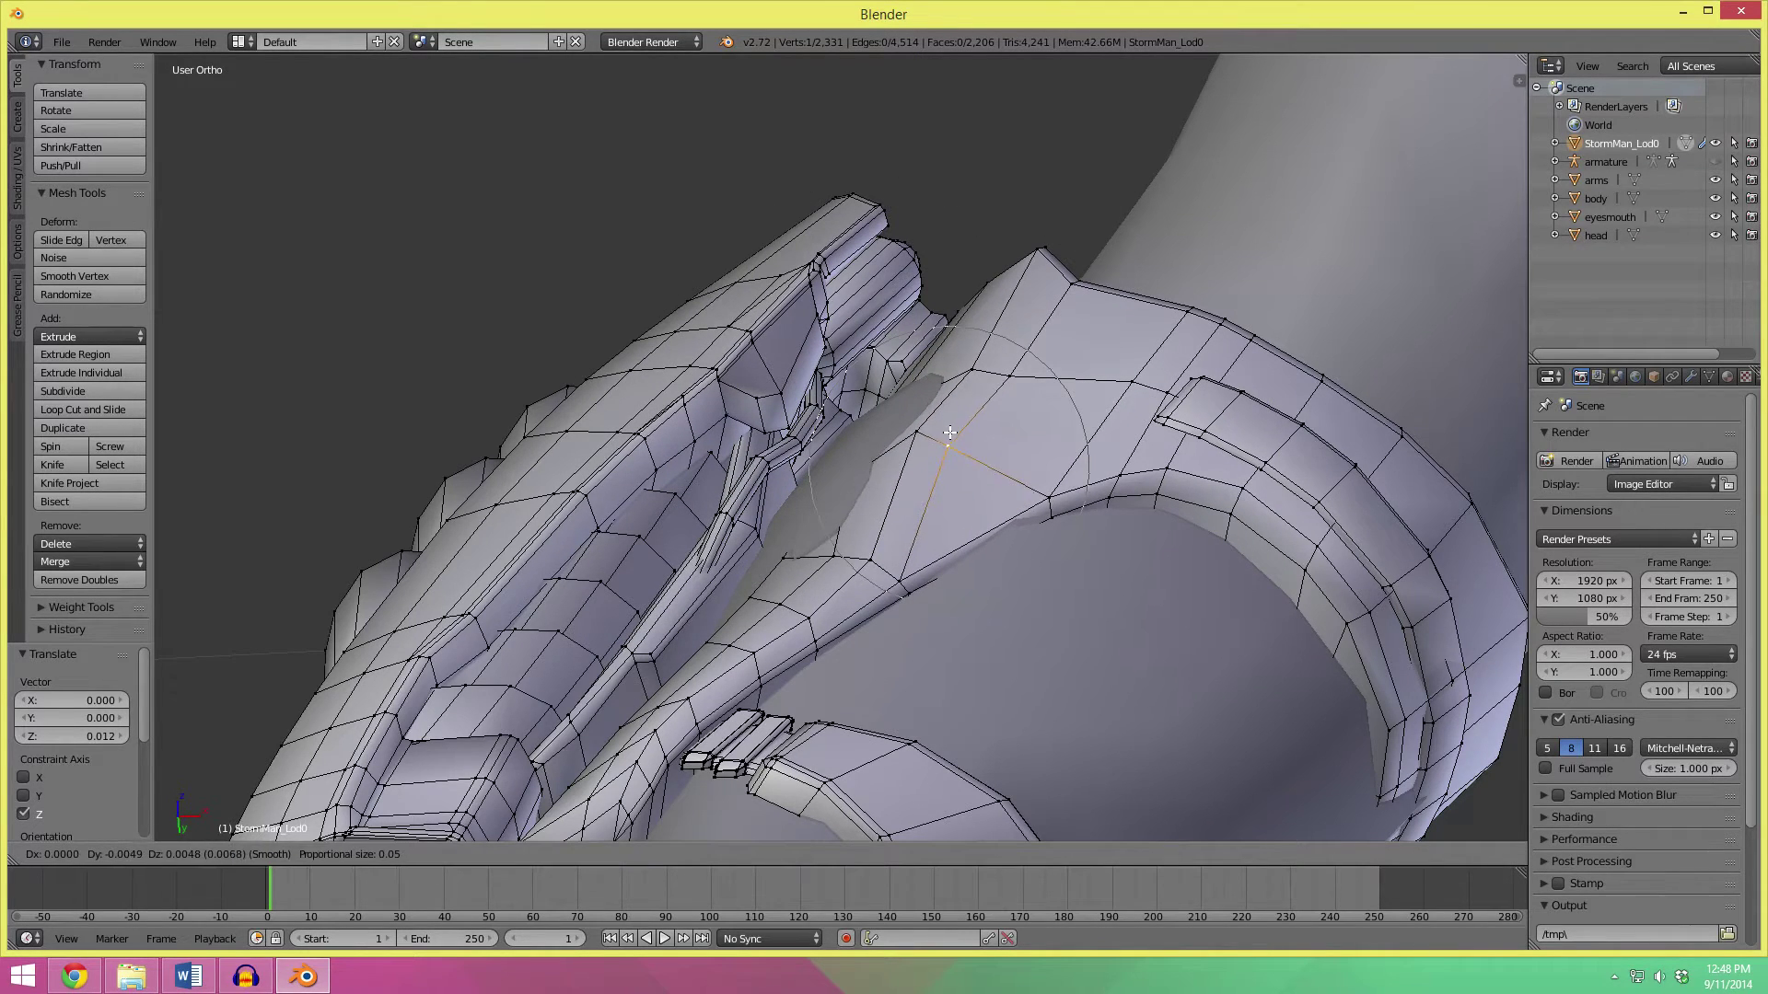
{"action": "left_click", "coordinate": [916, 455]}
{"action": "key", "text": "g"}
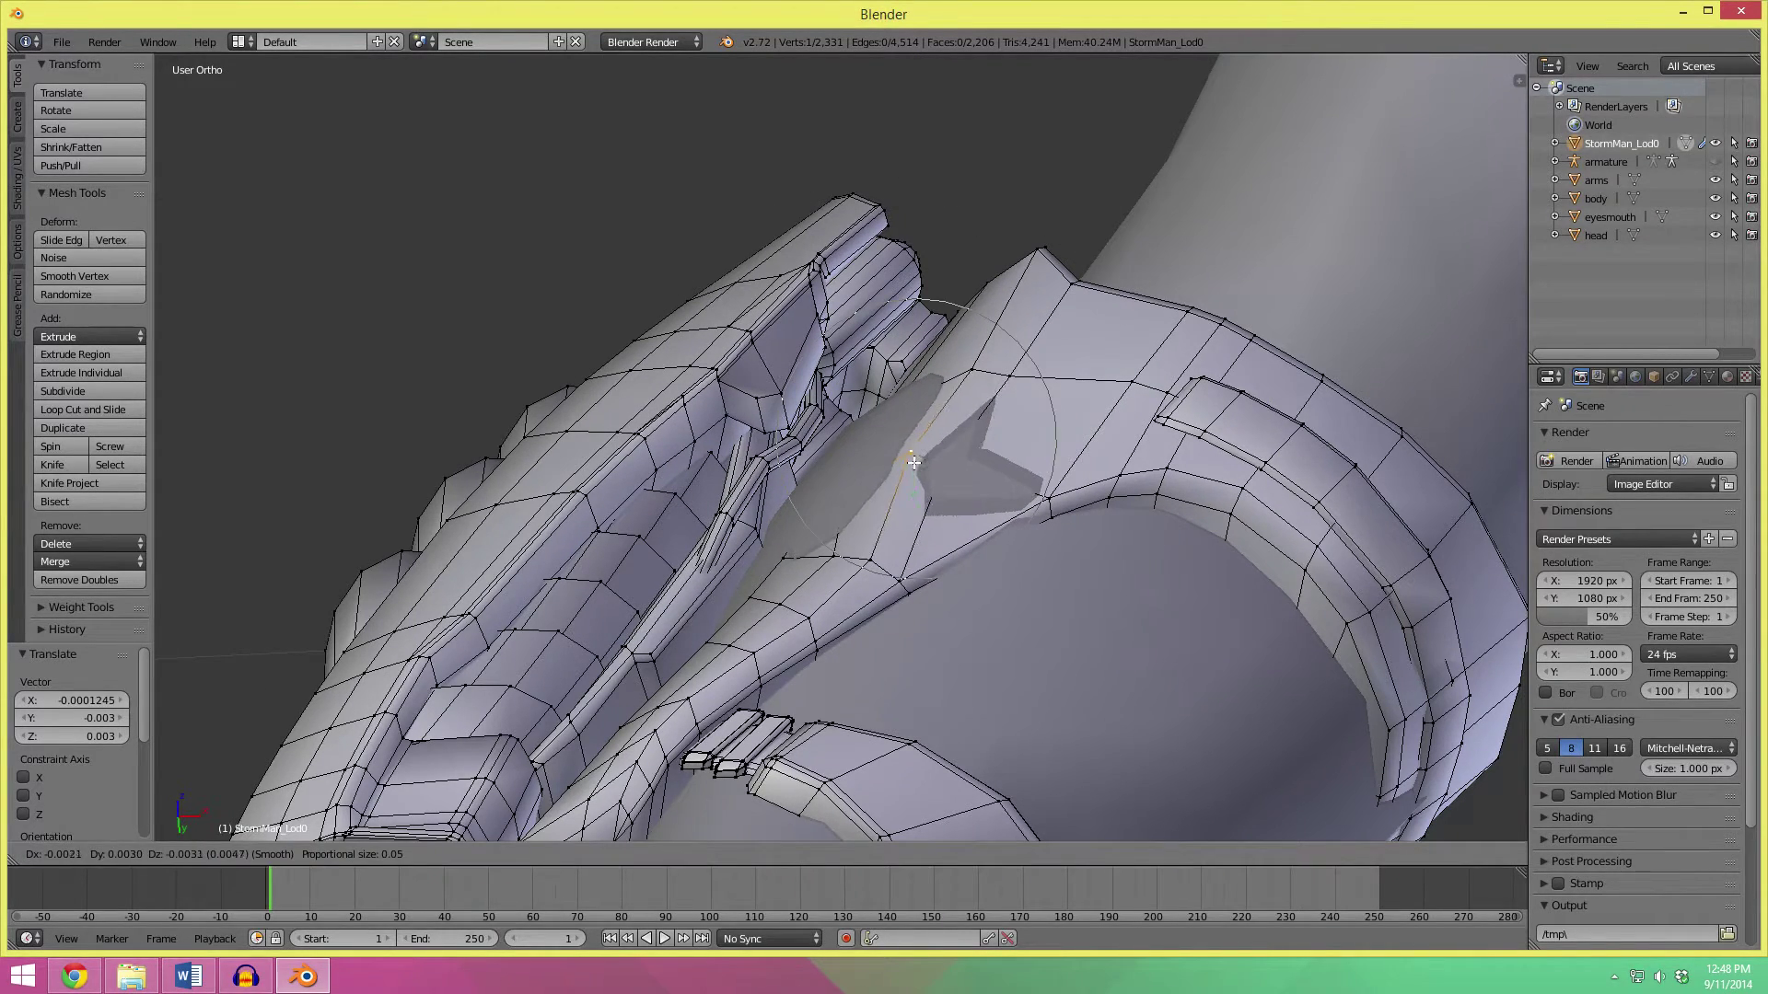
{"action": "left_click", "coordinate": [914, 462]}
{"action": "key", "text": "g"}
{"action": "left_click", "coordinate": [958, 458]}
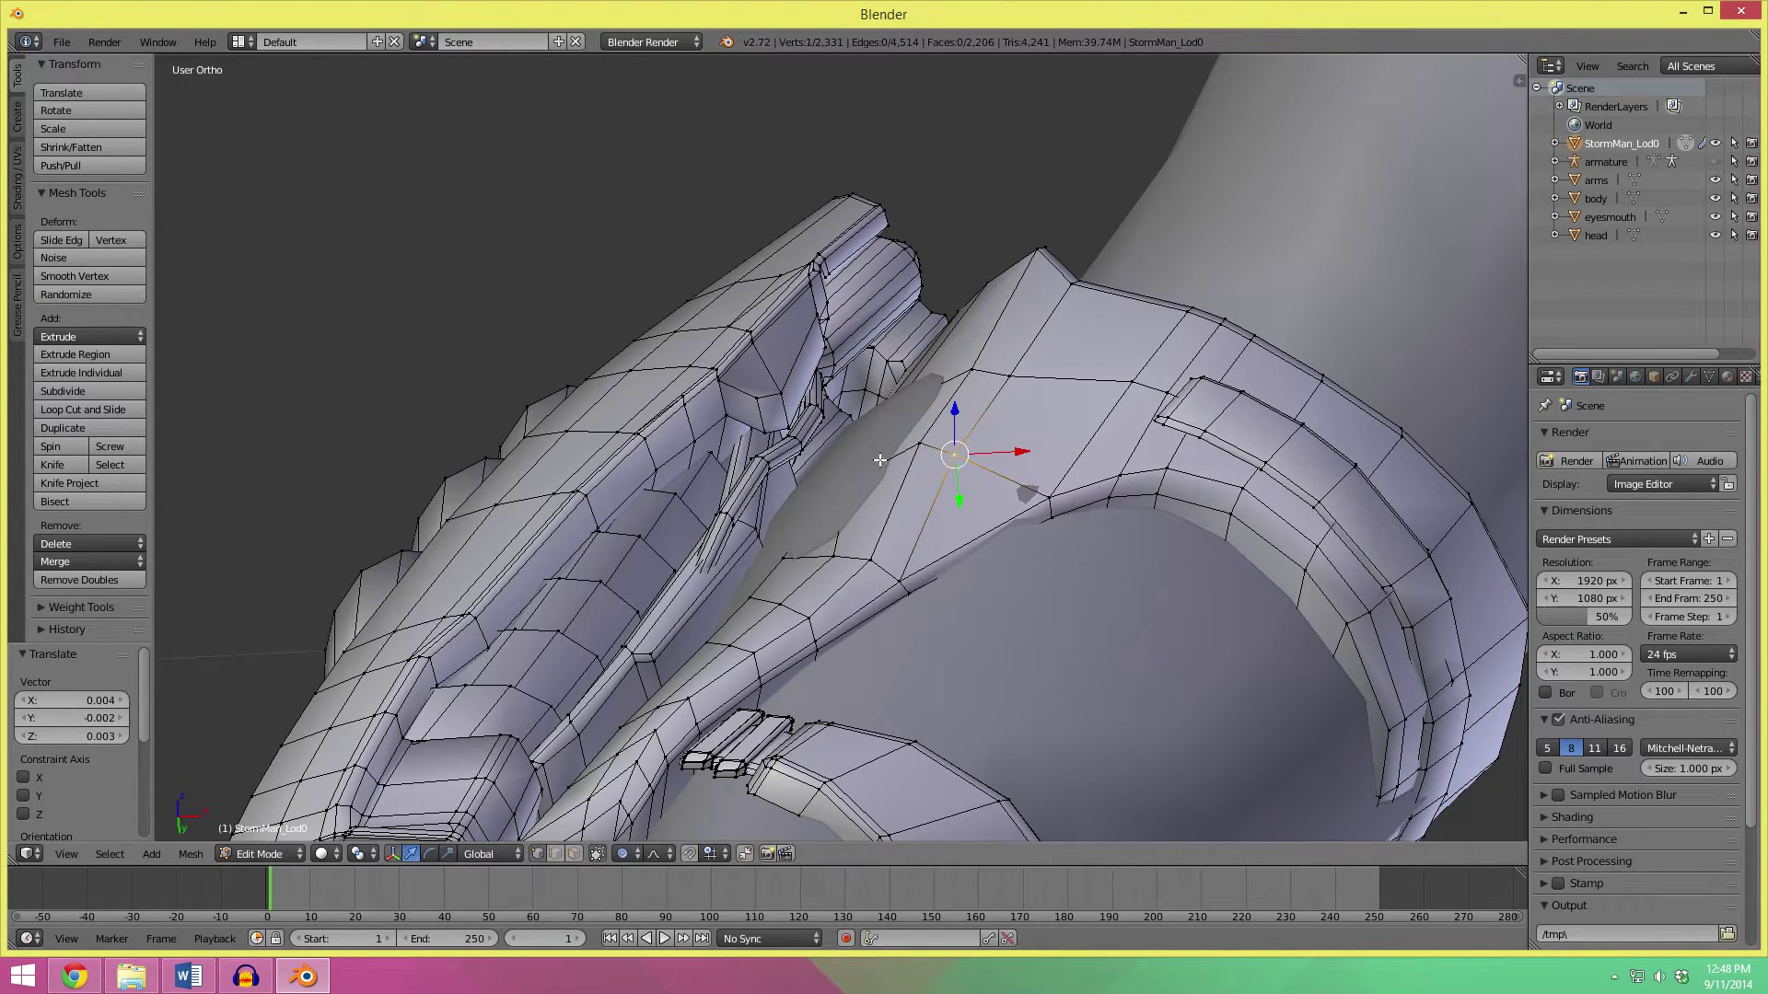
{"action": "key", "text": "g"}
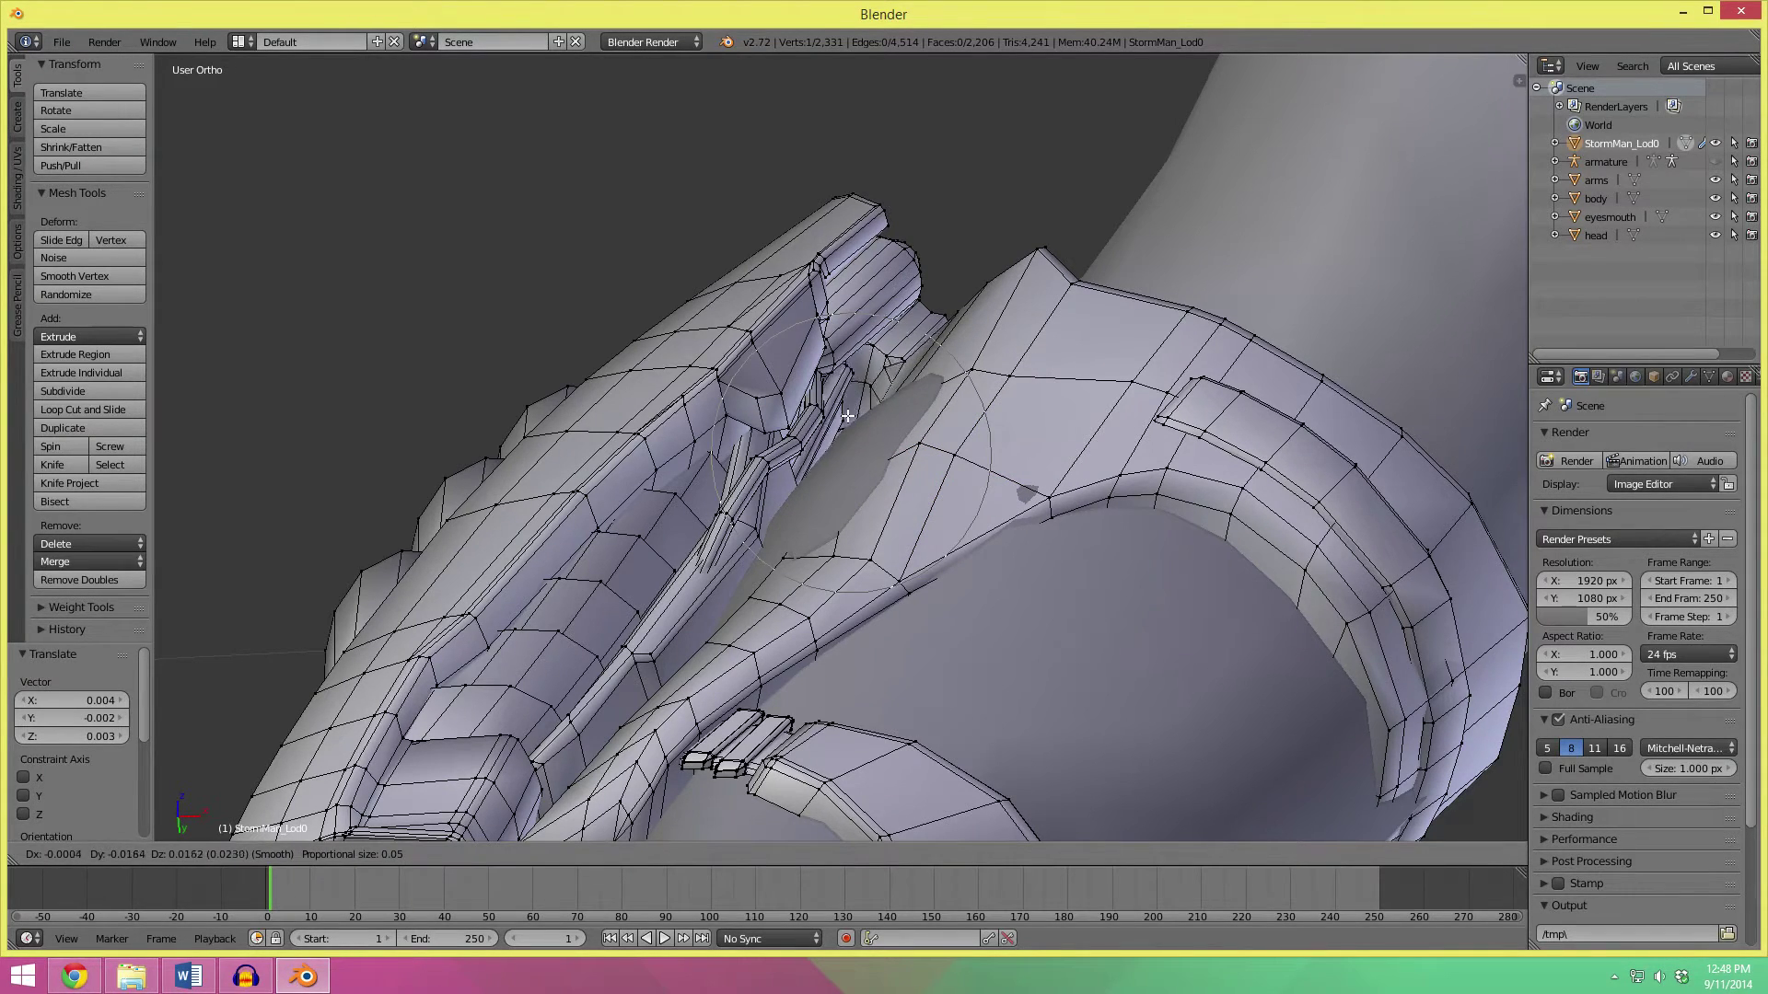
{"action": "right_click", "coordinate": [854, 480]}
Viewing along the forearm from the hand end, lift two more vertices on the upper band clear of the arm's surface.
{"action": "middle_click_drag", "start_coordinate": [853, 480], "coordinate": [921, 465]}
{"action": "key", "text": "g"}
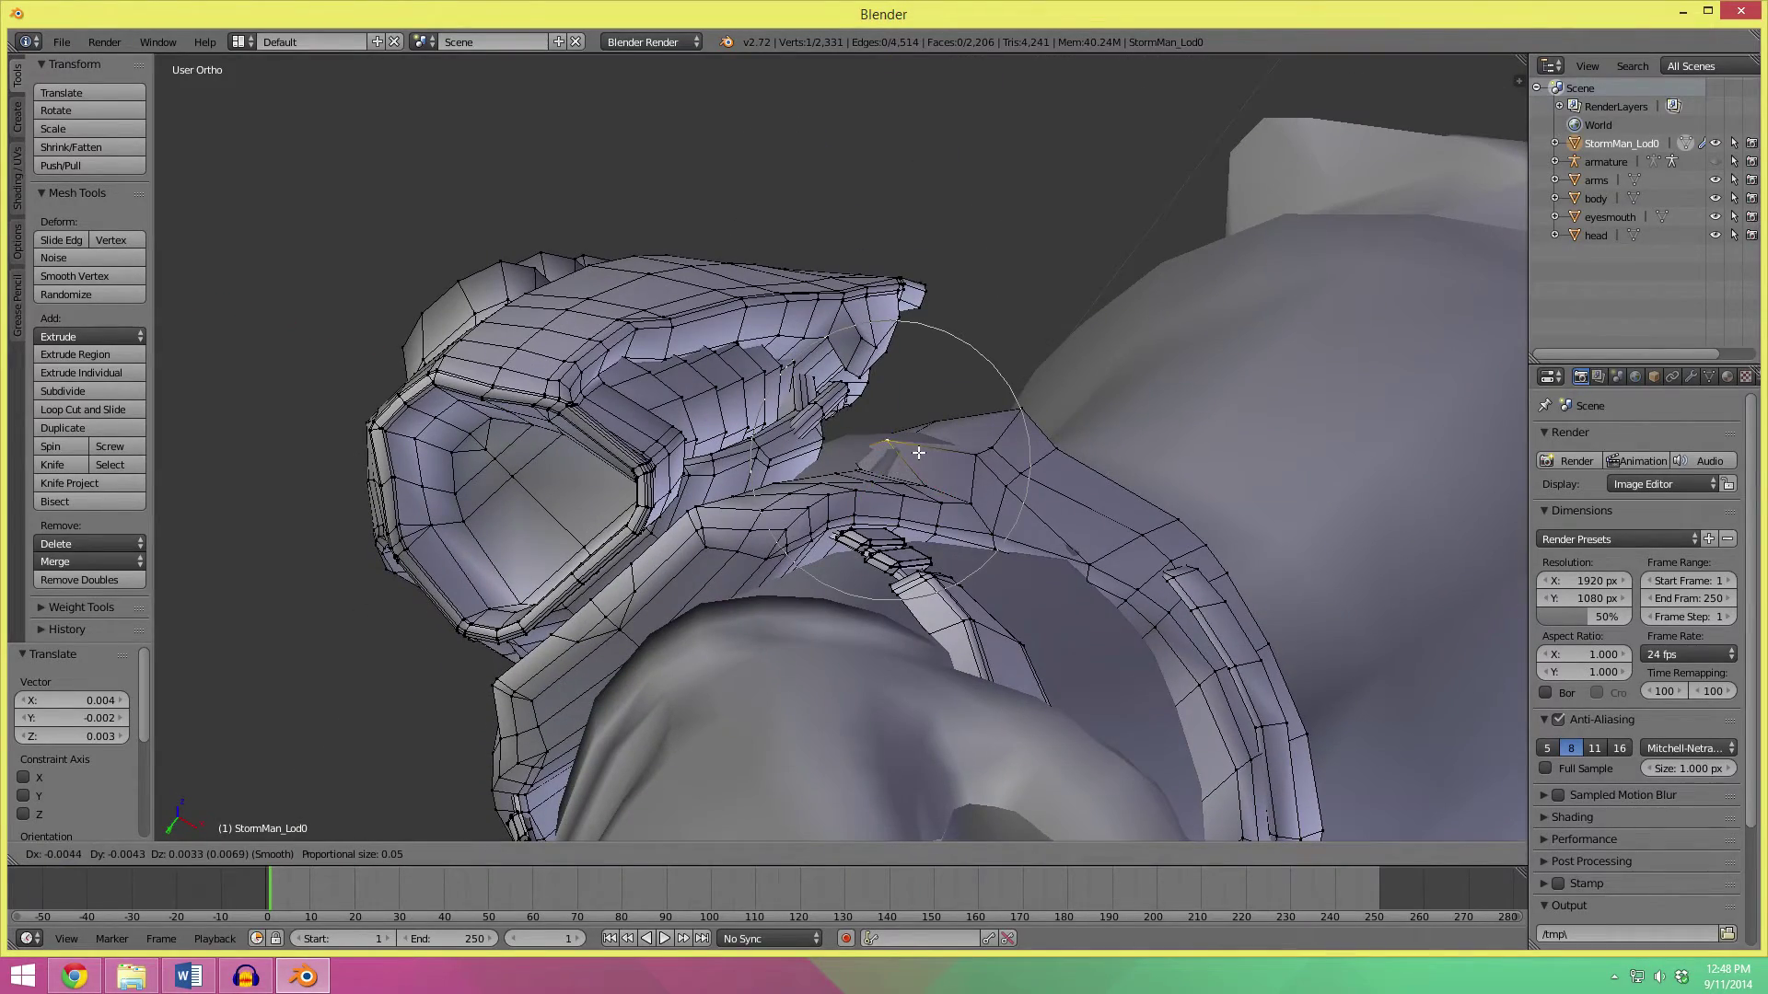
{"action": "left_click", "coordinate": [921, 450]}
{"action": "right_click", "coordinate": [977, 454]}
{"action": "key", "text": "g"}
{"action": "left_click", "coordinate": [978, 461]}
Nudge further gauntlet vertices outward, the last about -0.003 along Y and 0.002 along Z, and inspect the remaining sunken areas on the other side.
{"action": "middle_click_drag", "start_coordinate": [790, 532], "coordinate": [864, 573]}
{"action": "key", "text": "g"}
{"action": "left_click", "coordinate": [871, 566]}
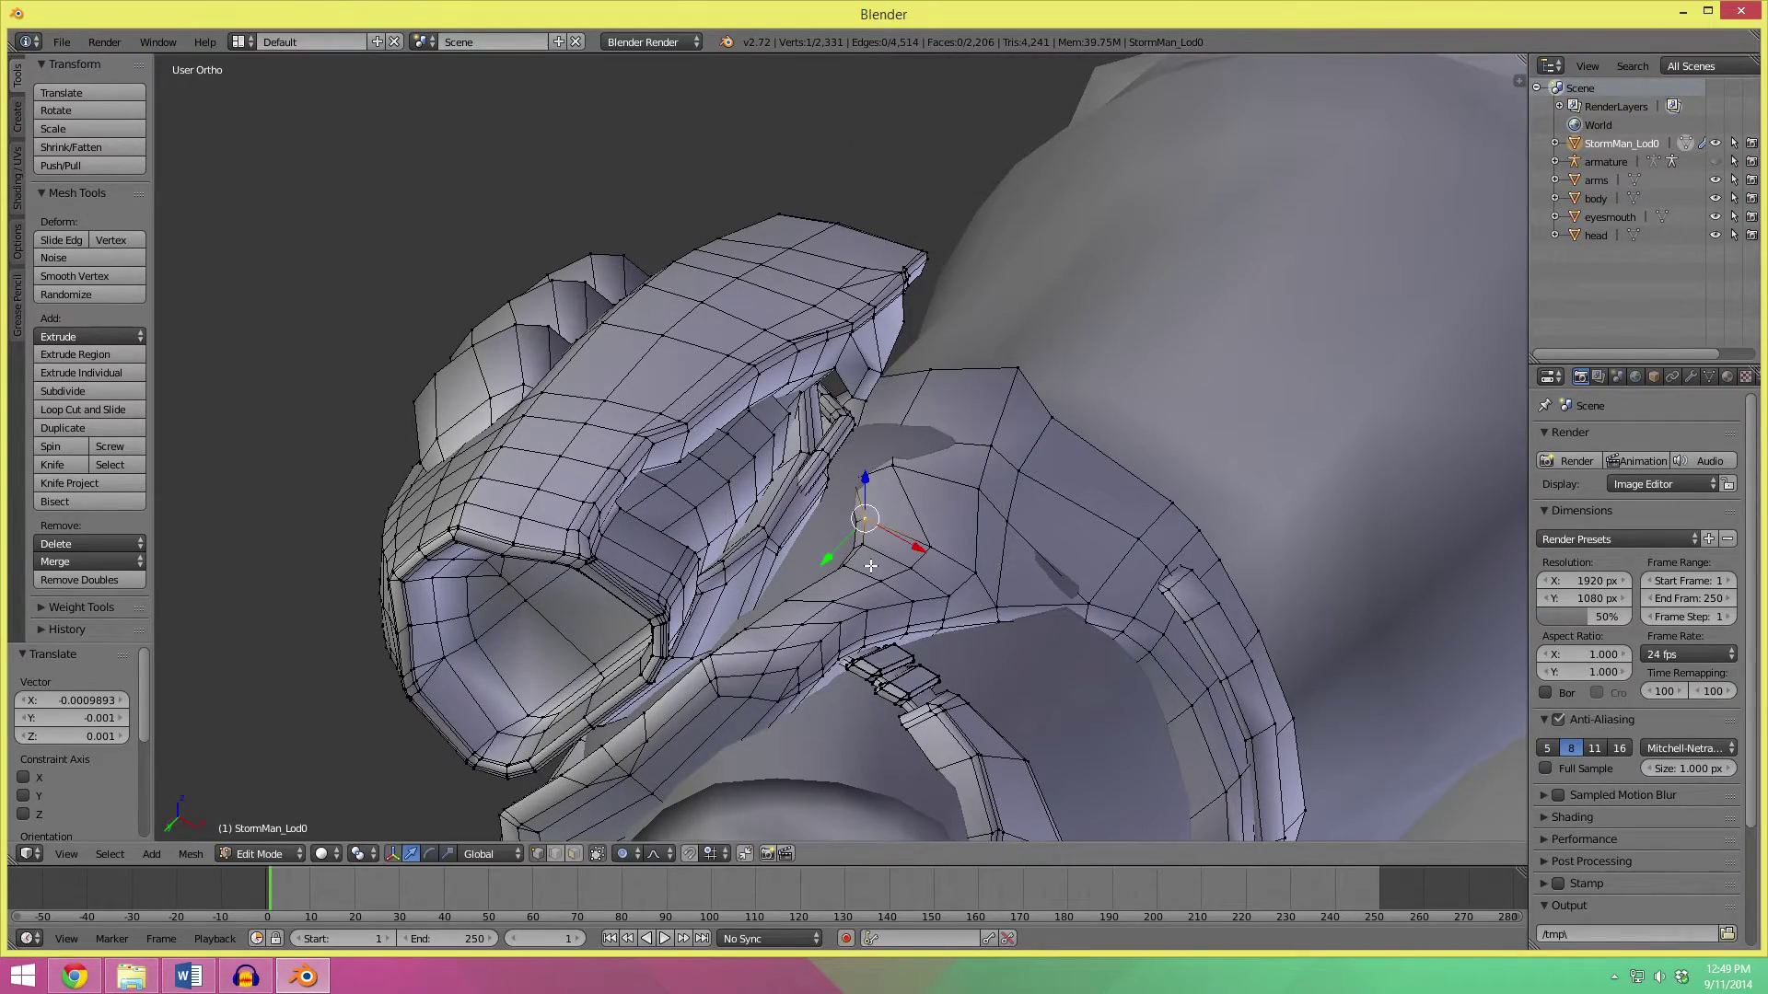
{"action": "key", "text": "g"}
{"action": "left_click", "coordinate": [1096, 610]}
{"action": "middle_click_drag", "start_coordinate": [1095, 611], "coordinate": [736, 616]}
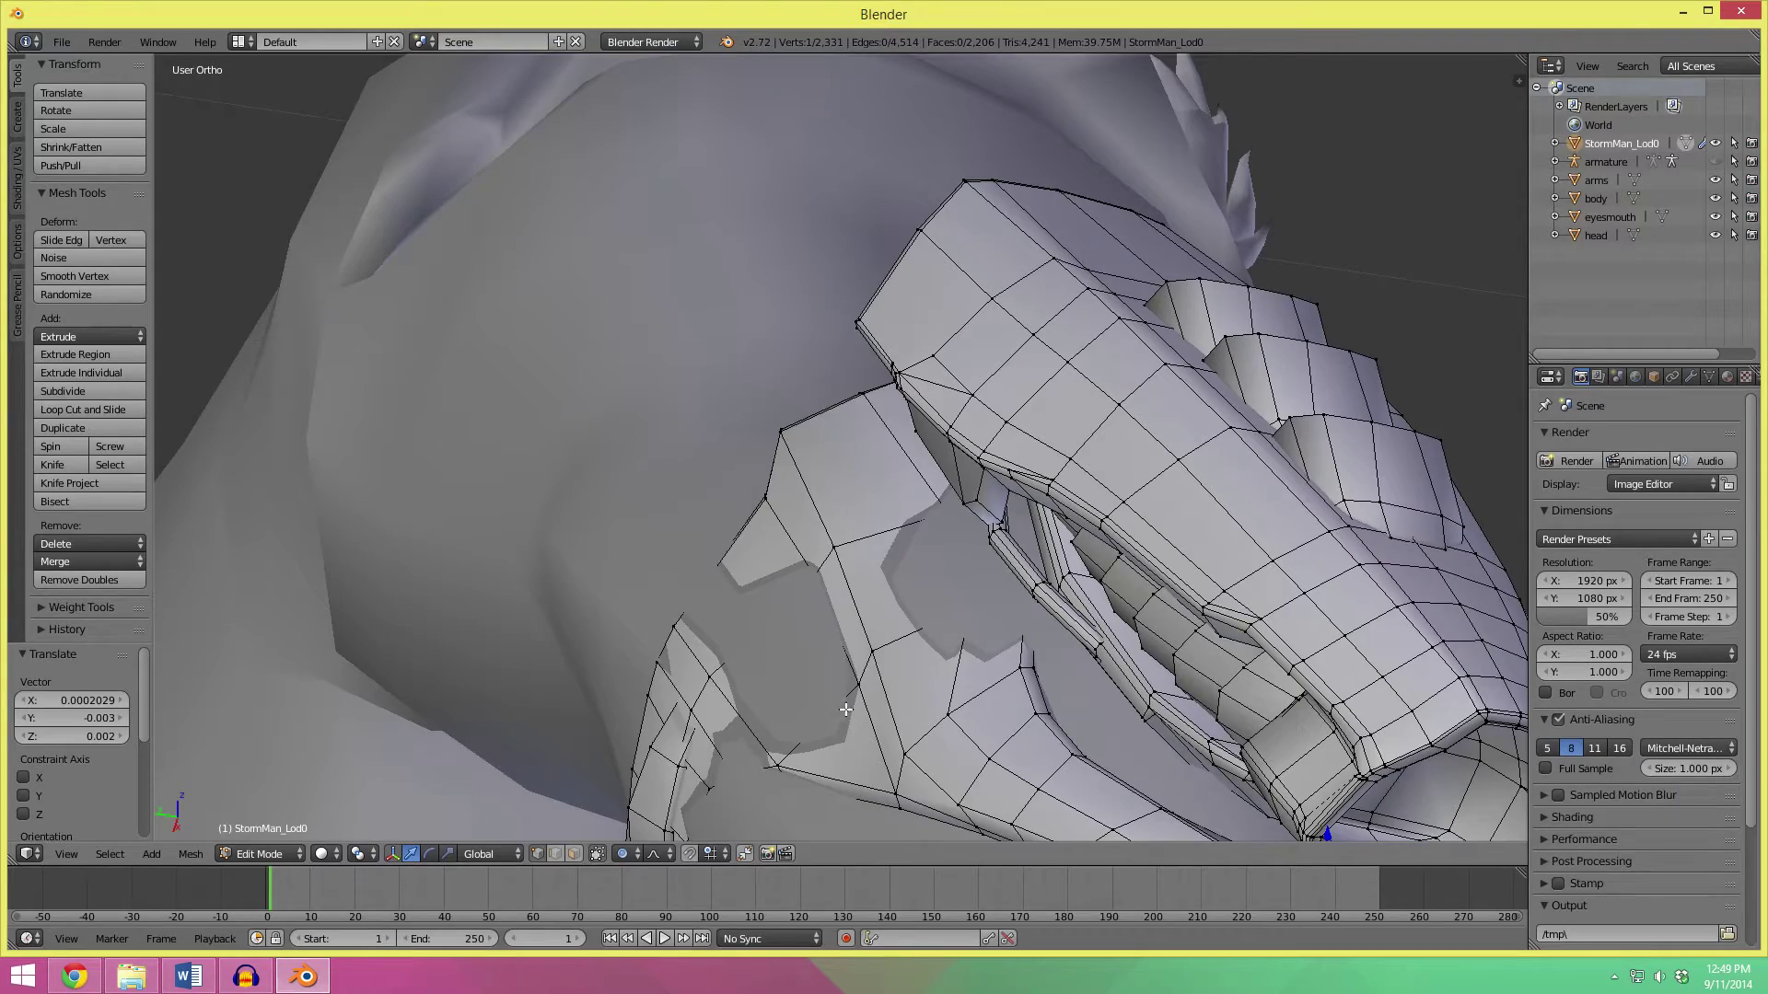
{"action": "middle_click_drag", "start_coordinate": [845, 709], "coordinate": [776, 728]}
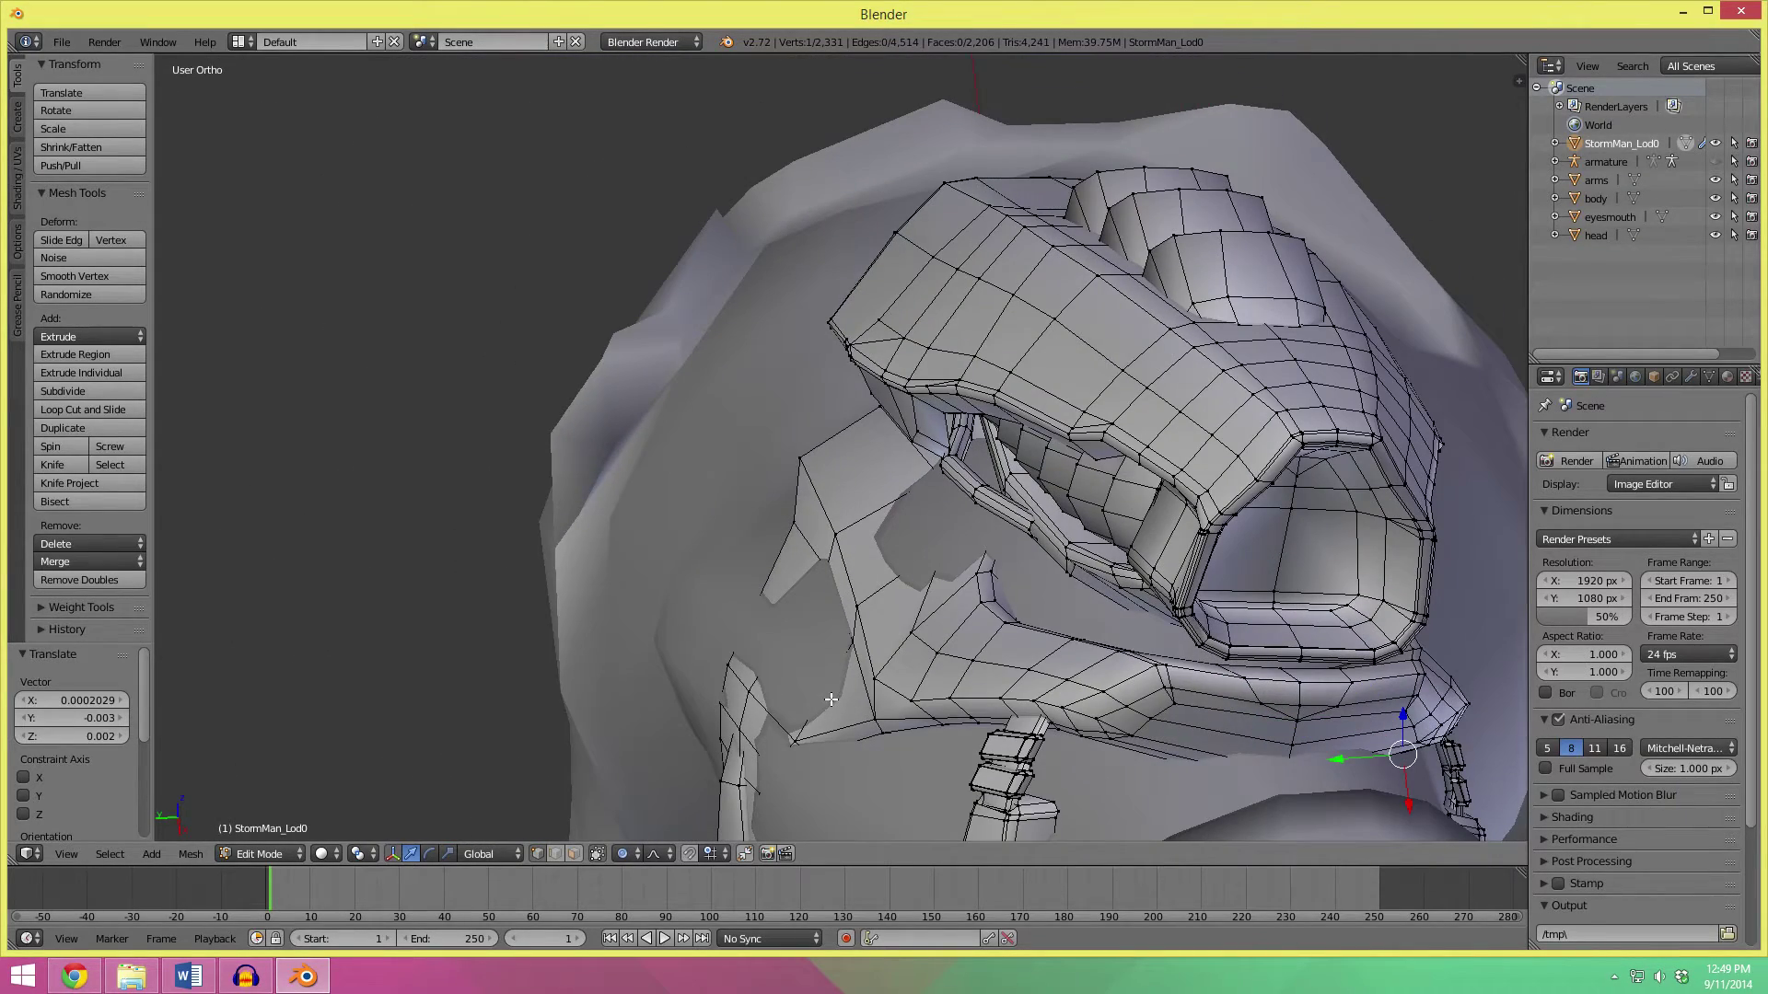
Pull sunken vertices on the upper band's side out of the arm, the last about 0.003 X, 0.010 Y and -0.005 Z.
{"action": "middle_click_drag", "start_coordinate": [792, 632], "coordinate": [775, 583]}
{"action": "right_click", "coordinate": [760, 662]}
{"action": "key", "text": "g"}
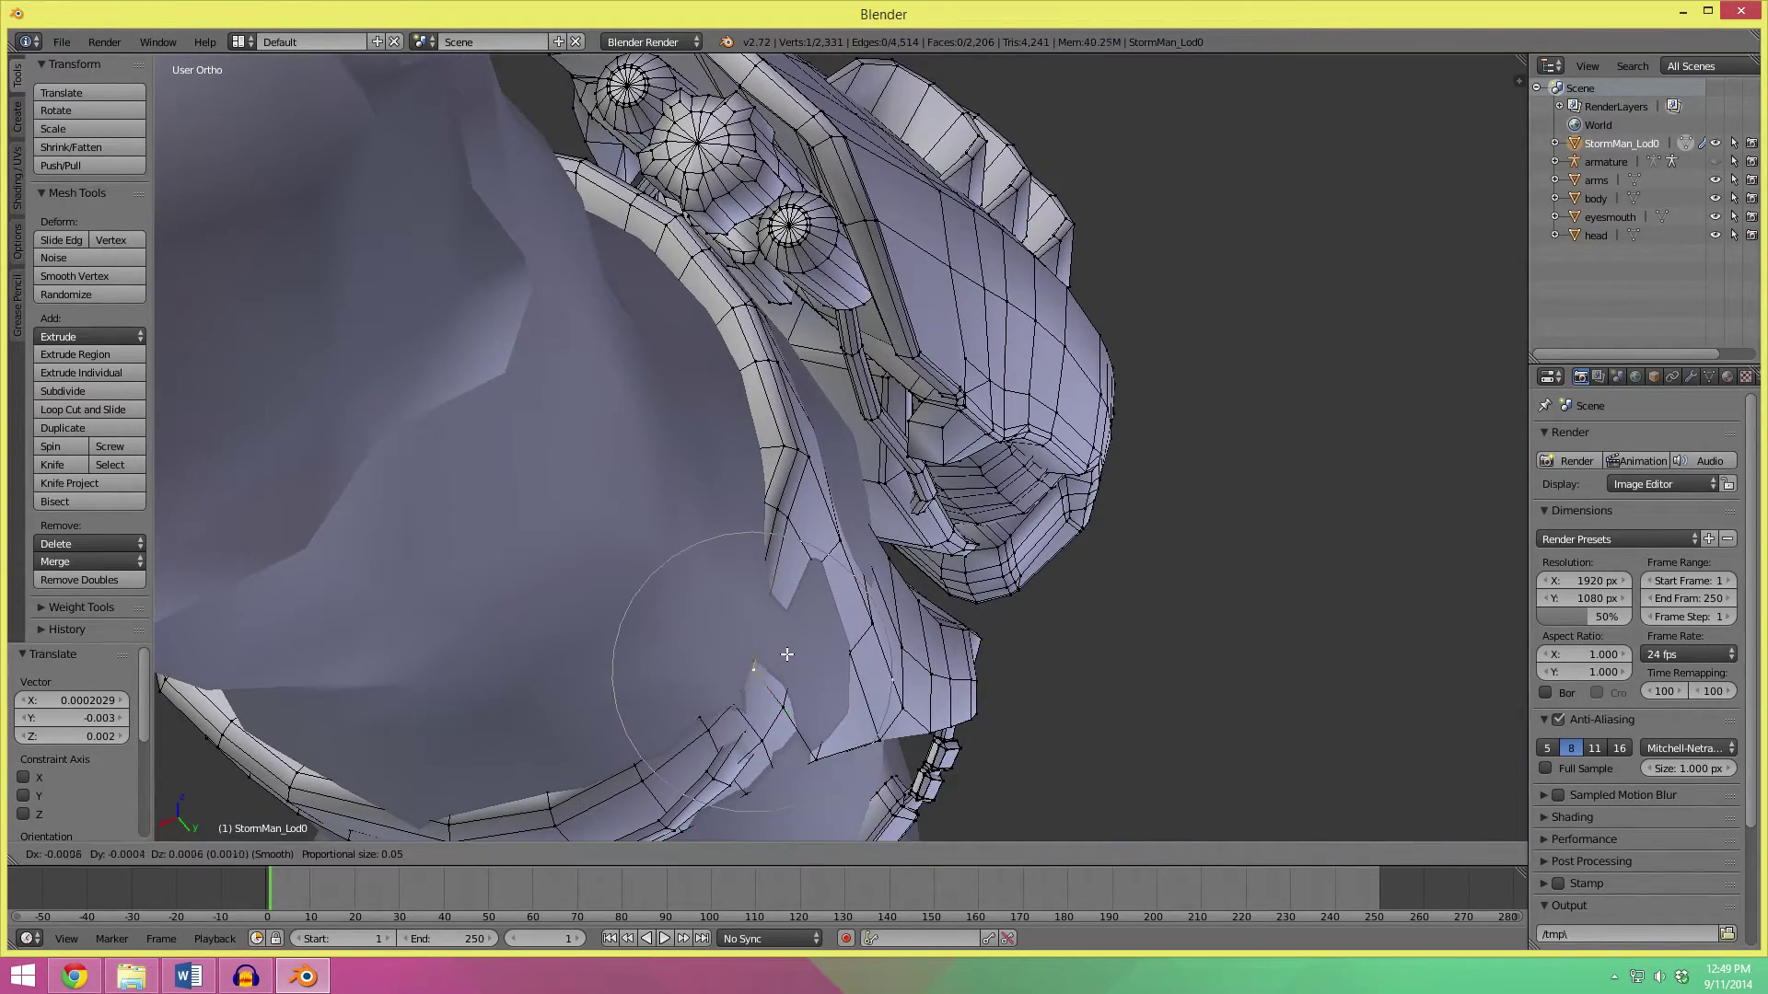
{"action": "right_click", "coordinate": [793, 644]}
{"action": "middle_click_drag", "start_coordinate": [793, 644], "coordinate": [836, 663]}
{"action": "key", "text": "g"}
{"action": "left_click", "coordinate": [832, 634]}
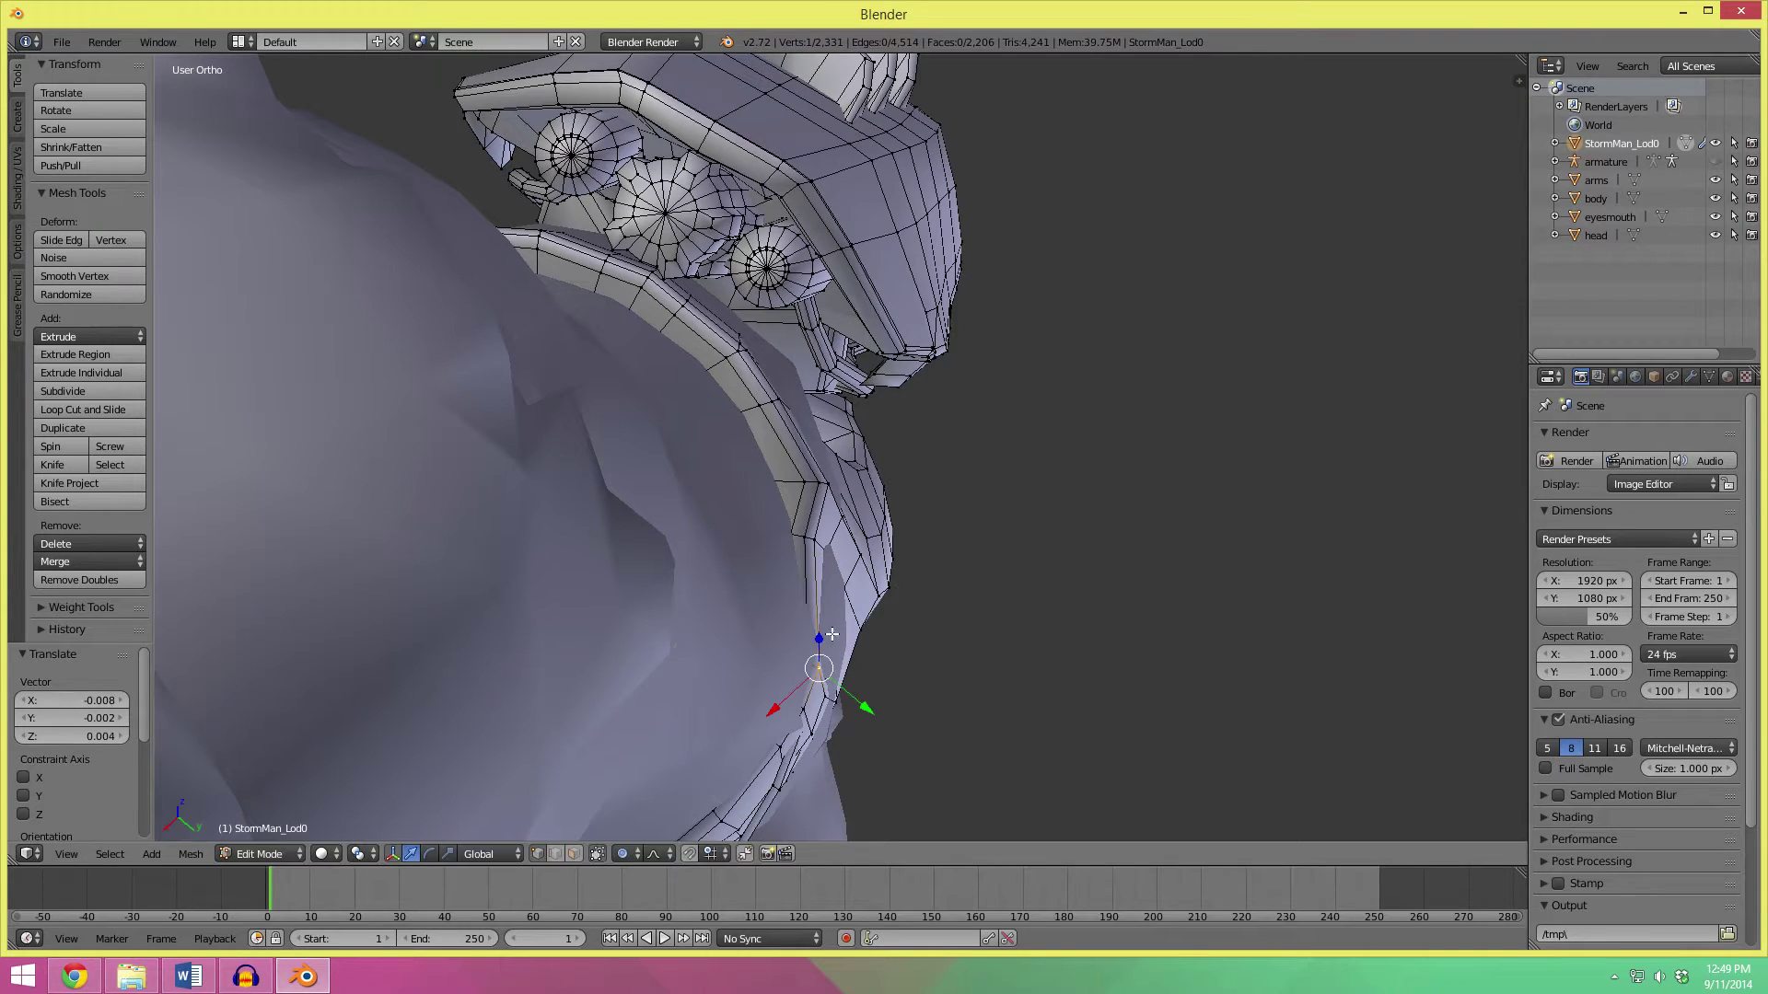
{"action": "key", "text": "g"}
{"action": "left_click", "coordinate": [824, 608]}
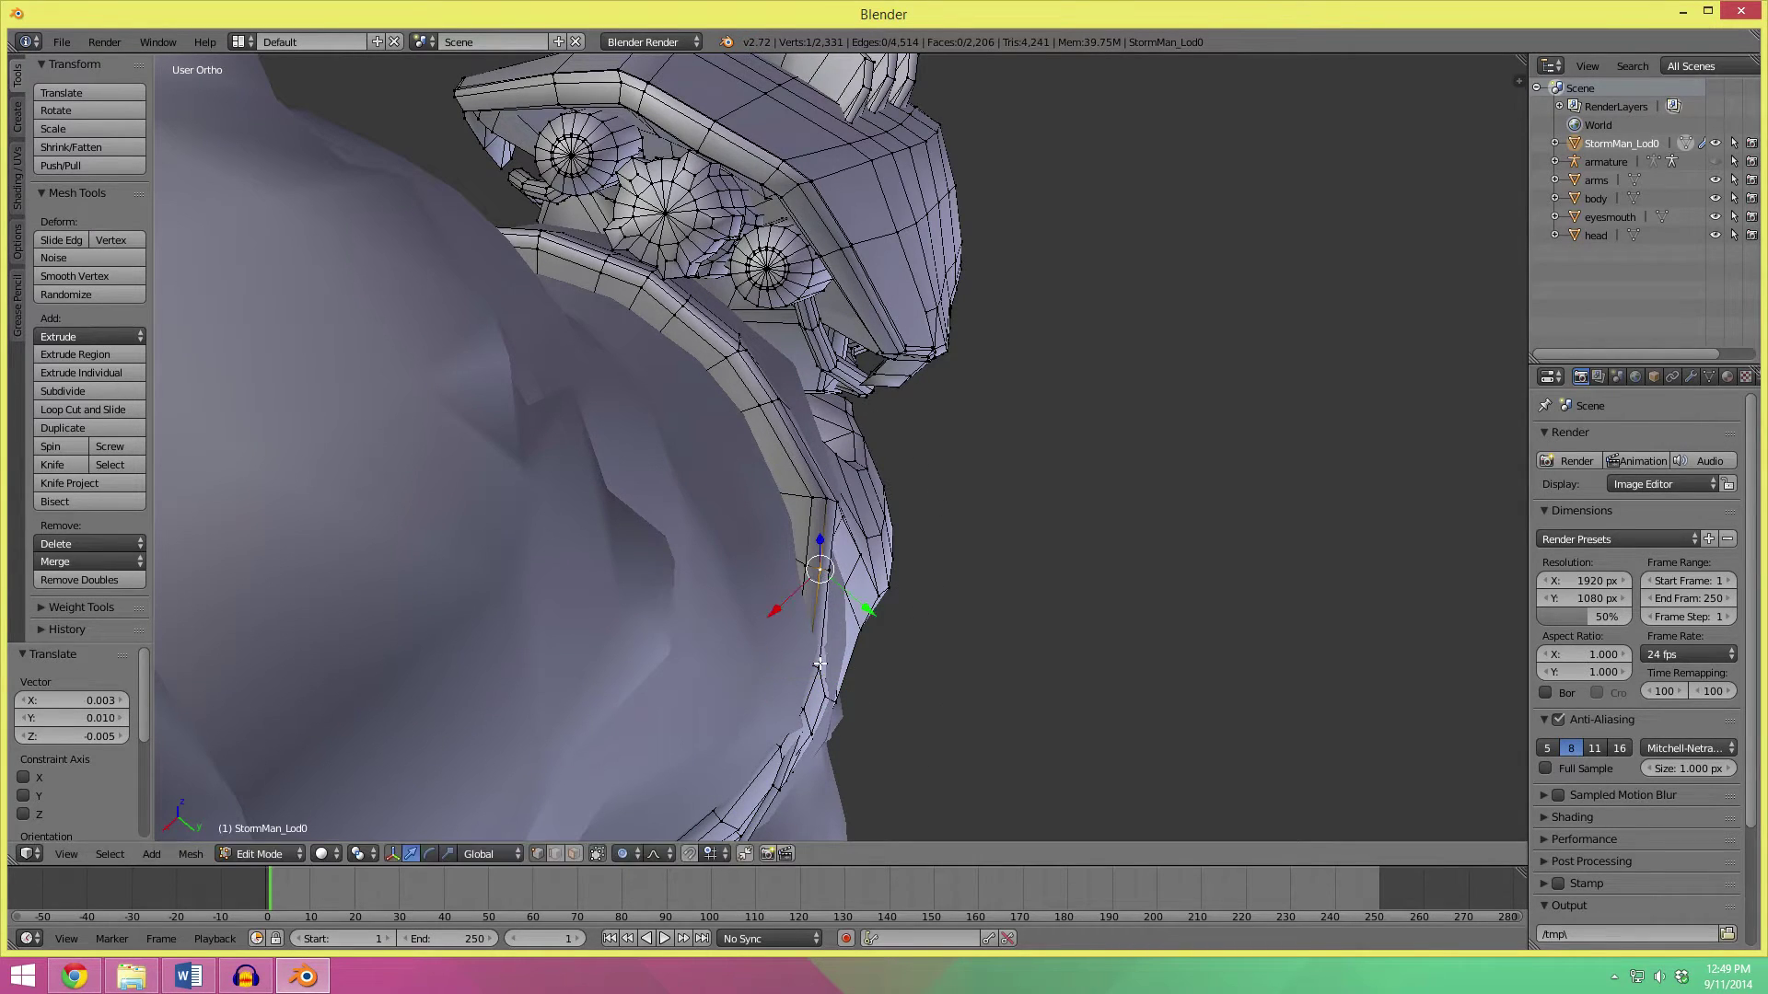
Shift two more vertices on the same side of the upper band outward, the second about 0.004 Y and -0.002 Z.
{"action": "key", "text": "g"}
{"action": "left_click", "coordinate": [837, 643]}
{"action": "key", "text": "g"}
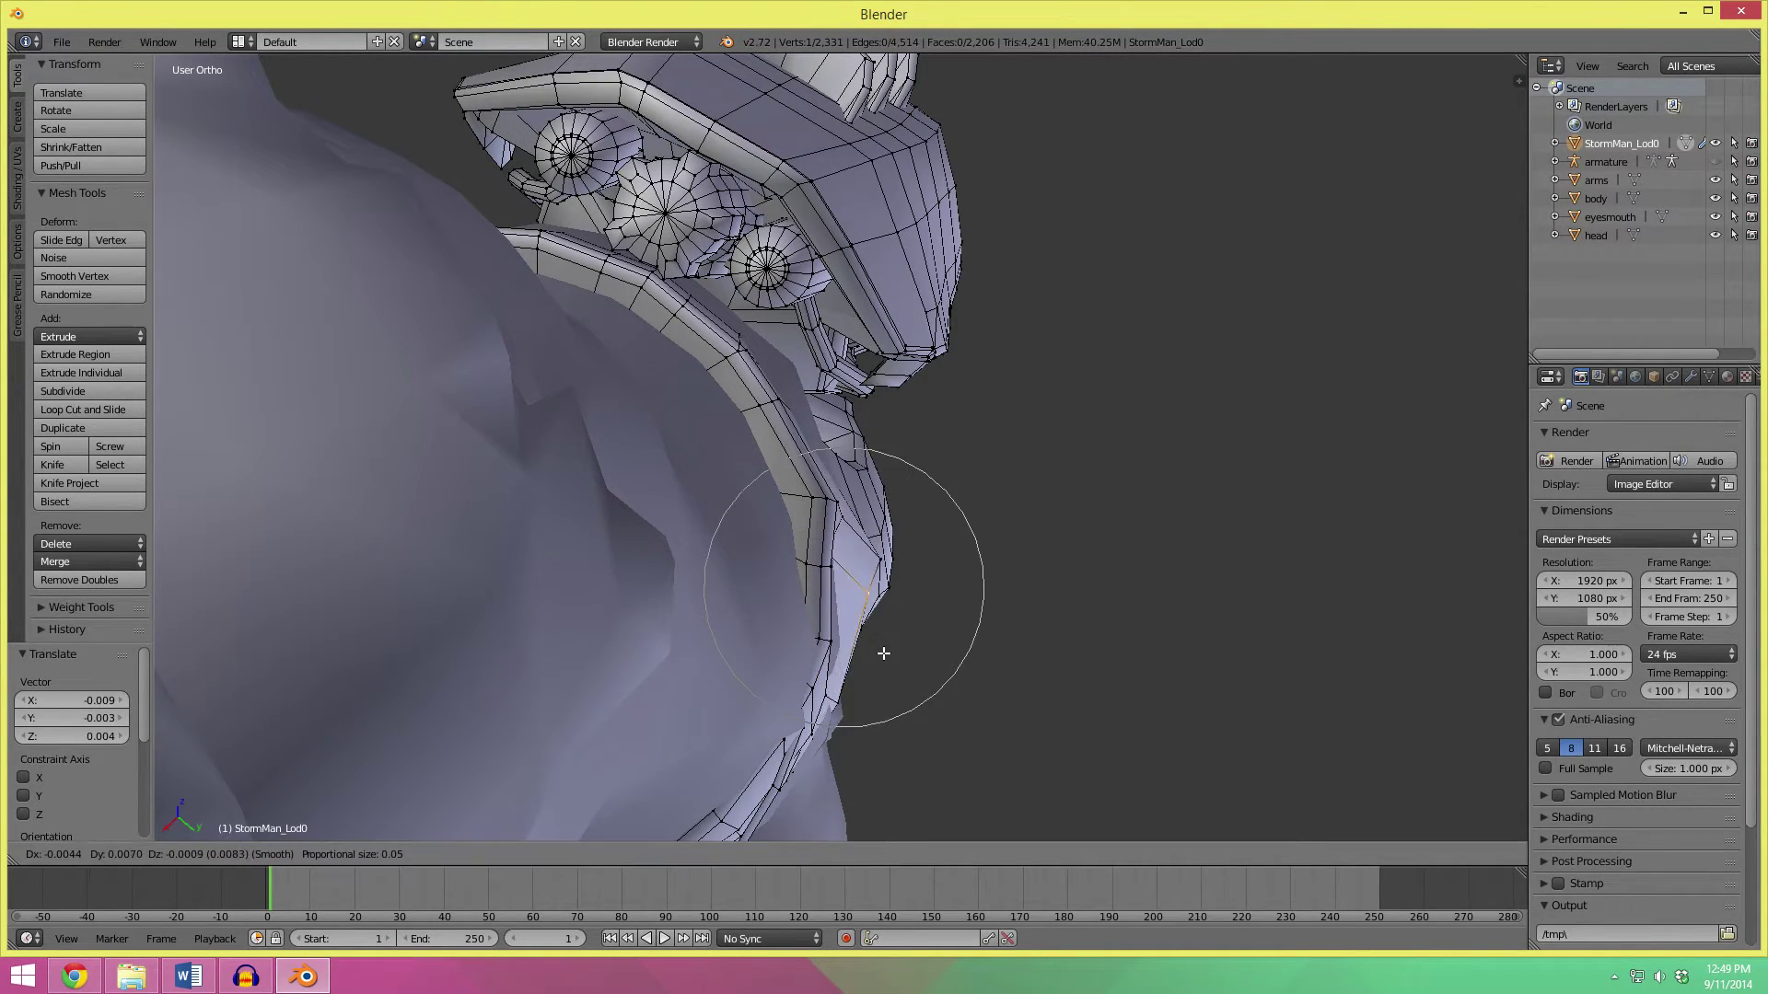
{"action": "left_click", "coordinate": [856, 663]}
Move two vertices where the upper band meets the side plate outward, the second about -0.007 X and 0.002 Z.
{"action": "middle_click_drag", "start_coordinate": [856, 663], "coordinate": [820, 681]}
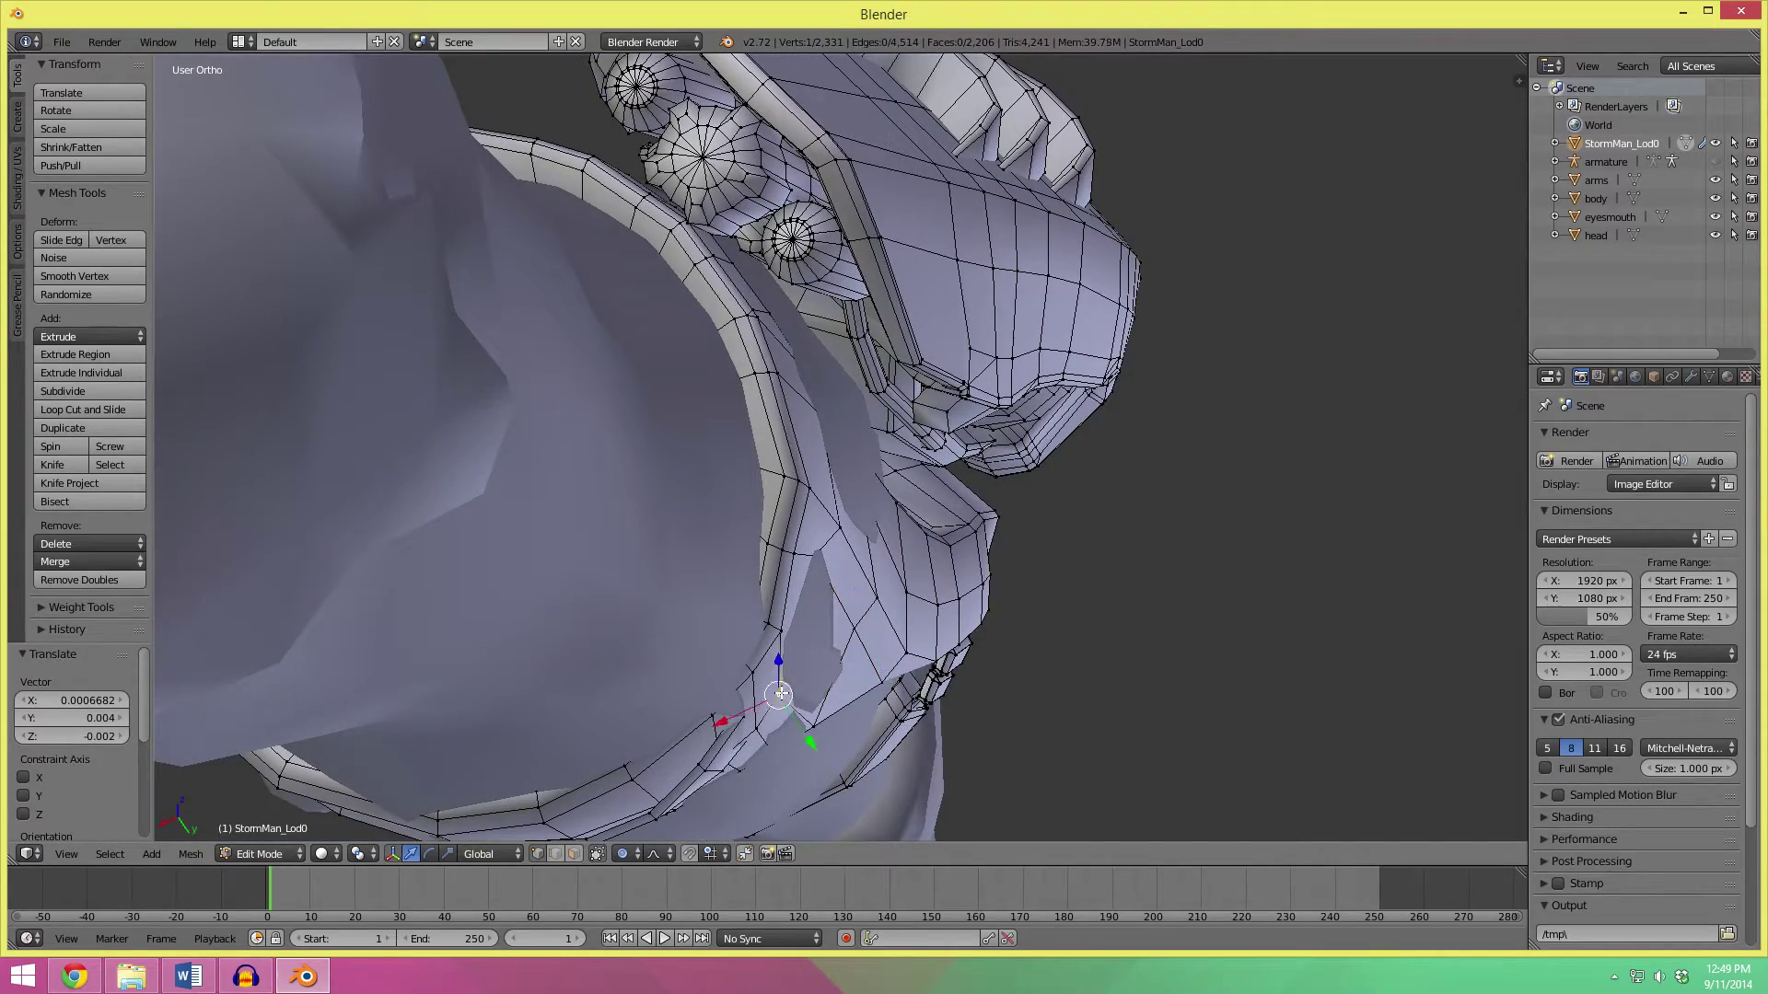
{"action": "key", "text": "g"}
{"action": "left_click", "coordinate": [815, 705]}
{"action": "key", "text": "g"}
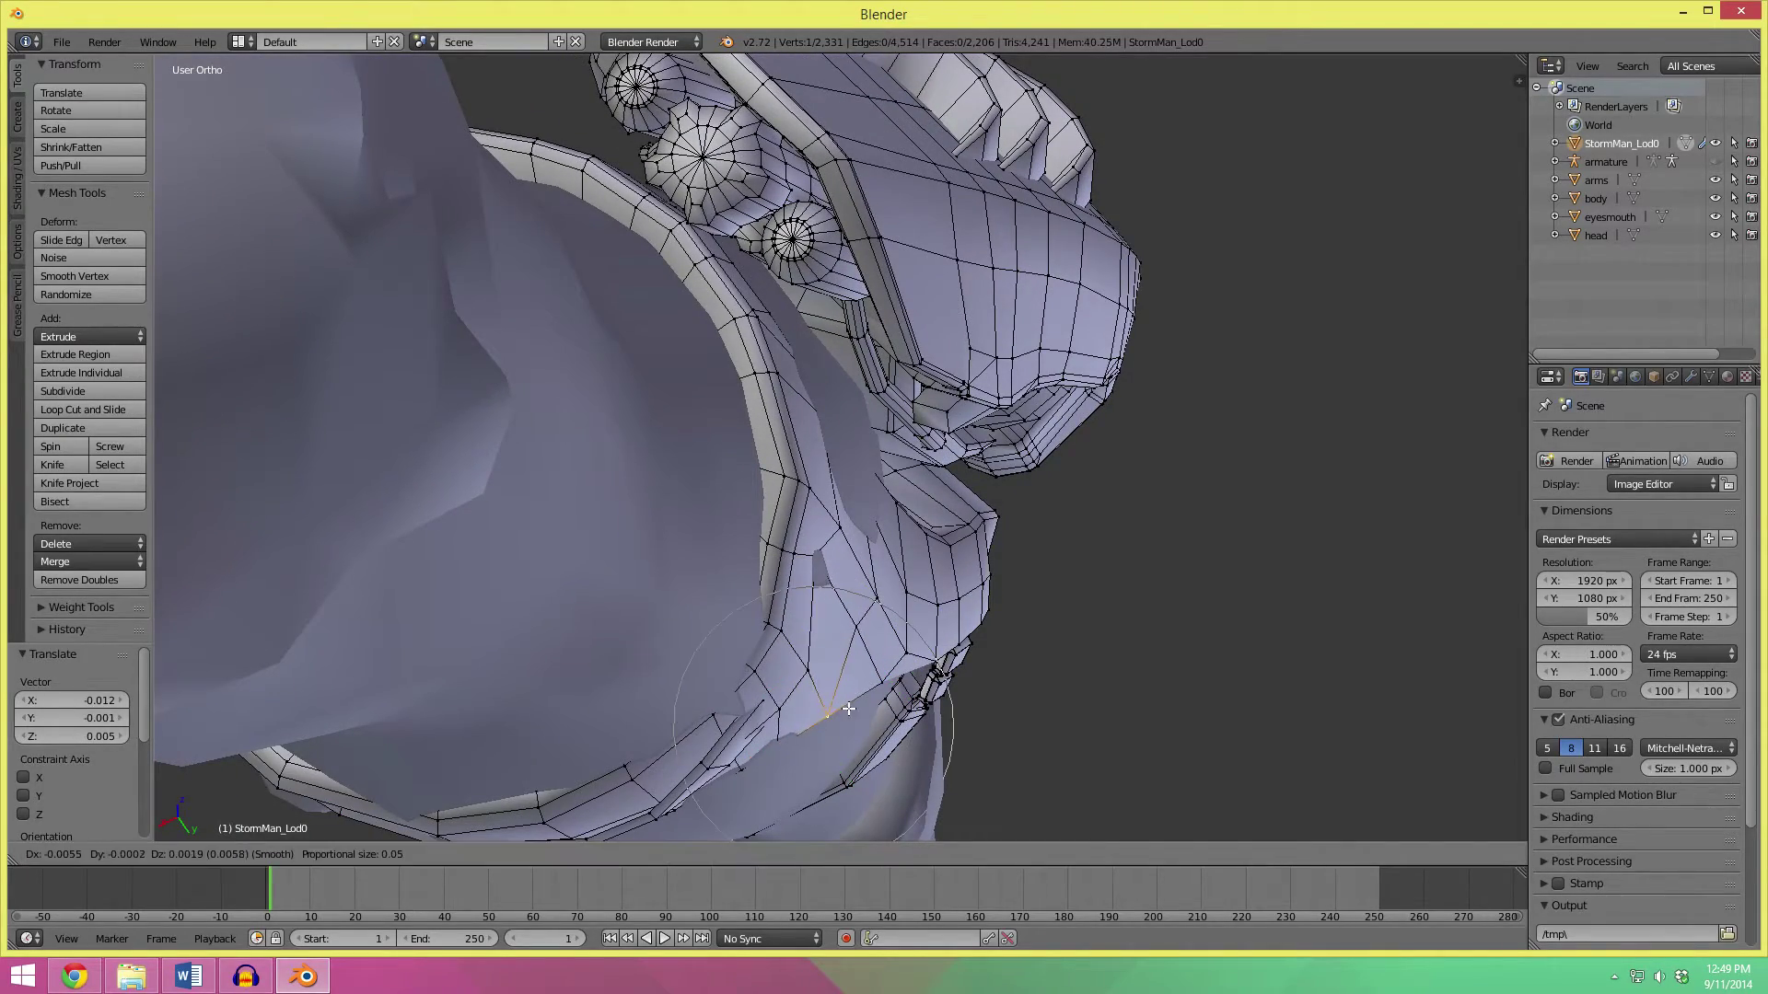
{"action": "left_click", "coordinate": [848, 708]}
Nudge the vertex on the upper band's lower inner edge about 0.002 X, 0.002 Y and -0.002 Z clear of the arm.
{"action": "middle_click_drag", "start_coordinate": [848, 709], "coordinate": [875, 588]}
{"action": "scroll", "coordinate": [898, 582], "scroll_direction": "up", "scroll_amount": 4}
{"action": "right_click", "coordinate": [909, 591]}
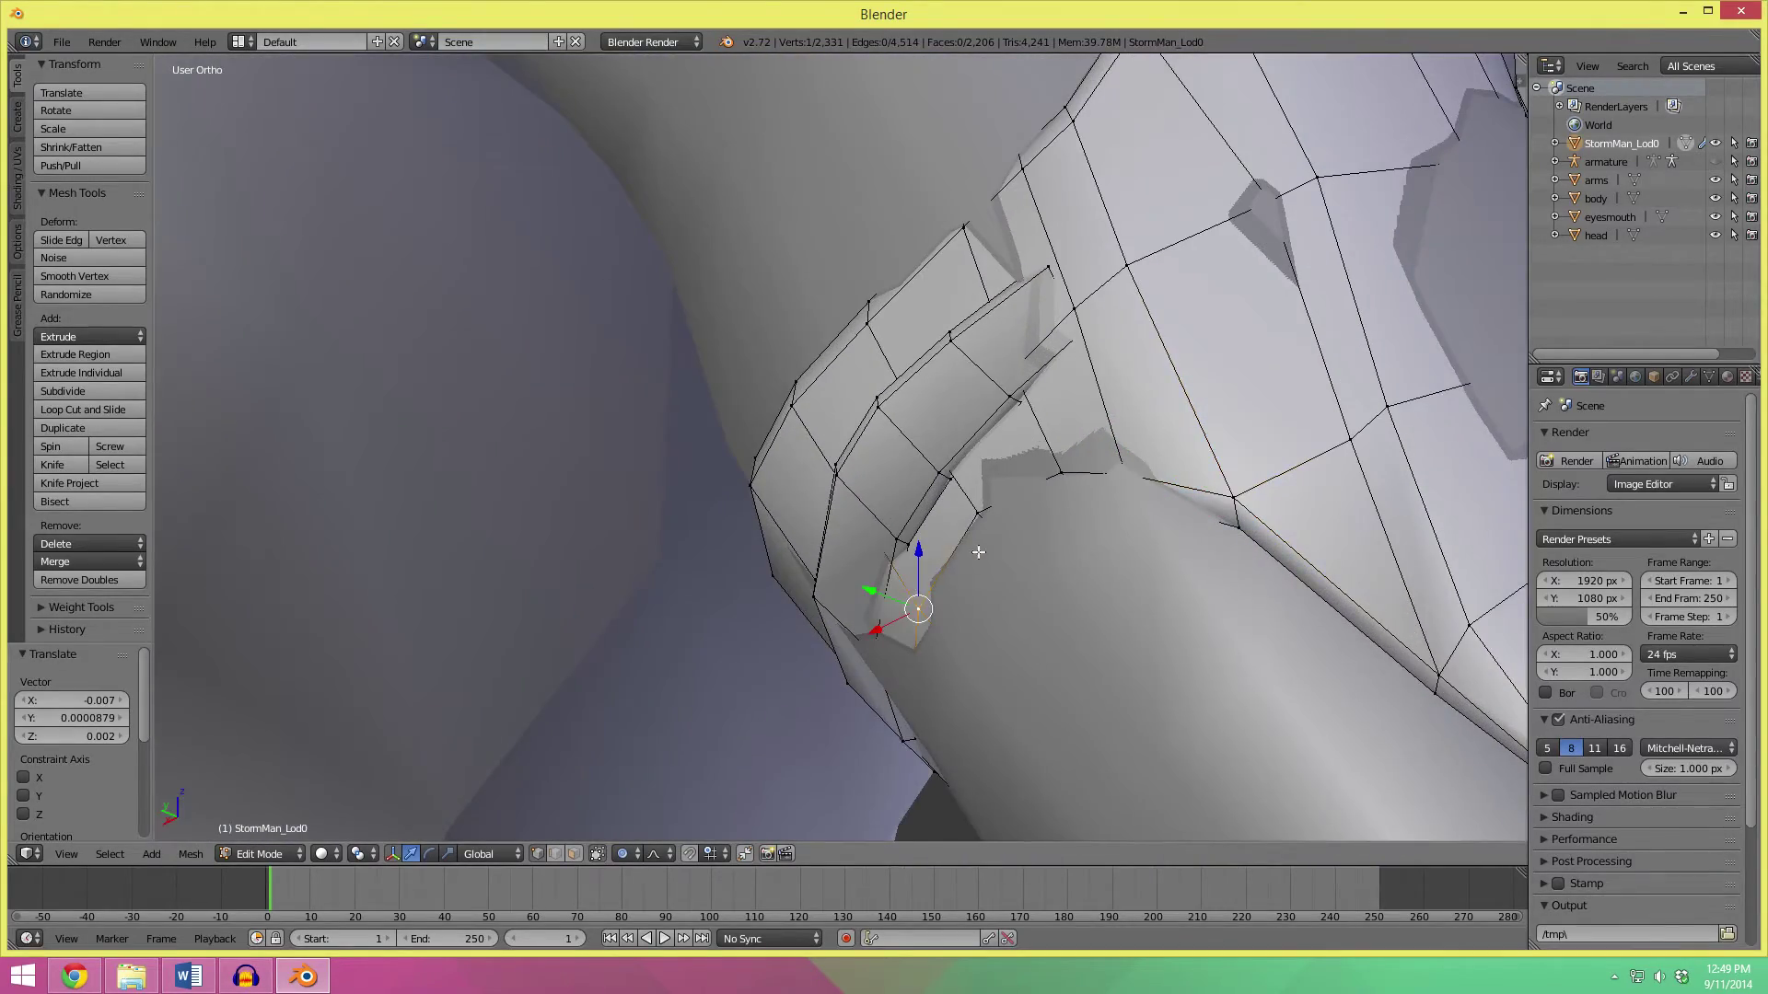
{"action": "scroll", "coordinate": [978, 553], "scroll_direction": "down", "scroll_amount": 4}
{"action": "middle_click_drag", "start_coordinate": [978, 552], "coordinate": [829, 469]}
{"action": "key", "text": "g"}
{"action": "left_click", "coordinate": [850, 514]}
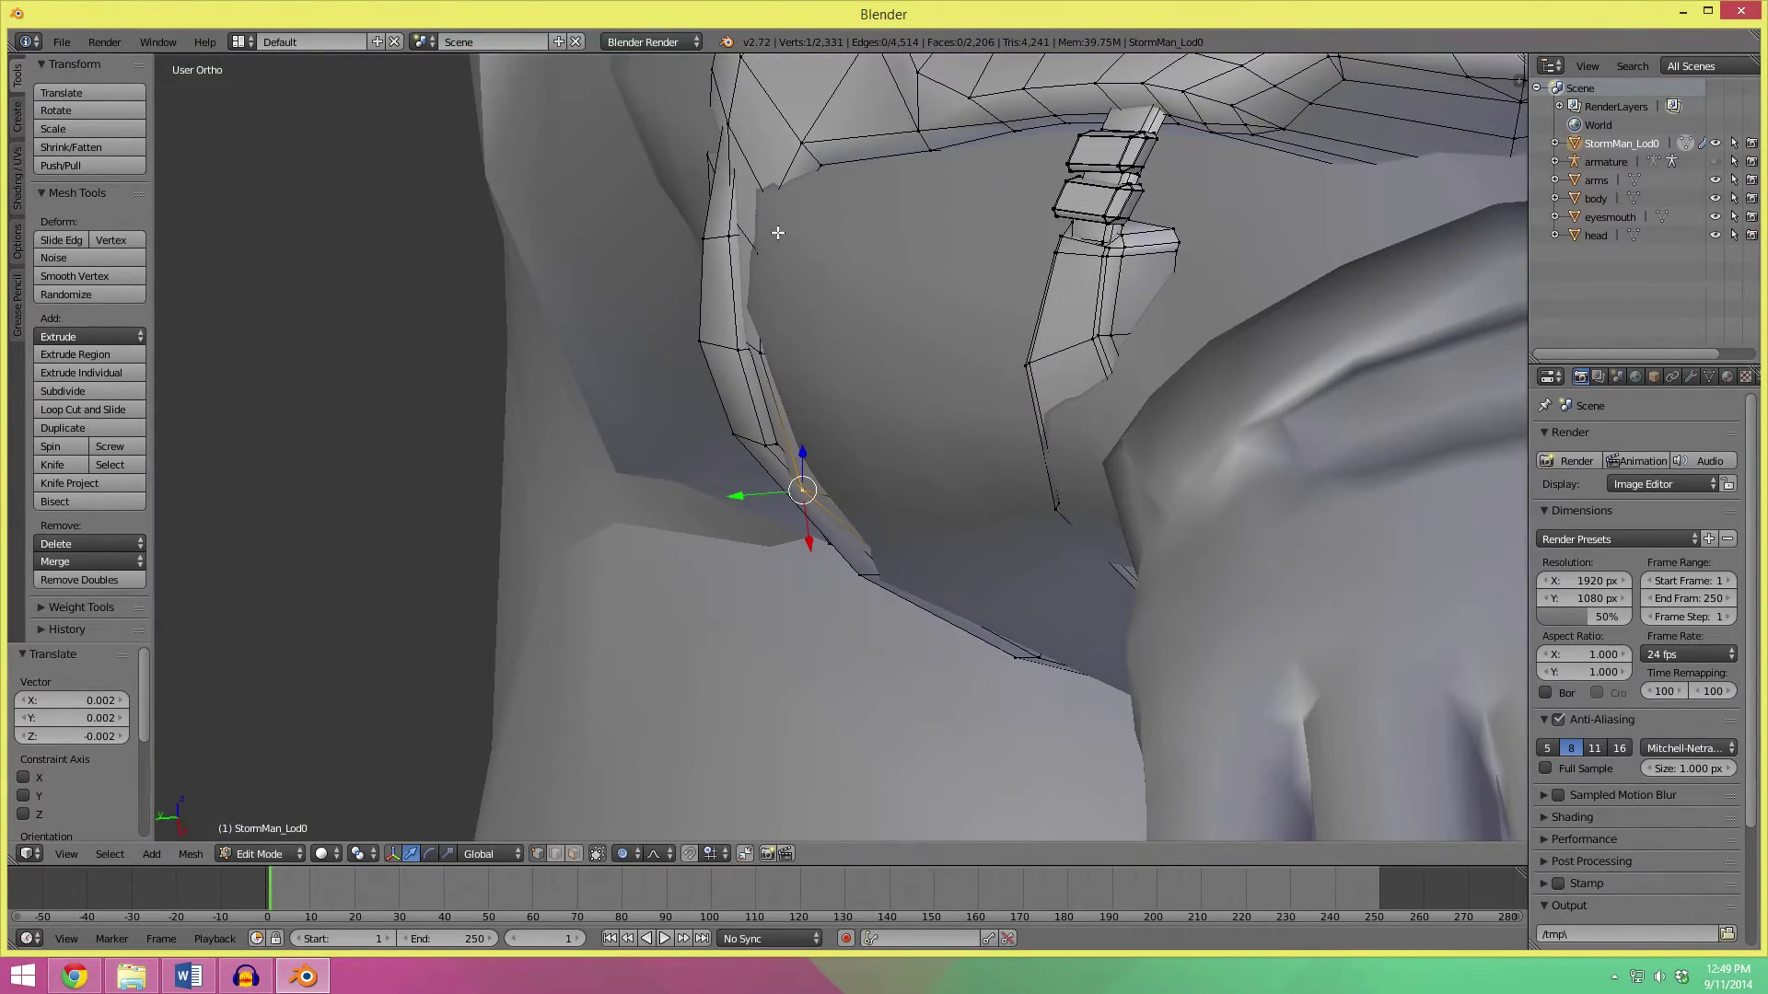
Pull further sunken vertices on the upper band and adjoining plate outward, the last about -0.001 X, -0.002 Y and 0.002 Z.
{"action": "key", "text": "g"}
{"action": "left_click", "coordinate": [751, 237]}
{"action": "middle_click_drag", "start_coordinate": [752, 237], "coordinate": [832, 208]}
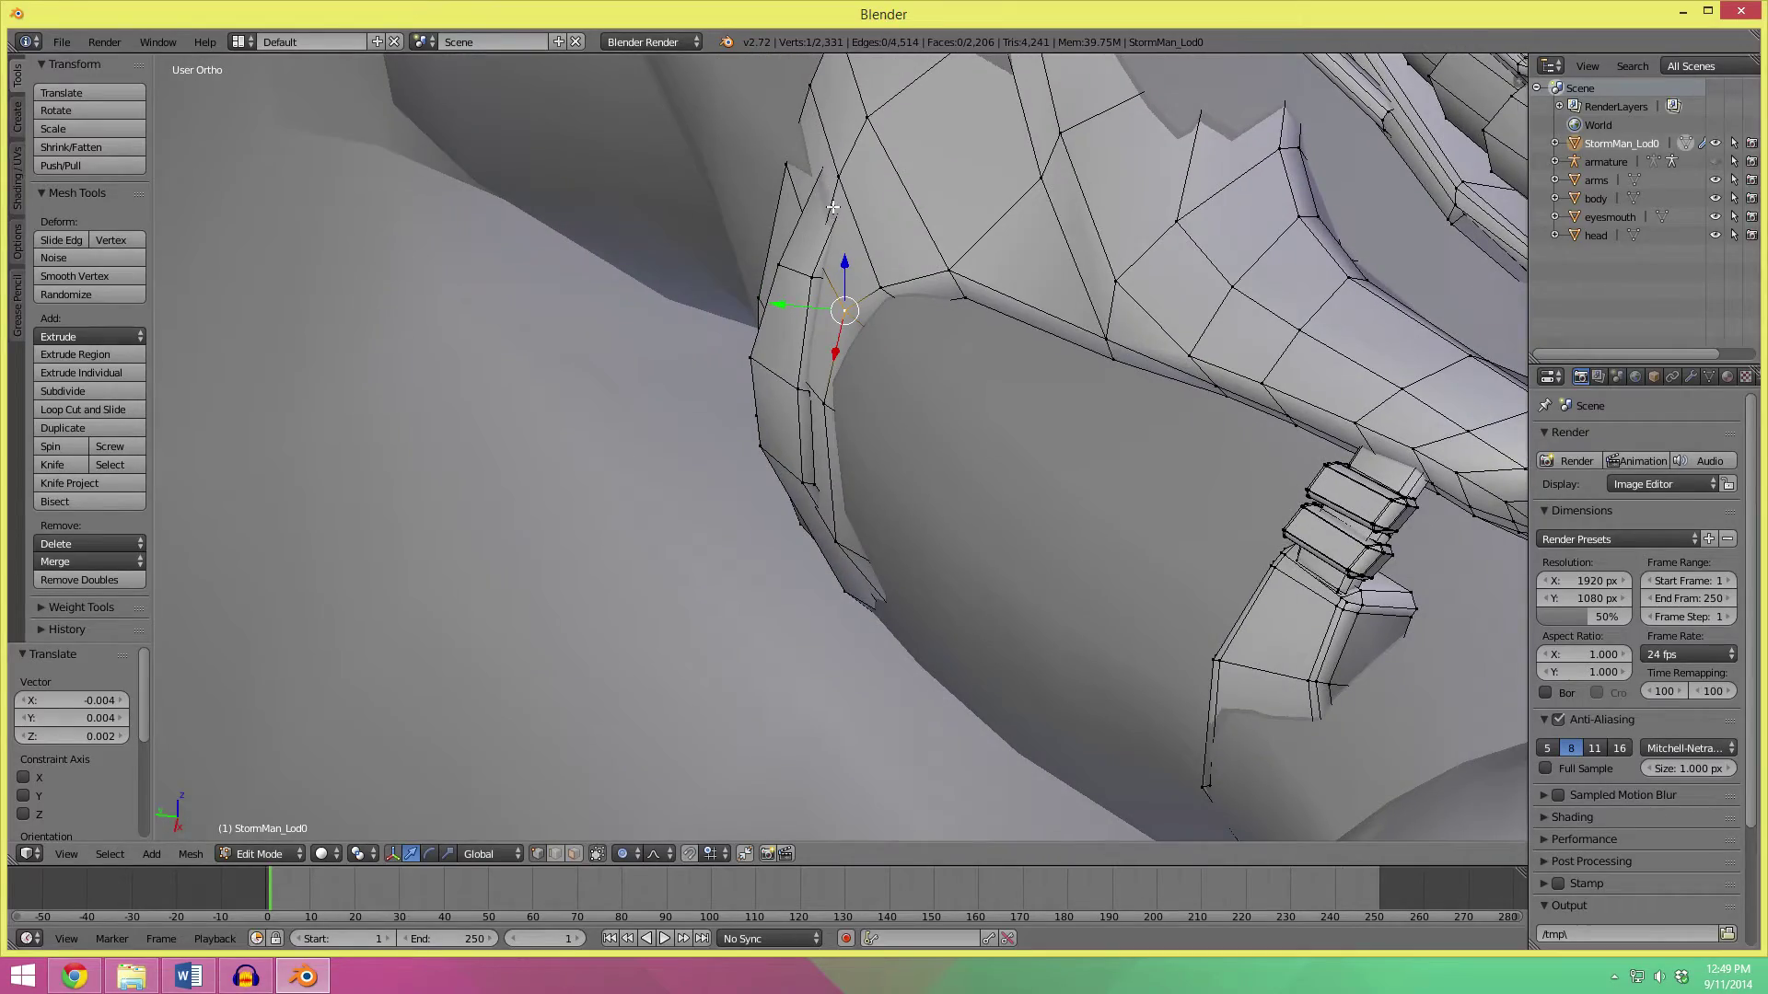
{"action": "middle_click_drag", "start_coordinate": [793, 140], "coordinate": [635, 461]}
{"action": "key", "text": "g"}
{"action": "left_click", "coordinate": [1022, 461]}
{"action": "key", "text": "g"}
{"action": "left_click", "coordinate": [634, 260]}
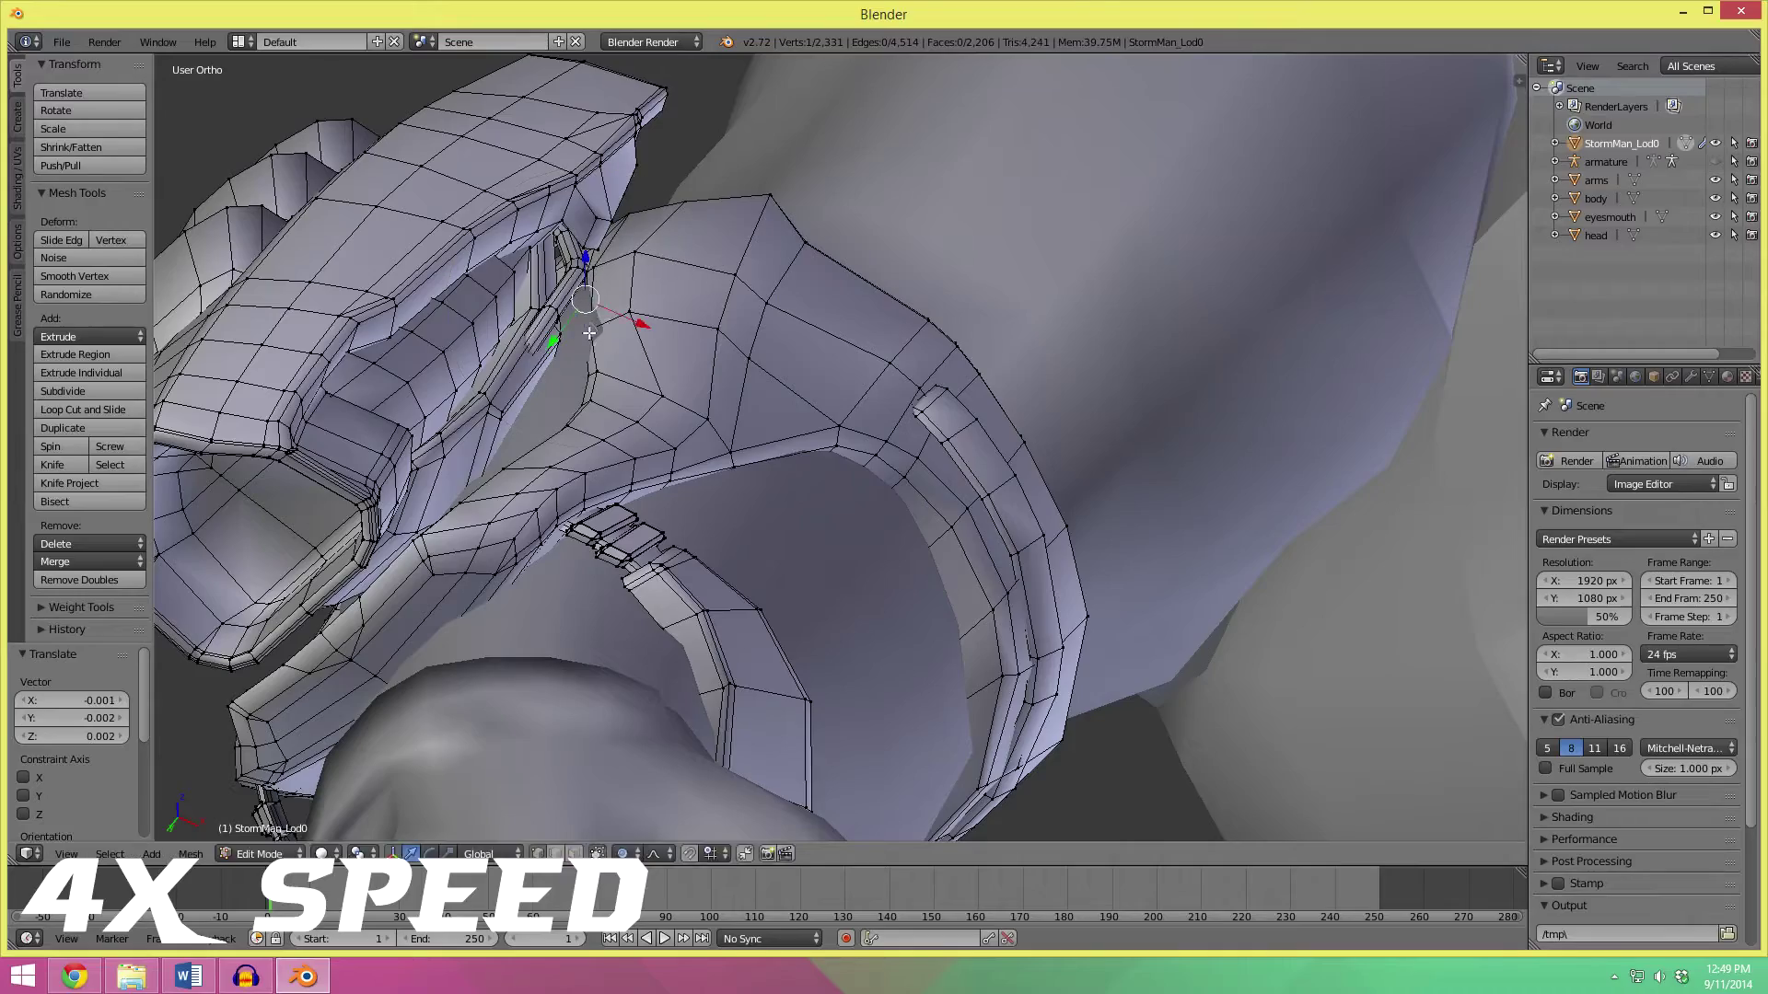
Move the vertex on the wrist strap near the clasp about 0.003 Y and -0.002 Z.
{"action": "right_click", "coordinate": [658, 575]}
{"action": "key", "text": "g"}
{"action": "left_click", "coordinate": [652, 580]}
{"action": "right_click", "coordinate": [667, 630]}
Push two inner-rim vertices on the underside of the upper band outward, the last about 0.003 along Y.
{"action": "middle_click_drag", "start_coordinate": [686, 637], "coordinate": [829, 599]}
{"action": "right_click", "coordinate": [1024, 615]}
{"action": "key", "text": "g"}
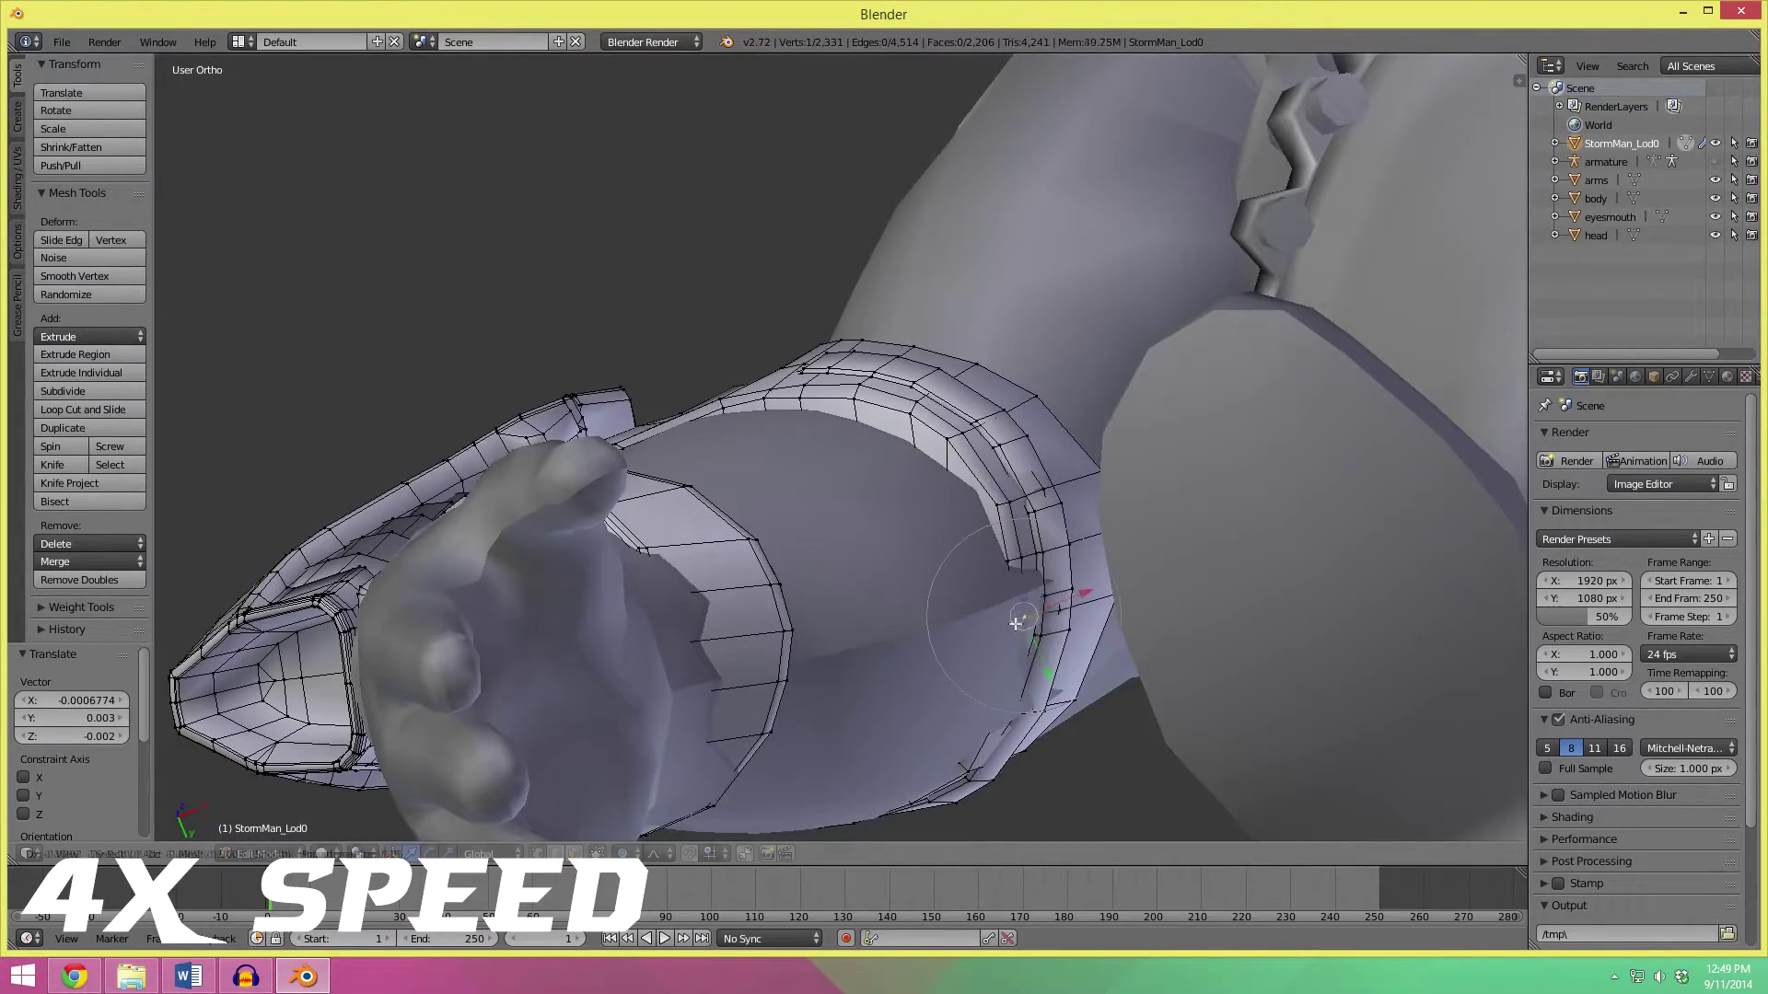
{"action": "left_click", "coordinate": [1041, 599]}
{"action": "right_click", "coordinate": [1012, 682]}
{"action": "key", "text": "g"}
{"action": "left_click", "coordinate": [1024, 685]}
Nudge the sunken vertex on the side plate above the upper band's inner rim.
{"action": "middle_click_drag", "start_coordinate": [1024, 685], "coordinate": [718, 659]}
{"action": "right_click", "coordinate": [693, 672]}
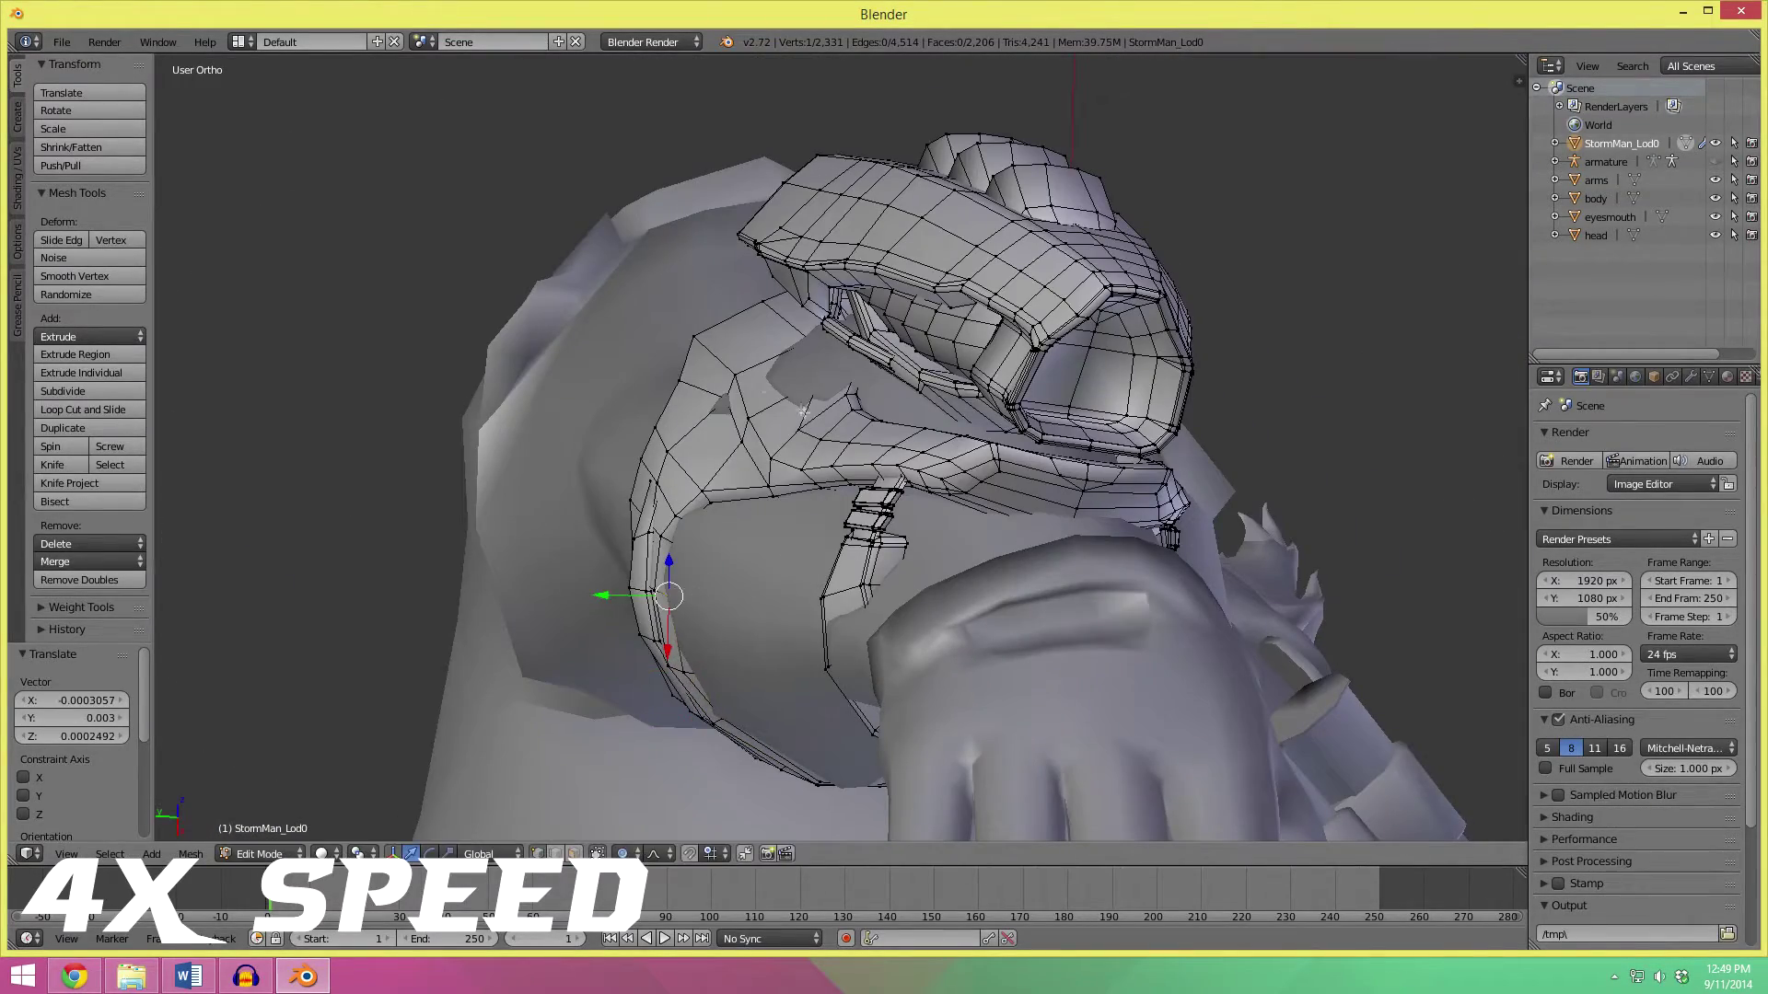
{"action": "right_click", "coordinate": [737, 395]}
{"action": "key", "text": "g"}
{"action": "left_click", "coordinate": [741, 396]}
Move two more vertices around the side plate's sunken area and check the gauntlet's surface in Object Mode.
{"action": "right_click", "coordinate": [818, 376]}
{"action": "right_click", "coordinate": [829, 358]}
{"action": "middle_click_drag", "start_coordinate": [829, 357], "coordinate": [1022, 626]}
{"action": "key", "text": "g"}
{"action": "left_click", "coordinate": [873, 353]}
{"action": "right_click", "coordinate": [858, 313]}
{"action": "key", "text": "g"}
{"action": "left_click", "coordinate": [859, 312]}
{"action": "key", "text": "Tab"}
{"action": "key", "text": "Tab"}
Pull the sunken vertices on the underside of the wrist strap clear, the first about -0.003 X, 0.006 Y and -0.008 Z.
{"action": "right_click", "coordinate": [757, 415]}
{"action": "key", "text": "g"}
{"action": "left_click", "coordinate": [753, 424]}
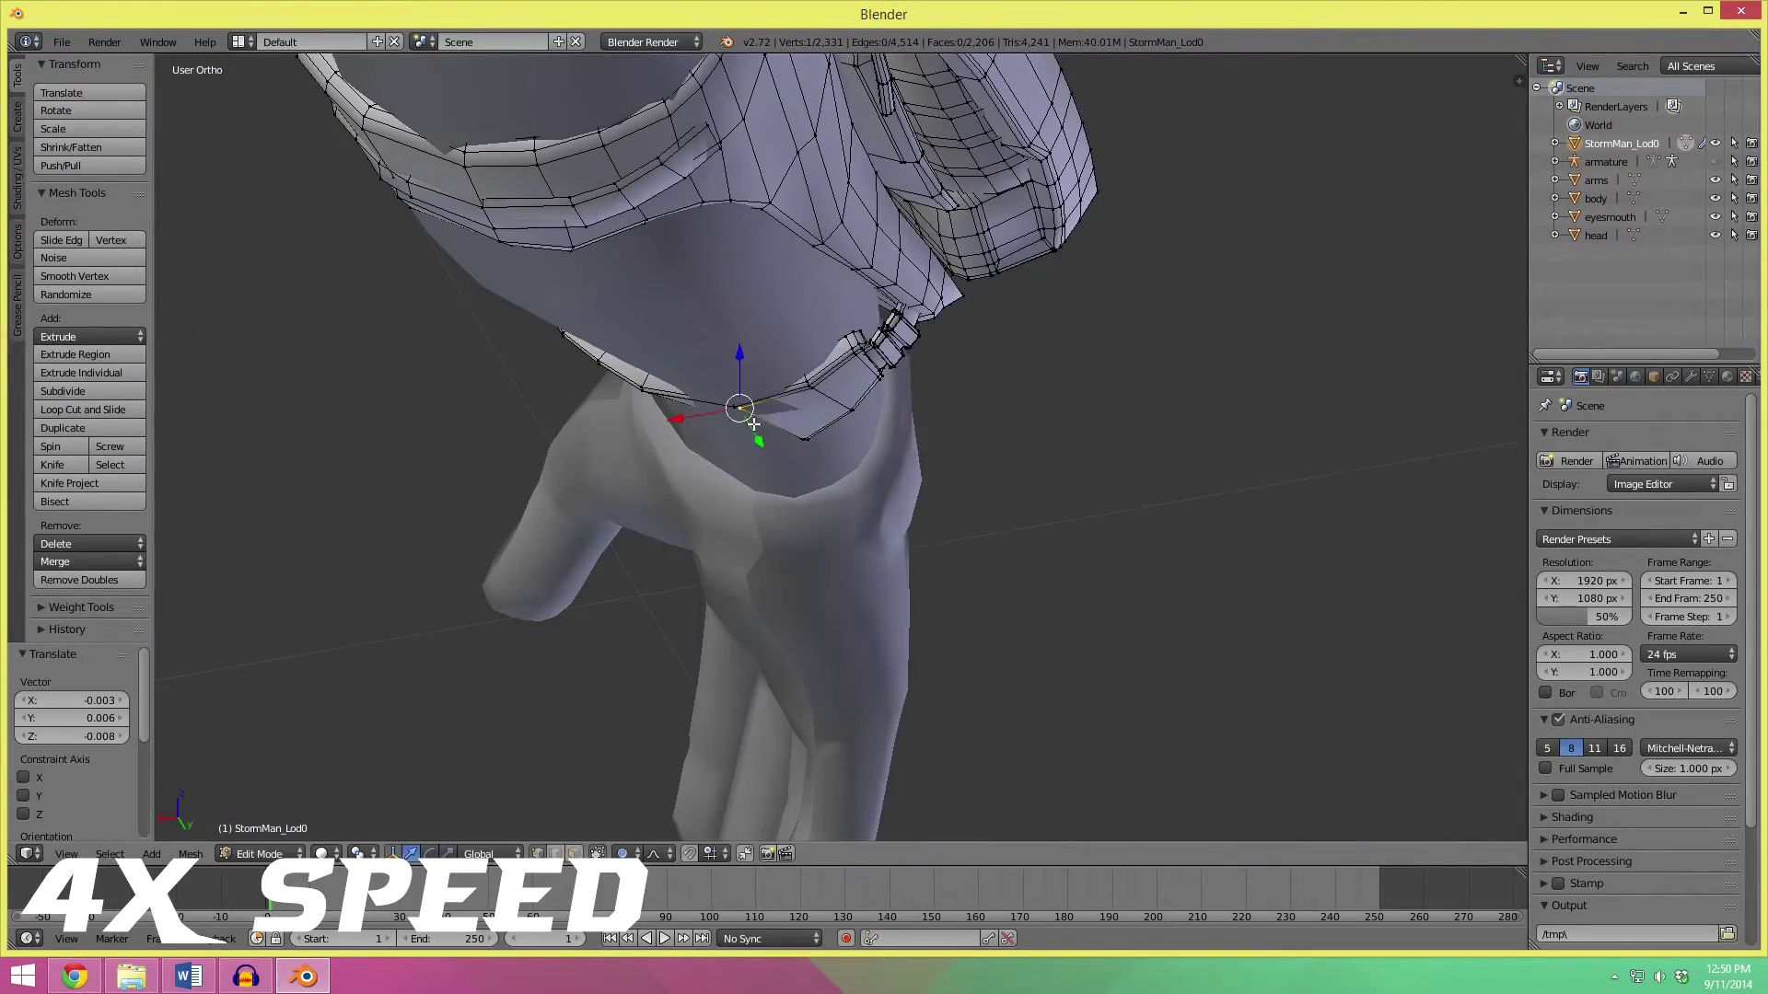
{"action": "middle_click_drag", "start_coordinate": [753, 425], "coordinate": [677, 479]}
{"action": "right_click", "coordinate": [611, 507]}
{"action": "key", "text": "g"}
{"action": "left_click", "coordinate": [622, 516]}
{"action": "key", "text": "g"}
{"action": "left_click", "coordinate": [682, 544]}
Shift a vertex on the wrist strap's hand-side edge about 0.012 X and 0.006 Y.
{"action": "middle_click_drag", "start_coordinate": [682, 544], "coordinate": [1003, 742]}
{"action": "key", "text": "g"}
{"action": "left_click", "coordinate": [995, 704]}
Move two further vertices on the strap's hand-side edge outward, the first about 0.013 X, 0.001 Y and -0.001 Z, and leave Edit Mode.
{"action": "right_click", "coordinate": [959, 608]}
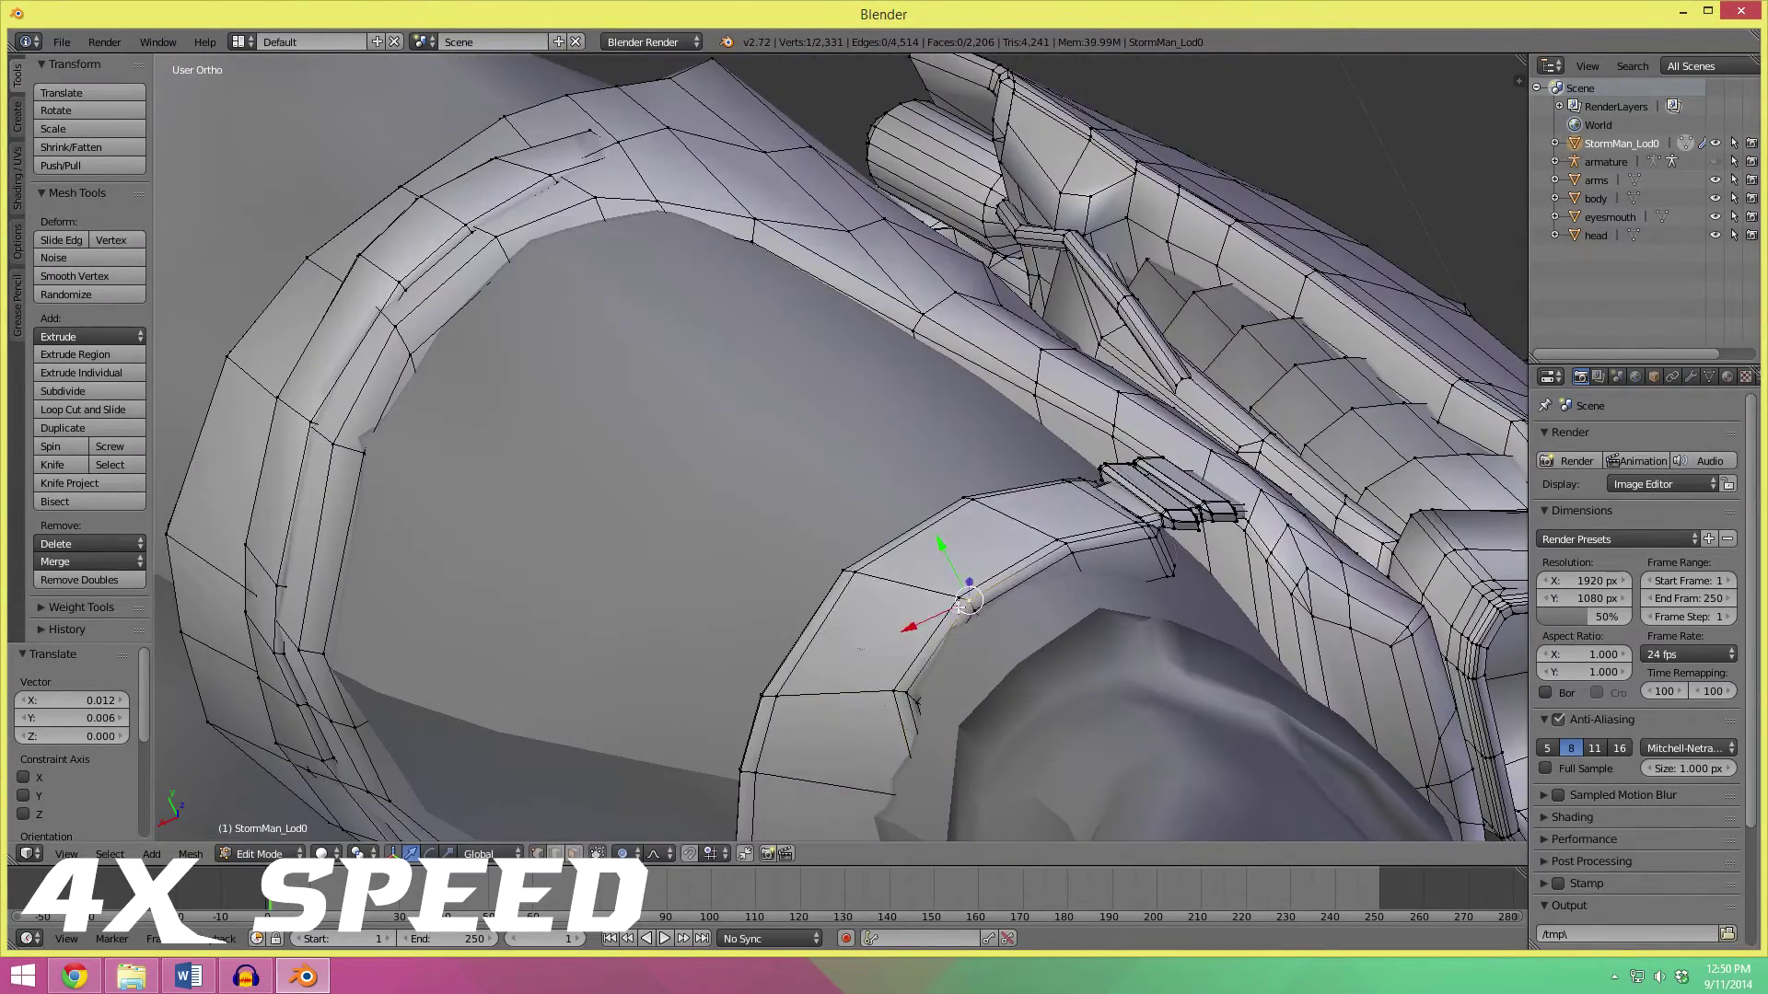
{"action": "right_click", "coordinate": [928, 556]}
{"action": "middle_click_drag", "start_coordinate": [959, 607], "coordinate": [904, 516]}
{"action": "key", "text": "g"}
{"action": "left_click", "coordinate": [941, 609]}
{"action": "right_click", "coordinate": [884, 480]}
{"action": "key", "text": "g"}
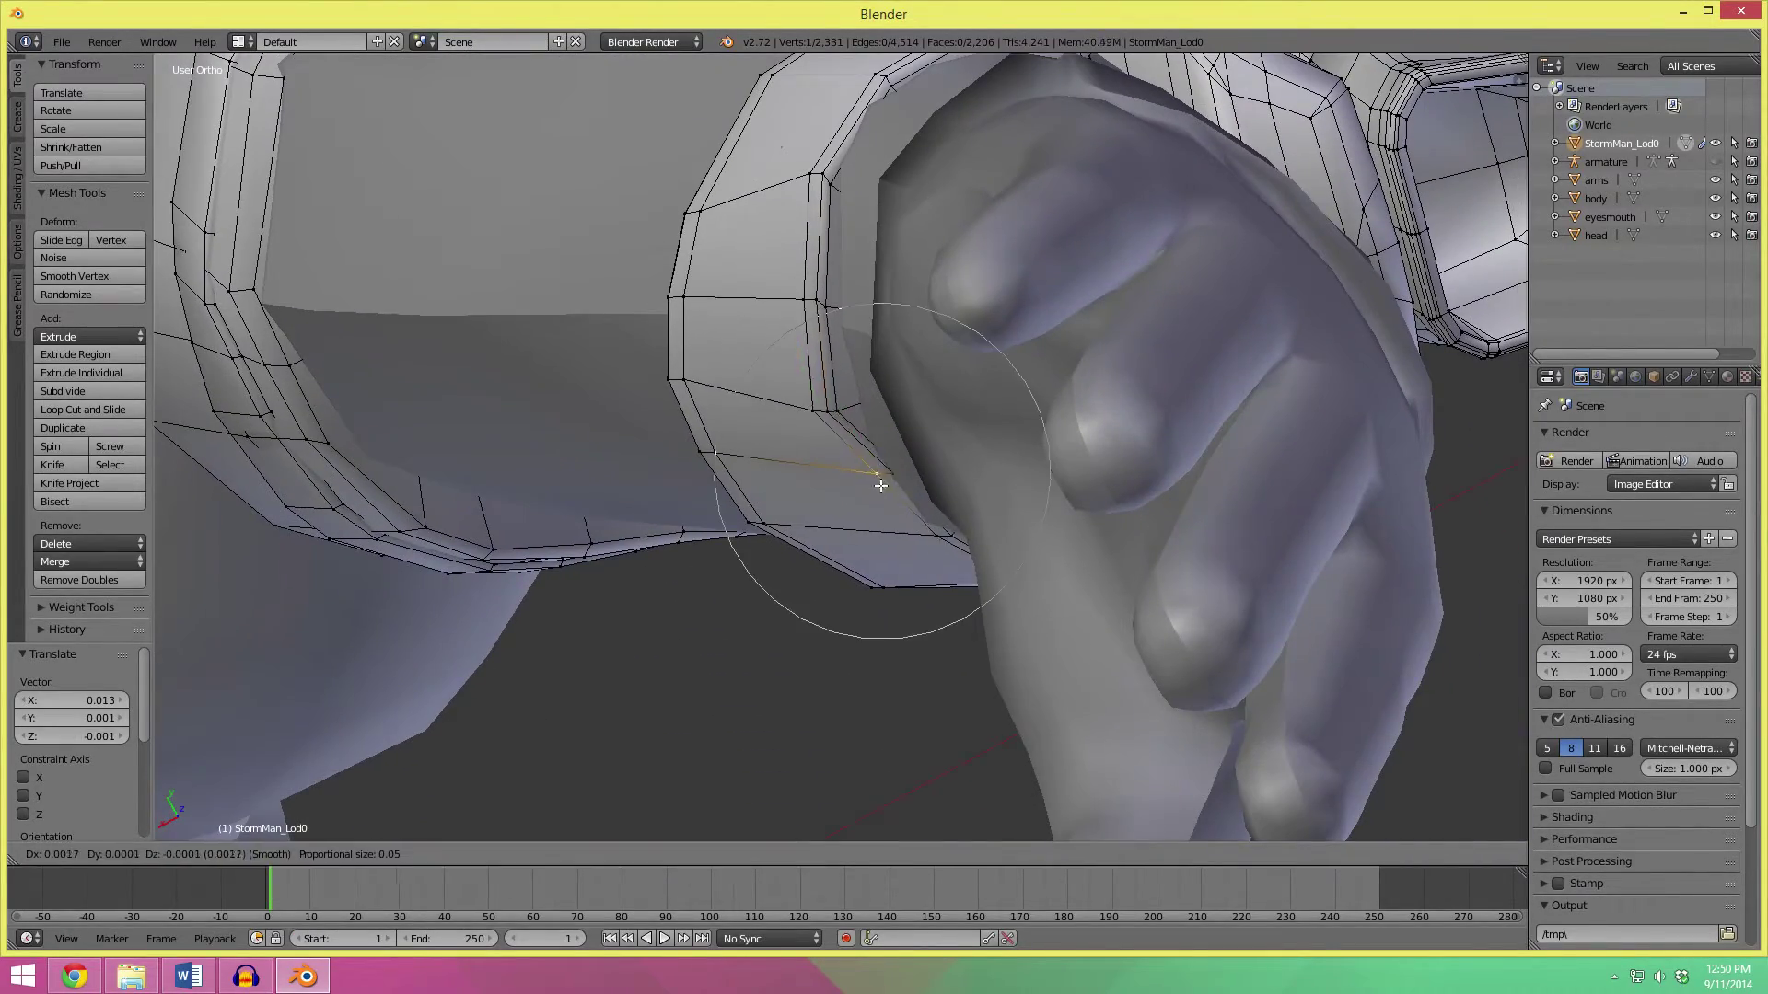
{"action": "left_click", "coordinate": [881, 486]}
{"action": "key", "text": "Tab"}
Deselect everything and review the fitted gauntlet against the whole character.
{"action": "middle_click_drag", "start_coordinate": [919, 424], "coordinate": [883, 417]}
{"action": "key", "text": "a"}
{"action": "scroll", "coordinate": [774, 477], "scroll_direction": "down", "scroll_amount": 2}
{"action": "scroll", "coordinate": [886, 376], "scroll_direction": "down", "scroll_amount": 2}
{"action": "middle_click_drag", "start_coordinate": [985, 308], "coordinate": [811, 439], "text": "shift"}
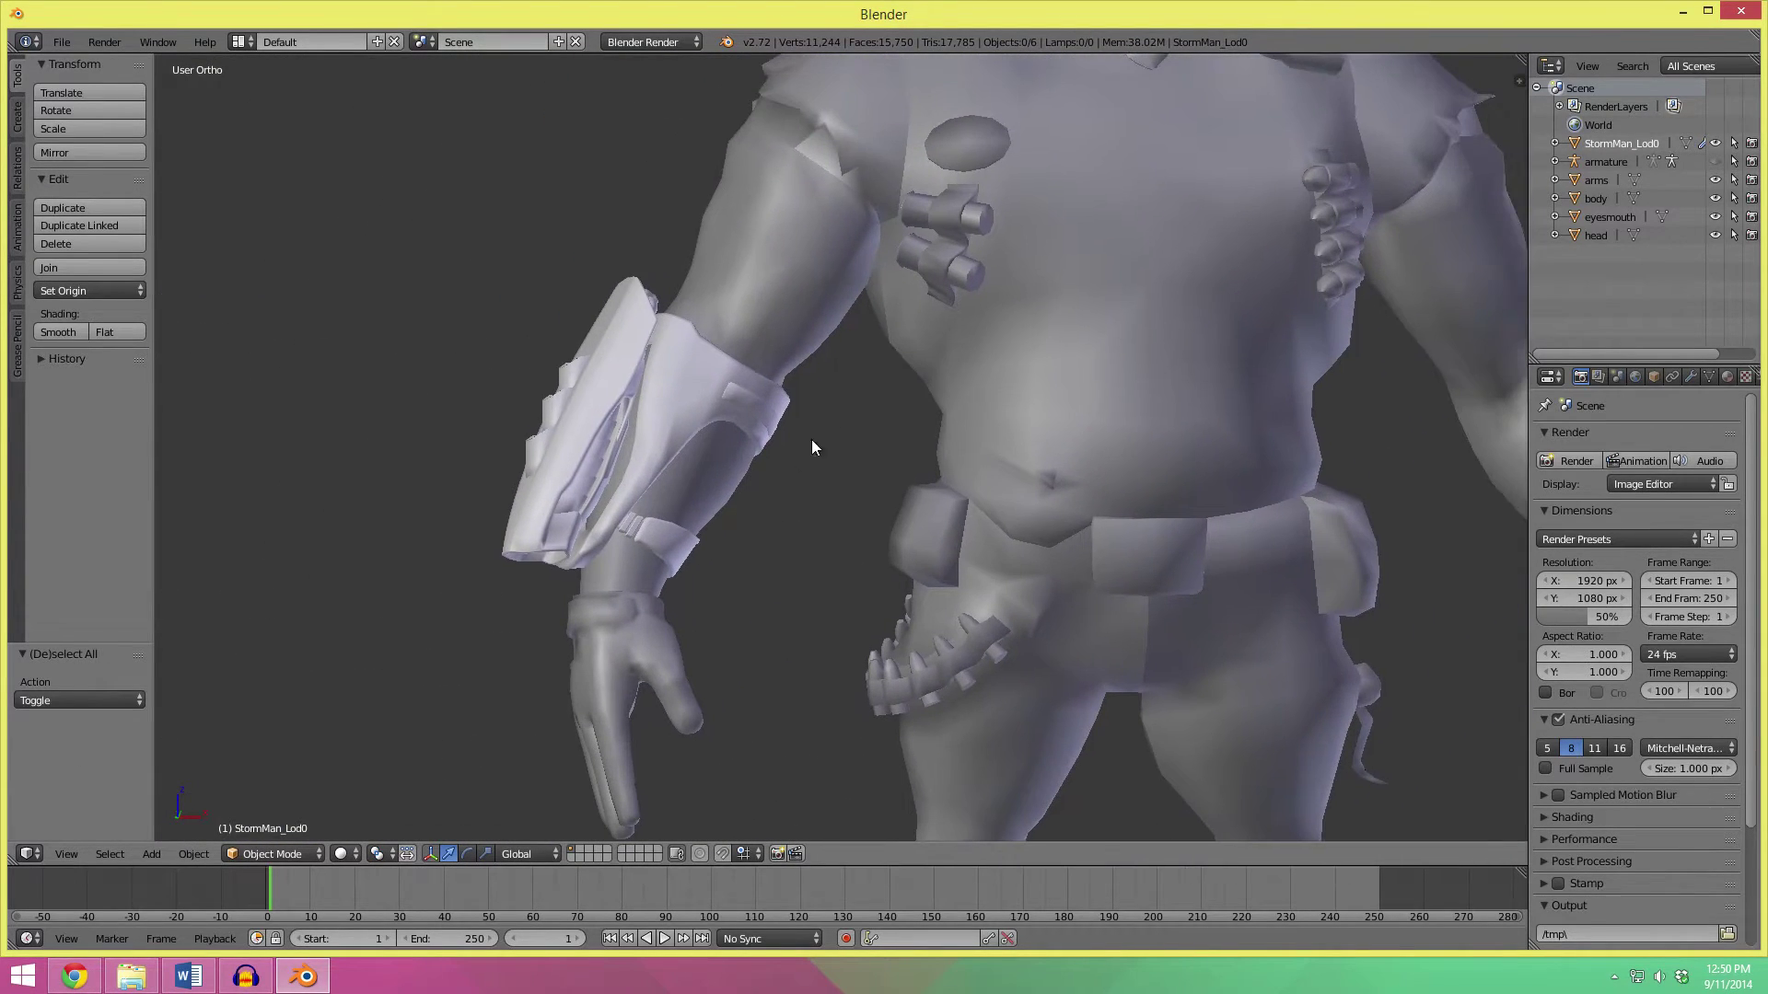
{"action": "scroll", "coordinate": [810, 439], "scroll_direction": "down", "scroll_amount": 2}
{"action": "middle_click_drag", "start_coordinate": [1036, 380], "coordinate": [830, 459]}
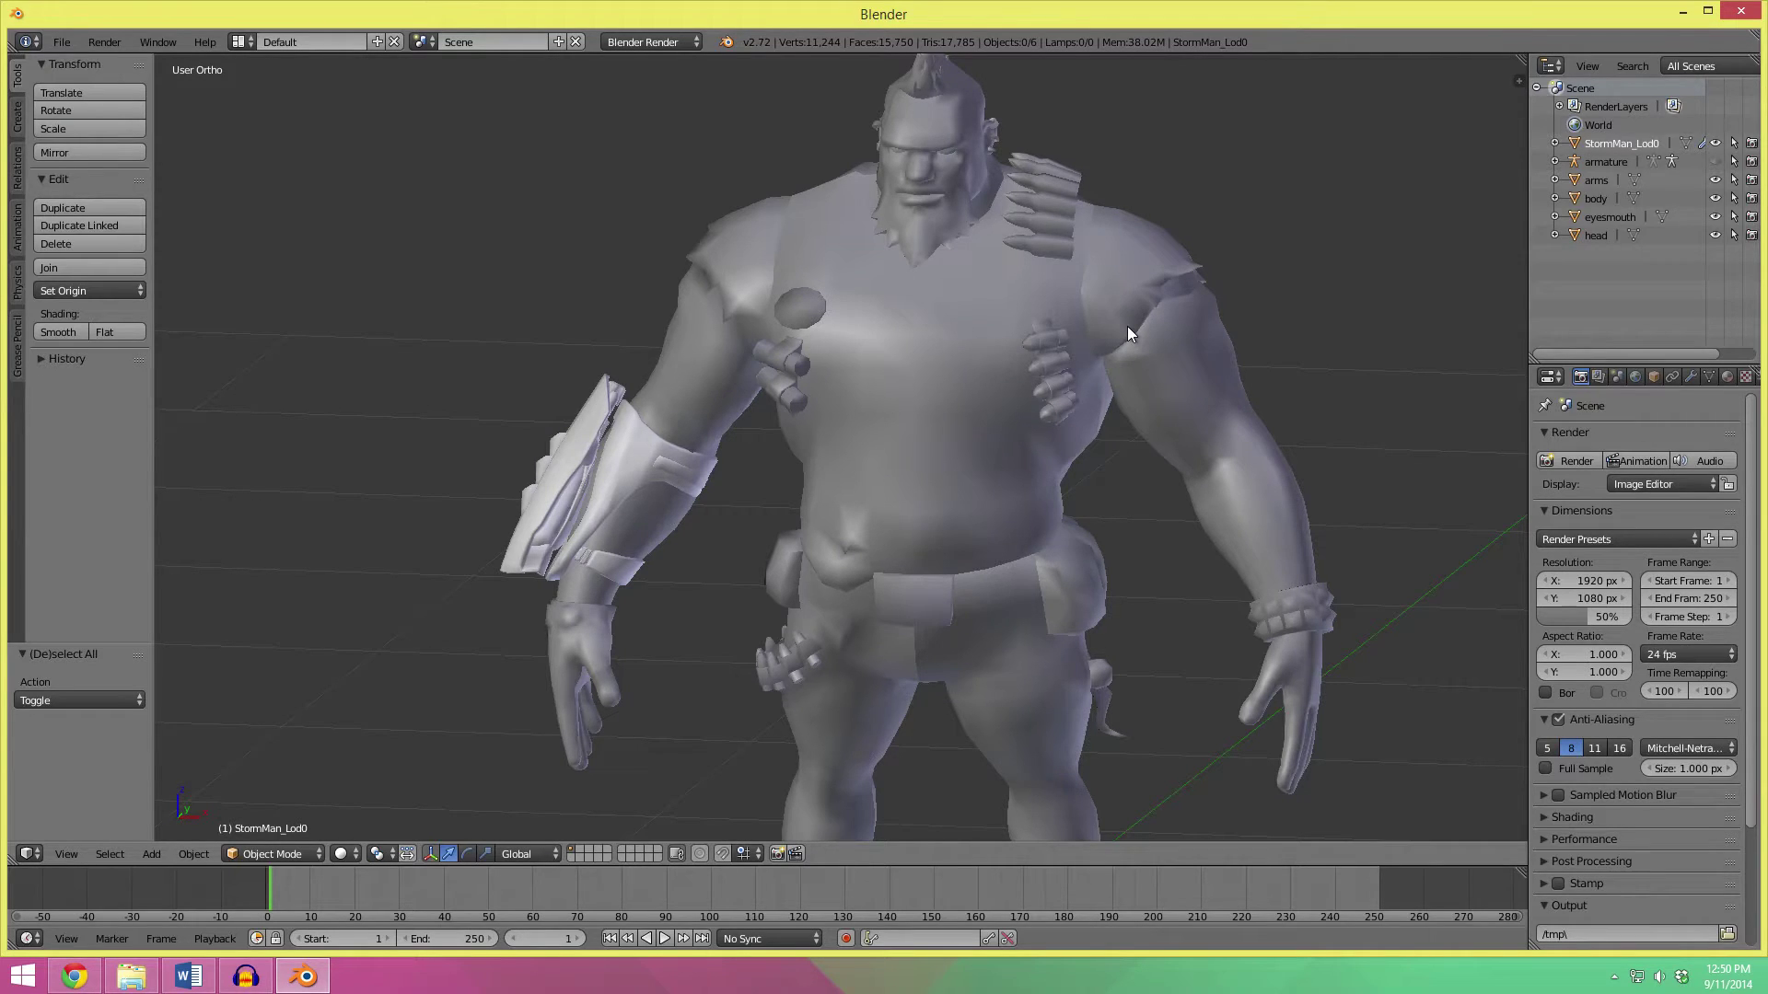
Edit the body mesh, select everything linked to a chest vertex and inspect where the torso separates from the sleeves and ammo.
{"action": "right_click", "coordinate": [1025, 343]}
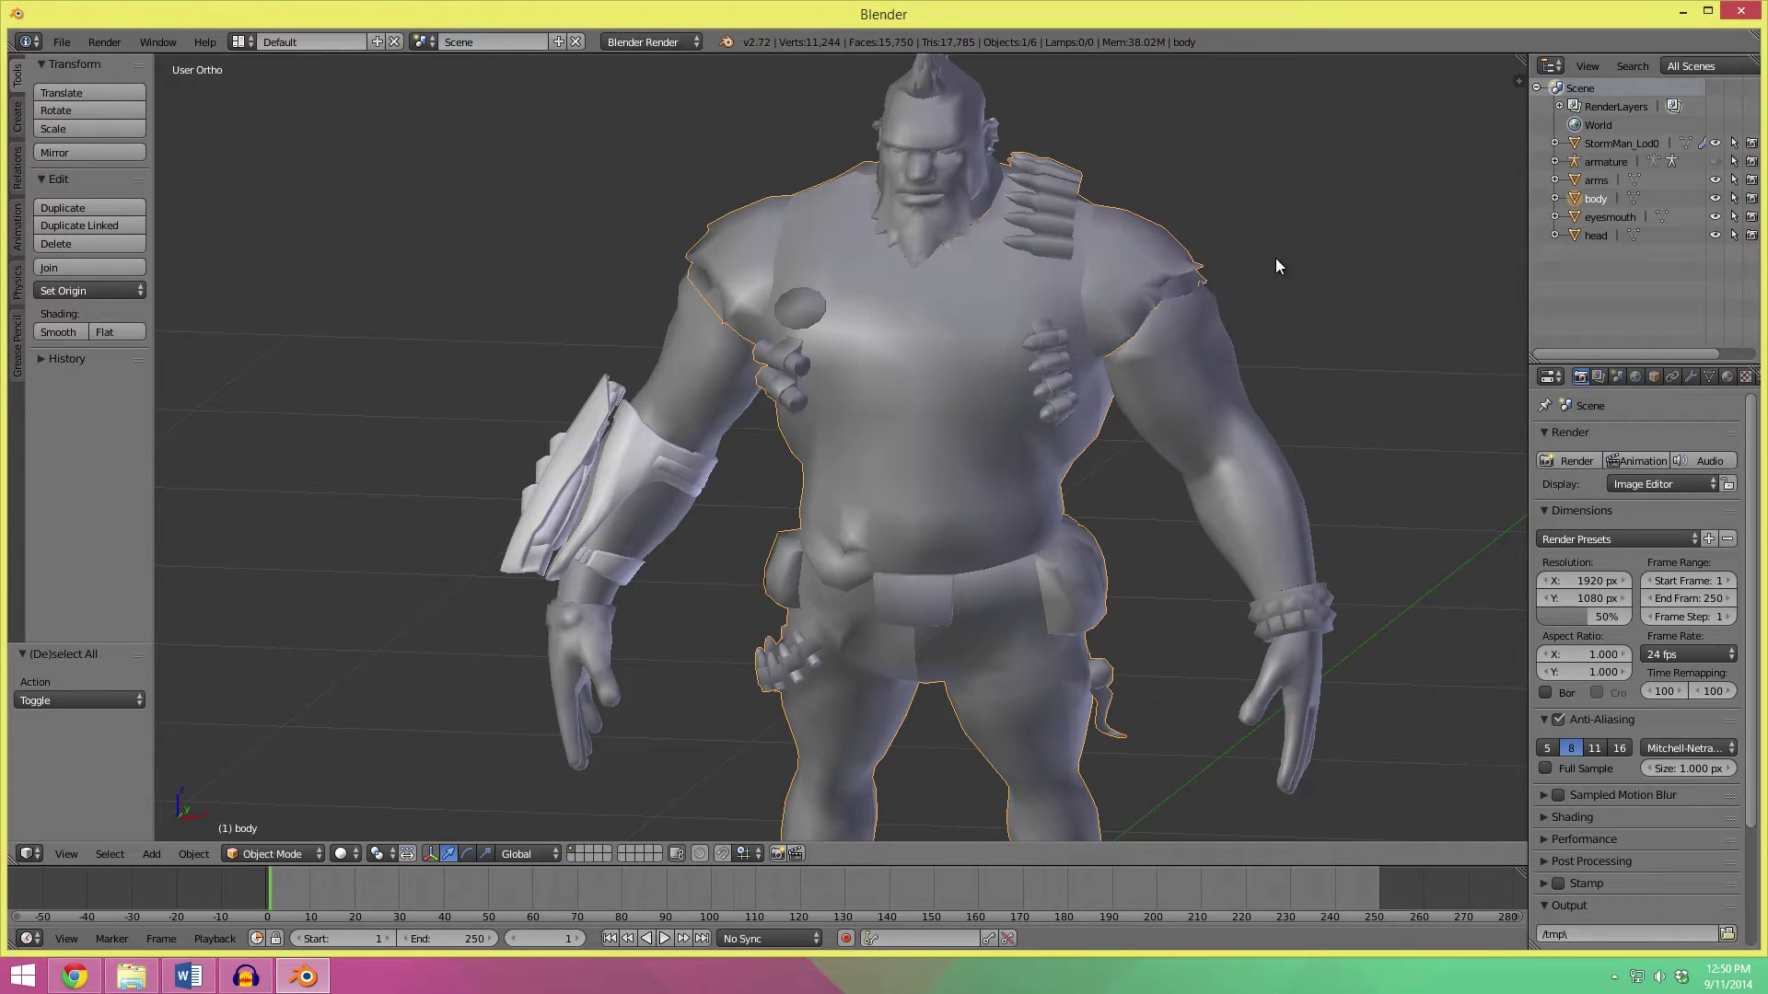
{"action": "key", "text": "Tab"}
{"action": "right_click", "coordinate": [899, 391]}
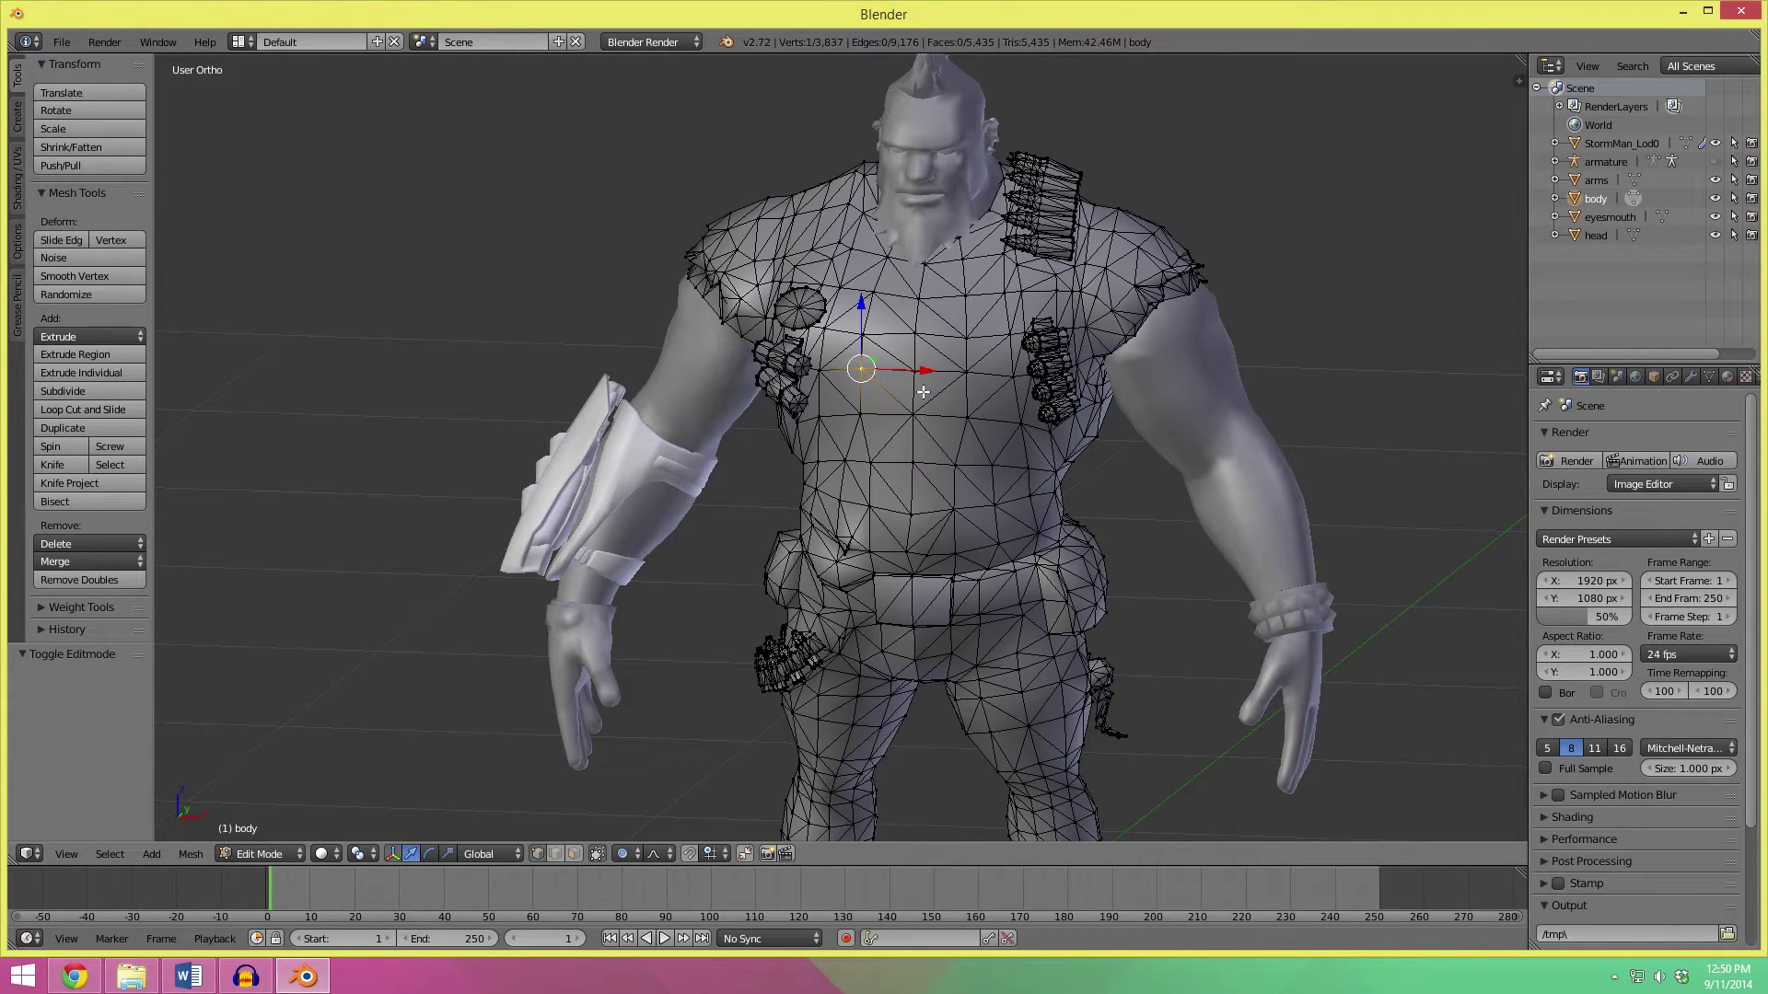
{"action": "key", "text": "ctrl+l"}
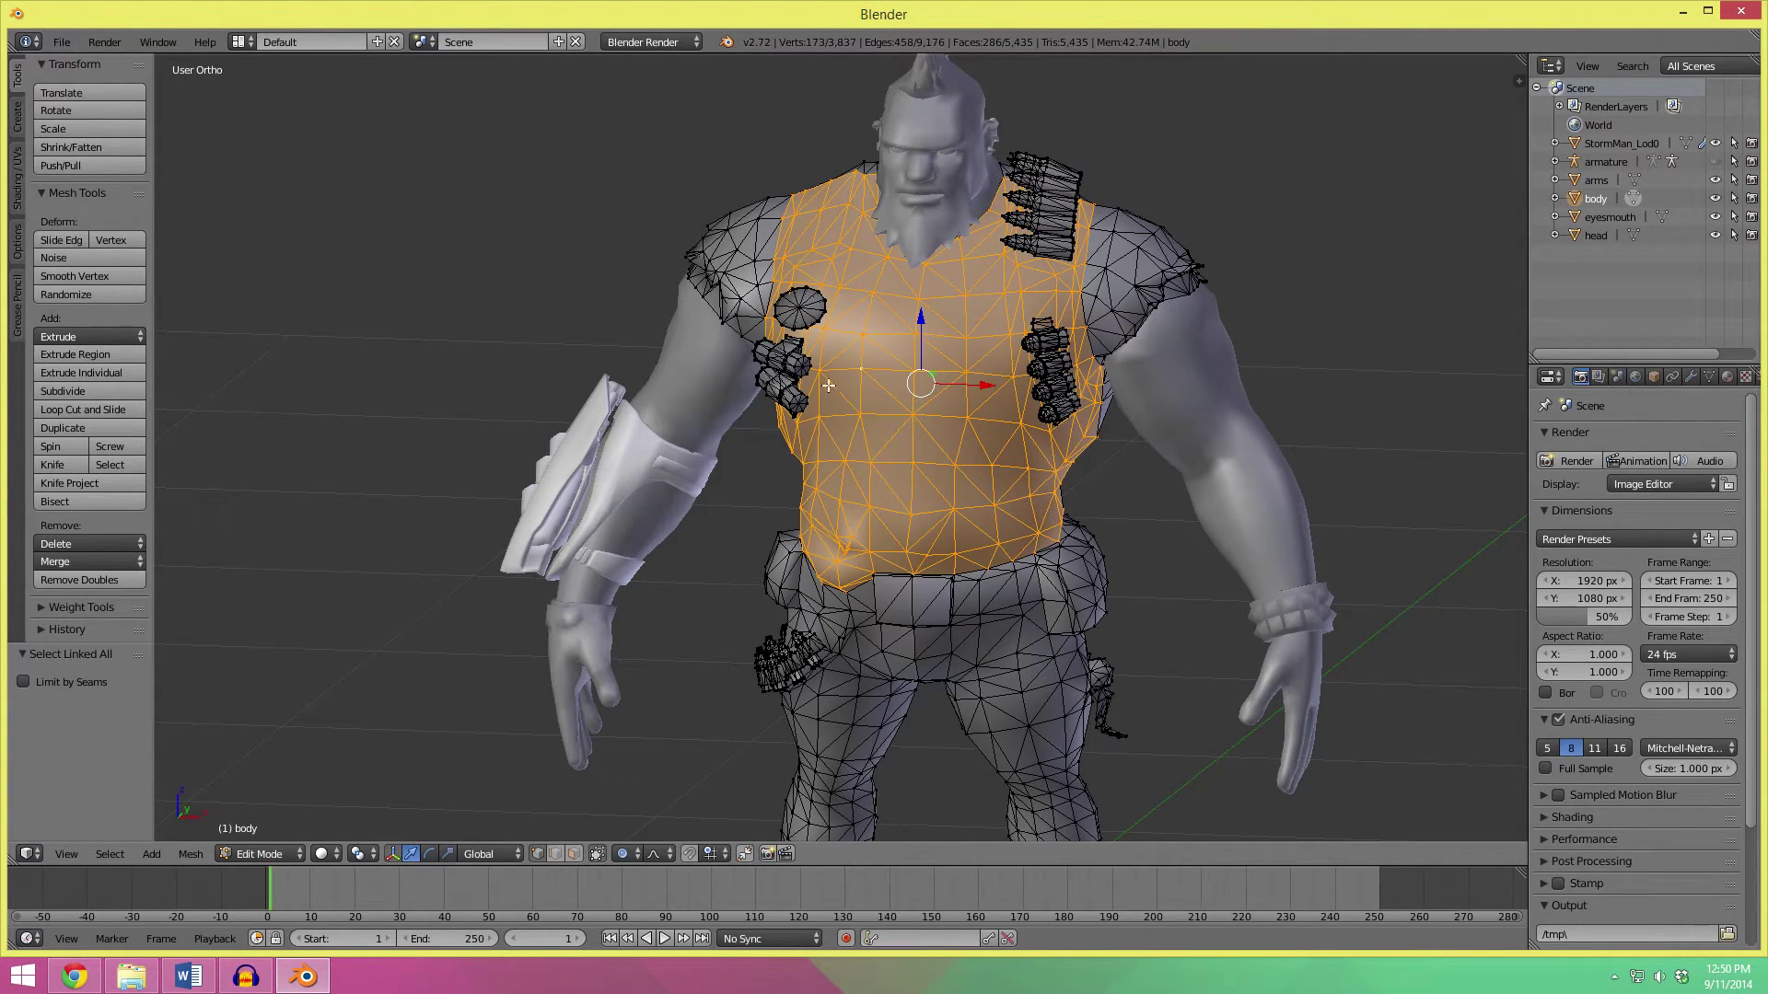
{"action": "scroll", "coordinate": [1140, 257], "scroll_direction": "up", "scroll_amount": 10}
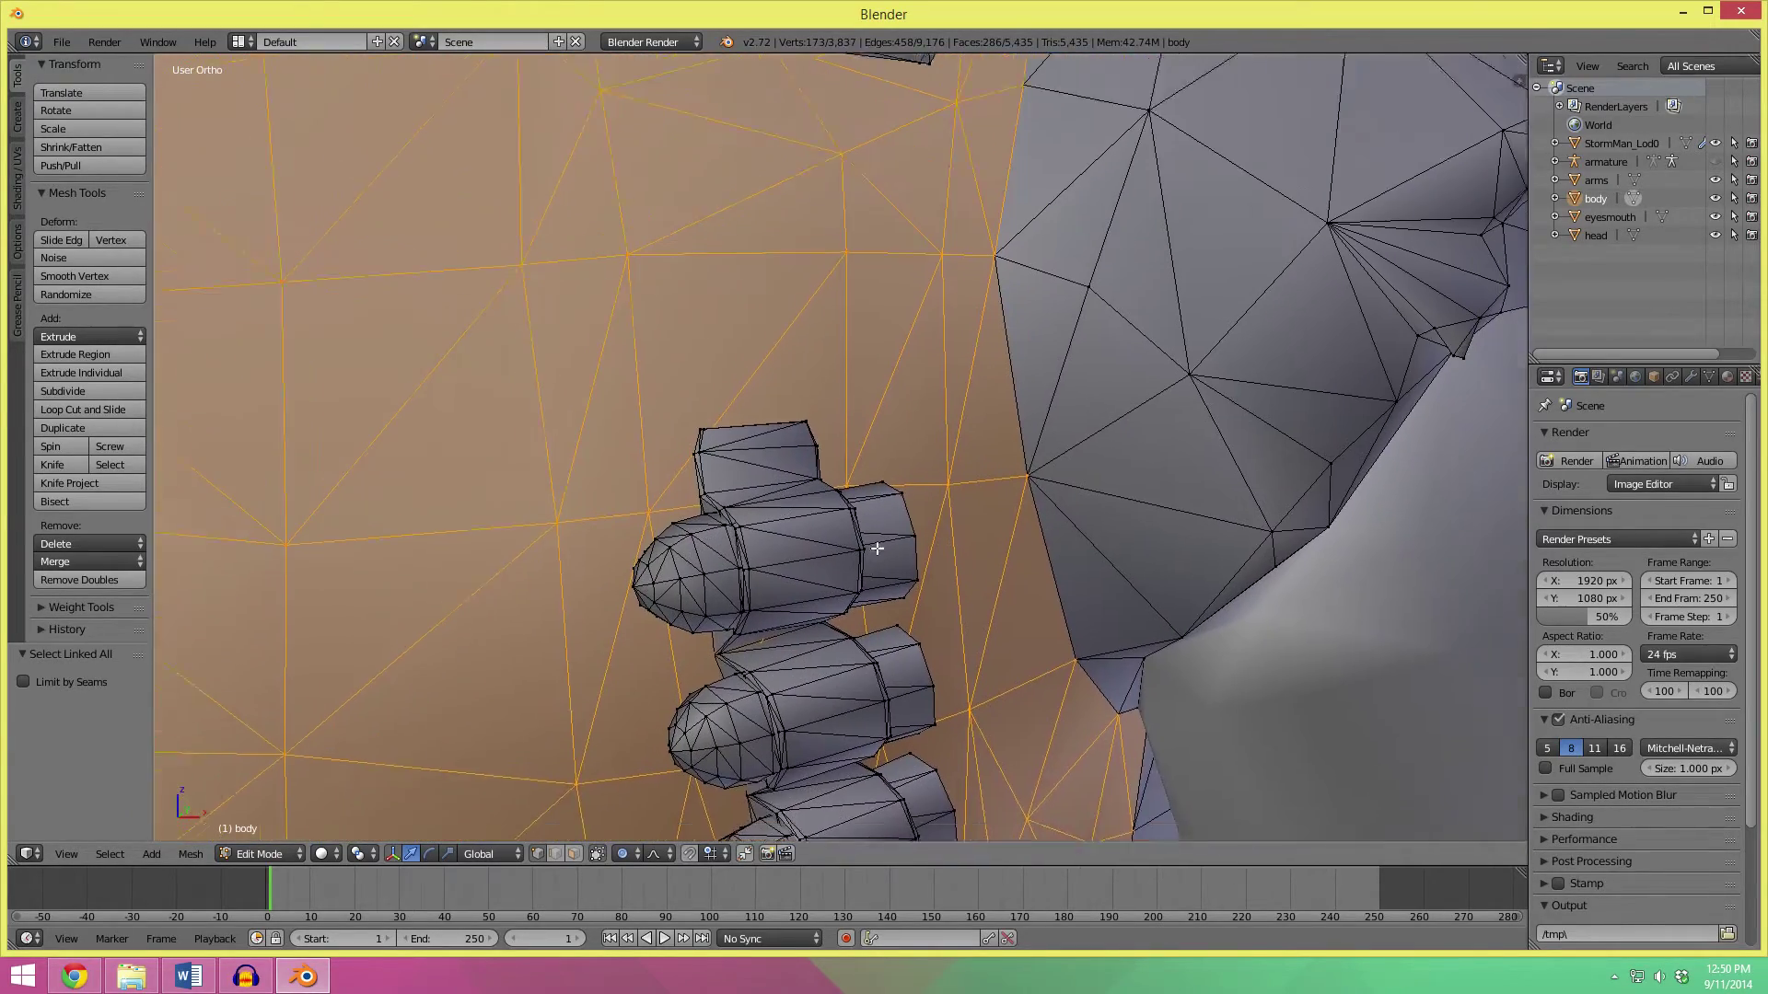
{"action": "scroll", "coordinate": [975, 288], "scroll_direction": "down", "scroll_amount": 8}
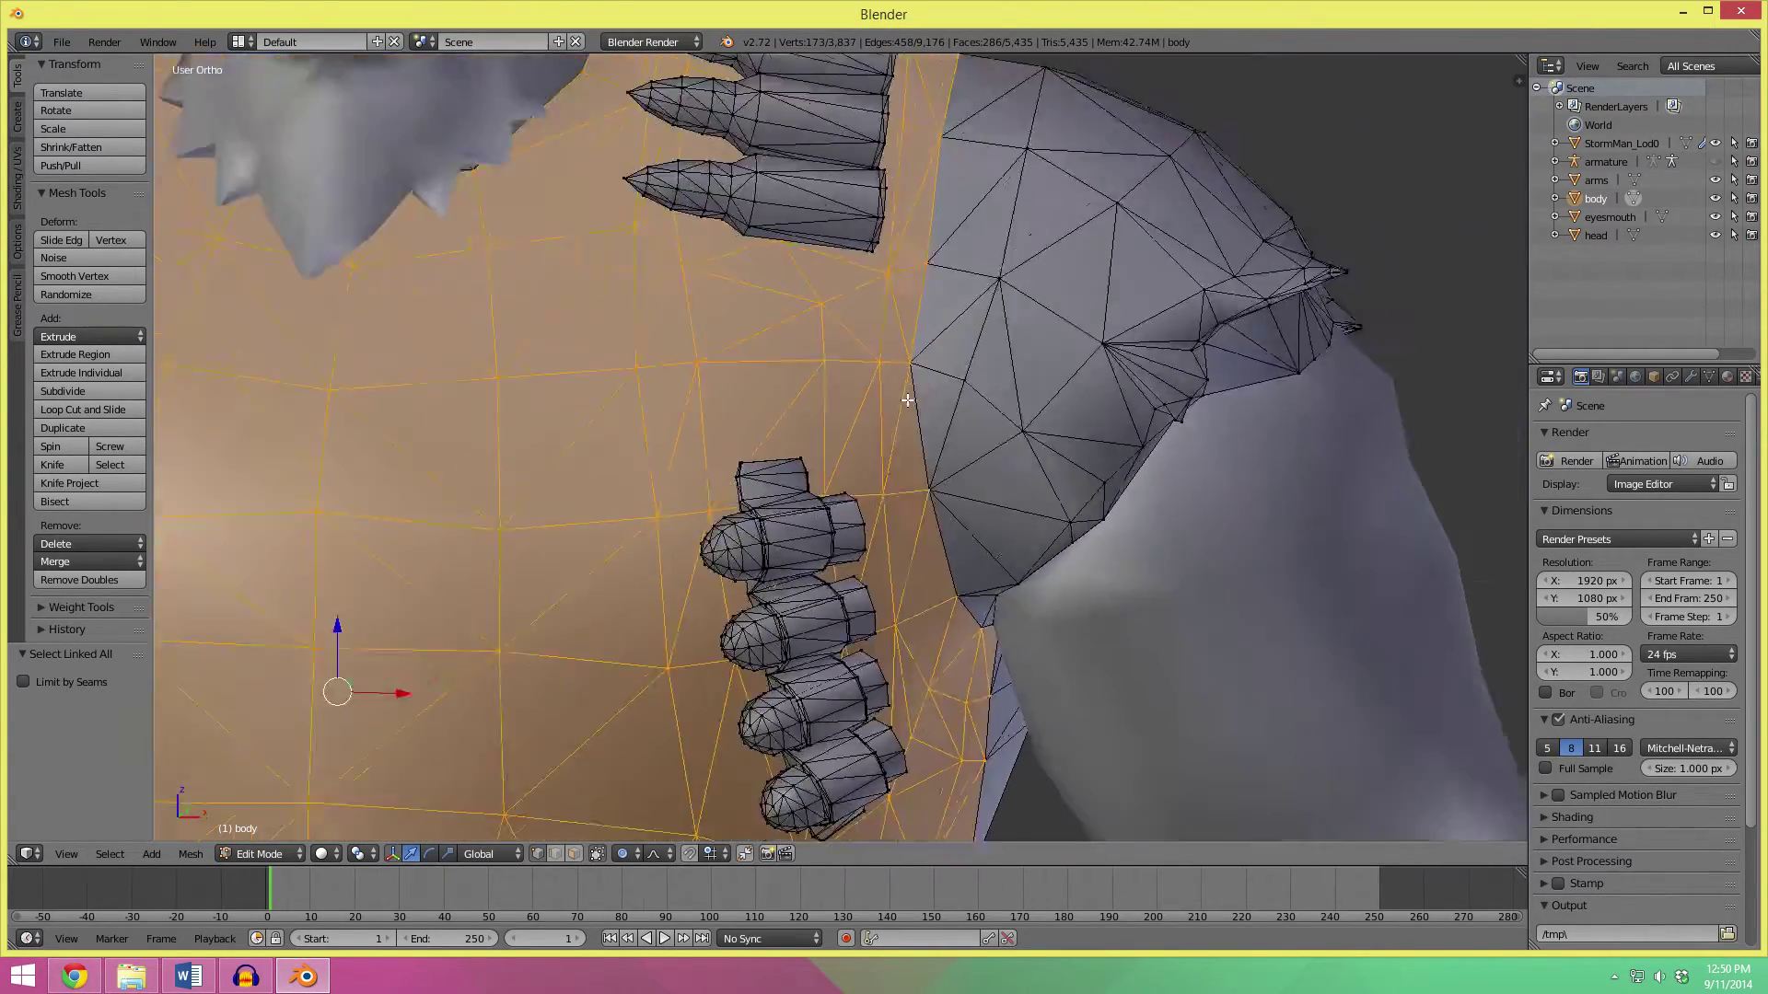
{"action": "scroll", "coordinate": [881, 412], "scroll_direction": "down", "scroll_amount": 4}
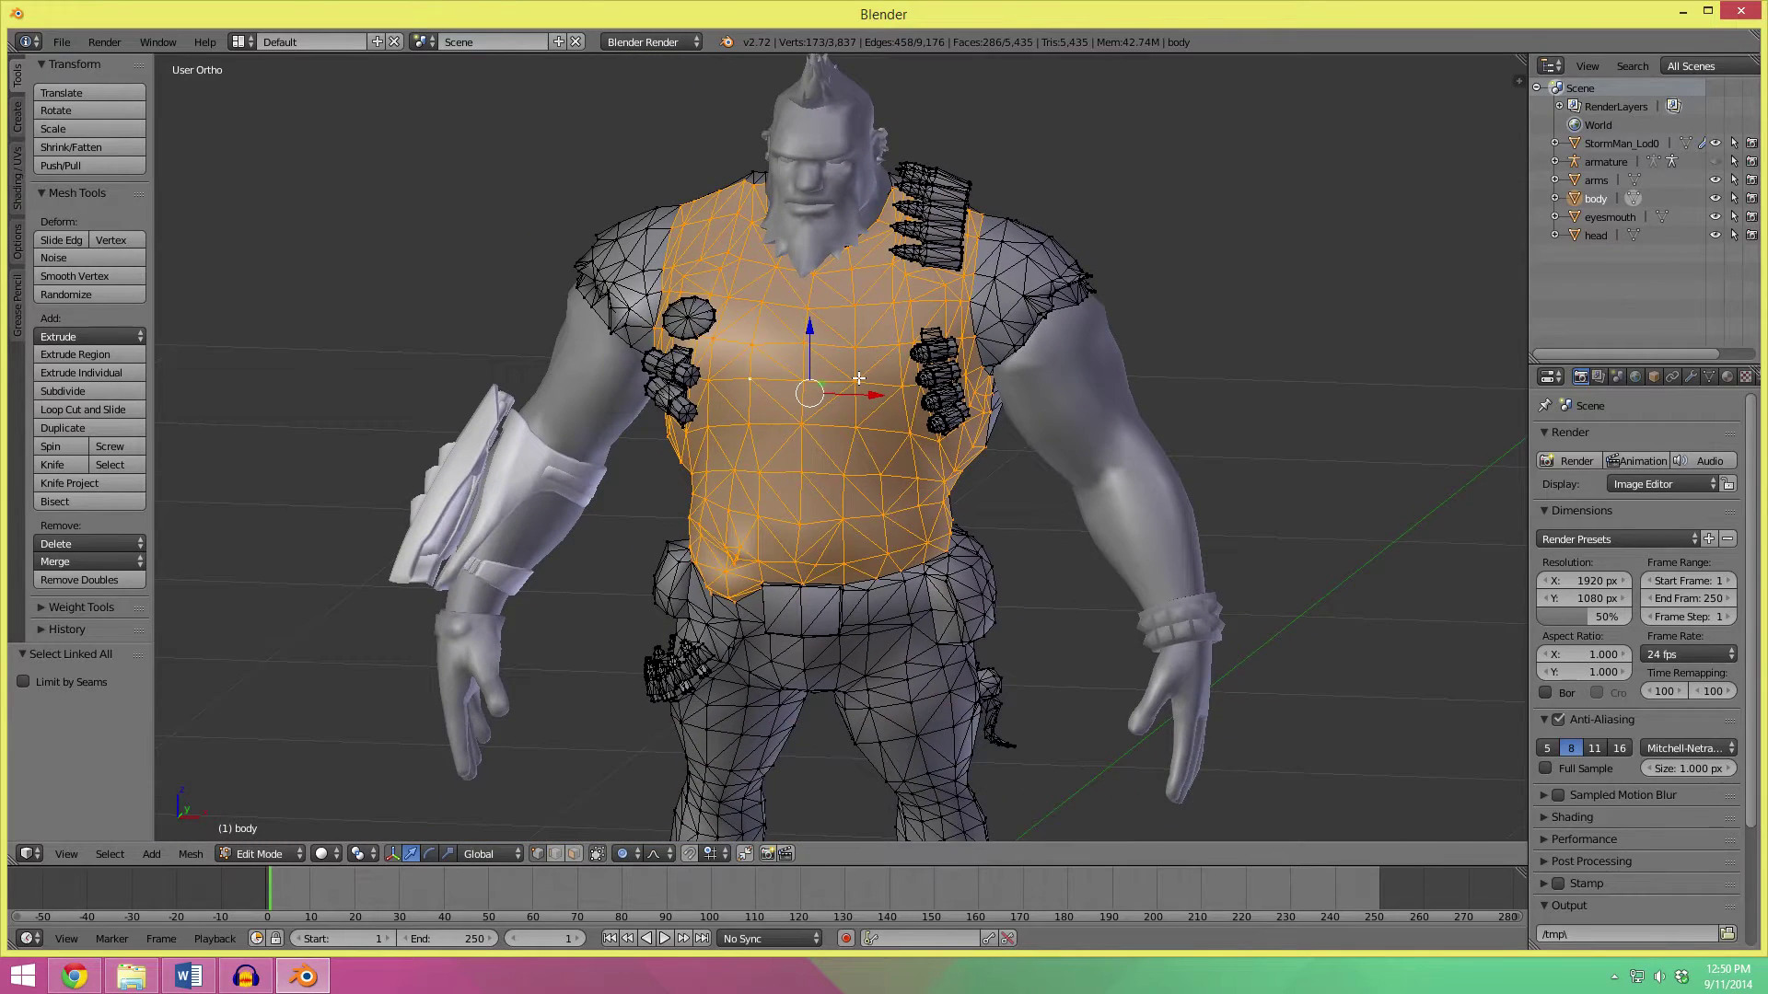
Select the entire body mesh and remove its doubled vertices.
{"action": "key", "text": "a"}
{"action": "key", "text": "a"}
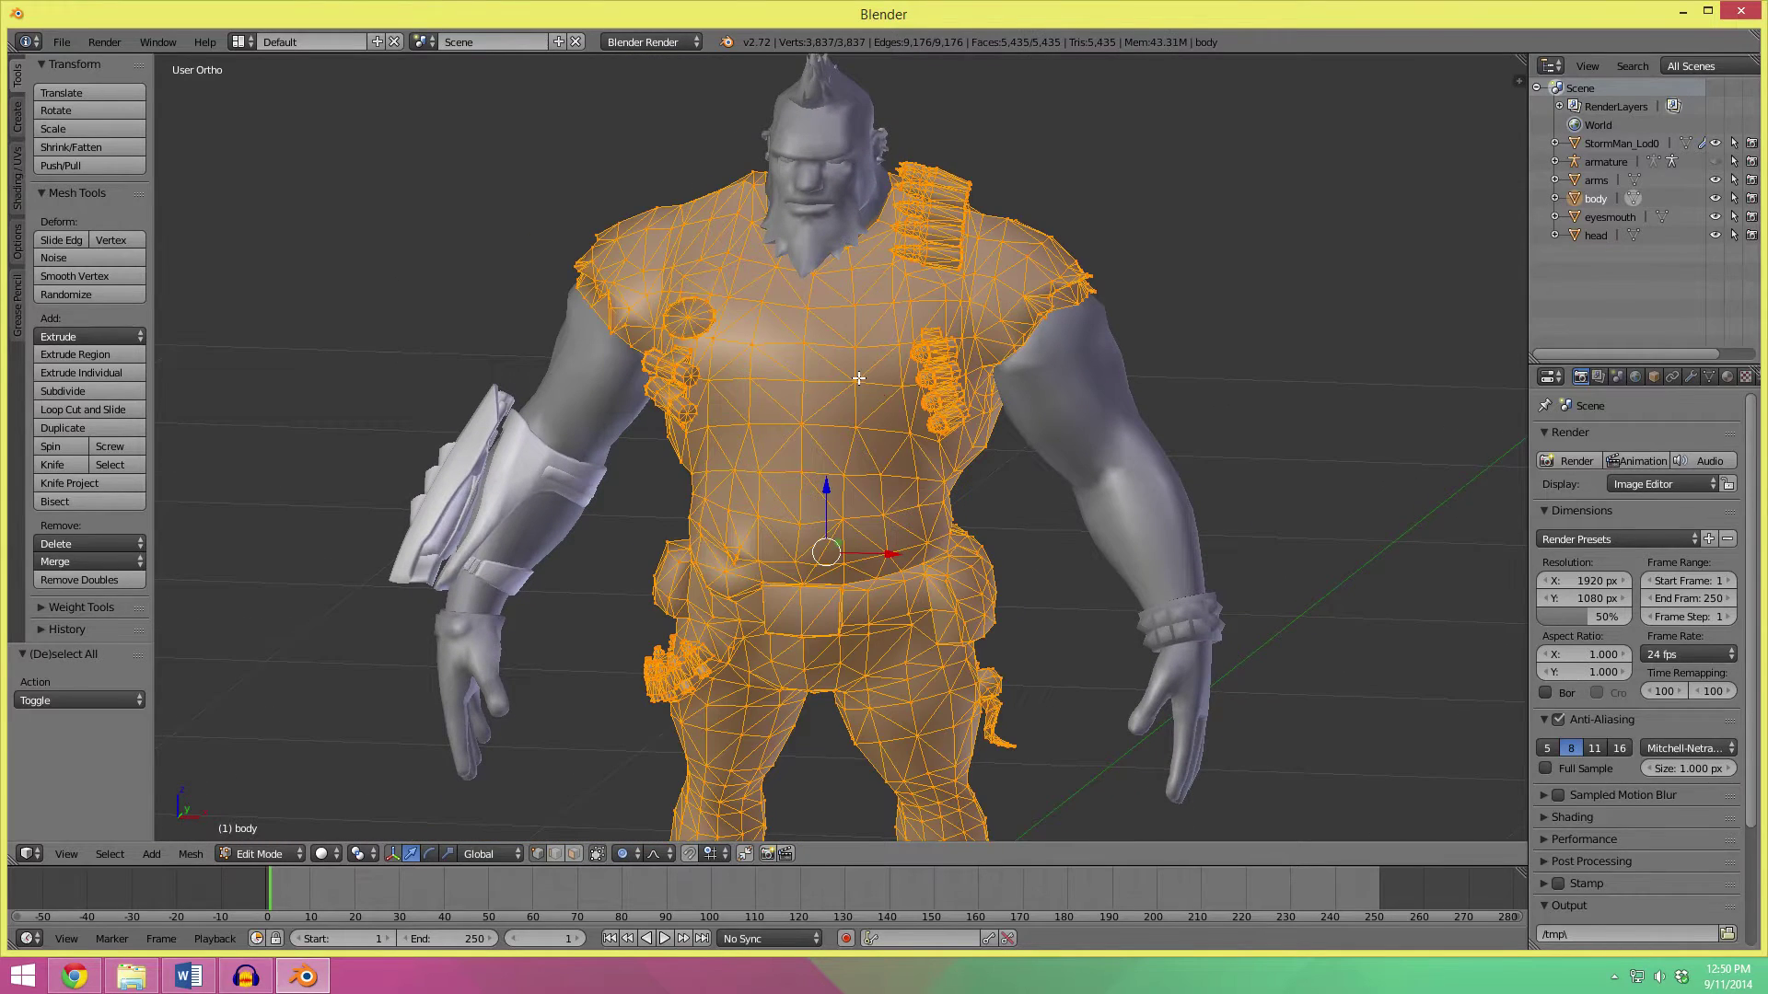
{"action": "left_click", "coordinate": [46, 580]}
Select everything linked to a chest vertex and try moving it to test the merged body.
{"action": "right_click", "coordinate": [901, 302]}
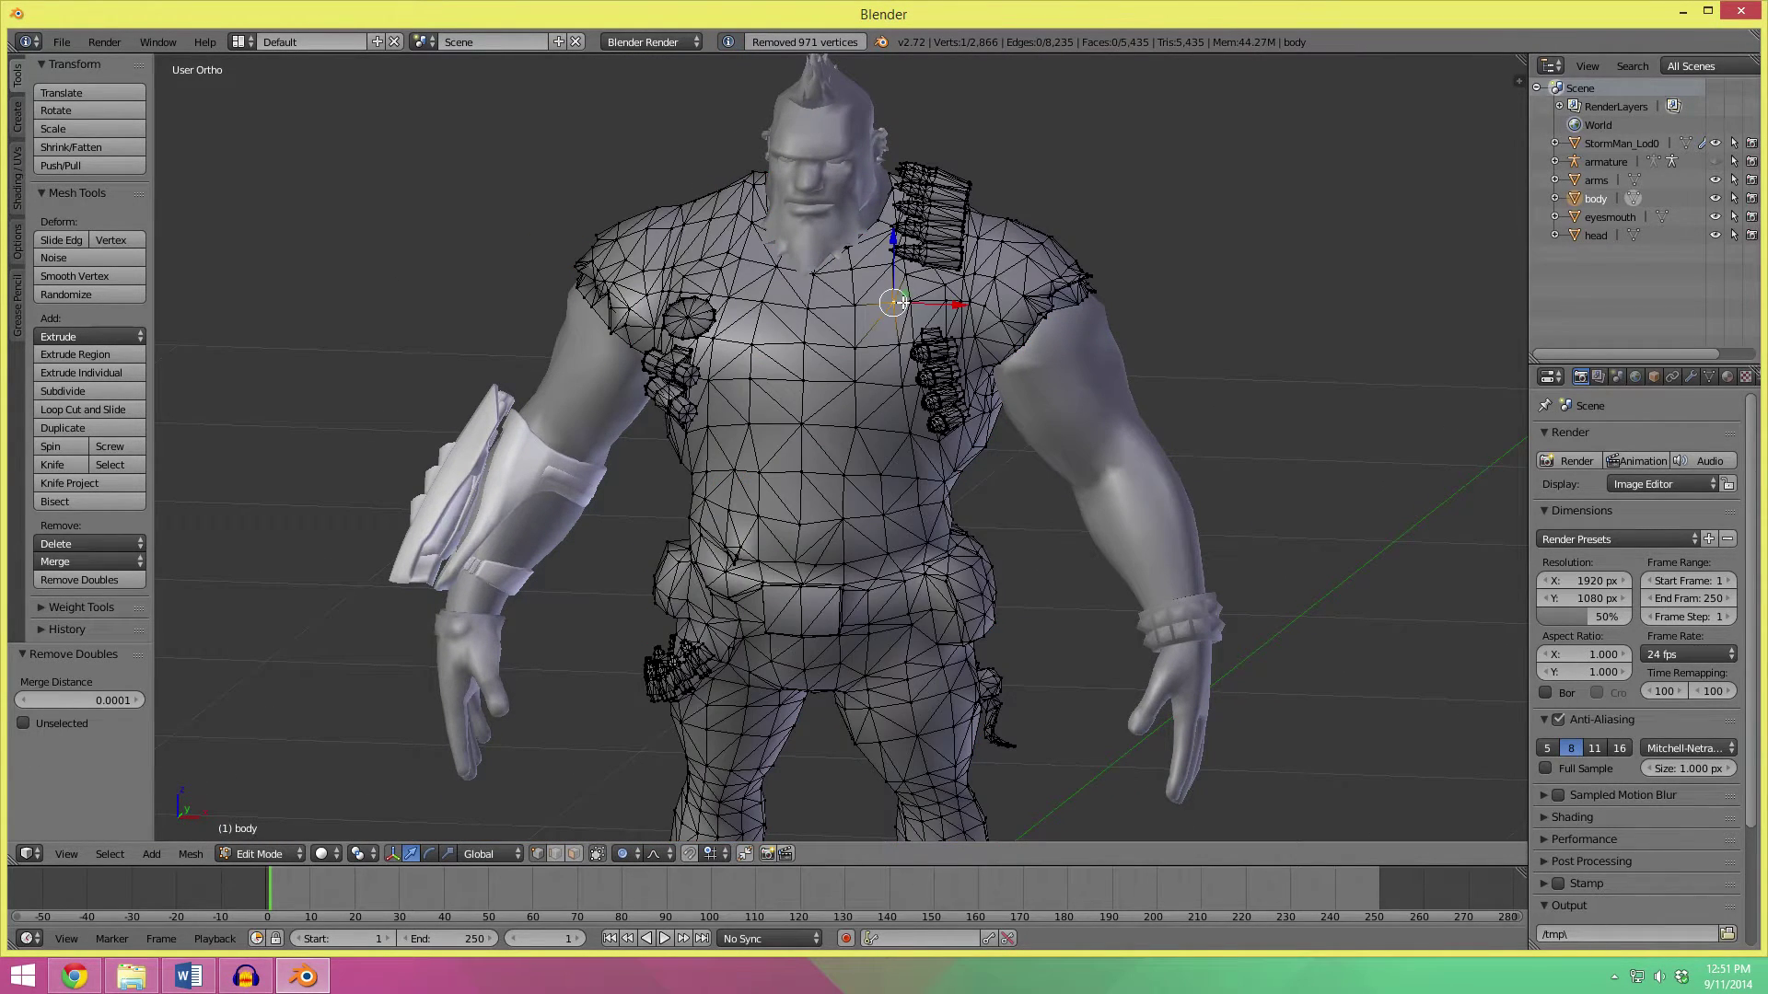
{"action": "key", "text": "ctrl+l"}
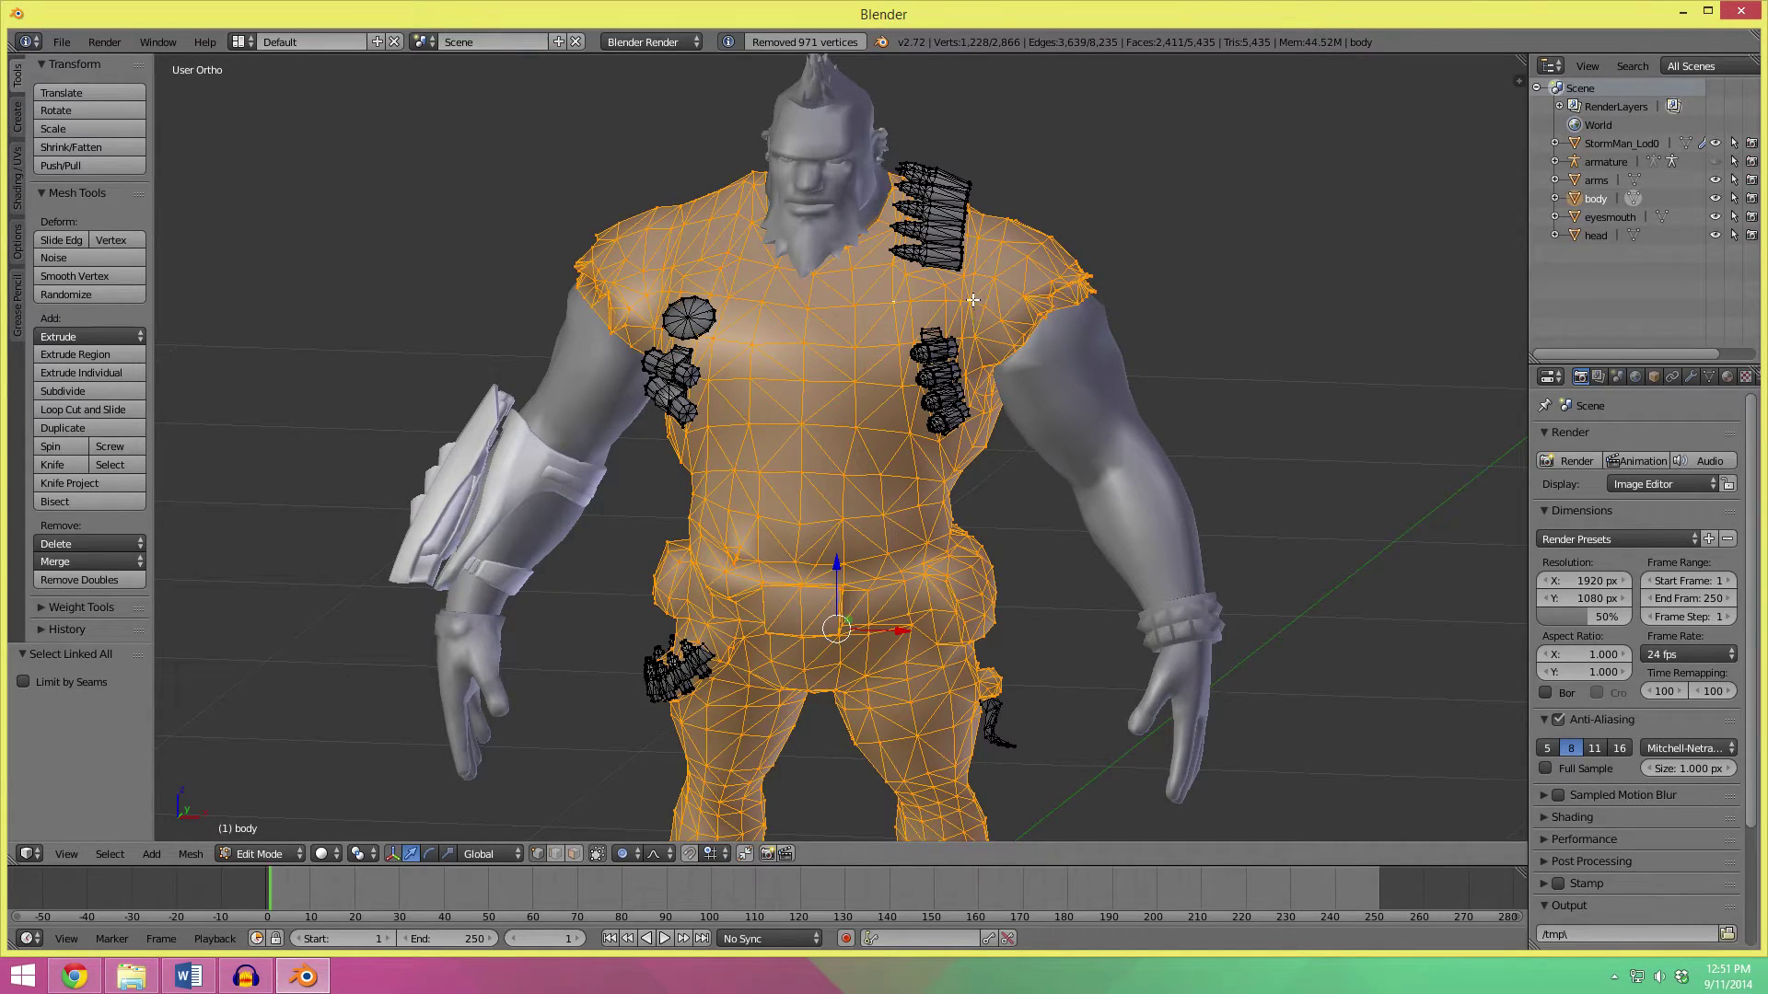
{"action": "key", "text": "g"}
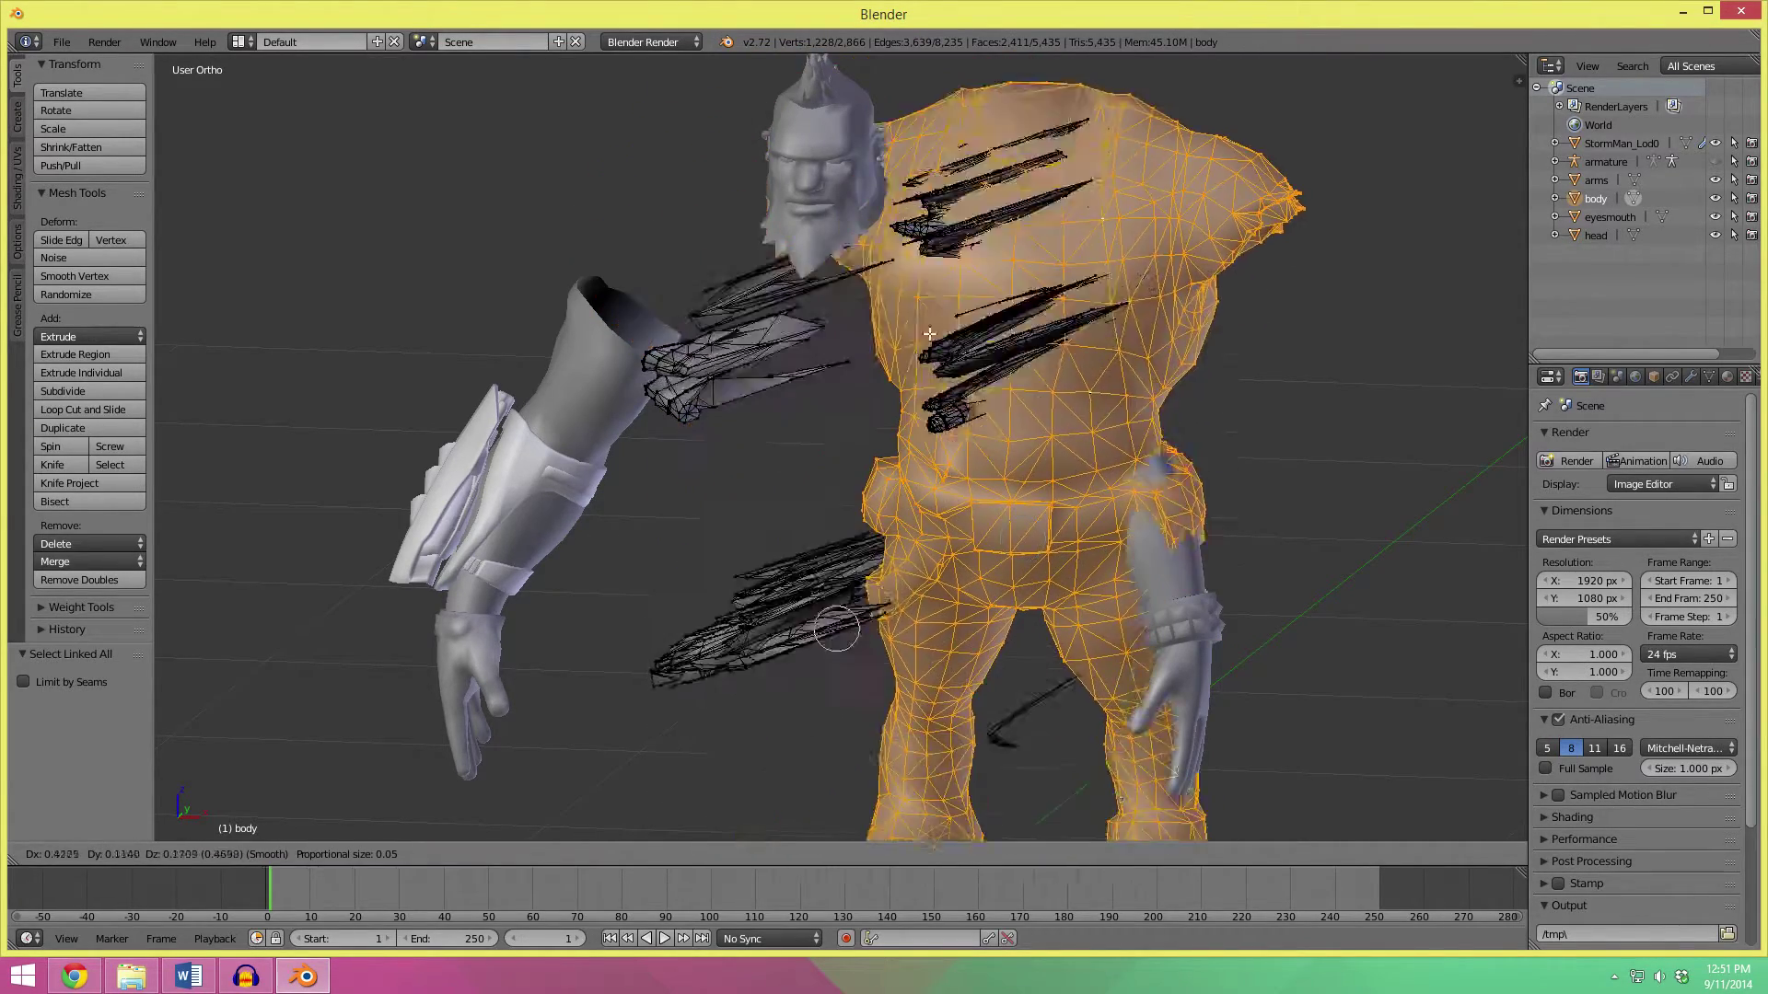
{"action": "right_click", "coordinate": [820, 368]}
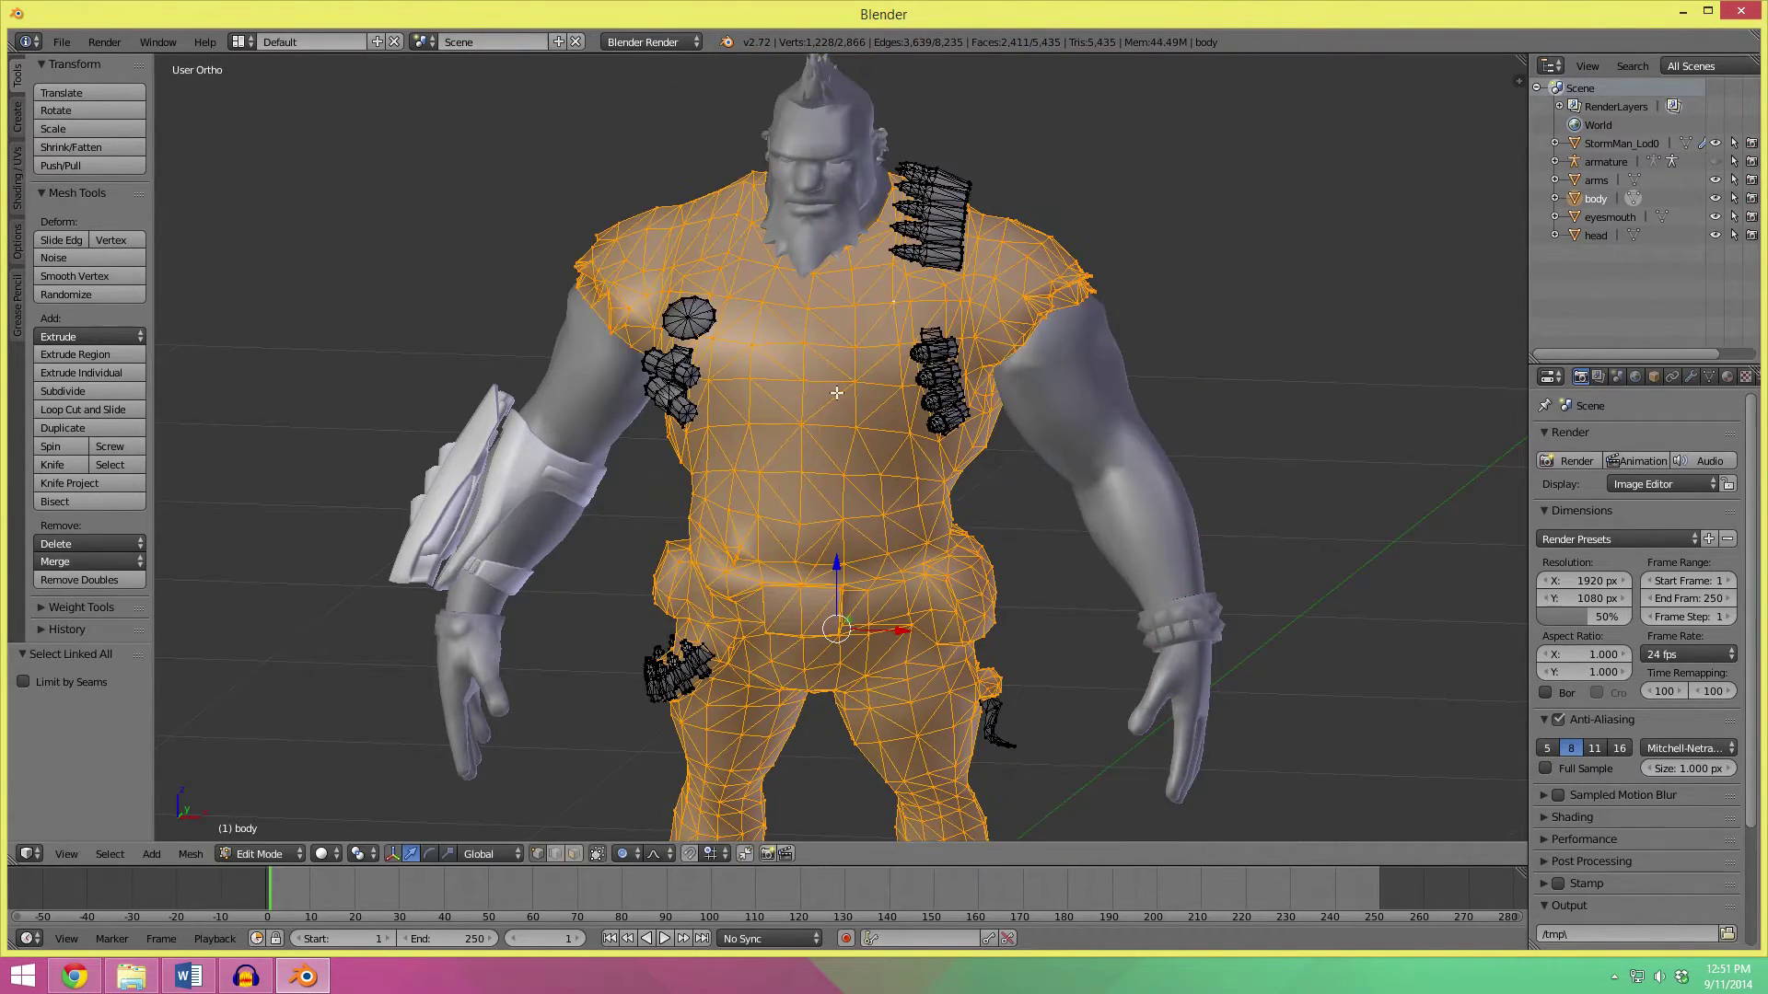
Disable proportional editing and try moving the linked body geometry again.
{"action": "left_click", "coordinate": [622, 853]}
{"action": "left_click", "coordinate": [658, 832]}
{"action": "key", "text": "g"}
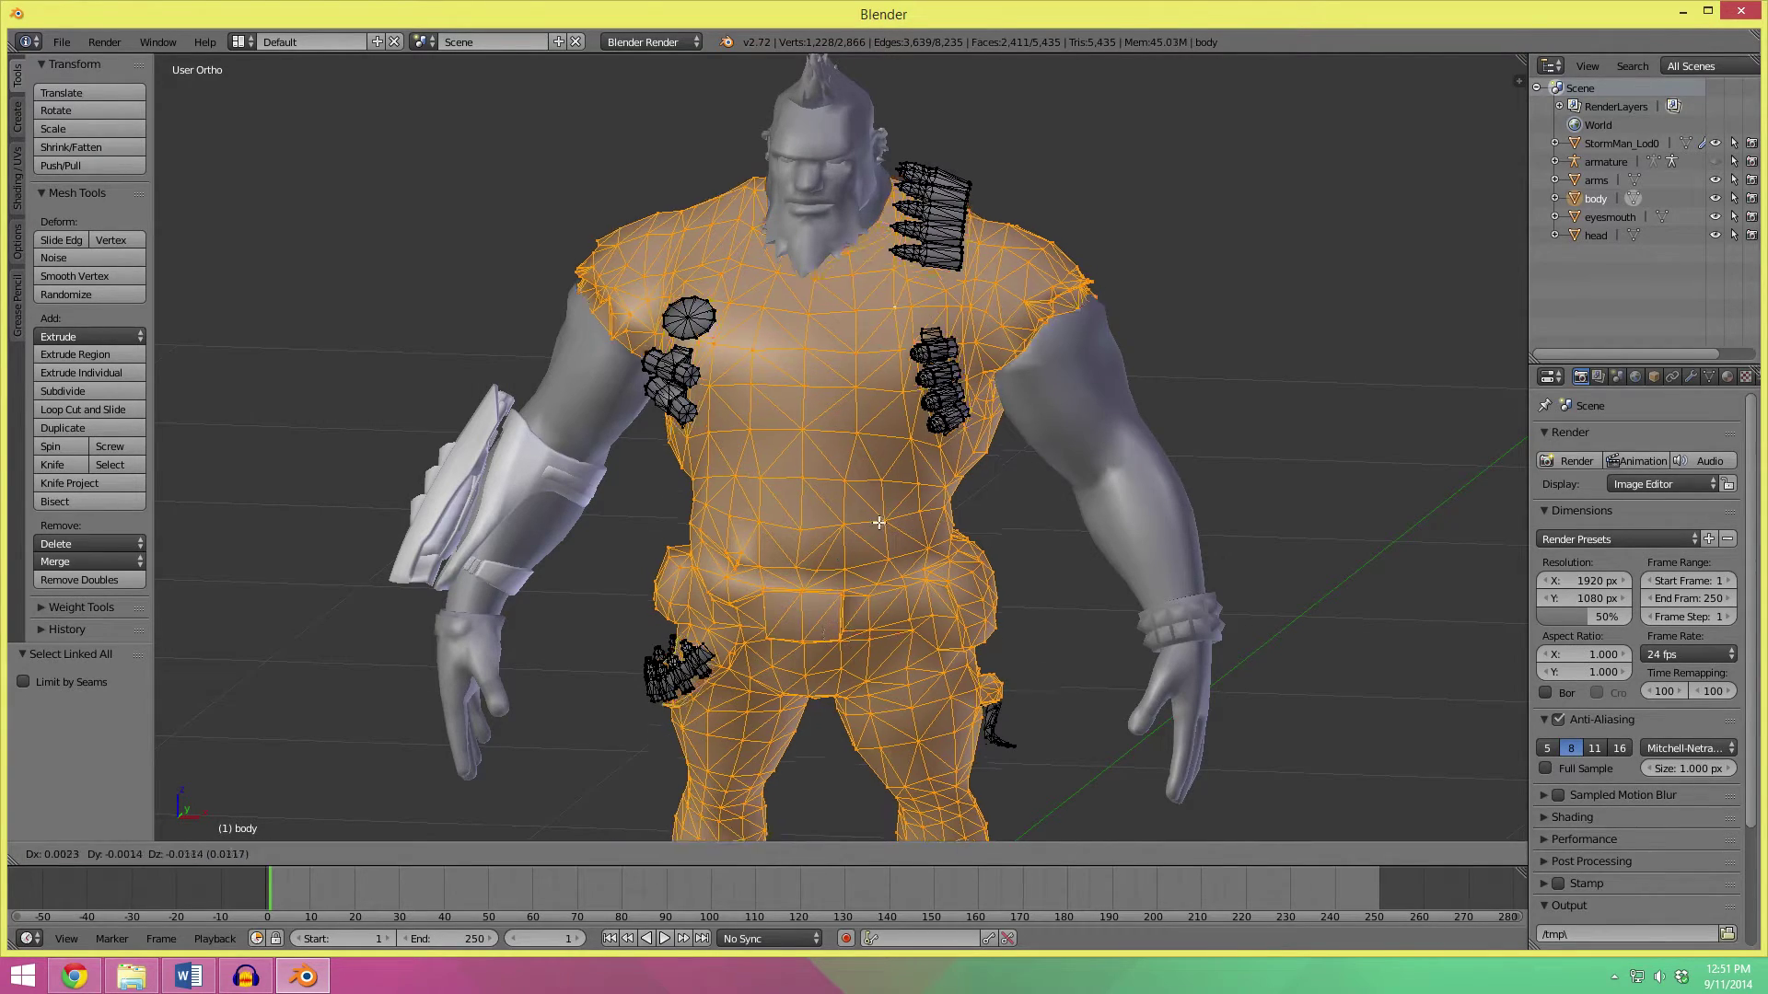
{"action": "key", "text": "Escape"}
Examine the badge and ammo pieces on the chest that are separate from the linked body, and return to Object Mode.
{"action": "scroll", "coordinate": [1101, 724], "scroll_direction": "up", "scroll_amount": 3}
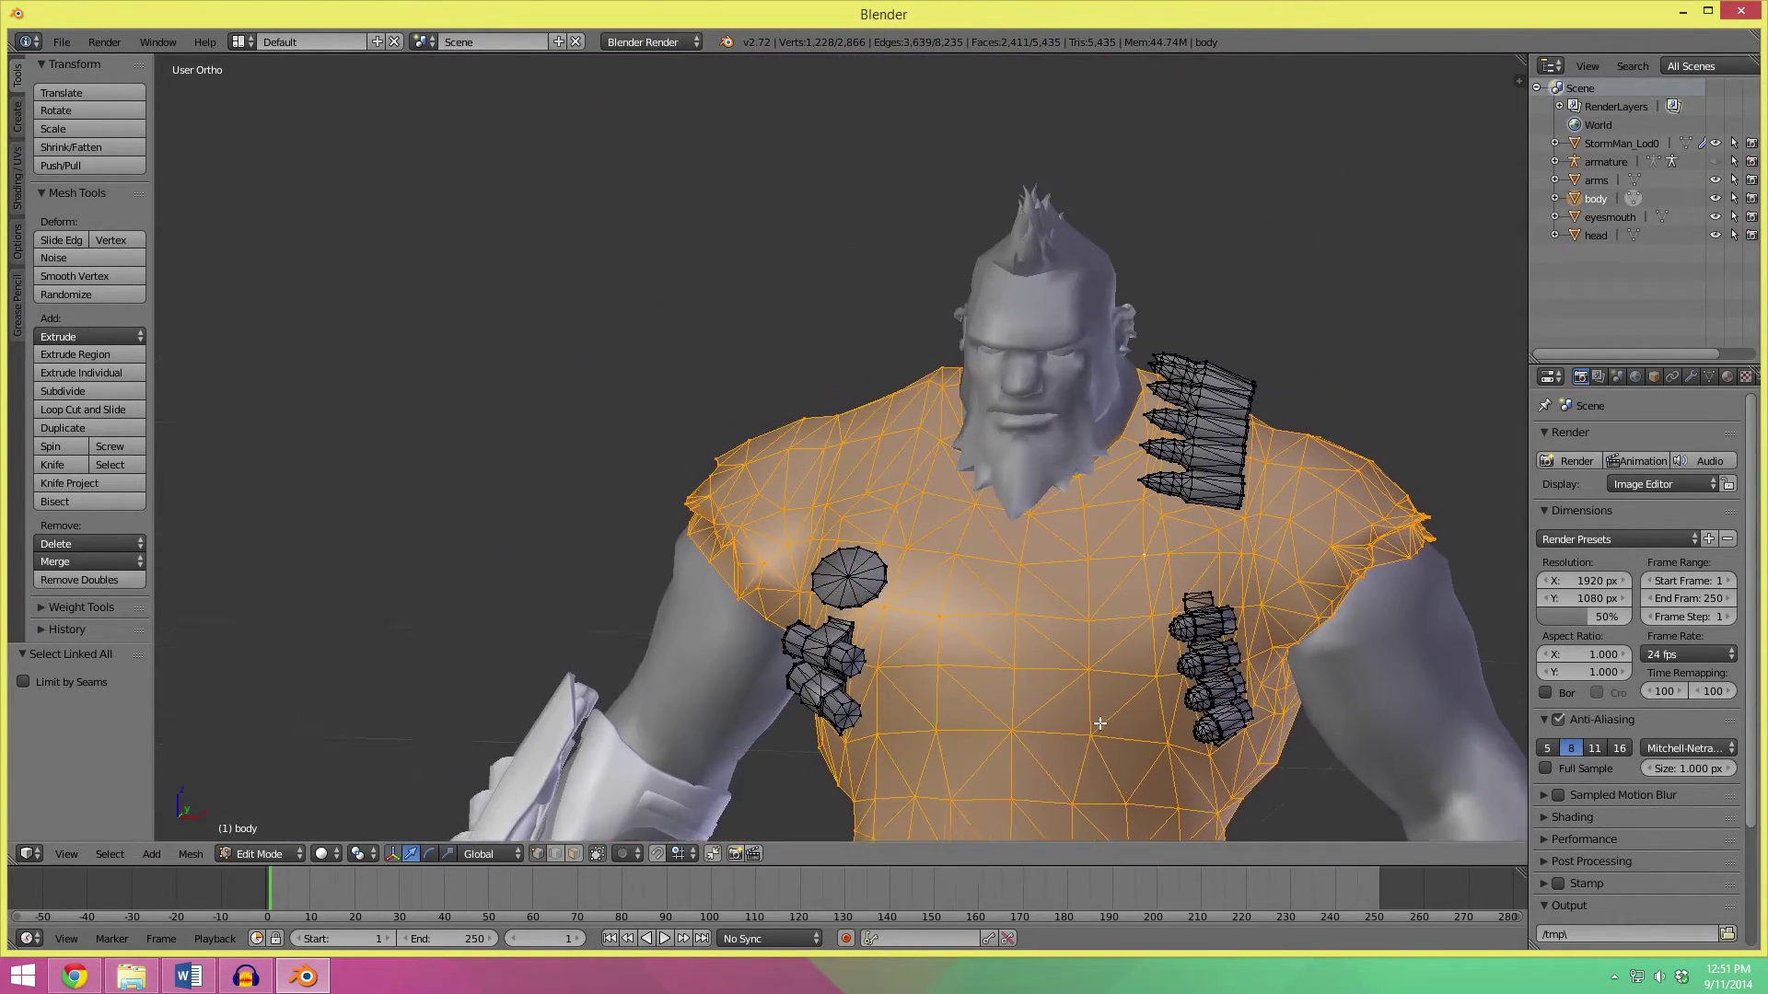
{"action": "scroll", "coordinate": [1101, 724], "scroll_direction": "up", "scroll_amount": 4}
{"action": "middle_click_drag", "start_coordinate": [910, 737], "coordinate": [866, 427], "text": "shift"}
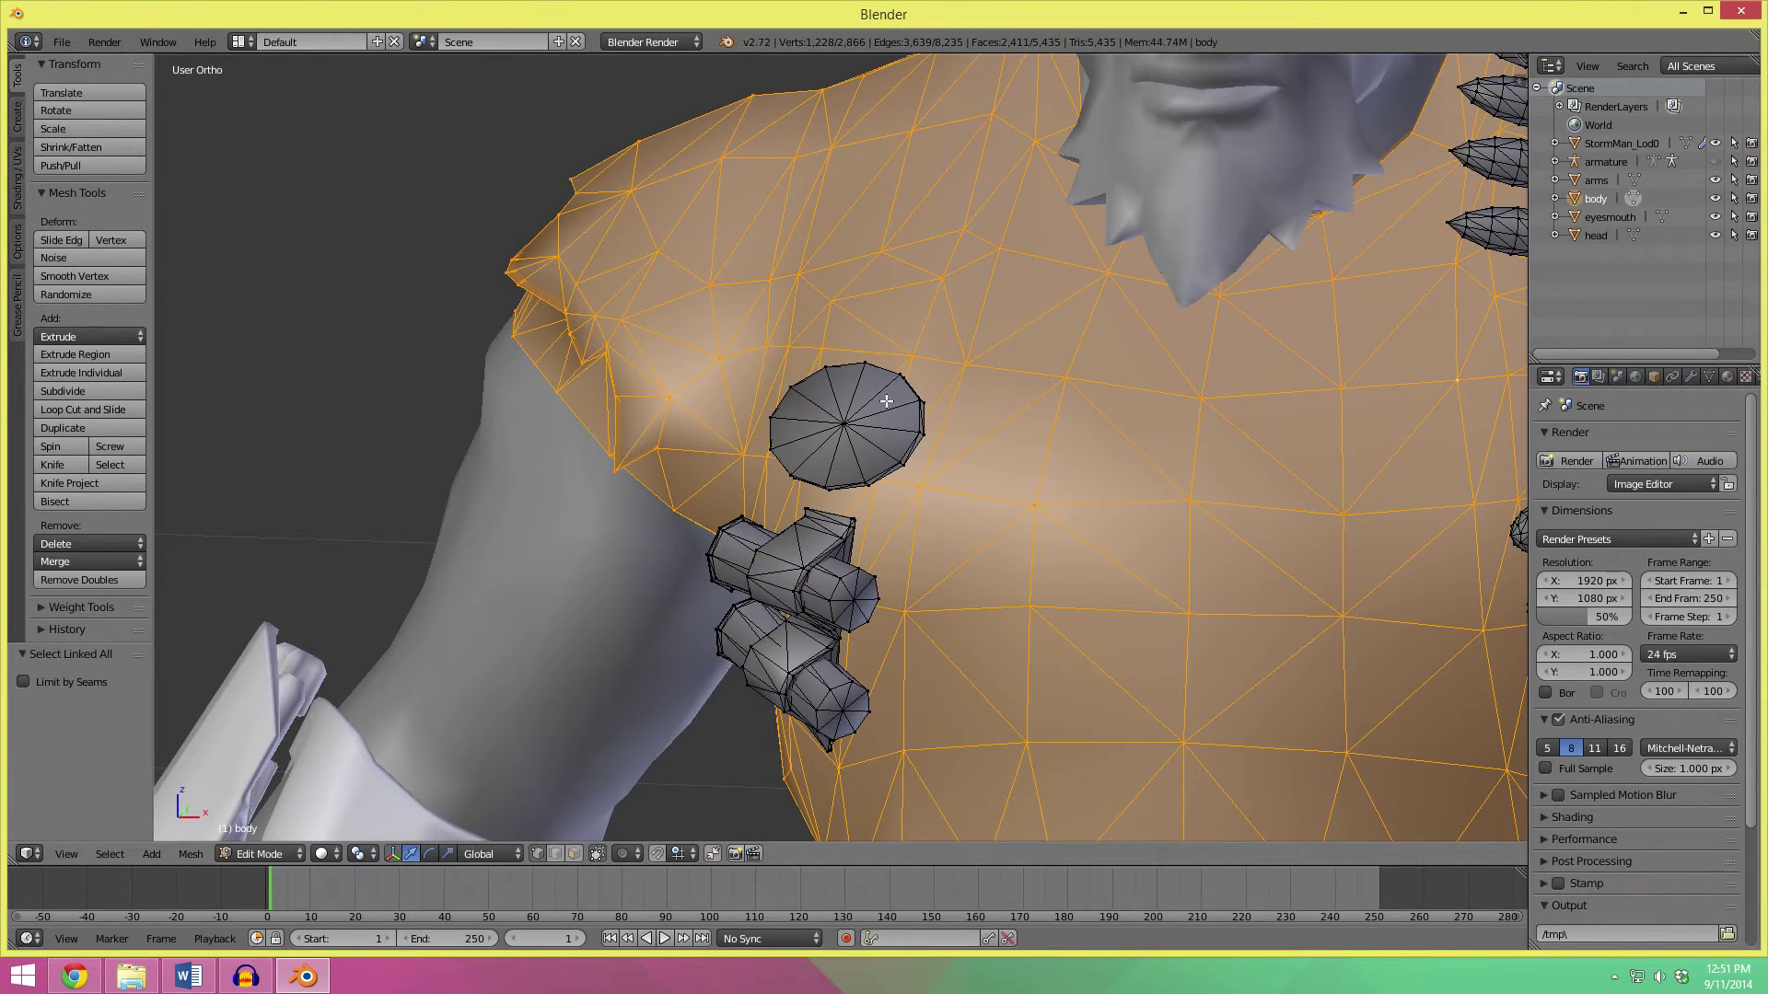
{"action": "scroll", "coordinate": [886, 402], "scroll_direction": "down", "scroll_amount": 5}
{"action": "scroll", "coordinate": [1013, 442], "scroll_direction": "up", "scroll_amount": 5}
{"action": "key", "text": "Tab"}
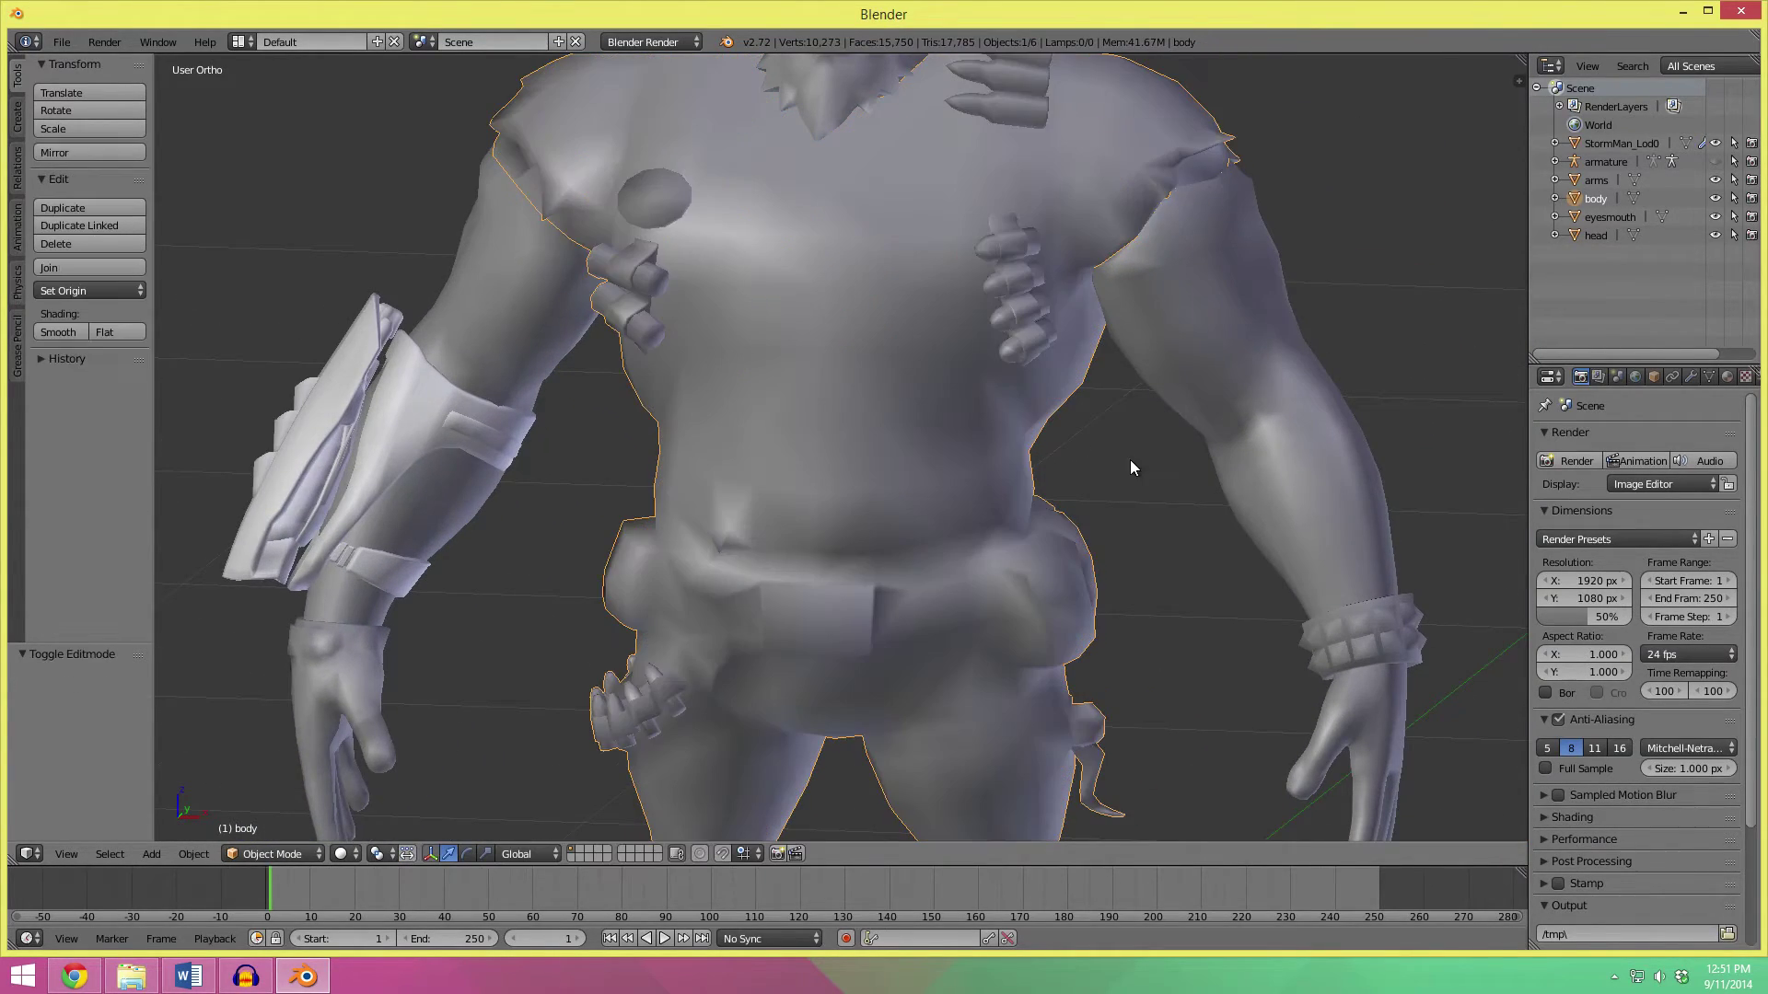
Remove the doubled vertices from the whole arms mesh and return to Object Mode.
{"action": "right_click", "coordinate": [1228, 323]}
{"action": "key", "text": "Tab"}
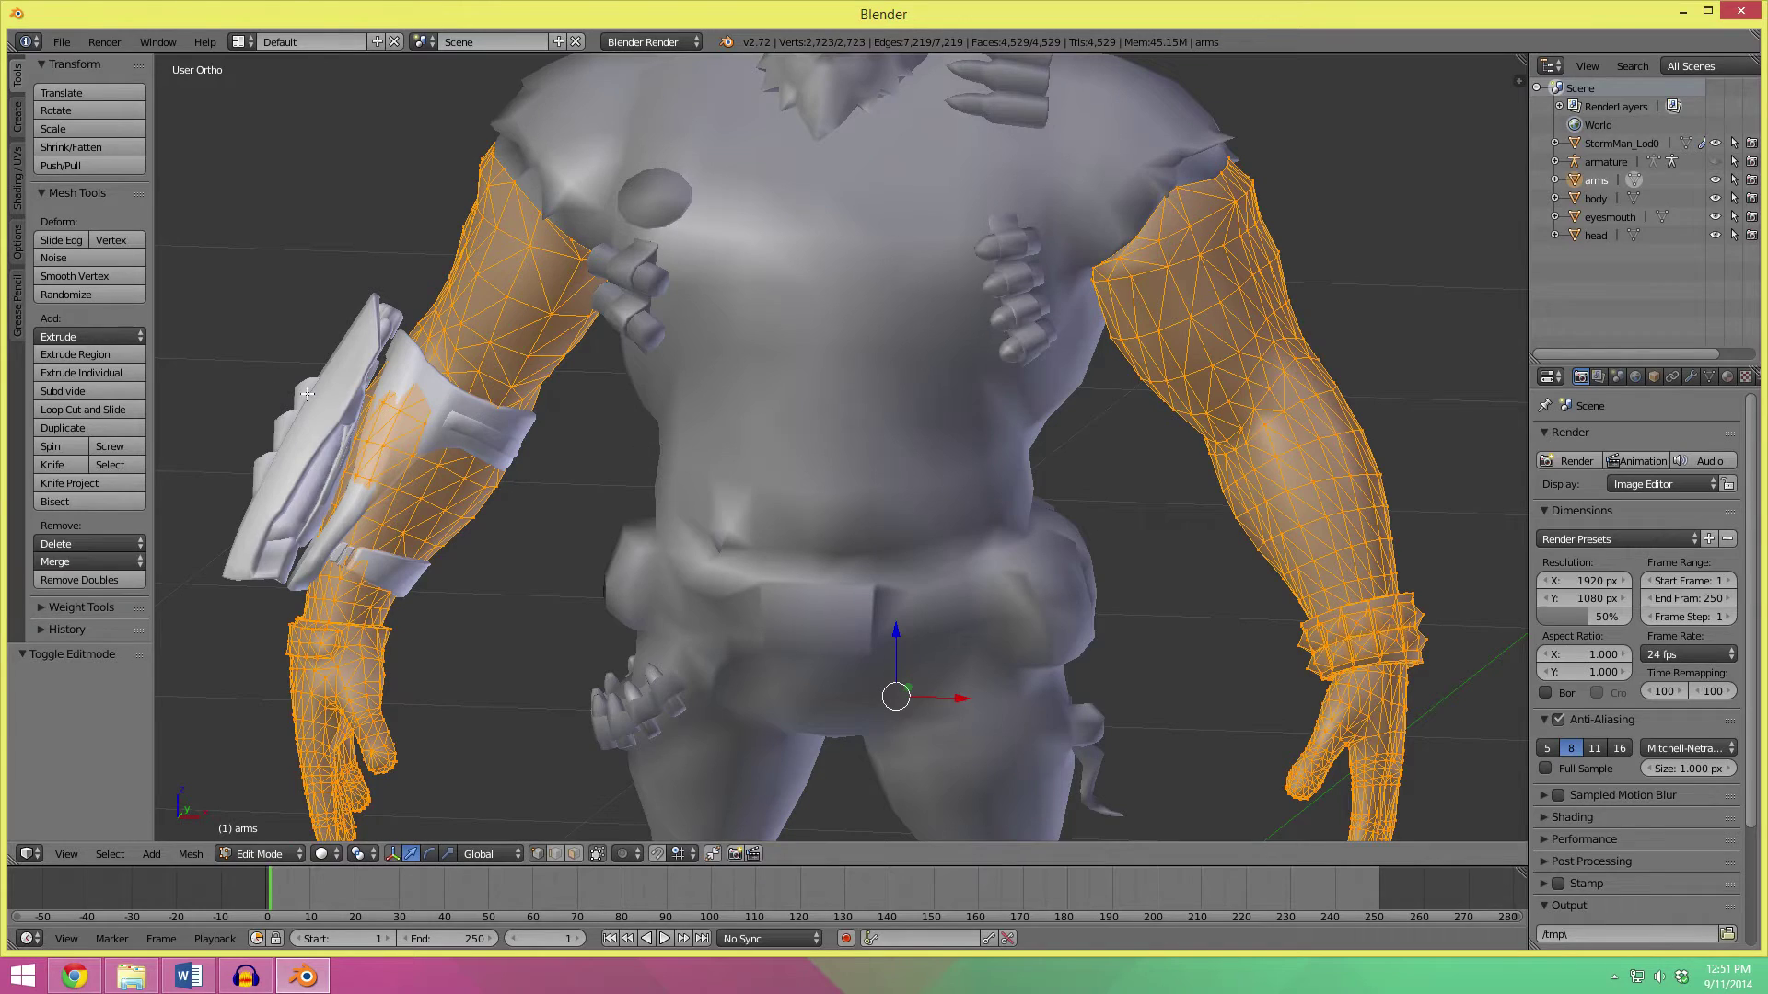
{"action": "left_click", "coordinate": [75, 578]}
{"action": "key", "text": "Tab"}
{"action": "scroll", "coordinate": [919, 301], "scroll_direction": "down", "scroll_amount": 3}
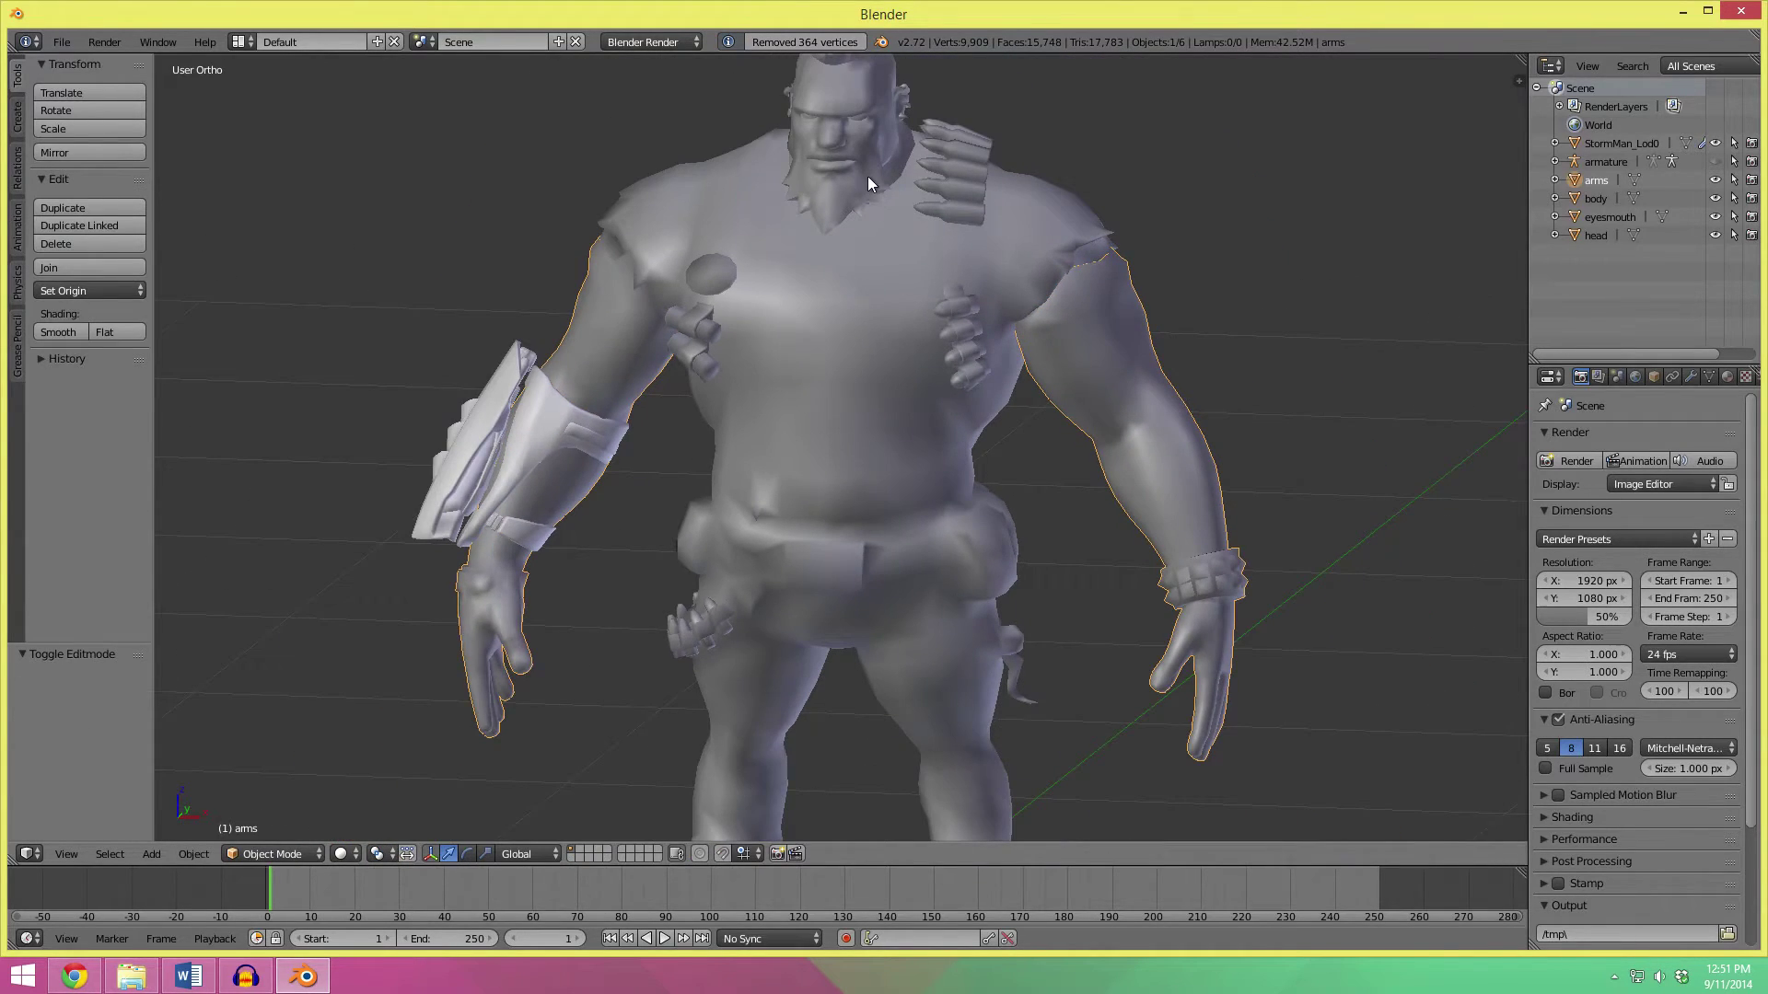
Remove the doubled vertices from the whole head mesh and return to Object Mode.
{"action": "right_click", "coordinate": [868, 175]}
{"action": "key", "text": "Tab"}
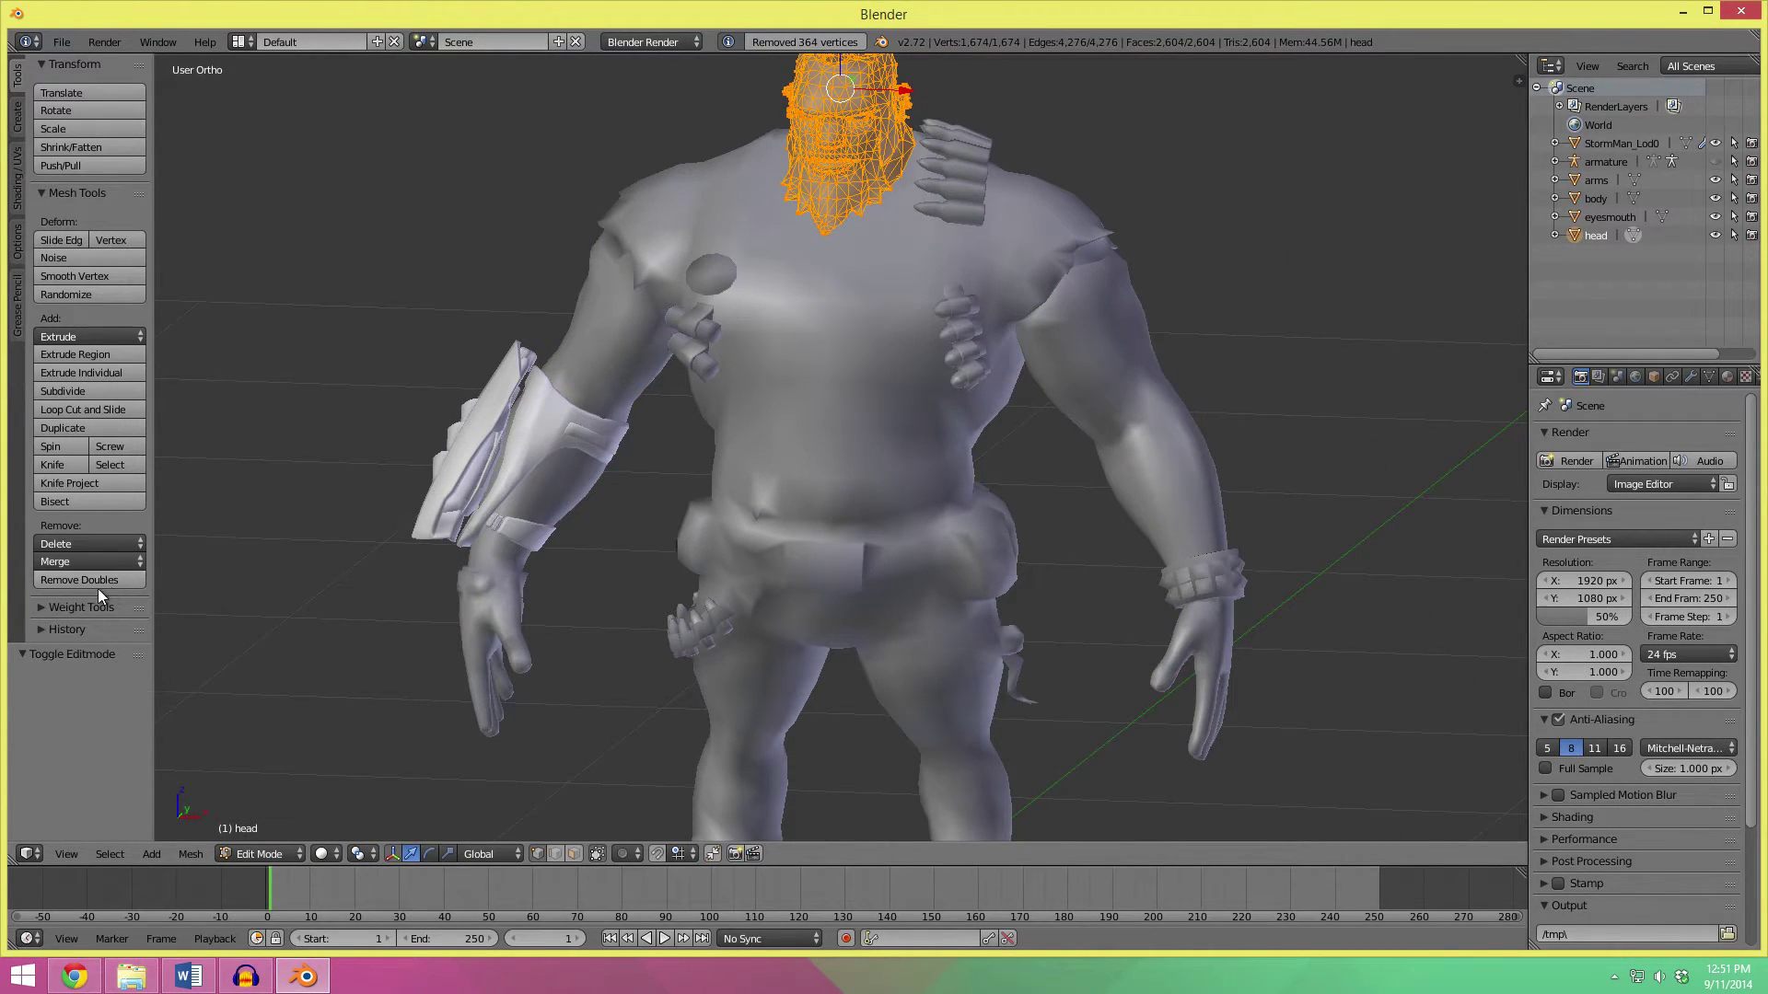
{"action": "left_click", "coordinate": [102, 587]}
{"action": "key", "text": "Tab"}
Remove the doubled vertices from the whole eyesmouth mesh and return to Object Mode.
{"action": "left_click", "coordinate": [1576, 221]}
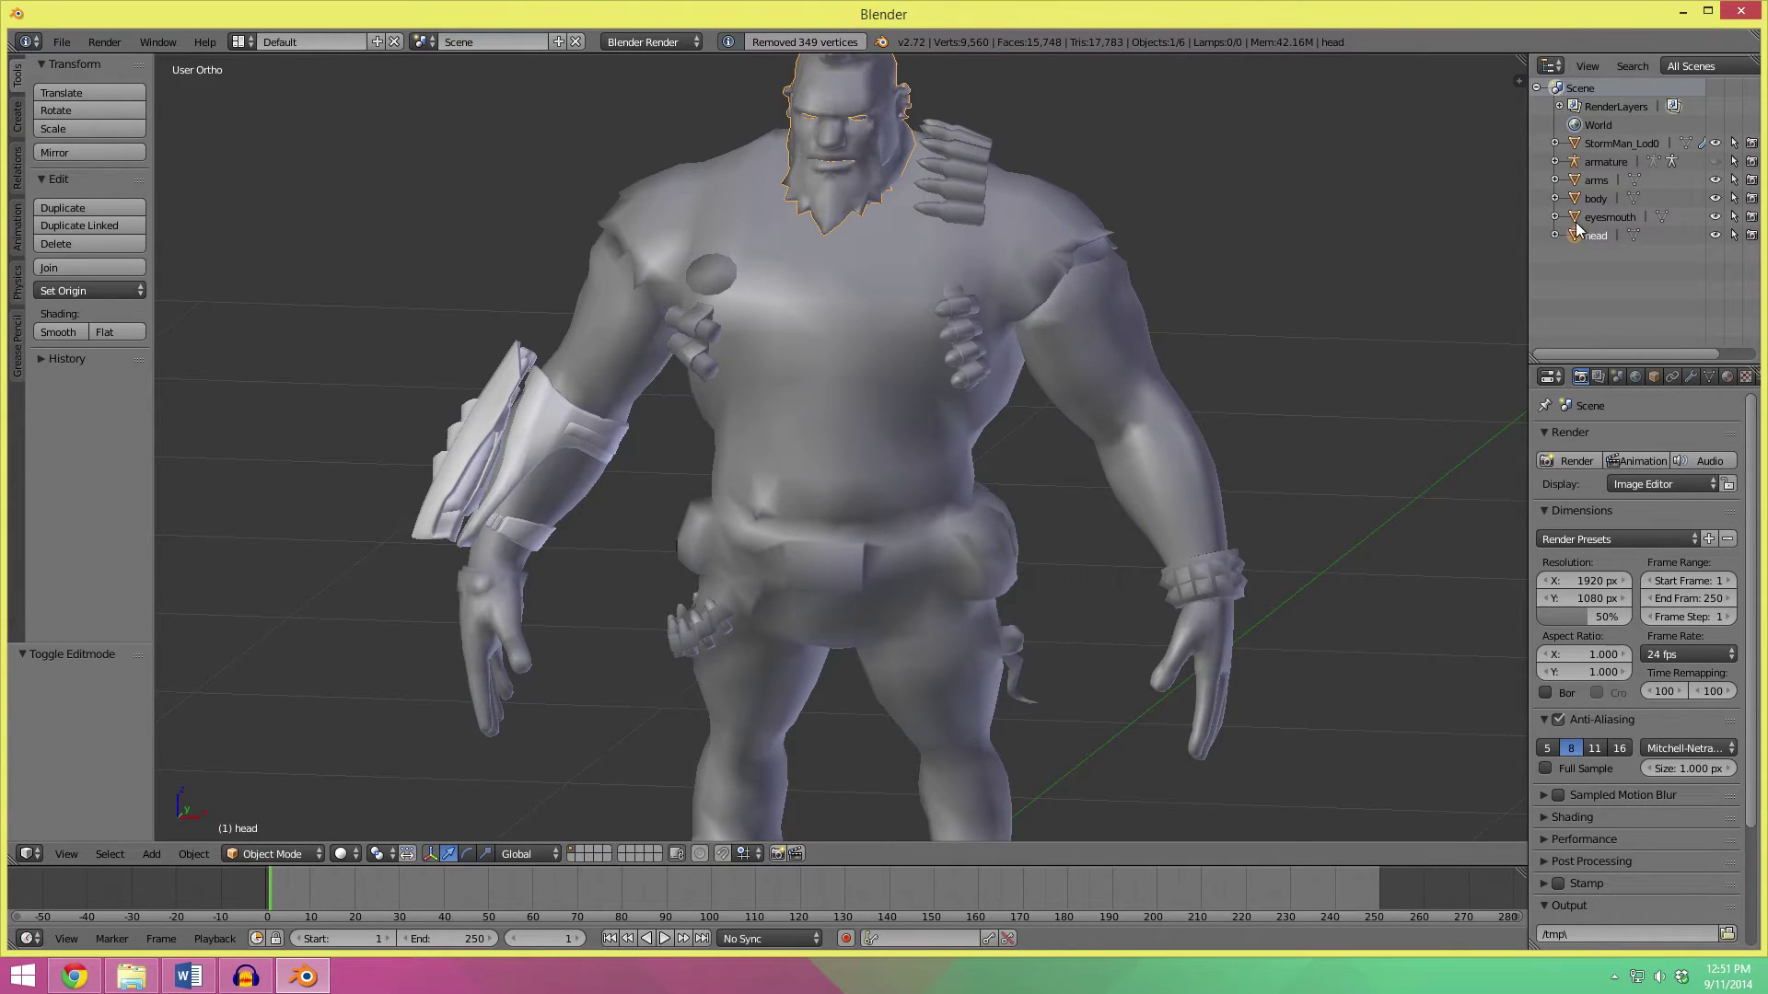
{"action": "key", "text": "Tab"}
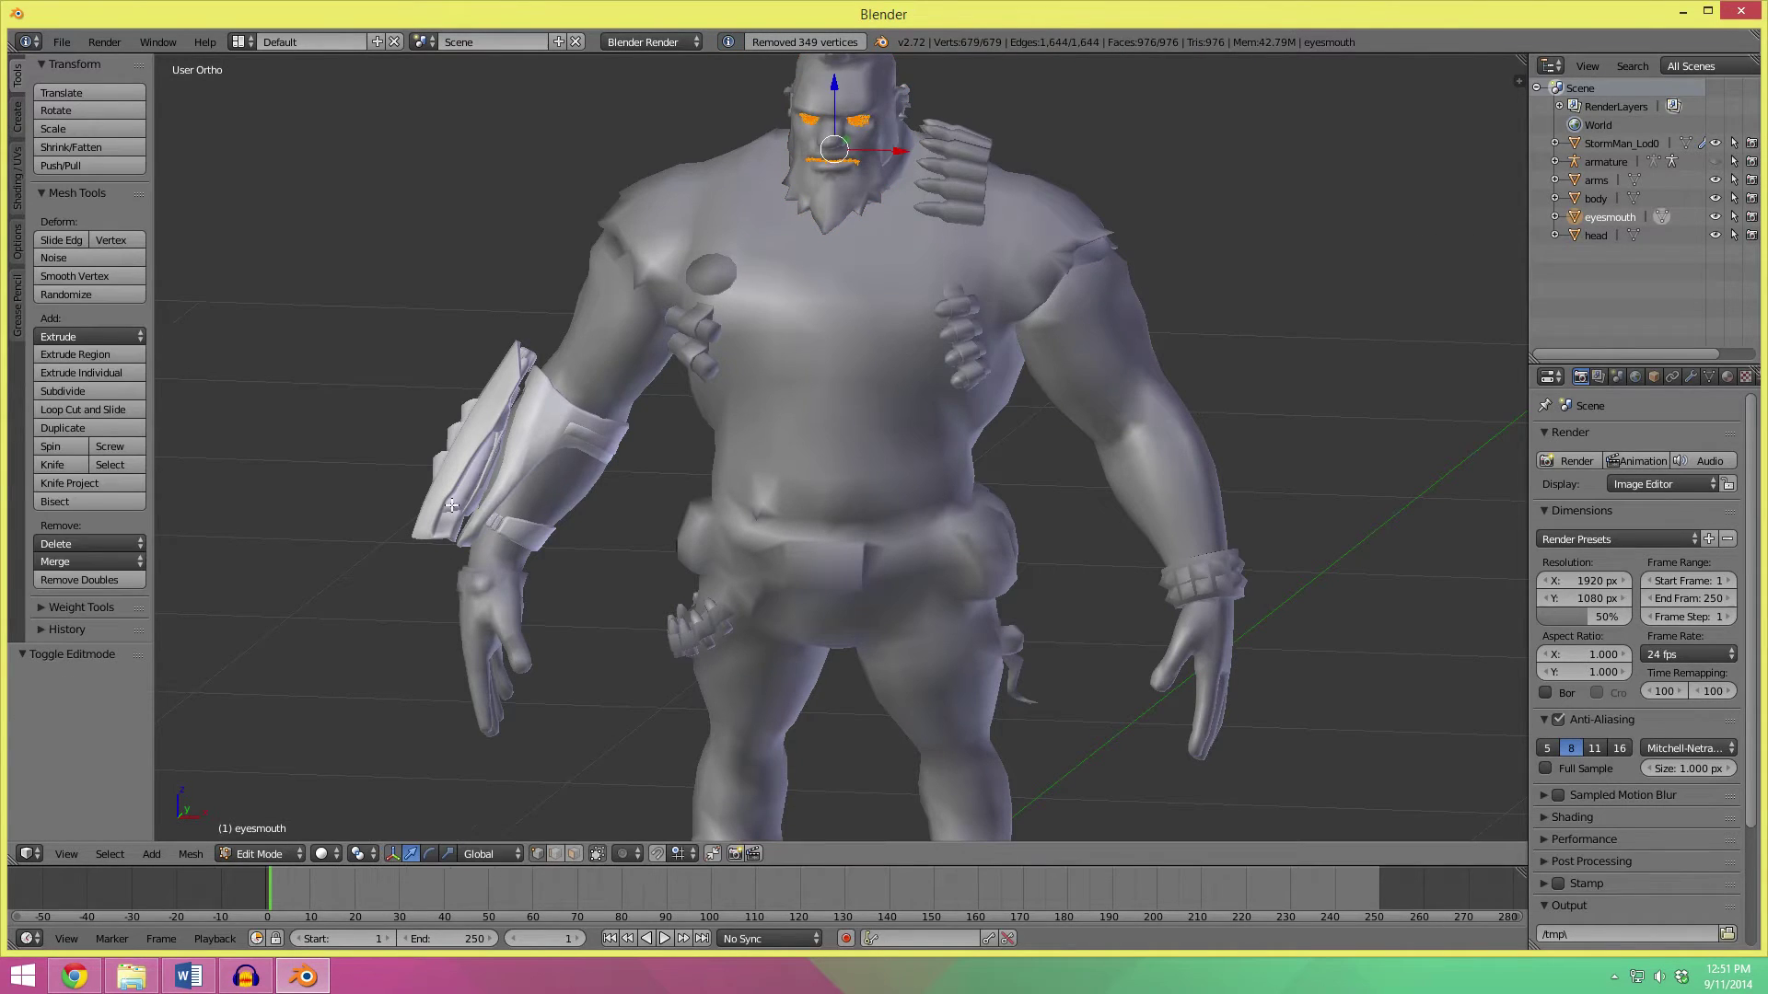
{"action": "left_click", "coordinate": [70, 580]}
{"action": "key", "text": "Tab"}
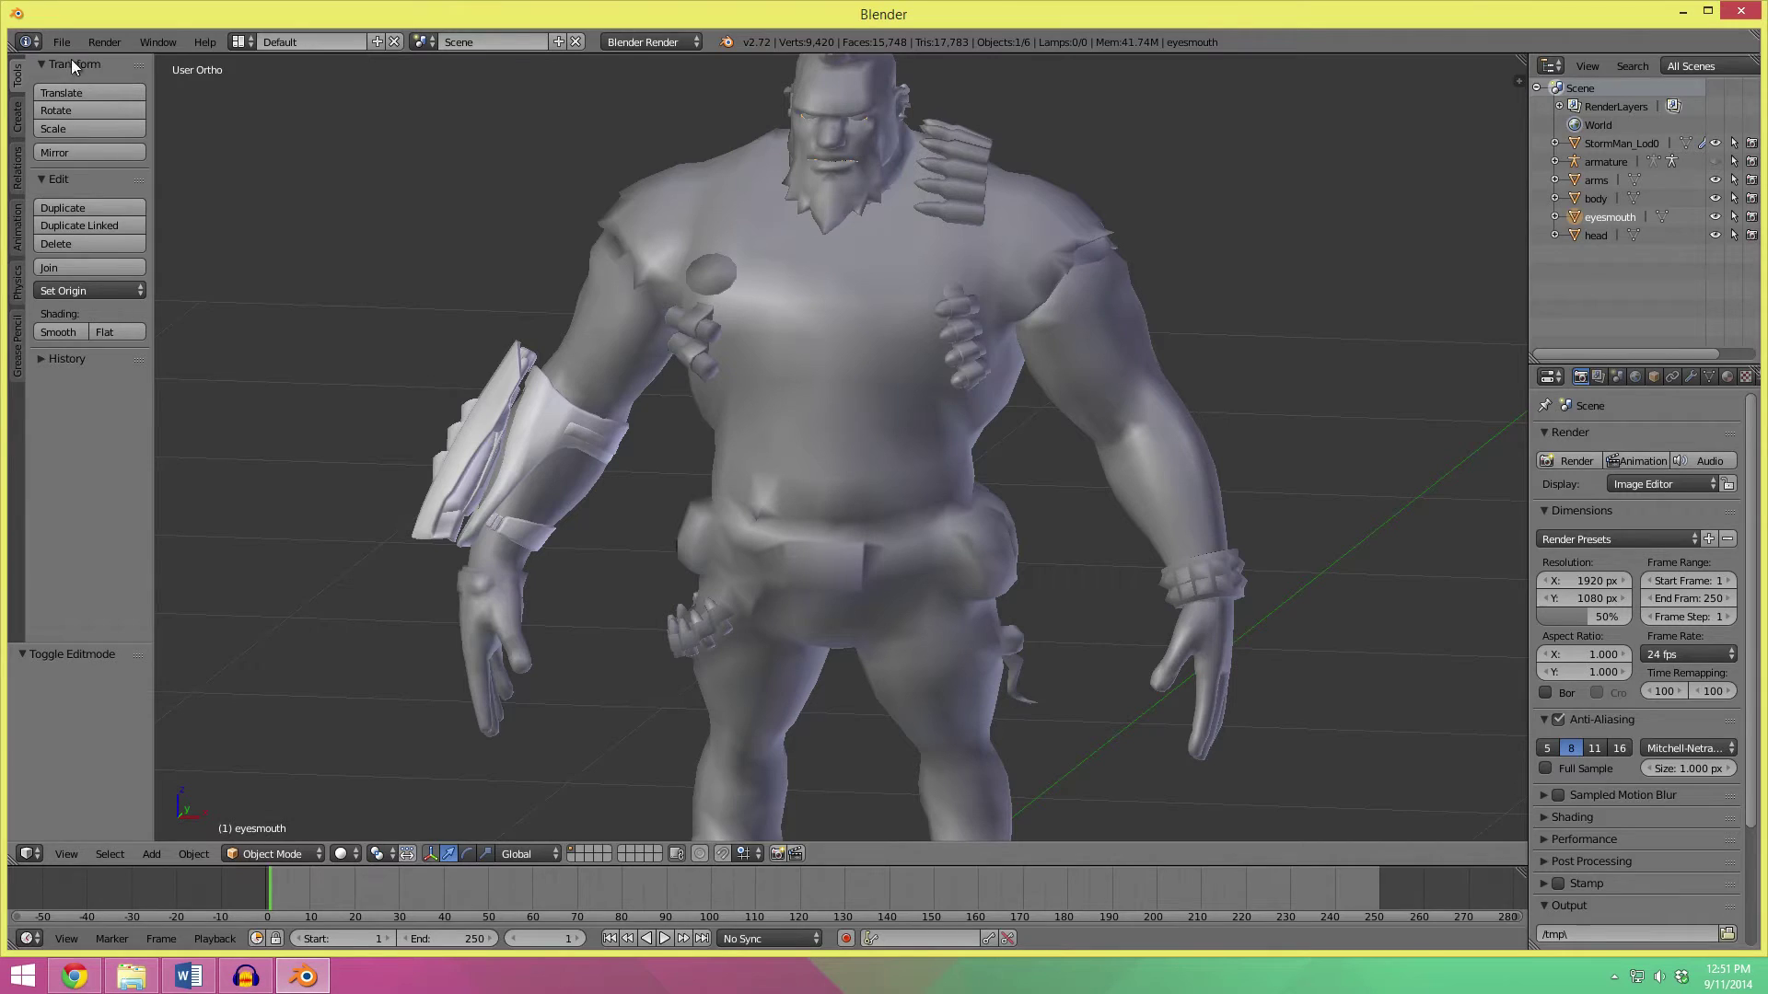
Save the scene over the existing Model.blend in the Borderlands 2 Salvador - Tuto folder.
{"action": "left_click", "coordinate": [62, 42]}
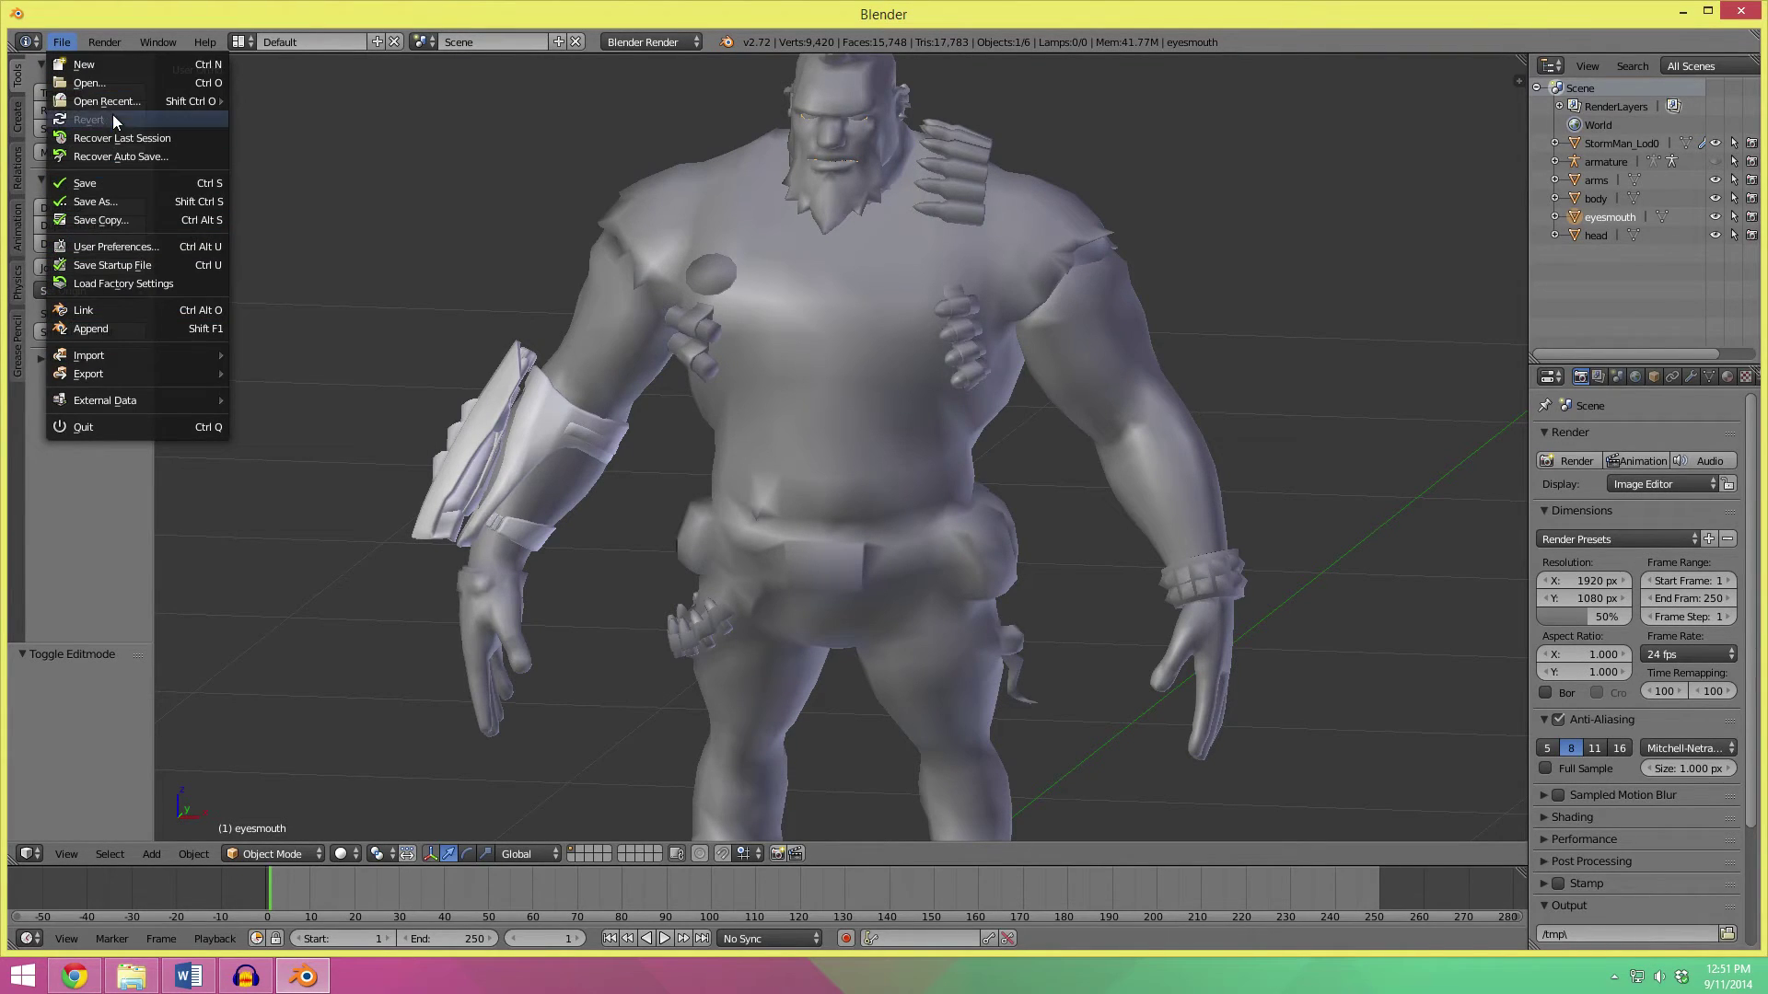
{"action": "left_click", "coordinate": [107, 186]}
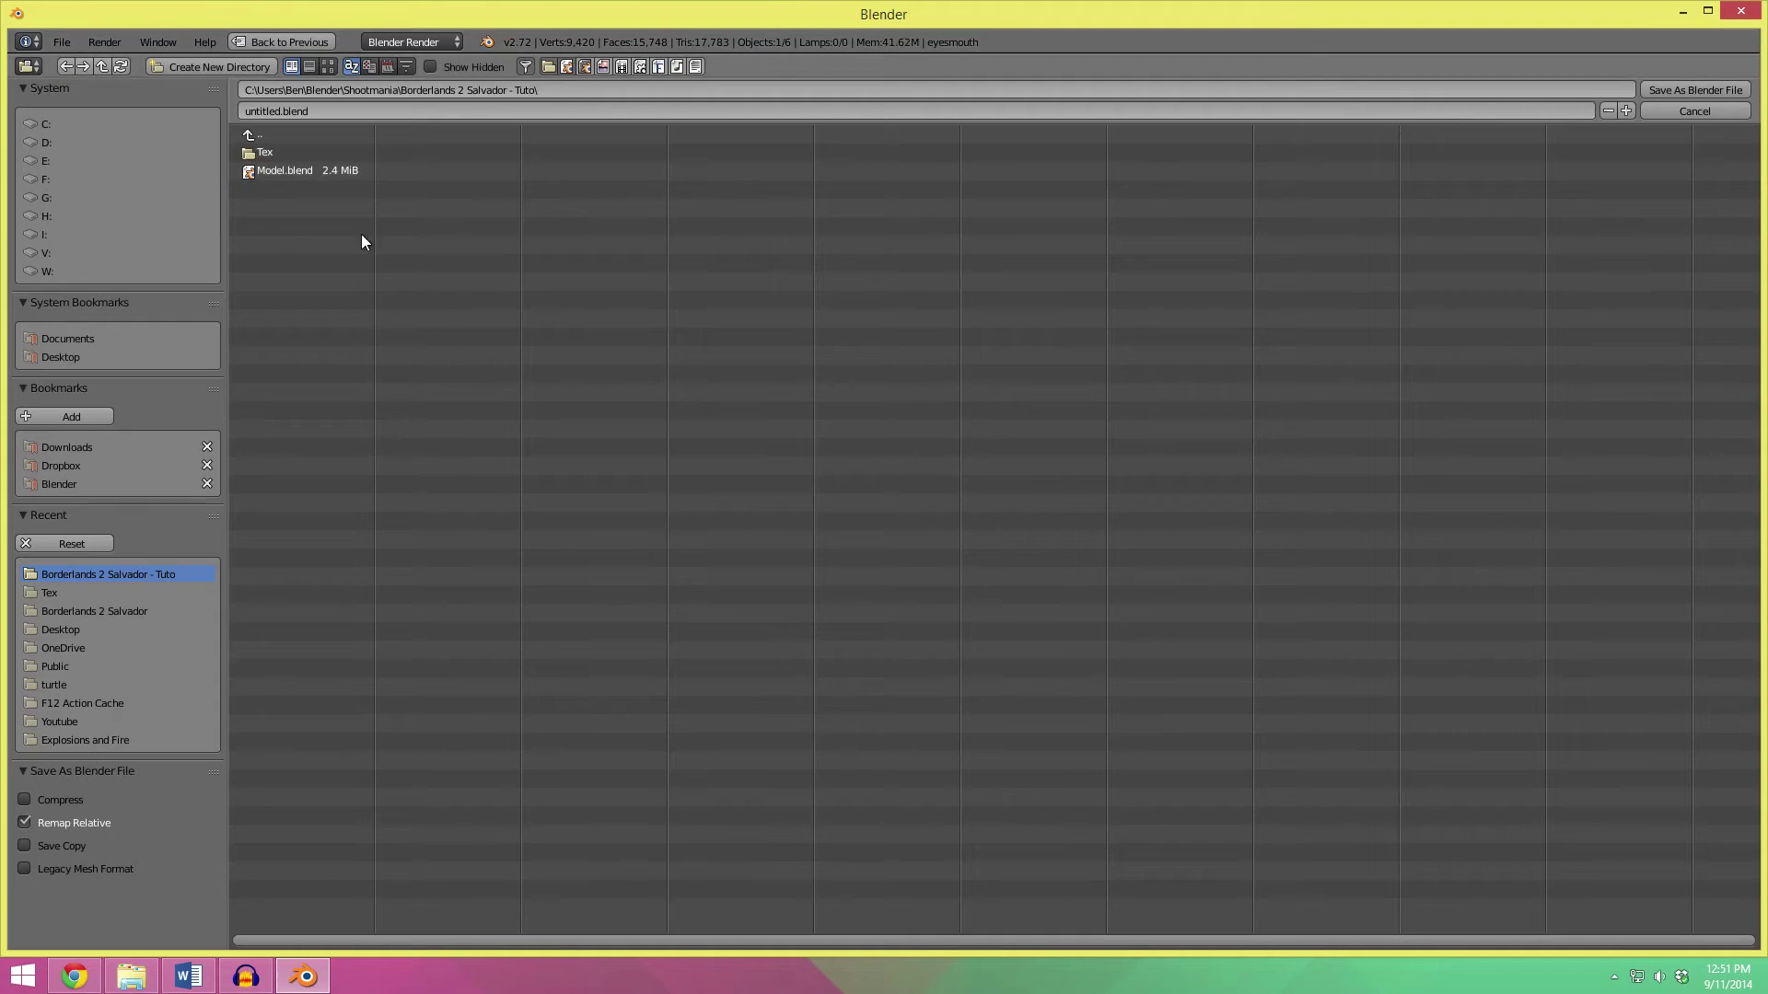
{"action": "left_click", "coordinate": [291, 169]}
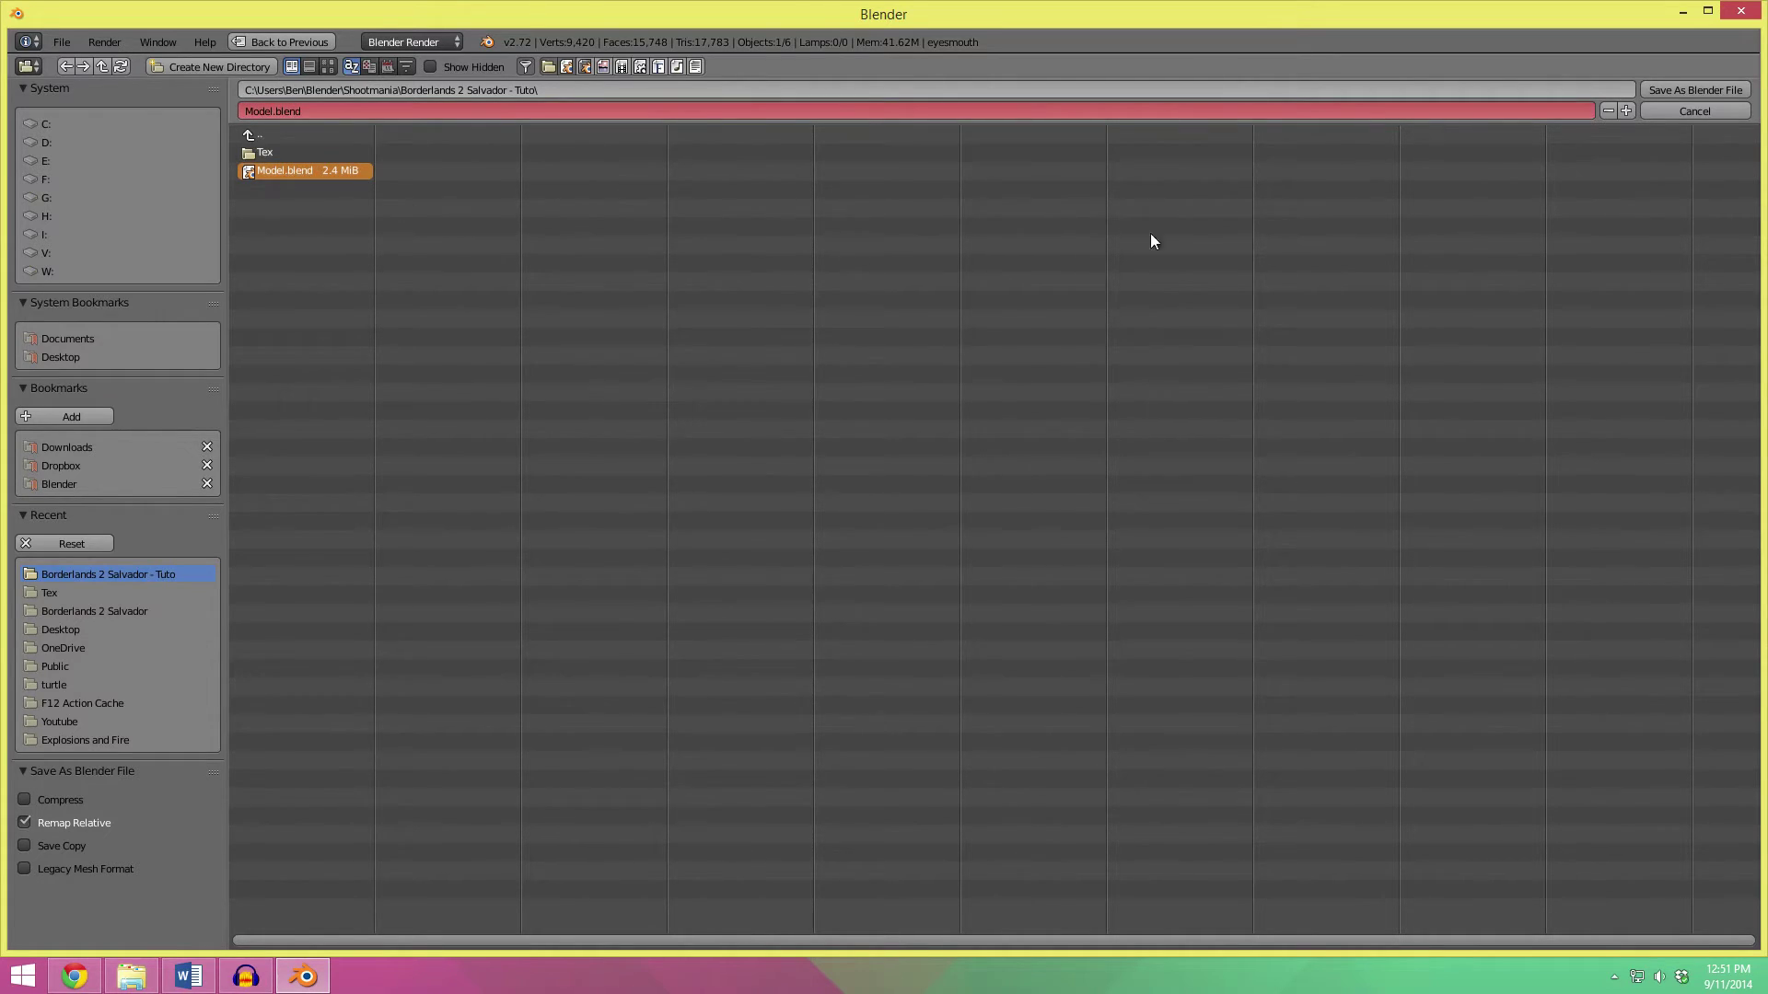
{"action": "left_click", "coordinate": [1671, 91]}
{"action": "middle_click_drag", "start_coordinate": [969, 409], "coordinate": [1007, 377]}
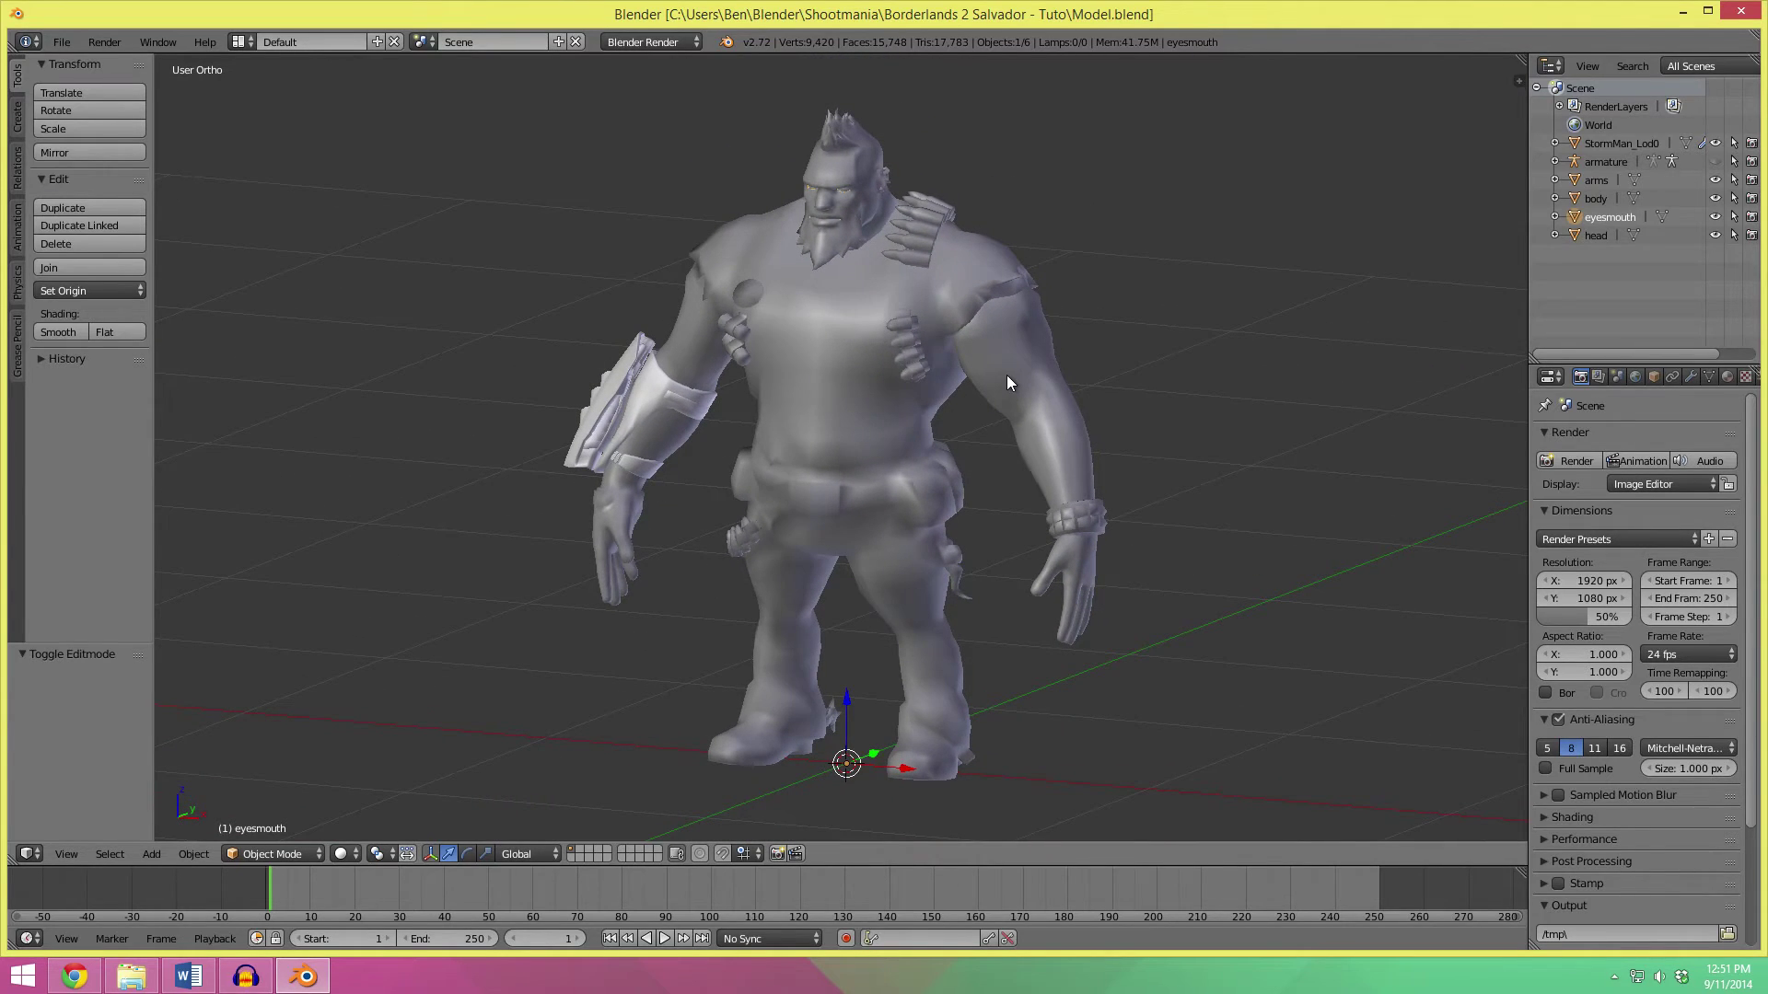